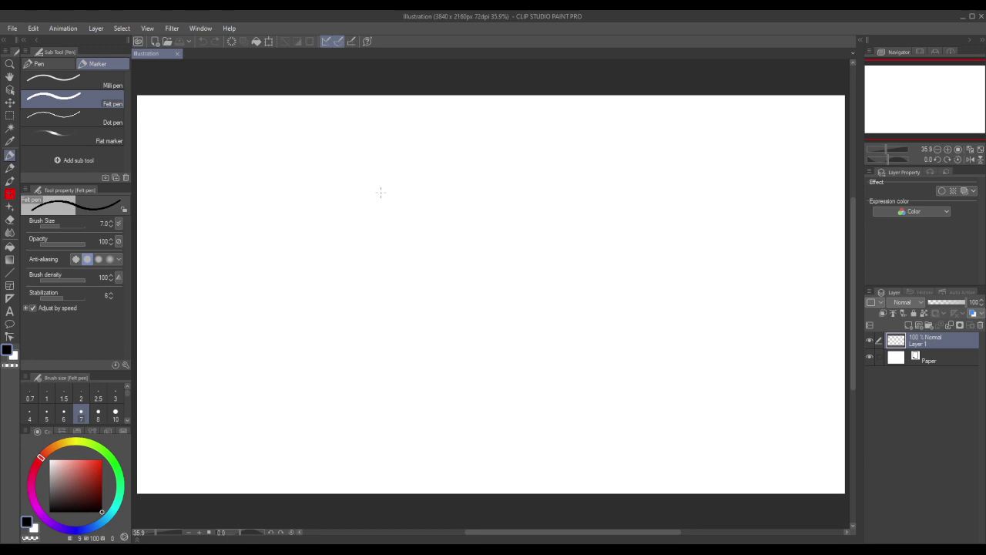
Sketch the curved upper-left contour of a small tilted head in the canvas's upper-left area with the felt pen.
{"action": "mouse_move", "coordinate": [385, 190]}
{"action": "left_mouse_down"}
{"action": "mouse_move", "coordinate": [356, 207]}
{"action": "mouse_move", "coordinate": [360, 231]}
{"action": "left_mouse_up"}
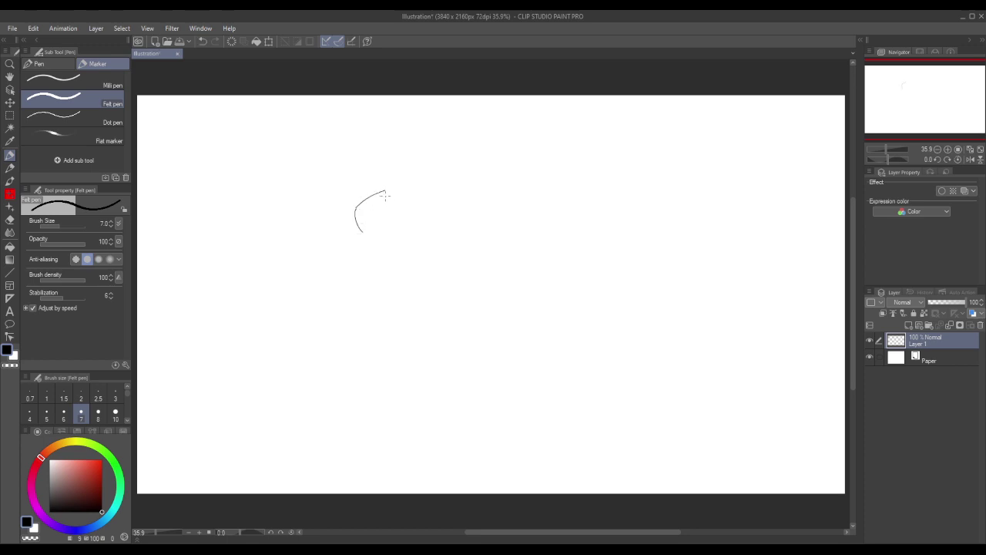
{"action": "key", "text": "ctrl+z"}
{"action": "left_click_drag", "start_coordinate": [356, 209], "coordinate": [356, 224]}
{"action": "key", "text": "ctrl+z"}
{"action": "key", "text": "ctrl+y"}
{"action": "key", "text": "ctrl+z"}
{"action": "key", "text": "ctrl+y"}
Complete the head outline with a rounded lower end and a slanted right edge meeting at a pointed upper tip.
{"action": "left_click_drag", "start_coordinate": [387, 192], "coordinate": [388, 208]}
{"action": "key", "text": "ctrl+z"}
{"action": "mouse_move", "coordinate": [388, 210]}
{"action": "left_mouse_down"}
{"action": "mouse_move", "coordinate": [363, 229]}
{"action": "mouse_move", "coordinate": [371, 235]}
{"action": "left_mouse_up"}
{"action": "key", "text": "ctrl+z"}
{"action": "key", "text": "ctrl+z"}
{"action": "key", "text": "ctrl+z"}
{"action": "key", "text": "ctrl+z"}
{"action": "mouse_move", "coordinate": [352, 211]}
{"action": "left_mouse_down"}
{"action": "mouse_move", "coordinate": [354, 237]}
{"action": "mouse_move", "coordinate": [368, 236]}
{"action": "left_mouse_up"}
{"action": "mouse_move", "coordinate": [385, 190]}
{"action": "left_mouse_down"}
{"action": "mouse_move", "coordinate": [392, 204]}
{"action": "mouse_move", "coordinate": [370, 237]}
{"action": "left_mouse_up"}
{"action": "key", "text": "ctrl+z"}
Draw a small oval eye with an inner pupil mark in the middle of the face.
{"action": "left_click_drag", "start_coordinate": [371, 213], "coordinate": [363, 223]}
{"action": "key", "text": "ctrl+z"}
{"action": "key", "text": "ctrl+z"}
{"action": "left_click_drag", "start_coordinate": [366, 227], "coordinate": [370, 234]}
{"action": "key", "text": "ctrl+z"}
{"action": "left_click_drag", "start_coordinate": [367, 217], "coordinate": [367, 223]}
{"action": "key", "text": "ctrl+z"}
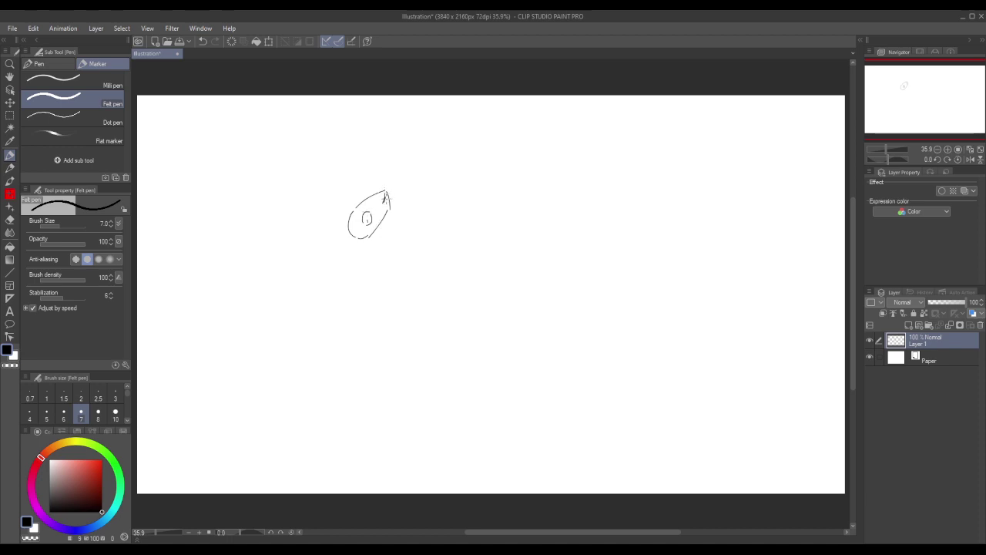
Add short detail strokes at the face's pointed tip and above the eye, and a tall flame-shaped tuft rising behind the head.
{"action": "key", "text": "ctrl+z"}
{"action": "left_click_drag", "start_coordinate": [385, 198], "coordinate": [388, 205]}
{"action": "key", "text": "ctrl+z"}
{"action": "key", "text": "ctrl+z"}
{"action": "key", "text": "ctrl+z"}
{"action": "left_click_drag", "start_coordinate": [367, 209], "coordinate": [359, 210]}
{"action": "mouse_move", "coordinate": [368, 198]}
{"action": "left_mouse_down"}
{"action": "mouse_move", "coordinate": [369, 230]}
{"action": "mouse_move", "coordinate": [348, 144]}
{"action": "mouse_move", "coordinate": [331, 203]}
{"action": "mouse_move", "coordinate": [350, 226]}
{"action": "left_mouse_up"}
{"action": "key", "text": "ctrl+z"}
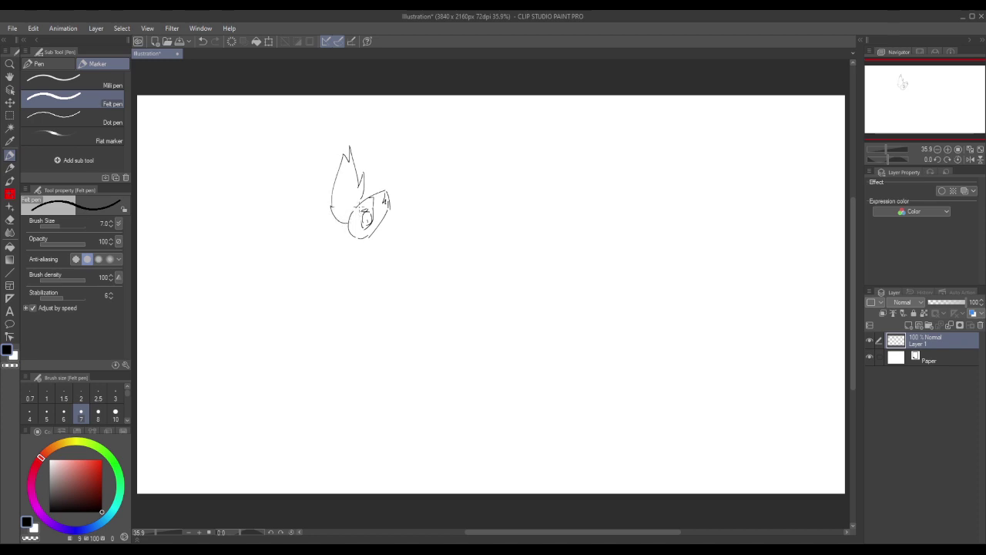
Sketch hair strands around the face, a large rounded hair mass behind it and a long lock sweeping right.
{"action": "left_click_drag", "start_coordinate": [356, 206], "coordinate": [361, 222]}
{"action": "key", "text": "ctrl+z"}
{"action": "mouse_move", "coordinate": [357, 234]}
{"action": "left_mouse_down"}
{"action": "mouse_move", "coordinate": [345, 253]}
{"action": "mouse_move", "coordinate": [362, 245]}
{"action": "mouse_move", "coordinate": [360, 235]}
{"action": "mouse_move", "coordinate": [344, 256]}
{"action": "left_mouse_up"}
{"action": "key", "text": "ctrl+z"}
{"action": "key", "text": "ctrl+z"}
{"action": "key", "text": "ctrl+z"}
{"action": "key", "text": "ctrl+z"}
{"action": "left_click_drag", "start_coordinate": [350, 235], "coordinate": [342, 247]}
{"action": "mouse_move", "coordinate": [368, 241]}
{"action": "left_mouse_down"}
{"action": "mouse_move", "coordinate": [357, 266]}
{"action": "mouse_move", "coordinate": [322, 270]}
{"action": "mouse_move", "coordinate": [315, 181]}
{"action": "mouse_move", "coordinate": [434, 140]}
{"action": "mouse_move", "coordinate": [429, 148]}
{"action": "mouse_move", "coordinate": [458, 165]}
{"action": "mouse_move", "coordinate": [461, 184]}
{"action": "mouse_move", "coordinate": [387, 191]}
{"action": "left_mouse_up"}
{"action": "key", "text": "ctrl+z"}
{"action": "key", "text": "ctrl+z"}
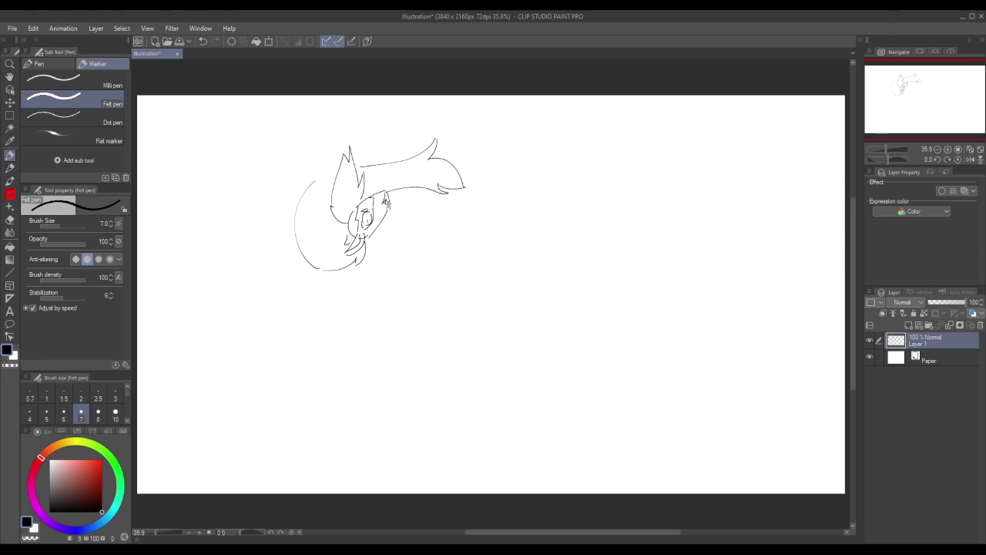
Redraw the forked end of the long sweeping lock and add a small pointed strand beside the face.
{"action": "key", "text": "ctrl+z"}
{"action": "left_click_drag", "start_coordinate": [440, 199], "coordinate": [366, 180]}
{"action": "key", "text": "ctrl+z"}
{"action": "left_click_drag", "start_coordinate": [338, 225], "coordinate": [355, 234]}
{"action": "key", "text": "ctrl+z"}
Draw the neck lines running right from beneath the face, and try the first shoulder contour toward the long lock.
{"action": "left_click_drag", "start_coordinate": [390, 199], "coordinate": [387, 211]}
{"action": "mouse_move", "coordinate": [377, 225]}
{"action": "left_mouse_down"}
{"action": "mouse_move", "coordinate": [400, 226]}
{"action": "mouse_move", "coordinate": [406, 235]}
{"action": "mouse_move", "coordinate": [395, 237]}
{"action": "left_mouse_up"}
{"action": "key", "text": "ctrl+z"}
{"action": "key", "text": "ctrl+z"}
{"action": "key", "text": "ctrl+z"}
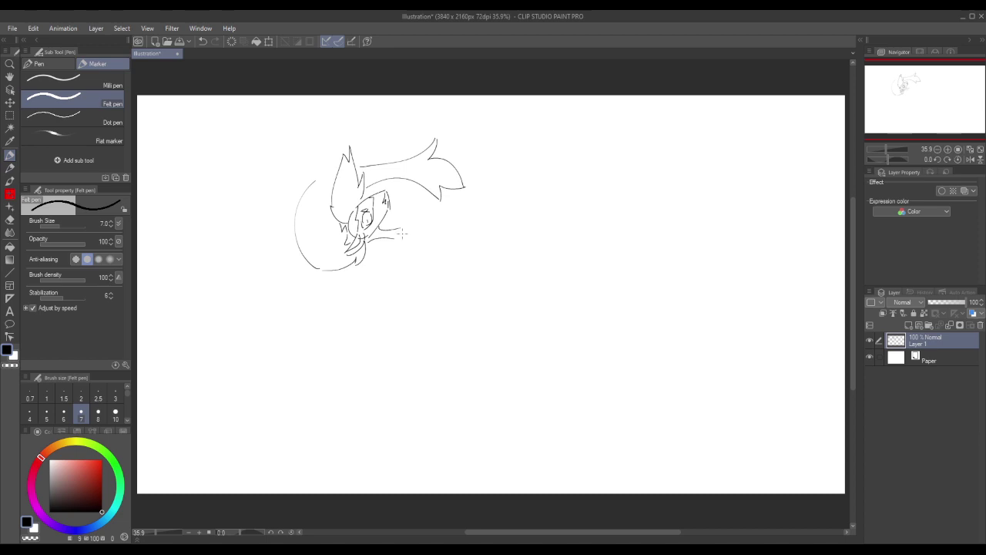
{"action": "key", "text": "ctrl+z"}
{"action": "key", "text": "ctrl+z"}
{"action": "left_click_drag", "start_coordinate": [379, 230], "coordinate": [422, 224]}
{"action": "key", "text": "ctrl+z"}
{"action": "left_click_drag", "start_coordinate": [400, 230], "coordinate": [421, 224]}
{"action": "key", "text": "ctrl+z"}
{"action": "left_click_drag", "start_coordinate": [401, 226], "coordinate": [422, 218]}
{"action": "key", "text": "ctrl+z"}
Sketch the upper and lower contours of the upper body, slanting up from the neck to the long lock's forked end.
{"action": "left_click_drag", "start_coordinate": [407, 226], "coordinate": [467, 200]}
{"action": "key", "text": "ctrl+z"}
{"action": "left_click_drag", "start_coordinate": [401, 227], "coordinate": [444, 205]}
{"action": "key", "text": "ctrl+z"}
{"action": "key", "text": "ctrl+z"}
{"action": "mouse_move", "coordinate": [399, 234]}
{"action": "left_mouse_down"}
{"action": "mouse_move", "coordinate": [428, 204]}
{"action": "mouse_move", "coordinate": [466, 197]}
{"action": "left_mouse_up"}
{"action": "key", "text": "ctrl+z"}
{"action": "left_click_drag", "start_coordinate": [401, 225], "coordinate": [444, 208]}
{"action": "key", "text": "ctrl+z"}
{"action": "left_click_drag", "start_coordinate": [399, 231], "coordinate": [465, 196]}
{"action": "key", "text": "ctrl+z"}
{"action": "left_click_drag", "start_coordinate": [402, 222], "coordinate": [447, 197]}
{"action": "key", "text": "ctrl+z"}
{"action": "mouse_move", "coordinate": [406, 222]}
{"action": "left_mouse_down"}
{"action": "mouse_move", "coordinate": [474, 202]}
{"action": "mouse_move", "coordinate": [401, 224]}
{"action": "mouse_move", "coordinate": [481, 189]}
{"action": "mouse_move", "coordinate": [419, 228]}
{"action": "mouse_move", "coordinate": [454, 196]}
{"action": "mouse_move", "coordinate": [441, 207]}
{"action": "mouse_move", "coordinate": [465, 206]}
{"action": "mouse_move", "coordinate": [453, 229]}
{"action": "mouse_move", "coordinate": [464, 210]}
{"action": "mouse_move", "coordinate": [448, 210]}
{"action": "mouse_move", "coordinate": [465, 206]}
{"action": "mouse_move", "coordinate": [407, 240]}
{"action": "left_mouse_up"}
{"action": "key", "text": "ctrl+z"}
{"action": "key", "text": "ctrl+z"}
{"action": "key", "text": "ctrl+z"}
{"action": "key", "text": "ctrl+z"}
{"action": "key", "text": "ctrl+z"}
Extend the upper body to the right with curved back and waist lines from the shoulder toward the hips.
{"action": "mouse_move", "coordinate": [461, 196]}
{"action": "left_mouse_down"}
{"action": "mouse_move", "coordinate": [491, 199]}
{"action": "mouse_move", "coordinate": [502, 220]}
{"action": "mouse_move", "coordinate": [492, 209]}
{"action": "mouse_move", "coordinate": [488, 217]}
{"action": "mouse_move", "coordinate": [507, 221]}
{"action": "left_mouse_up"}
{"action": "key", "text": "ctrl+z"}
{"action": "key", "text": "ctrl+z"}
{"action": "key", "text": "ctrl+z"}
{"action": "key", "text": "ctrl+z"}
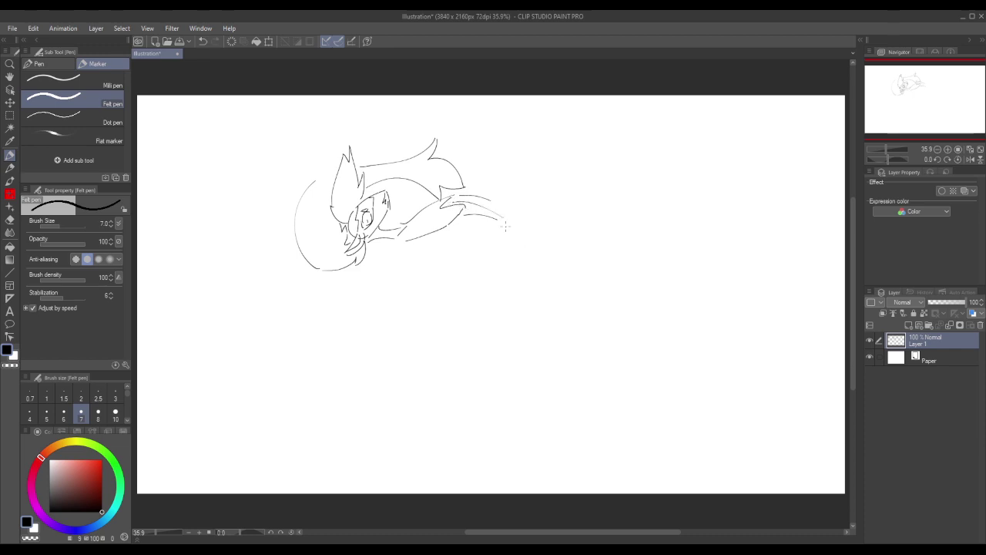
{"action": "mouse_move", "coordinate": [502, 222]}
{"action": "left_mouse_down"}
{"action": "mouse_move", "coordinate": [515, 223]}
{"action": "mouse_move", "coordinate": [524, 202]}
{"action": "left_mouse_up"}
{"action": "key", "text": "ctrl+z"}
{"action": "left_click_drag", "start_coordinate": [501, 225], "coordinate": [500, 246]}
{"action": "key", "text": "ctrl+z"}
{"action": "key", "text": "ctrl+y"}
{"action": "left_click_drag", "start_coordinate": [501, 199], "coordinate": [552, 199]}
{"action": "key", "text": "ctrl+z"}
{"action": "key", "text": "ctrl+z"}
{"action": "key", "text": "ctrl+z"}
{"action": "key", "text": "ctrl+z"}
{"action": "key", "text": "ctrl+z"}
{"action": "left_click_drag", "start_coordinate": [452, 201], "coordinate": [517, 205]}
Sketch the large rounded hip and thigh shape right of the waist, with a second short contour along its left side.
{"action": "mouse_move", "coordinate": [521, 208]}
{"action": "left_mouse_down"}
{"action": "mouse_move", "coordinate": [495, 223]}
{"action": "mouse_move", "coordinate": [509, 266]}
{"action": "left_mouse_up"}
{"action": "key", "text": "ctrl+z"}
{"action": "left_click_drag", "start_coordinate": [491, 220], "coordinate": [485, 249]}
{"action": "left_click_drag", "start_coordinate": [529, 209], "coordinate": [597, 237]}
{"action": "key", "text": "ctrl+z"}
{"action": "mouse_move", "coordinate": [516, 277]}
{"action": "left_mouse_down"}
{"action": "mouse_move", "coordinate": [617, 258]}
{"action": "mouse_move", "coordinate": [614, 276]}
{"action": "mouse_move", "coordinate": [605, 265]}
{"action": "mouse_move", "coordinate": [574, 270]}
{"action": "mouse_move", "coordinate": [617, 263]}
{"action": "left_mouse_up"}
{"action": "key", "text": "ctrl+z"}
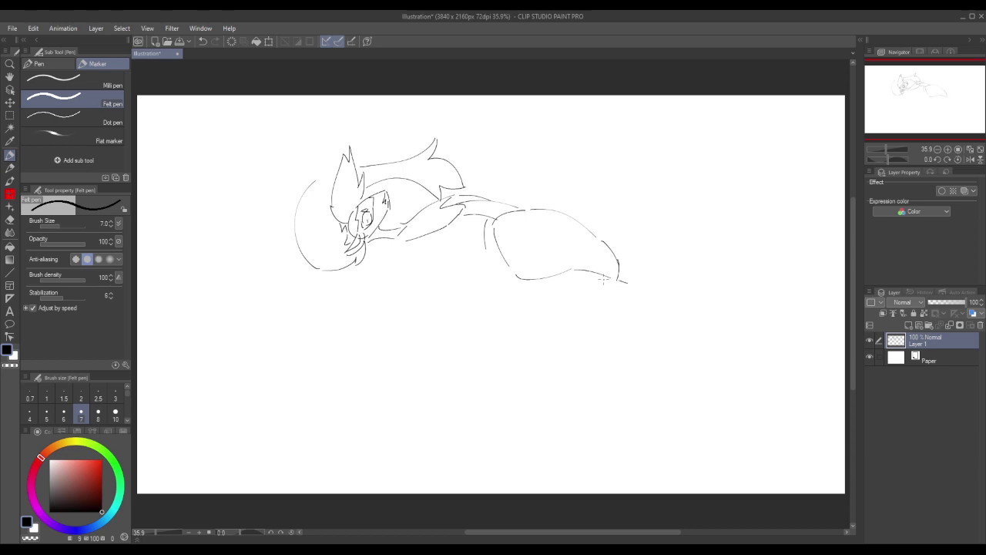
Draw the upper contour of the trailing lower leg, sloping down to the right from the end of the thigh.
{"action": "left_click_drag", "start_coordinate": [605, 285], "coordinate": [712, 289]}
{"action": "key", "text": "ctrl+z"}
{"action": "key", "text": "ctrl+z"}
{"action": "left_click_drag", "start_coordinate": [632, 286], "coordinate": [710, 312]}
Draw the lower contour of the trailing leg as one long line roughly parallel to its upper edge, retrying until it fits.
{"action": "left_click_drag", "start_coordinate": [634, 292], "coordinate": [718, 321]}
{"action": "key", "text": "ctrl+z"}
{"action": "left_click_drag", "start_coordinate": [633, 292], "coordinate": [740, 327]}
{"action": "key", "text": "ctrl+z"}
{"action": "left_click_drag", "start_coordinate": [634, 293], "coordinate": [699, 316]}
{"action": "key", "text": "ctrl+z"}
{"action": "left_click_drag", "start_coordinate": [637, 293], "coordinate": [698, 307]}
{"action": "key", "text": "ctrl+z"}
{"action": "left_click_drag", "start_coordinate": [635, 292], "coordinate": [706, 319]}
{"action": "key", "text": "ctrl+z"}
{"action": "key", "text": "ctrl+z"}
{"action": "left_click", "coordinate": [632, 293]}
{"action": "left_click_drag", "start_coordinate": [634, 293], "coordinate": [707, 321]}
{"action": "key", "text": "ctrl+z"}
{"action": "left_click_drag", "start_coordinate": [652, 297], "coordinate": [715, 329]}
{"action": "key", "text": "ctrl+z"}
{"action": "mouse_move", "coordinate": [634, 292]}
{"action": "left_mouse_down"}
{"action": "mouse_move", "coordinate": [728, 311]}
{"action": "mouse_move", "coordinate": [689, 313]}
{"action": "left_mouse_up"}
{"action": "key", "text": "ctrl+z"}
{"action": "key", "text": "ctrl+z"}
{"action": "left_click_drag", "start_coordinate": [634, 292], "coordinate": [727, 324]}
Sketch the second thigh hanging beneath the hips with two side contours narrowing toward the knee.
{"action": "mouse_move", "coordinate": [486, 249]}
{"action": "left_mouse_down"}
{"action": "mouse_move", "coordinate": [493, 272]}
{"action": "mouse_move", "coordinate": [482, 262]}
{"action": "mouse_move", "coordinate": [509, 284]}
{"action": "mouse_move", "coordinate": [488, 282]}
{"action": "mouse_move", "coordinate": [542, 291]}
{"action": "mouse_move", "coordinate": [506, 290]}
{"action": "mouse_move", "coordinate": [528, 330]}
{"action": "left_mouse_up"}
{"action": "key", "text": "ctrl+z"}
{"action": "key", "text": "ctrl+z"}
{"action": "key", "text": "ctrl+z"}
{"action": "left_click_drag", "start_coordinate": [510, 290], "coordinate": [531, 331]}
{"action": "left_click_drag", "start_coordinate": [566, 274], "coordinate": [561, 324]}
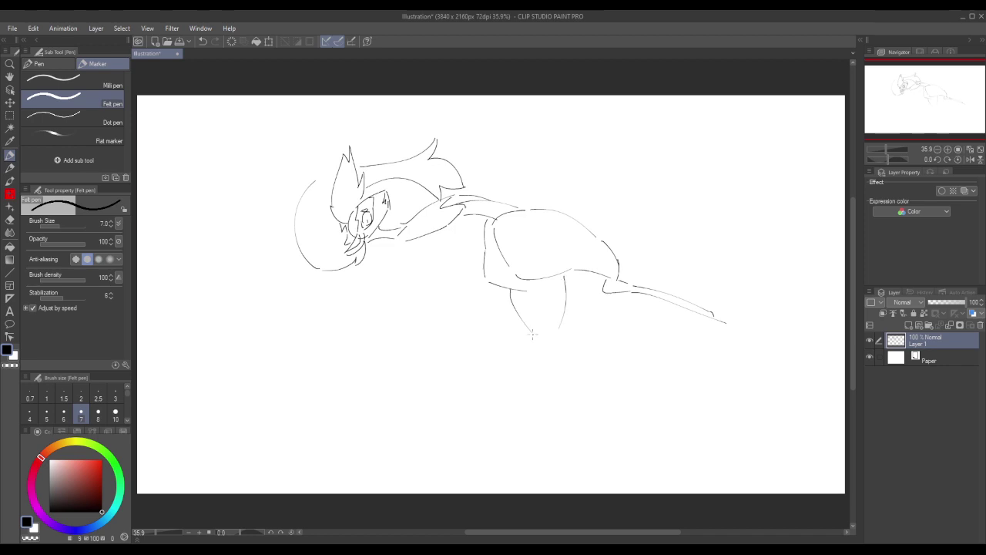
Shape the knee below the second thigh and draw its lower leg as two curved lines sloping down to the right.
{"action": "mouse_move", "coordinate": [534, 329]}
{"action": "left_mouse_down"}
{"action": "mouse_move", "coordinate": [518, 332]}
{"action": "mouse_move", "coordinate": [598, 375]}
{"action": "left_mouse_up"}
{"action": "key", "text": "ctrl+z"}
{"action": "key", "text": "ctrl+z"}
{"action": "key", "text": "ctrl+z"}
{"action": "left_click_drag", "start_coordinate": [515, 333], "coordinate": [579, 397]}
{"action": "left_click_drag", "start_coordinate": [541, 343], "coordinate": [609, 404]}
{"action": "key", "text": "ctrl+z"}
{"action": "left_click_drag", "start_coordinate": [541, 344], "coordinate": [579, 381]}
{"action": "key", "text": "ctrl+z"}
{"action": "left_click_drag", "start_coordinate": [536, 341], "coordinate": [578, 390]}
{"action": "key", "text": "ctrl+z"}
Sketch the upper arm descending to the lower left from the shoulder, with short shoulder detail strokes.
{"action": "left_click_drag", "start_coordinate": [405, 236], "coordinate": [402, 250]}
{"action": "key", "text": "ctrl+z"}
{"action": "key", "text": "ctrl+z"}
{"action": "left_click_drag", "start_coordinate": [406, 249], "coordinate": [376, 289]}
{"action": "key", "text": "ctrl+z"}
{"action": "mouse_move", "coordinate": [421, 235]}
{"action": "left_mouse_down"}
{"action": "mouse_move", "coordinate": [409, 242]}
{"action": "mouse_move", "coordinate": [416, 238]}
{"action": "left_mouse_up"}
Extend the arm diagonally down to the lower left with paired forearm contours narrowing toward the hand.
{"action": "left_click_drag", "start_coordinate": [373, 291], "coordinate": [354, 322]}
{"action": "left_click_drag", "start_coordinate": [386, 288], "coordinate": [356, 338]}
{"action": "key", "text": "ctrl+z"}
{"action": "left_click_drag", "start_coordinate": [383, 287], "coordinate": [346, 342]}
{"action": "left_click_drag", "start_coordinate": [344, 347], "coordinate": [312, 406]}
{"action": "left_click_drag", "start_coordinate": [343, 338], "coordinate": [302, 414]}
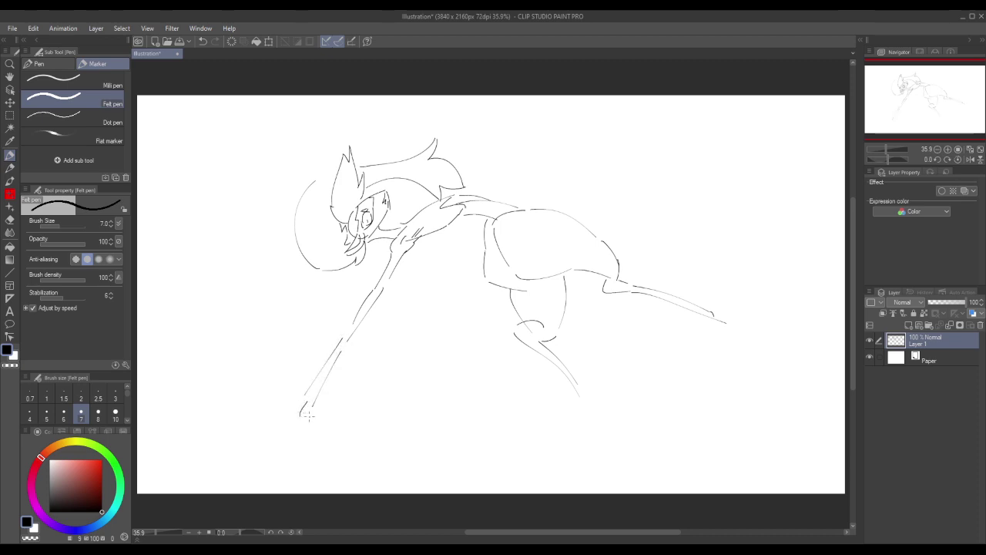
Try to sketch a small hand with fingers at the lower end of the diagonal forearm.
{"action": "key", "text": "ctrl+z"}
{"action": "left_click_drag", "start_coordinate": [308, 404], "coordinate": [303, 420]}
{"action": "key", "text": "ctrl+z"}
{"action": "left_click_drag", "start_coordinate": [307, 401], "coordinate": [299, 420]}
{"action": "key", "text": "ctrl+z"}
{"action": "mouse_move", "coordinate": [296, 424]}
{"action": "left_mouse_down"}
{"action": "mouse_move", "coordinate": [292, 411]}
{"action": "mouse_move", "coordinate": [284, 423]}
{"action": "left_mouse_up"}
{"action": "key", "text": "ctrl+z"}
{"action": "left_click_drag", "start_coordinate": [290, 412], "coordinate": [297, 424]}
{"action": "key", "text": "ctrl+z"}
{"action": "mouse_move", "coordinate": [299, 400]}
{"action": "left_mouse_down"}
{"action": "mouse_move", "coordinate": [288, 405]}
{"action": "mouse_move", "coordinate": [306, 409]}
{"action": "left_mouse_up"}
{"action": "key", "text": "ctrl+z"}
{"action": "key", "text": "ctrl+z"}
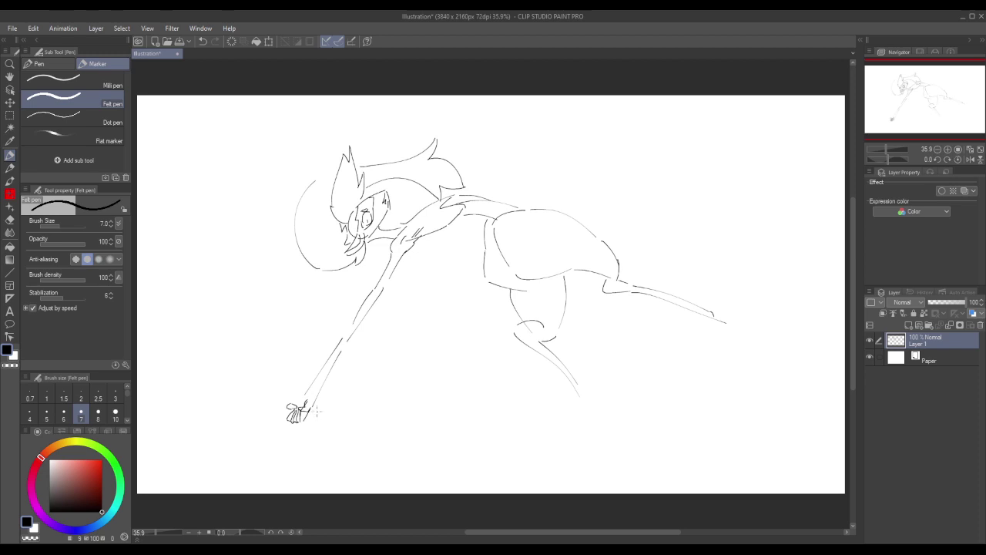
Undo the hand and the diagonal forearm contours back up to the elbow.
{"action": "key", "text": "ctrl+z"}
{"action": "key", "text": "ctrl+z"}
{"action": "key", "text": "ctrl+z"}
{"action": "key", "text": "ctrl+z"}
{"action": "key", "text": "ctrl+z"}
{"action": "key", "text": "ctrl+z"}
{"action": "key", "text": "ctrl+z"}
{"action": "key", "text": "ctrl+z"}
{"action": "key", "text": "ctrl+z"}
{"action": "key", "text": "ctrl+z"}
{"action": "key", "text": "ctrl+z"}
Try redrawing the forearm almost straight down from the elbow with two side contours.
{"action": "left_click_drag", "start_coordinate": [348, 347], "coordinate": [360, 386]}
{"action": "left_click_drag", "start_coordinate": [341, 344], "coordinate": [352, 391]}
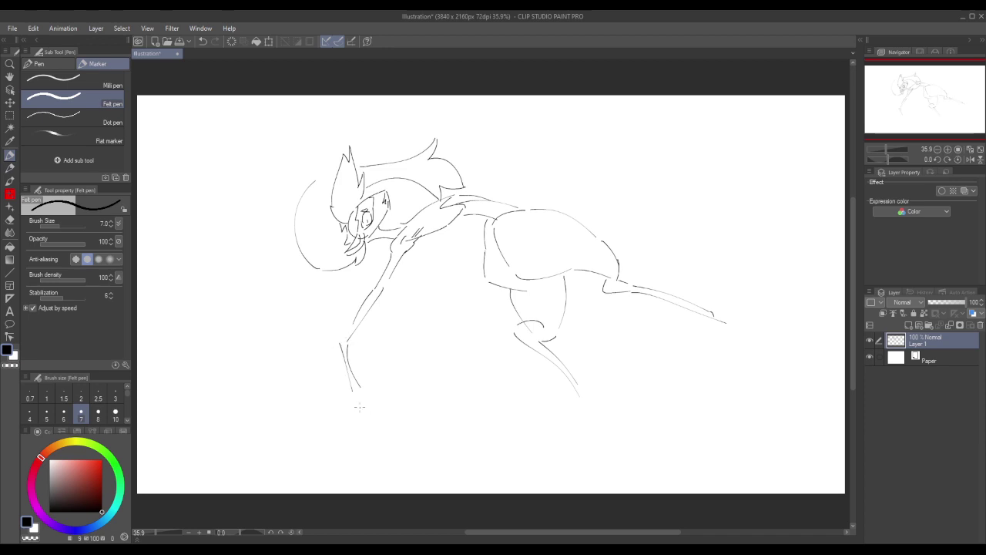
{"action": "key", "text": "ctrl+z"}
{"action": "left_click_drag", "start_coordinate": [337, 343], "coordinate": [343, 389]}
{"action": "key", "text": "ctrl+z"}
{"action": "key", "text": "ctrl+z"}
{"action": "left_click_drag", "start_coordinate": [347, 342], "coordinate": [361, 390]}
{"action": "left_click_drag", "start_coordinate": [340, 340], "coordinate": [345, 385]}
{"action": "key", "text": "ctrl+z"}
Try sketching a small hand with short fingers at the end of the vertical forearm.
{"action": "left_click_drag", "start_coordinate": [368, 404], "coordinate": [362, 399]}
{"action": "key", "text": "ctrl+z"}
{"action": "key", "text": "ctrl+z"}
{"action": "mouse_move", "coordinate": [367, 404]}
{"action": "left_mouse_down"}
{"action": "mouse_move", "coordinate": [363, 395]}
{"action": "mouse_move", "coordinate": [356, 402]}
{"action": "left_mouse_up"}
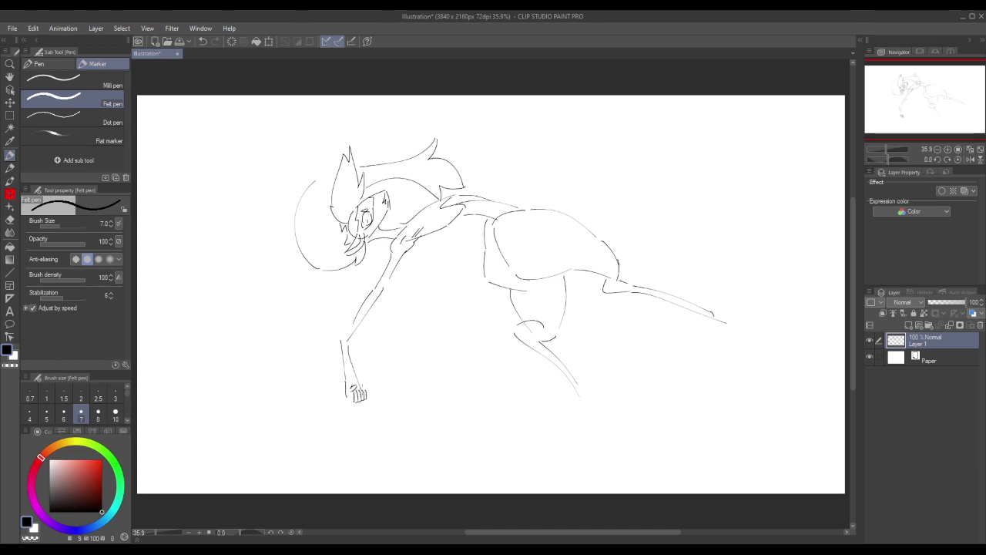
{"action": "key", "text": "ctrl+z"}
{"action": "left_click_drag", "start_coordinate": [353, 388], "coordinate": [367, 385]}
{"action": "key", "text": "ctrl+z"}
{"action": "left_click_drag", "start_coordinate": [357, 387], "coordinate": [366, 397]}
{"action": "left_click_drag", "start_coordinate": [358, 394], "coordinate": [247, 458]}
Undo the hand and the vertical forearm below the elbow.
{"action": "key", "text": "ctrl+z"}
{"action": "key", "text": "ctrl+z"}
{"action": "key", "text": "ctrl+z"}
{"action": "key", "text": "ctrl+z"}
{"action": "key", "text": "ctrl+z"}
{"action": "key", "text": "ctrl+z"}
{"action": "key", "text": "ctrl+z"}
{"action": "key", "text": "ctrl+z"}
Sketch two curved contours beneath the torso, sweeping from the waist toward the shoulder.
{"action": "mouse_move", "coordinate": [440, 262]}
{"action": "left_mouse_down"}
{"action": "mouse_move", "coordinate": [486, 236]}
{"action": "mouse_move", "coordinate": [439, 268]}
{"action": "left_mouse_up"}
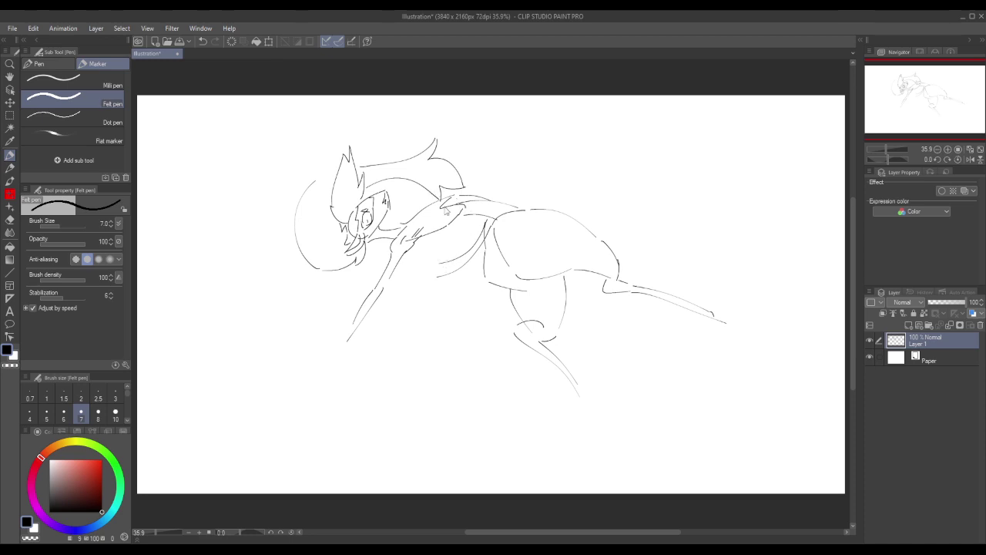
{"action": "key", "text": "ctrl+z"}
{"action": "key", "text": "ctrl+z"}
{"action": "left_click_drag", "start_coordinate": [483, 218], "coordinate": [417, 246]}
{"action": "mouse_move", "coordinate": [494, 226]}
{"action": "left_mouse_down"}
{"action": "mouse_move", "coordinate": [478, 244]}
{"action": "mouse_move", "coordinate": [412, 267]}
{"action": "left_mouse_up"}
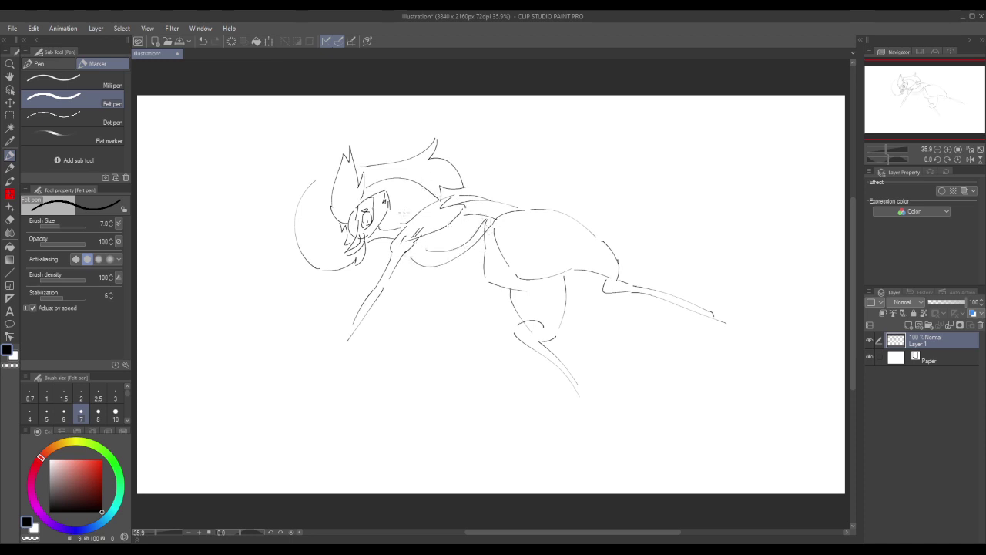
Add short curved strokes behind the face and sketch a long pointed hair lock flowing back above the torso.
{"action": "mouse_move", "coordinate": [413, 192]}
{"action": "left_mouse_down"}
{"action": "mouse_move", "coordinate": [404, 213]}
{"action": "mouse_move", "coordinate": [421, 189]}
{"action": "left_mouse_up"}
{"action": "key", "text": "ctrl+z"}
{"action": "key", "text": "ctrl+z"}
{"action": "left_click_drag", "start_coordinate": [461, 165], "coordinate": [583, 186]}
{"action": "key", "text": "ctrl+z"}
{"action": "mouse_move", "coordinate": [461, 159]}
{"action": "left_mouse_down"}
{"action": "mouse_move", "coordinate": [597, 169]}
{"action": "mouse_move", "coordinate": [626, 205]}
{"action": "mouse_move", "coordinate": [559, 179]}
{"action": "mouse_move", "coordinate": [581, 205]}
{"action": "mouse_move", "coordinate": [542, 193]}
{"action": "left_mouse_up"}
{"action": "mouse_move", "coordinate": [539, 193]}
{"action": "left_mouse_down"}
{"action": "mouse_move", "coordinate": [497, 169]}
{"action": "mouse_move", "coordinate": [478, 176]}
{"action": "mouse_move", "coordinate": [469, 170]}
{"action": "left_mouse_up"}
{"action": "key", "text": "ctrl+z"}
{"action": "key", "text": "ctrl+z"}
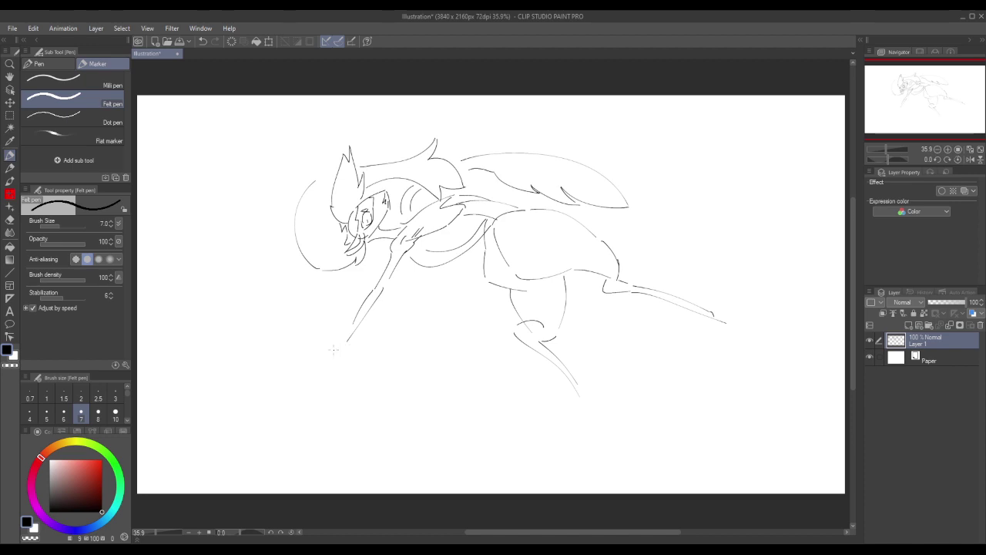
Sketch the forearm from the elbow toward the lower left with two side contours narrowing at the wrist.
{"action": "left_click_drag", "start_coordinate": [343, 340], "coordinate": [276, 394]}
{"action": "left_click_drag", "start_coordinate": [344, 348], "coordinate": [279, 398]}
{"action": "key", "text": "ctrl+z"}
{"action": "key", "text": "ctrl+z"}
{"action": "mouse_move", "coordinate": [344, 336]}
{"action": "left_mouse_down"}
{"action": "mouse_move", "coordinate": [296, 373]}
{"action": "mouse_move", "coordinate": [310, 374]}
{"action": "left_mouse_up"}
{"action": "key", "text": "ctrl+z"}
Sketch a small hand with short curled fingers at the end of the forearm.
{"action": "left_click_drag", "start_coordinate": [304, 385], "coordinate": [301, 384]}
{"action": "key", "text": "ctrl+z"}
{"action": "key", "text": "ctrl+z"}
{"action": "left_click_drag", "start_coordinate": [295, 379], "coordinate": [299, 383]}
{"action": "key", "text": "ctrl+z"}
{"action": "mouse_move", "coordinate": [299, 362]}
{"action": "left_mouse_down"}
{"action": "mouse_move", "coordinate": [298, 370]}
{"action": "mouse_move", "coordinate": [307, 363]}
{"action": "left_mouse_up"}
{"action": "key", "text": "ctrl+z"}
Close the character sketch without saving and create a new blank 3840 x 2160 px illustration.
{"action": "left_click", "coordinate": [176, 54]}
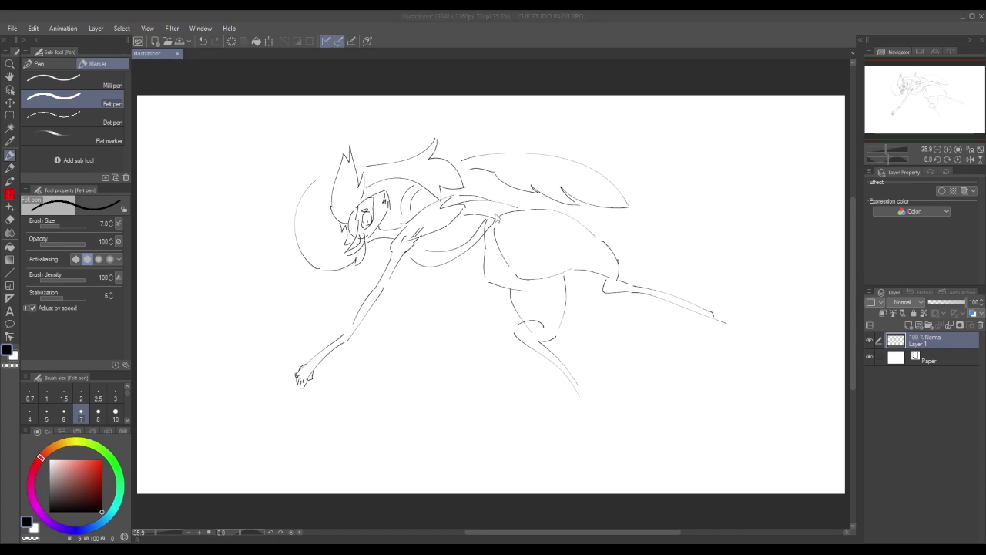
{"action": "left_click", "coordinate": [496, 217]}
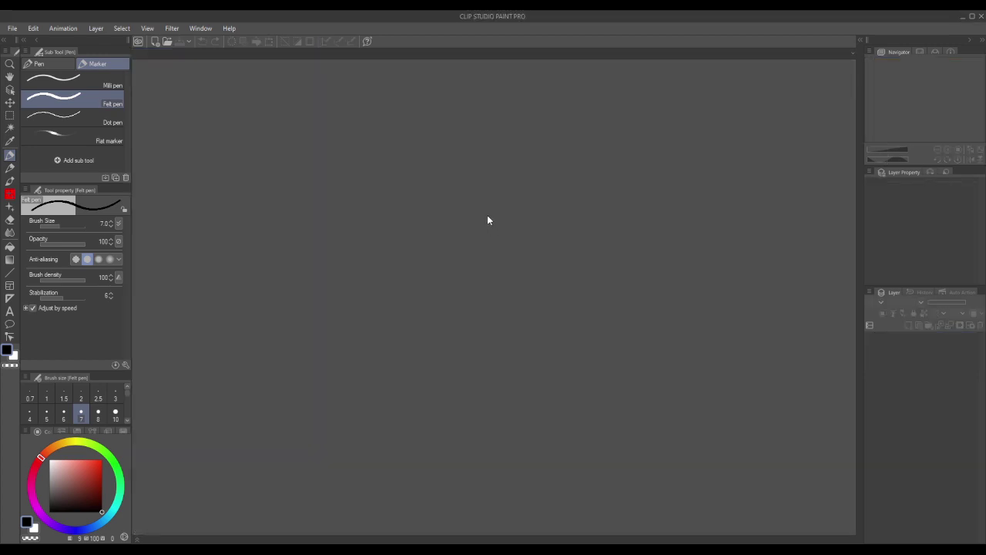
{"action": "left_click", "coordinate": [13, 29]}
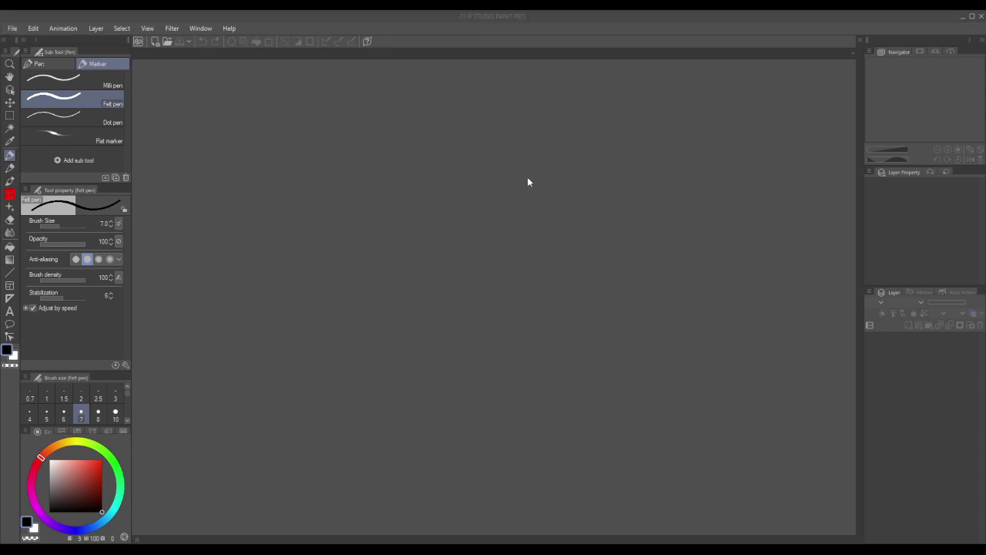
{"action": "left_click", "coordinate": [560, 163]}
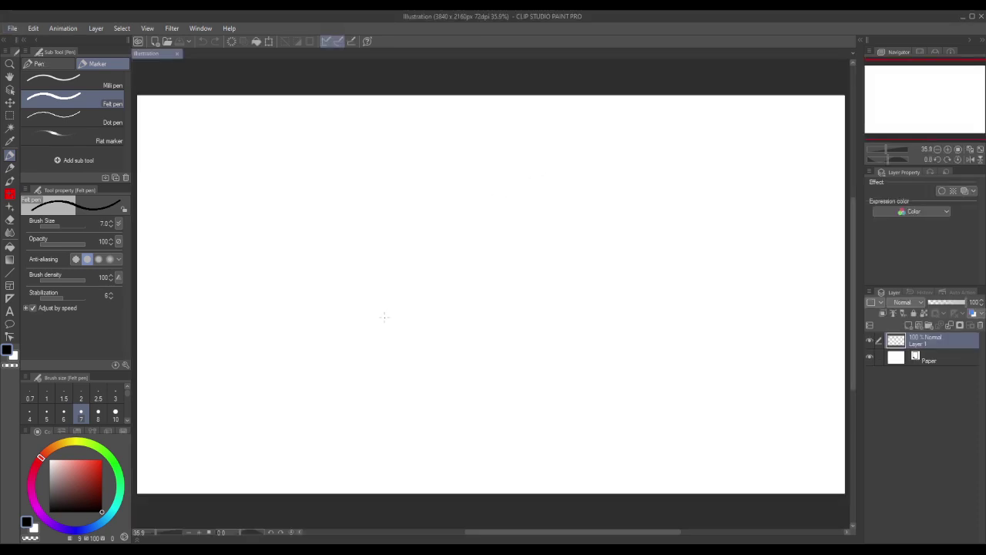
Sketch a large slanted eye outline mid-canvas with a curved upper lid and a rounded lower lid.
{"action": "mouse_move", "coordinate": [371, 343]}
{"action": "left_mouse_down"}
{"action": "mouse_move", "coordinate": [491, 217]}
{"action": "mouse_move", "coordinate": [422, 374]}
{"action": "left_mouse_up"}
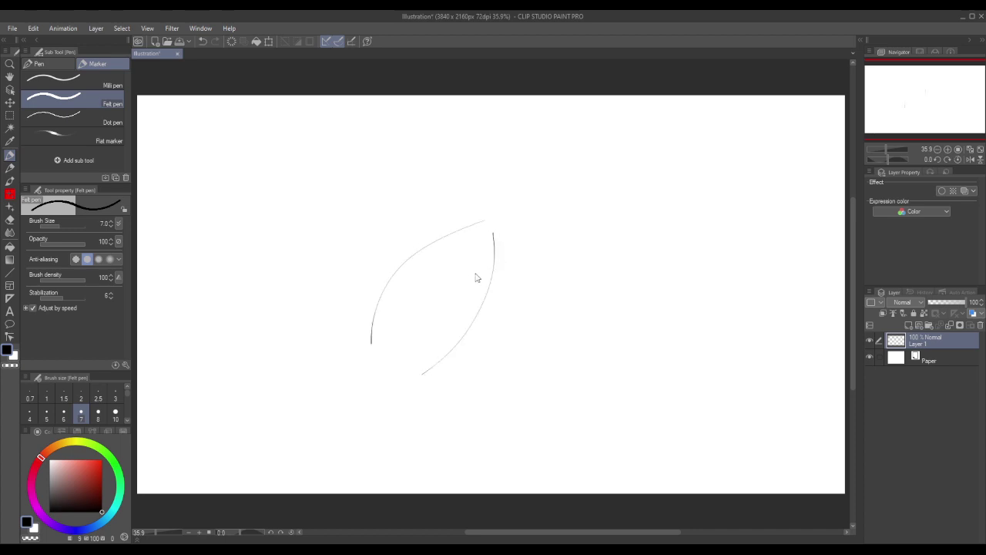
{"action": "key", "text": "ctrl+z"}
{"action": "left_click_drag", "start_coordinate": [493, 233], "coordinate": [420, 346]}
{"action": "key", "text": "ctrl+z"}
{"action": "left_click_drag", "start_coordinate": [487, 232], "coordinate": [410, 350]}
{"action": "key", "text": "ctrl+z"}
{"action": "left_click_drag", "start_coordinate": [492, 262], "coordinate": [407, 359]}
Draw a narrow oval iris with a small pupil and short inner strokes against the eye's outer edge.
{"action": "mouse_move", "coordinate": [490, 278]}
{"action": "left_mouse_down"}
{"action": "mouse_move", "coordinate": [465, 324]}
{"action": "mouse_move", "coordinate": [453, 302]}
{"action": "mouse_move", "coordinate": [488, 279]}
{"action": "mouse_move", "coordinate": [498, 249]}
{"action": "mouse_move", "coordinate": [467, 249]}
{"action": "mouse_move", "coordinate": [478, 323]}
{"action": "mouse_move", "coordinate": [466, 286]}
{"action": "mouse_move", "coordinate": [477, 247]}
{"action": "mouse_move", "coordinate": [467, 302]}
{"action": "mouse_move", "coordinate": [461, 284]}
{"action": "mouse_move", "coordinate": [484, 260]}
{"action": "mouse_move", "coordinate": [472, 273]}
{"action": "mouse_move", "coordinate": [460, 265]}
{"action": "mouse_move", "coordinate": [467, 306]}
{"action": "mouse_move", "coordinate": [486, 269]}
{"action": "left_mouse_up"}
{"action": "key", "text": "ctrl+z"}
{"action": "key", "text": "ctrl+z"}
{"action": "key", "text": "ctrl+z"}
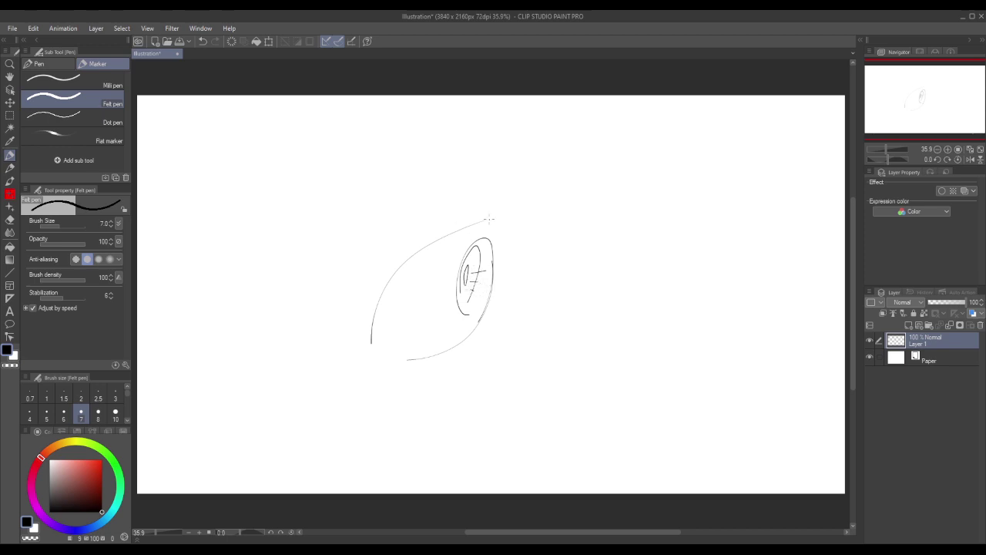
Draw spiky upper lashes across the iris and a jagged row of lashes below the lower lid.
{"action": "mouse_move", "coordinate": [489, 220]}
{"action": "left_mouse_down"}
{"action": "mouse_move", "coordinate": [524, 210]}
{"action": "mouse_move", "coordinate": [504, 229]}
{"action": "mouse_move", "coordinate": [540, 230]}
{"action": "mouse_move", "coordinate": [445, 251]}
{"action": "mouse_move", "coordinate": [462, 250]}
{"action": "mouse_move", "coordinate": [421, 271]}
{"action": "mouse_move", "coordinate": [438, 280]}
{"action": "mouse_move", "coordinate": [406, 292]}
{"action": "left_mouse_up"}
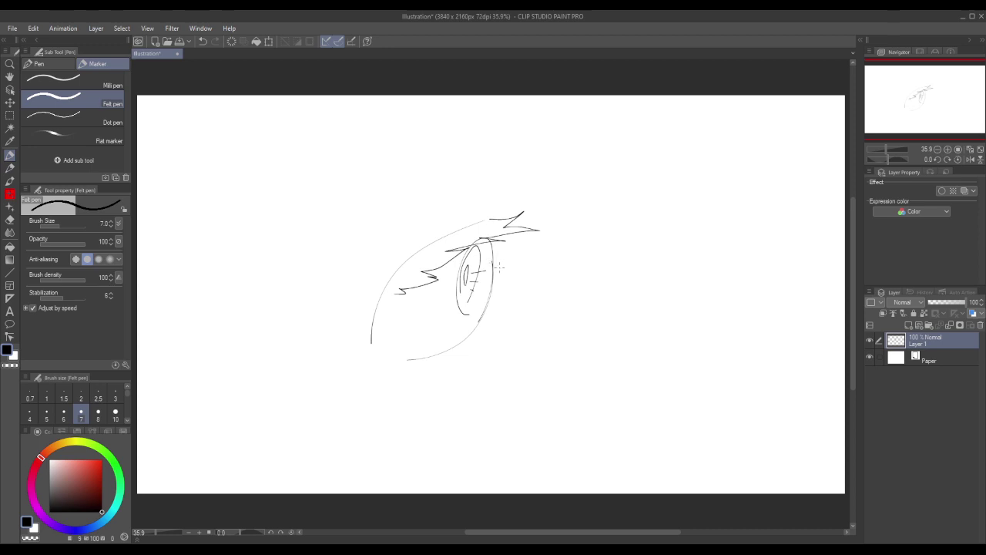
{"action": "mouse_move", "coordinate": [493, 285]}
{"action": "left_mouse_down"}
{"action": "mouse_move", "coordinate": [532, 291]}
{"action": "mouse_move", "coordinate": [496, 323]}
{"action": "mouse_move", "coordinate": [512, 326]}
{"action": "mouse_move", "coordinate": [478, 348]}
{"action": "mouse_move", "coordinate": [493, 350]}
{"action": "left_mouse_up"}
{"action": "key", "text": "ctrl+z"}
{"action": "mouse_move", "coordinate": [494, 295]}
{"action": "left_mouse_down"}
{"action": "mouse_move", "coordinate": [532, 308]}
{"action": "mouse_move", "coordinate": [506, 341]}
{"action": "mouse_move", "coordinate": [486, 347]}
{"action": "mouse_move", "coordinate": [505, 349]}
{"action": "mouse_move", "coordinate": [459, 381]}
{"action": "mouse_move", "coordinate": [417, 370]}
{"action": "left_mouse_up"}
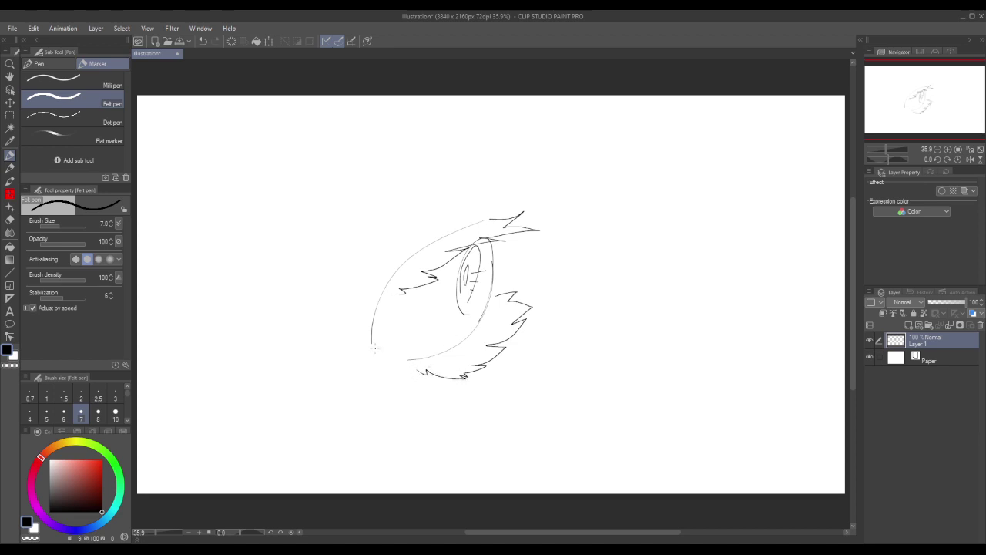
Sketch the pointed inner corner of the eye and a curved lid crease above the upper lid.
{"action": "mouse_move", "coordinate": [372, 344]}
{"action": "left_mouse_down"}
{"action": "mouse_move", "coordinate": [400, 355]}
{"action": "mouse_move", "coordinate": [370, 350]}
{"action": "mouse_move", "coordinate": [351, 379]}
{"action": "mouse_move", "coordinate": [395, 362]}
{"action": "mouse_move", "coordinate": [356, 382]}
{"action": "left_mouse_up"}
{"action": "mouse_move", "coordinate": [485, 215]}
{"action": "left_mouse_down"}
{"action": "mouse_move", "coordinate": [478, 198]}
{"action": "mouse_move", "coordinate": [370, 240]}
{"action": "left_mouse_up"}
{"action": "key", "text": "ctrl+z"}
{"action": "key", "text": "ctrl+z"}
{"action": "mouse_move", "coordinate": [476, 194]}
{"action": "left_mouse_down"}
{"action": "mouse_move", "coordinate": [437, 205]}
{"action": "mouse_move", "coordinate": [371, 252]}
{"action": "left_mouse_up"}
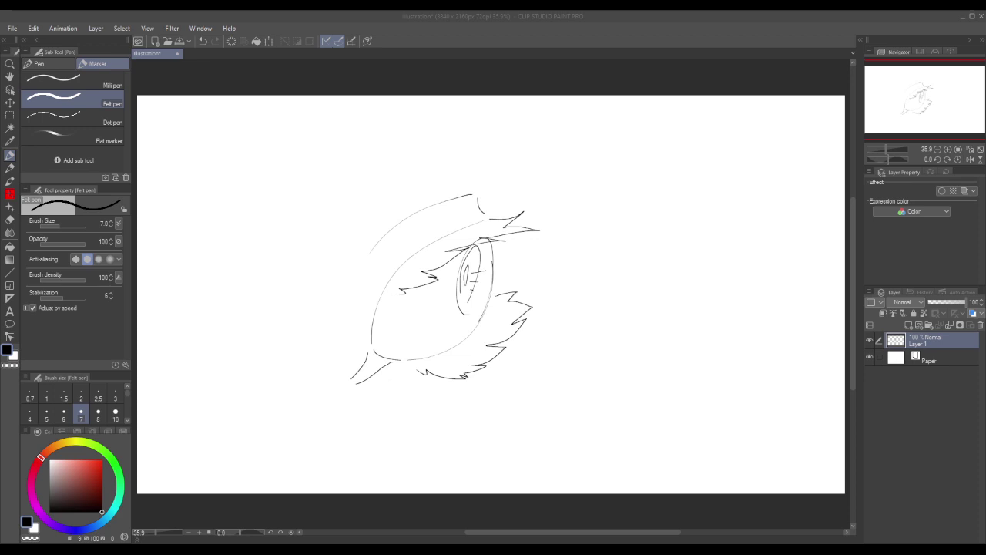
Try to sketch an angular eyebrow above the lid crease and fill it with zigzag hatching.
{"action": "mouse_move", "coordinate": [375, 199]}
{"action": "left_mouse_down"}
{"action": "mouse_move", "coordinate": [372, 223]}
{"action": "mouse_move", "coordinate": [445, 190]}
{"action": "left_mouse_up"}
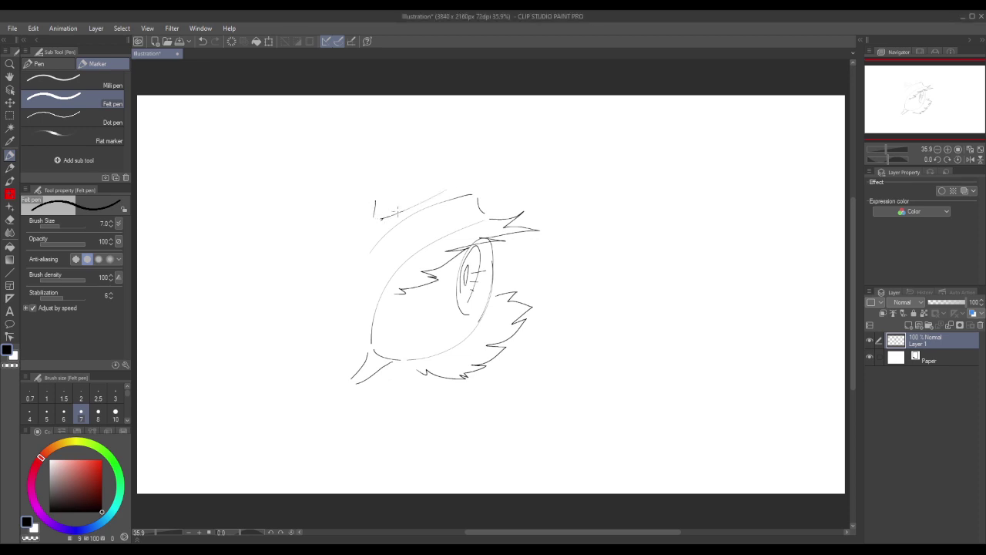
{"action": "key", "text": "ctrl+z"}
{"action": "left_click_drag", "start_coordinate": [374, 219], "coordinate": [476, 156]}
{"action": "key", "text": "ctrl+z"}
{"action": "mouse_move", "coordinate": [389, 210]}
{"action": "left_mouse_down"}
{"action": "mouse_move", "coordinate": [475, 171]}
{"action": "mouse_move", "coordinate": [464, 168]}
{"action": "mouse_move", "coordinate": [488, 185]}
{"action": "left_mouse_up"}
{"action": "mouse_move", "coordinate": [376, 195]}
{"action": "left_mouse_down"}
{"action": "mouse_move", "coordinate": [467, 148]}
{"action": "mouse_move", "coordinate": [491, 183]}
{"action": "left_mouse_up"}
{"action": "key", "text": "ctrl+z"}
{"action": "left_click_drag", "start_coordinate": [467, 150], "coordinate": [489, 179]}
{"action": "mouse_move", "coordinate": [387, 202]}
{"action": "left_mouse_down"}
{"action": "mouse_move", "coordinate": [407, 202]}
{"action": "mouse_move", "coordinate": [421, 182]}
{"action": "mouse_move", "coordinate": [416, 202]}
{"action": "mouse_move", "coordinate": [458, 158]}
{"action": "mouse_move", "coordinate": [453, 177]}
{"action": "mouse_move", "coordinate": [489, 174]}
{"action": "left_mouse_up"}
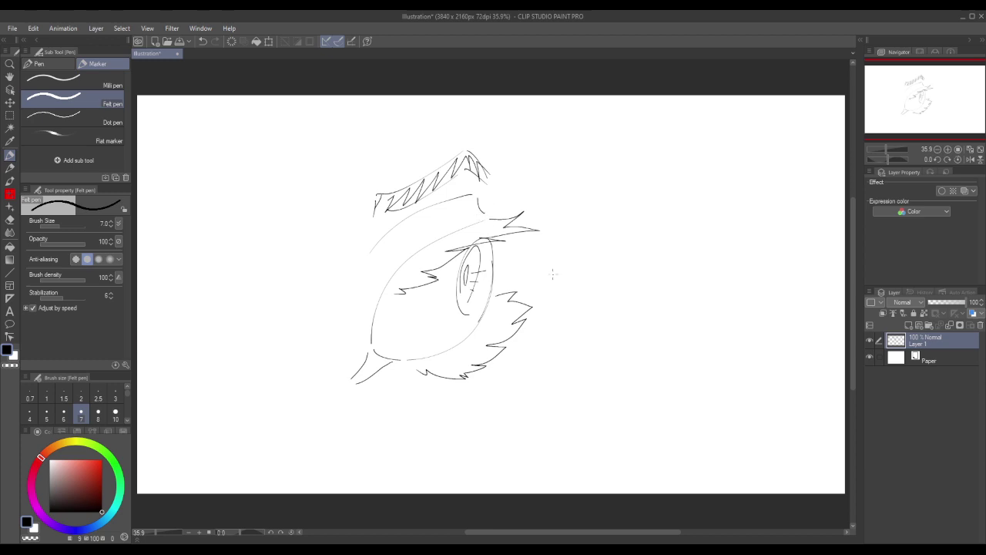
Undo the eyebrow's hatching and its outline.
{"action": "key", "text": "ctrl+z"}
{"action": "key", "text": "ctrl+z"}
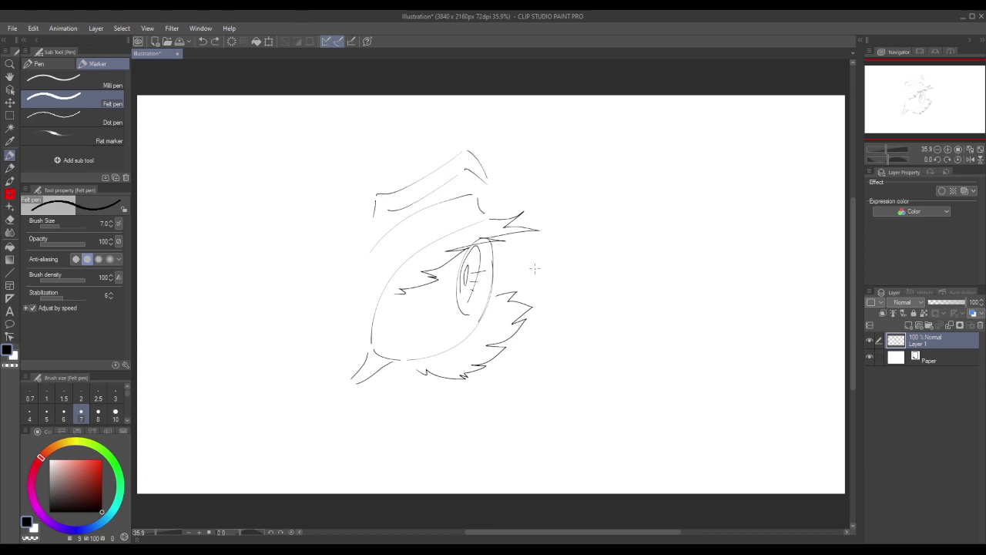
{"action": "key", "text": "ctrl+z"}
{"action": "key", "text": "ctrl+z"}
{"action": "key", "text": "ctrl+z"}
{"action": "key", "text": "ctrl+z"}
{"action": "key", "text": "ctrl+z"}
Try an alternative eyebrow outline slanting upward above the lid crease, and undo it.
{"action": "mouse_move", "coordinate": [370, 198]}
{"action": "left_mouse_down"}
{"action": "mouse_move", "coordinate": [440, 168]}
{"action": "mouse_move", "coordinate": [477, 176]}
{"action": "mouse_move", "coordinate": [474, 167]}
{"action": "mouse_move", "coordinate": [382, 190]}
{"action": "mouse_move", "coordinate": [436, 170]}
{"action": "left_mouse_up"}
{"action": "key", "text": "ctrl+z"}
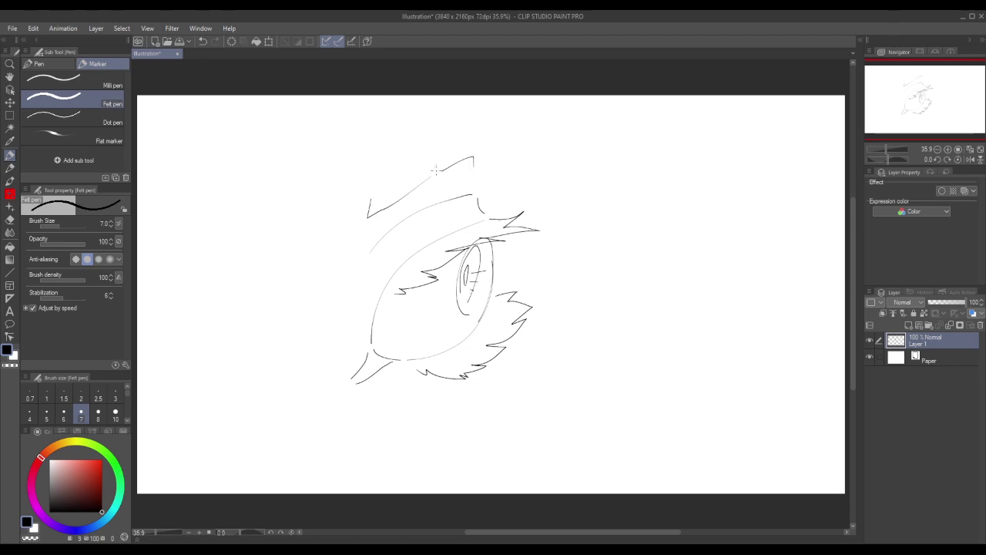
{"action": "left_click_drag", "start_coordinate": [376, 193], "coordinate": [472, 146]}
{"action": "key", "text": "ctrl+z"}
{"action": "mouse_move", "coordinate": [380, 189]}
{"action": "left_mouse_down"}
{"action": "mouse_move", "coordinate": [470, 139]}
{"action": "mouse_move", "coordinate": [478, 158]}
{"action": "left_mouse_up"}
{"action": "key", "text": "ctrl+z"}
{"action": "key", "text": "ctrl+z"}
{"action": "key", "text": "ctrl+z"}
{"action": "key", "text": "ctrl+z"}
Double the lid crease with a second curve and sketch curved contours beneath both ends of the eye.
{"action": "left_click_drag", "start_coordinate": [471, 195], "coordinate": [371, 259]}
{"action": "left_click_drag", "start_coordinate": [338, 386], "coordinate": [524, 404]}
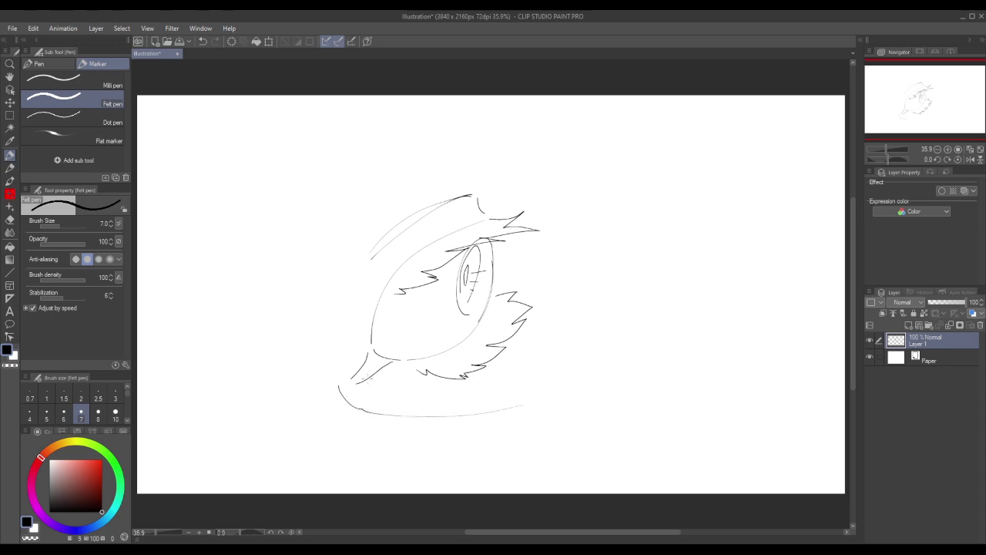
{"action": "key", "text": "ctrl+z"}
{"action": "left_click_drag", "start_coordinate": [337, 359], "coordinate": [364, 408]}
{"action": "left_click_drag", "start_coordinate": [491, 367], "coordinate": [478, 420]}
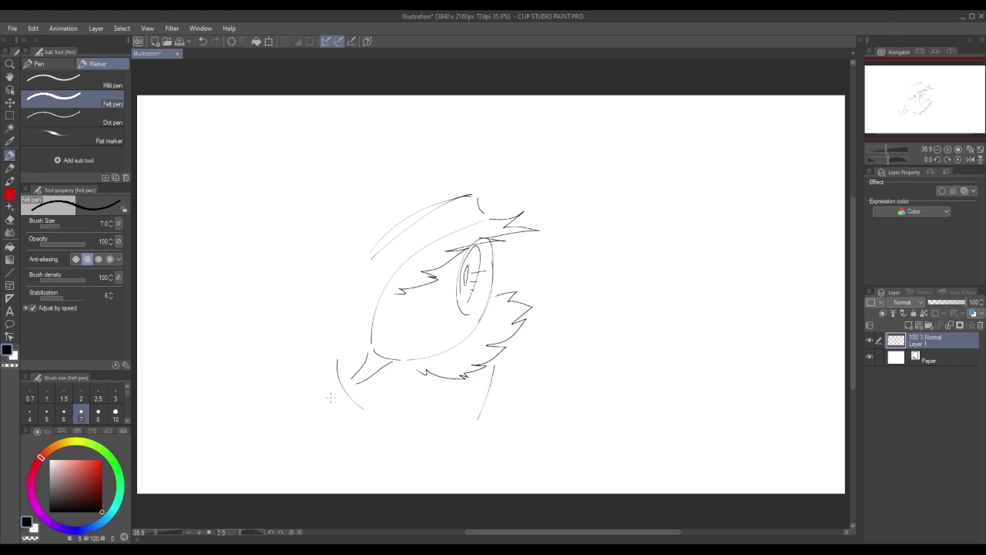
{"action": "left_click_drag", "start_coordinate": [330, 397], "coordinate": [354, 475]}
{"action": "key", "text": "ctrl+z"}
{"action": "left_click_drag", "start_coordinate": [309, 357], "coordinate": [332, 463]}
Draw paired curves from the pupil across the eyeball with short crossing strokes, and add an outer contour beneath the lower lashes.
{"action": "left_click_drag", "start_coordinate": [466, 278], "coordinate": [408, 331]}
{"action": "left_click_drag", "start_coordinate": [464, 283], "coordinate": [421, 329]}
{"action": "key", "text": "ctrl+z"}
{"action": "key", "text": "ctrl+z"}
{"action": "left_click_drag", "start_coordinate": [463, 283], "coordinate": [417, 312]}
{"action": "left_click_drag", "start_coordinate": [465, 278], "coordinate": [416, 312]}
{"action": "key", "text": "ctrl+z"}
{"action": "left_click_drag", "start_coordinate": [463, 283], "coordinate": [413, 326]}
{"action": "key", "text": "ctrl+z"}
{"action": "mouse_move", "coordinate": [465, 282]}
{"action": "left_mouse_down"}
{"action": "mouse_move", "coordinate": [418, 315]}
{"action": "mouse_move", "coordinate": [423, 327]}
{"action": "left_mouse_up"}
{"action": "key", "text": "ctrl+z"}
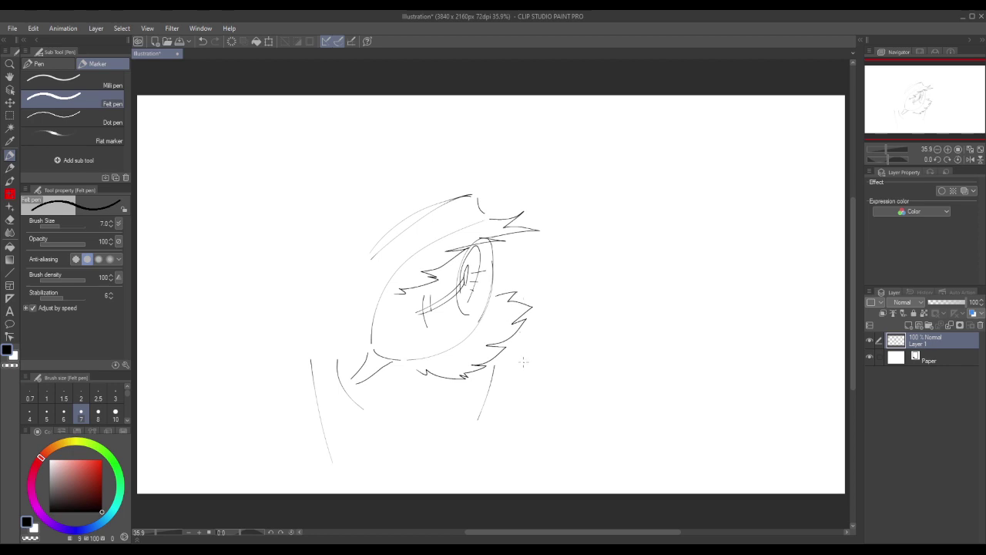
{"action": "left_click_drag", "start_coordinate": [515, 347], "coordinate": [516, 449]}
Scribble a row of dense short vertical strokes beside the outer tip of the upper lashes.
{"action": "left_click_drag", "start_coordinate": [544, 265], "coordinate": [546, 271]}
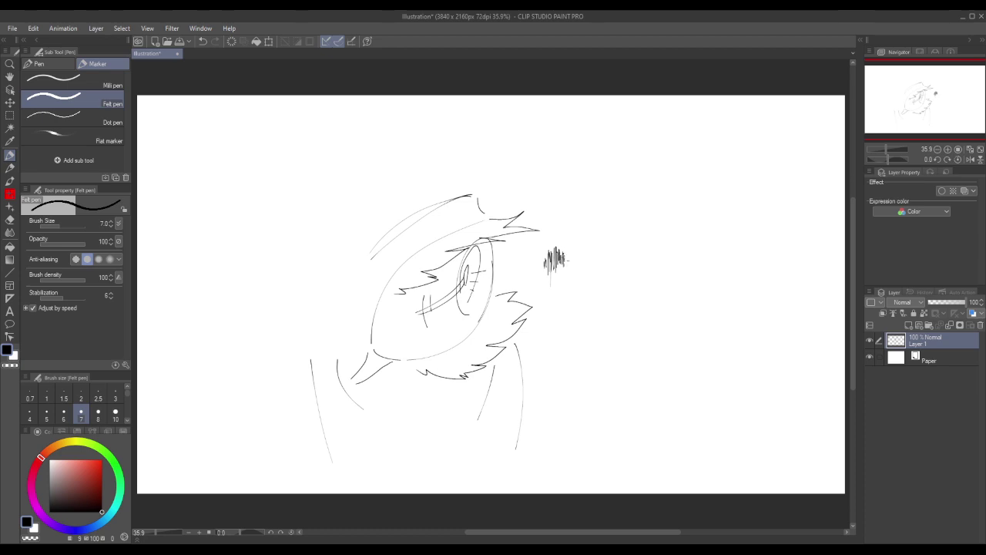
{"action": "left_click_drag", "start_coordinate": [570, 252], "coordinate": [575, 279]}
{"action": "mouse_move", "coordinate": [552, 239]}
{"action": "left_mouse_down"}
{"action": "mouse_move", "coordinate": [552, 263]}
{"action": "mouse_move", "coordinate": [554, 246]}
{"action": "mouse_move", "coordinate": [555, 267]}
{"action": "mouse_move", "coordinate": [560, 255]}
{"action": "mouse_move", "coordinate": [562, 271]}
{"action": "mouse_move", "coordinate": [572, 265]}
{"action": "left_mouse_up"}
Add two smaller patches of dense vertical hatching above either end of the scribbled row.
{"action": "mouse_move", "coordinate": [572, 231]}
{"action": "left_mouse_down"}
{"action": "mouse_move", "coordinate": [574, 273]}
{"action": "mouse_move", "coordinate": [578, 219]}
{"action": "mouse_move", "coordinate": [584, 248]}
{"action": "mouse_move", "coordinate": [542, 241]}
{"action": "left_mouse_up"}
{"action": "left_click_drag", "start_coordinate": [545, 232], "coordinate": [541, 242]}
{"action": "left_click_drag", "start_coordinate": [544, 228], "coordinate": [543, 249]}
{"action": "left_click_drag", "start_coordinate": [539, 226], "coordinate": [536, 250]}
{"action": "left_click_drag", "start_coordinate": [539, 227], "coordinate": [536, 249]}
{"action": "left_click_drag", "start_coordinate": [537, 237], "coordinate": [533, 252]}
{"action": "mouse_move", "coordinate": [535, 232]}
{"action": "left_mouse_down"}
{"action": "mouse_move", "coordinate": [538, 267]}
{"action": "mouse_move", "coordinate": [560, 293]}
{"action": "left_mouse_up"}
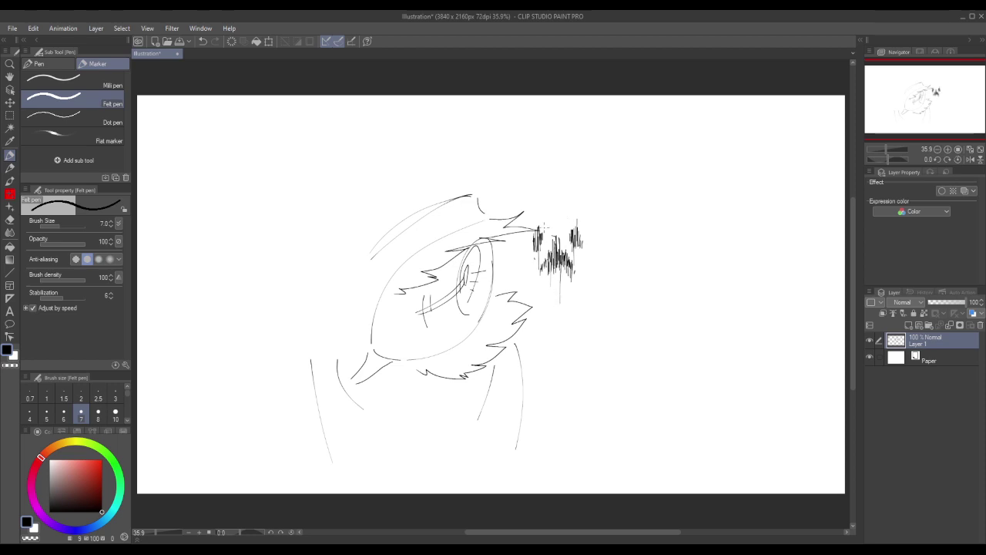
{"action": "mouse_move", "coordinate": [541, 222]}
{"action": "left_mouse_down"}
{"action": "mouse_move", "coordinate": [539, 247]}
{"action": "mouse_move", "coordinate": [537, 235]}
{"action": "left_mouse_up"}
Scribble a tall narrow column of overlapping vertical strokes in the blank area to the right of the hatching.
{"action": "mouse_move", "coordinate": [616, 180]}
{"action": "left_mouse_down"}
{"action": "mouse_move", "coordinate": [620, 237]}
{"action": "mouse_move", "coordinate": [619, 182]}
{"action": "mouse_move", "coordinate": [621, 220]}
{"action": "mouse_move", "coordinate": [626, 209]}
{"action": "left_mouse_up"}
{"action": "left_click_drag", "start_coordinate": [626, 208], "coordinate": [626, 239]}
{"action": "left_click_drag", "start_coordinate": [625, 173], "coordinate": [625, 198]}
{"action": "left_click_drag", "start_coordinate": [628, 214], "coordinate": [628, 245]}
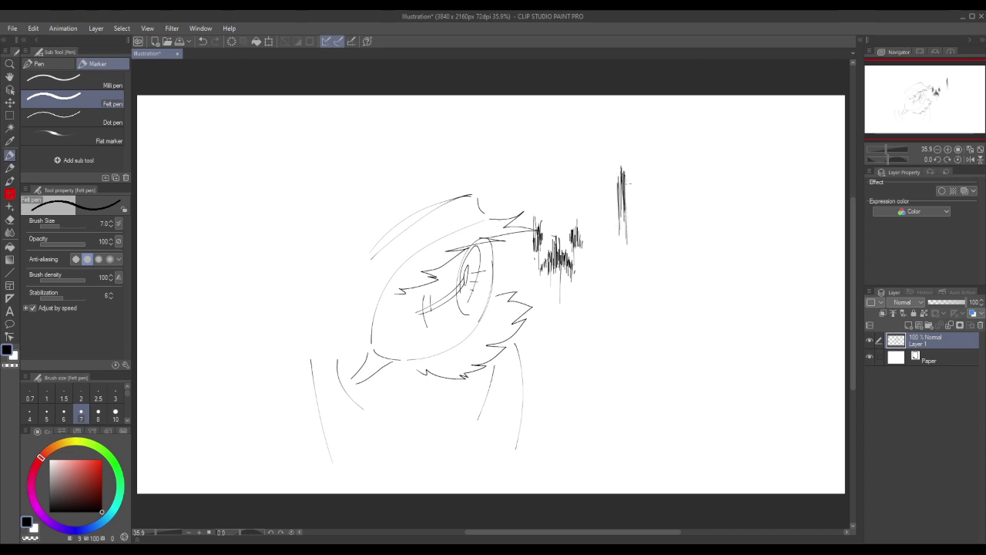
Thicken the tall narrow column with more overlapping vertical strokes and extend it downward to a thin tapering end.
{"action": "left_click_drag", "start_coordinate": [626, 178], "coordinate": [625, 201]}
{"action": "left_click_drag", "start_coordinate": [628, 214], "coordinate": [628, 247]}
{"action": "left_click_drag", "start_coordinate": [627, 175], "coordinate": [627, 204]}
{"action": "mouse_move", "coordinate": [628, 185]}
{"action": "left_mouse_down"}
{"action": "mouse_move", "coordinate": [629, 236]}
{"action": "mouse_move", "coordinate": [628, 203]}
{"action": "left_mouse_up"}
{"action": "left_click_drag", "start_coordinate": [626, 209], "coordinate": [626, 251]}
{"action": "left_click_drag", "start_coordinate": [624, 185], "coordinate": [623, 213]}
{"action": "left_click_drag", "start_coordinate": [625, 222], "coordinate": [625, 260]}
{"action": "mouse_move", "coordinate": [623, 187]}
{"action": "left_mouse_down"}
{"action": "mouse_move", "coordinate": [623, 266]}
{"action": "mouse_move", "coordinate": [625, 207]}
{"action": "left_mouse_up"}
{"action": "left_click_drag", "start_coordinate": [624, 231], "coordinate": [621, 281]}
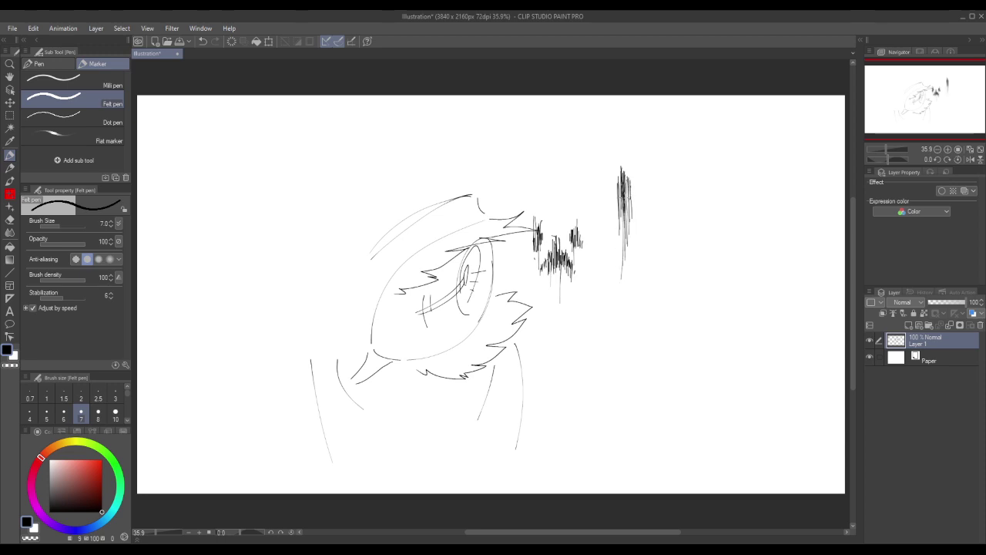
{"action": "left_click_drag", "start_coordinate": [623, 191], "coordinate": [623, 233]}
{"action": "left_click_drag", "start_coordinate": [629, 235], "coordinate": [627, 255]}
Scribble two small patches of dense vertical strokes above either side of the column, and extend the column's top up between them.
{"action": "left_click_drag", "start_coordinate": [609, 131], "coordinate": [613, 161]}
{"action": "left_click_drag", "start_coordinate": [609, 135], "coordinate": [611, 165]}
{"action": "left_click_drag", "start_coordinate": [611, 139], "coordinate": [613, 204]}
{"action": "left_click_drag", "start_coordinate": [612, 162], "coordinate": [612, 178]}
{"action": "mouse_move", "coordinate": [608, 139]}
{"action": "left_mouse_down"}
{"action": "mouse_move", "coordinate": [611, 162]}
{"action": "mouse_move", "coordinate": [632, 151]}
{"action": "mouse_move", "coordinate": [633, 160]}
{"action": "left_mouse_up"}
{"action": "left_click_drag", "start_coordinate": [634, 148], "coordinate": [634, 166]}
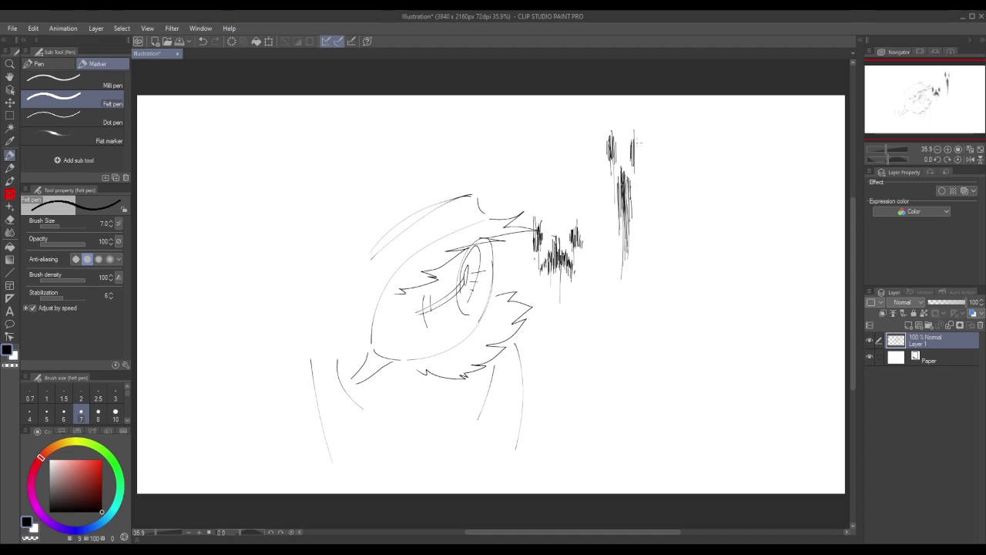
{"action": "mouse_move", "coordinate": [635, 131]}
{"action": "left_mouse_down"}
{"action": "mouse_move", "coordinate": [636, 235]}
{"action": "mouse_move", "coordinate": [639, 156]}
{"action": "left_mouse_up"}
{"action": "left_click_drag", "start_coordinate": [638, 138], "coordinate": [637, 168]}
{"action": "left_click_drag", "start_coordinate": [636, 145], "coordinate": [635, 177]}
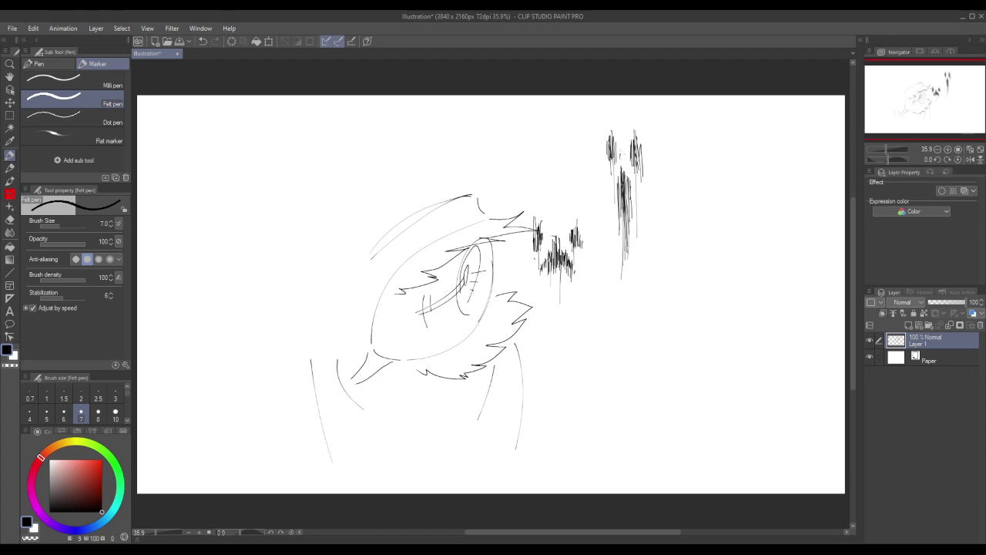
{"action": "left_click_drag", "start_coordinate": [621, 152], "coordinate": [624, 184]}
Handwrite "where is the hamburger meat?" beneath the tall hatched column, redoing any letters that come out badly.
{"action": "left_click_drag", "start_coordinate": [584, 289], "coordinate": [650, 293]}
{"action": "left_click", "coordinate": [628, 282]}
{"action": "left_click_drag", "start_coordinate": [646, 286], "coordinate": [759, 286]}
{"action": "key", "text": "ctrl+z"}
{"action": "key", "text": "ctrl+z"}
{"action": "key", "text": "ctrl+z"}
{"action": "left_click_drag", "start_coordinate": [755, 283], "coordinate": [789, 281]}
{"action": "left_click", "coordinate": [789, 285]}
Handwrite "We were promised" as a second line under the hamburger question, stretching the last word's letters into long vertical strokes.
{"action": "mouse_move", "coordinate": [580, 321]}
{"action": "left_mouse_down"}
{"action": "mouse_move", "coordinate": [588, 329]}
{"action": "mouse_move", "coordinate": [621, 319]}
{"action": "left_mouse_up"}
{"action": "mouse_move", "coordinate": [625, 322]}
{"action": "left_mouse_down"}
{"action": "mouse_move", "coordinate": [664, 323]}
{"action": "mouse_move", "coordinate": [671, 335]}
{"action": "mouse_move", "coordinate": [672, 322]}
{"action": "mouse_move", "coordinate": [694, 332]}
{"action": "mouse_move", "coordinate": [693, 319]}
{"action": "mouse_move", "coordinate": [697, 339]}
{"action": "mouse_move", "coordinate": [702, 314]}
{"action": "mouse_move", "coordinate": [722, 313]}
{"action": "mouse_move", "coordinate": [723, 344]}
{"action": "mouse_move", "coordinate": [716, 321]}
{"action": "mouse_move", "coordinate": [724, 310]}
{"action": "mouse_move", "coordinate": [678, 353]}
{"action": "left_mouse_up"}
{"action": "key", "text": "ctrl+z"}
{"action": "key", "text": "ctrl+z"}
{"action": "left_click_drag", "start_coordinate": [679, 323], "coordinate": [683, 346]}
{"action": "key", "text": "ctrl+z"}
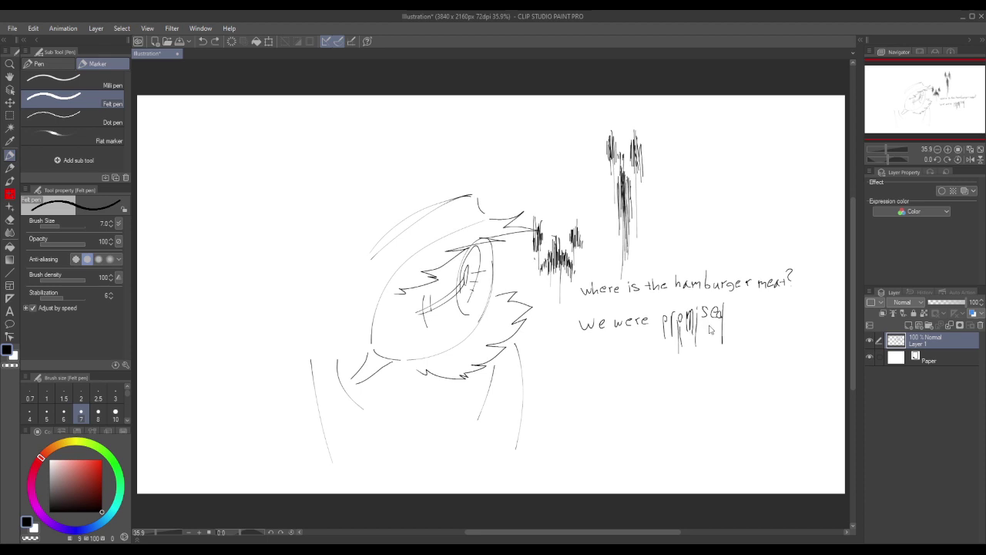
{"action": "key", "text": "ctrl+z"}
{"action": "key", "text": "ctrl+z"}
{"action": "key", "text": "ctrl+z"}
Add more vertical strokes over and beyond the word "promised", and strike through it with long horizontal lines.
{"action": "left_click_drag", "start_coordinate": [729, 311], "coordinate": [730, 363]}
{"action": "mouse_move", "coordinate": [736, 310]}
{"action": "left_mouse_down"}
{"action": "mouse_move", "coordinate": [744, 336]}
{"action": "mouse_move", "coordinate": [714, 336]}
{"action": "mouse_move", "coordinate": [702, 348]}
{"action": "left_mouse_up"}
{"action": "mouse_move", "coordinate": [672, 318]}
{"action": "left_mouse_down"}
{"action": "mouse_move", "coordinate": [686, 316]}
{"action": "mouse_move", "coordinate": [678, 343]}
{"action": "left_mouse_up"}
{"action": "left_click_drag", "start_coordinate": [712, 315], "coordinate": [723, 344]}
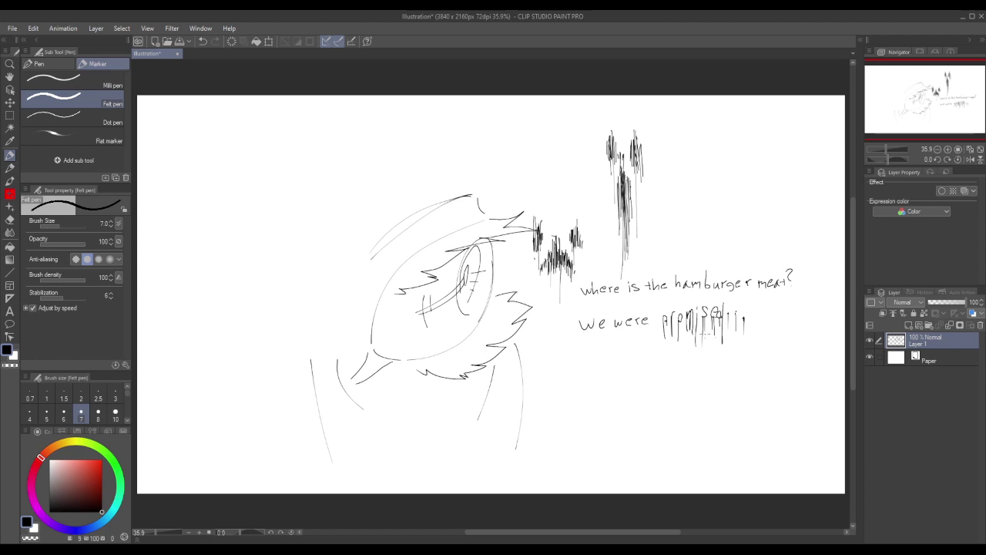
{"action": "mouse_move", "coordinate": [659, 327]}
{"action": "left_mouse_down"}
{"action": "mouse_move", "coordinate": [763, 322]}
{"action": "mouse_move", "coordinate": [709, 327]}
{"action": "mouse_move", "coordinate": [734, 325]}
{"action": "left_mouse_up"}
{"action": "left_click_drag", "start_coordinate": [664, 330], "coordinate": [745, 325]}
Close the current illustration without saving and create a new blank 3840 x 2160 px, 72 dpi canvas.
{"action": "left_click", "coordinate": [178, 53]}
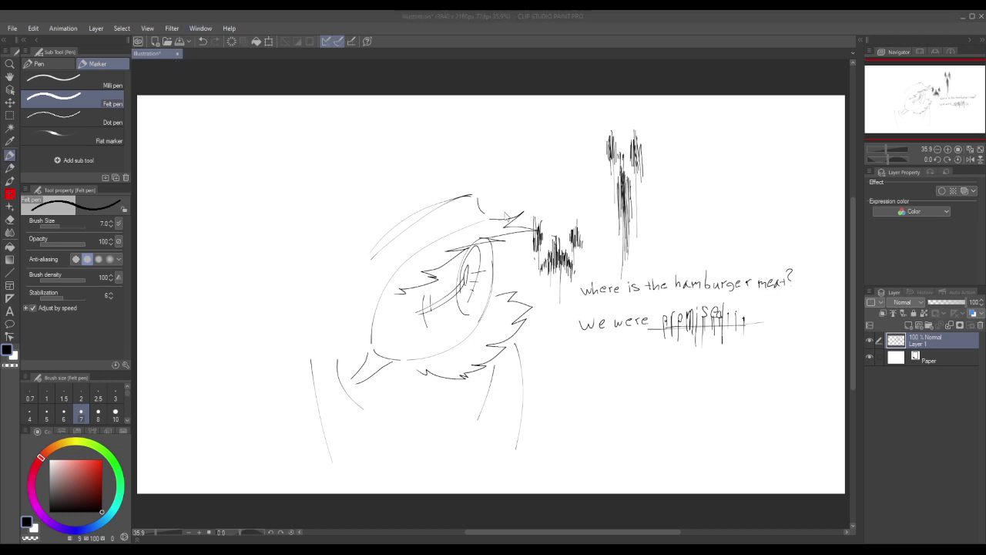
{"action": "left_click", "coordinate": [504, 212]}
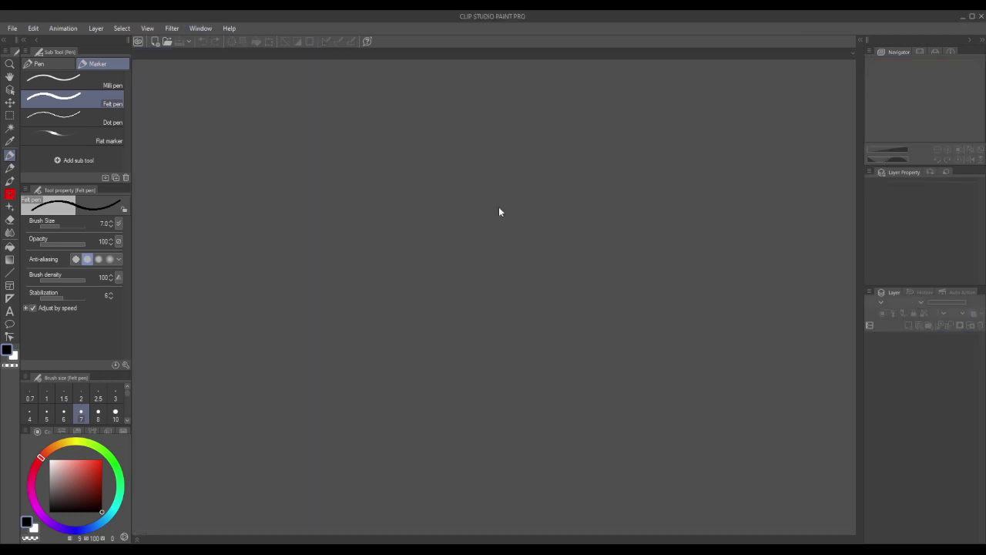
{"action": "left_click", "coordinate": [16, 37]}
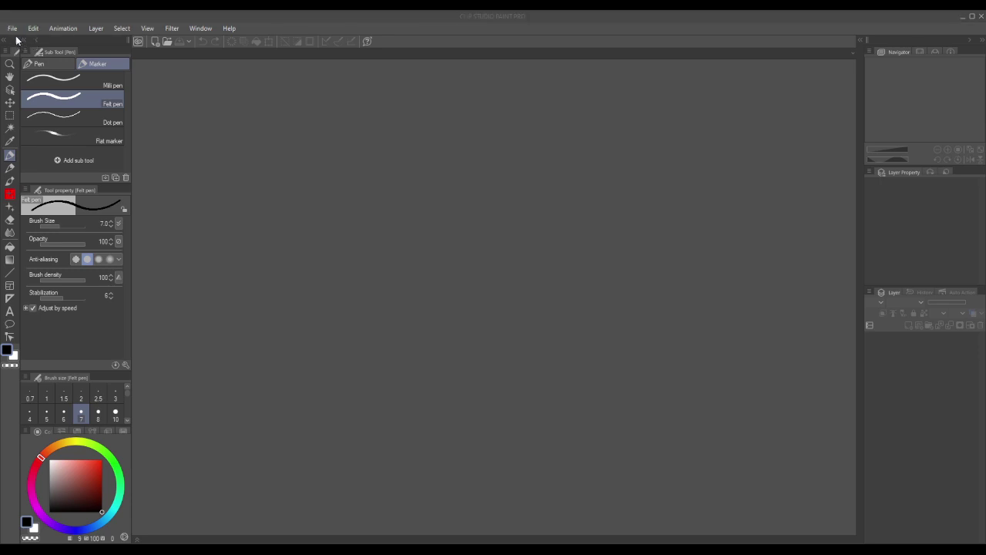
{"action": "left_click", "coordinate": [547, 159]}
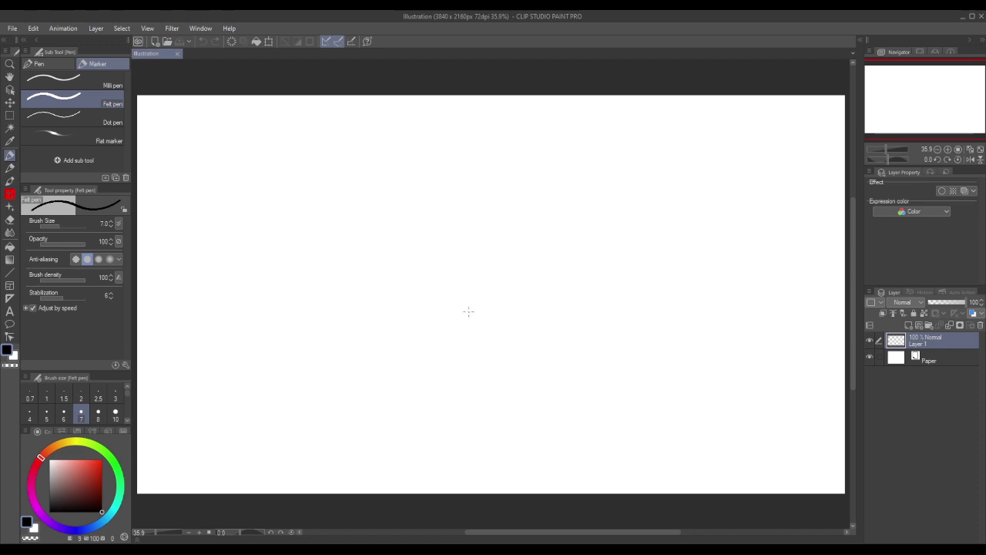
Sketch one large, light freehand circle in the middle of the canvas, redrawing it until it is rounder.
{"action": "mouse_move", "coordinate": [460, 330]}
{"action": "left_mouse_down"}
{"action": "mouse_move", "coordinate": [423, 326]}
{"action": "mouse_move", "coordinate": [510, 358]}
{"action": "left_mouse_up"}
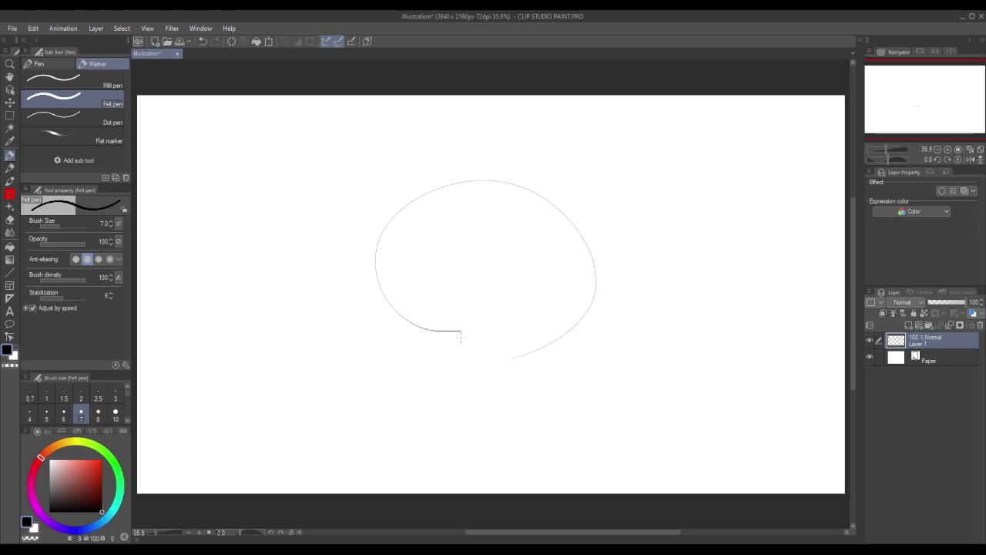
{"action": "key", "text": "ctrl+z"}
{"action": "mouse_move", "coordinate": [447, 339]}
{"action": "left_mouse_down"}
{"action": "mouse_move", "coordinate": [459, 359]}
{"action": "mouse_move", "coordinate": [540, 194]}
{"action": "mouse_move", "coordinate": [445, 359]}
{"action": "left_mouse_up"}
{"action": "key", "text": "ctrl+z"}
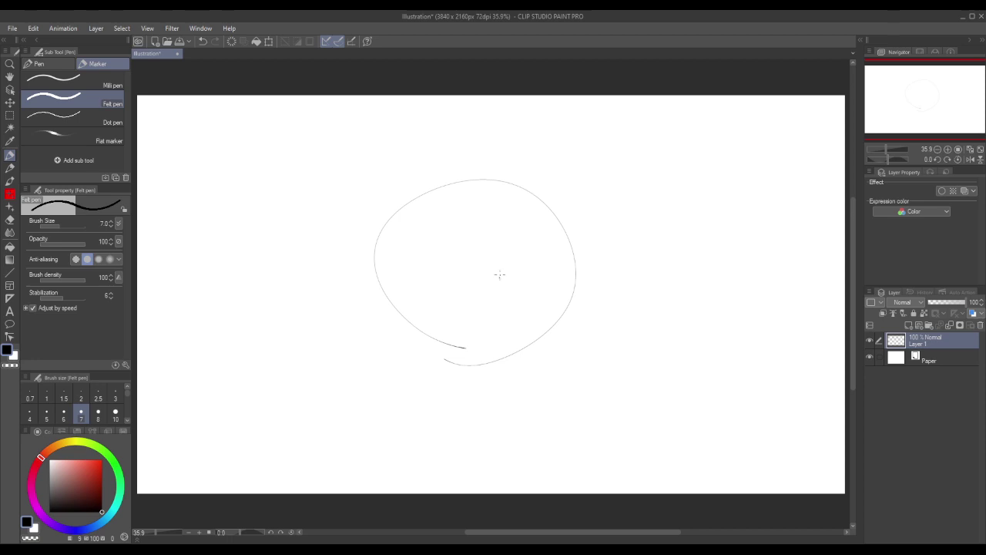
{"action": "mouse_move", "coordinate": [508, 260]}
{"action": "left_mouse_down"}
{"action": "mouse_move", "coordinate": [500, 276]}
{"action": "mouse_move", "coordinate": [570, 270]}
{"action": "left_mouse_up"}
{"action": "key", "text": "ctrl+z"}
{"action": "mouse_move", "coordinate": [552, 269]}
{"action": "left_mouse_down"}
{"action": "mouse_move", "coordinate": [523, 278]}
{"action": "mouse_move", "coordinate": [554, 271]}
{"action": "left_mouse_up"}
{"action": "key", "text": "ctrl+z"}
{"action": "key", "text": "ctrl+z"}
{"action": "key", "text": "ctrl+z"}
{"action": "mouse_move", "coordinate": [512, 264]}
{"action": "left_mouse_down"}
{"action": "mouse_move", "coordinate": [553, 270]}
{"action": "mouse_move", "coordinate": [554, 286]}
{"action": "left_mouse_up"}
{"action": "key", "text": "ctrl+z"}
{"action": "key", "text": "ctrl+z"}
{"action": "mouse_move", "coordinate": [510, 261]}
{"action": "left_mouse_down"}
{"action": "mouse_move", "coordinate": [569, 298]}
{"action": "mouse_move", "coordinate": [516, 266]}
{"action": "mouse_move", "coordinate": [529, 264]}
{"action": "mouse_move", "coordinate": [529, 278]}
{"action": "left_mouse_up"}
{"action": "key", "text": "ctrl+z"}
{"action": "left_click_drag", "start_coordinate": [549, 278], "coordinate": [564, 267]}
{"action": "key", "text": "ctrl+z"}
{"action": "key", "text": "ctrl+z"}
{"action": "key", "text": "ctrl+z"}
{"action": "key", "text": "ctrl+z"}
{"action": "key", "text": "ctrl+z"}
{"action": "key", "text": "ctrl+z"}
{"action": "left_click_drag", "start_coordinate": [510, 258], "coordinate": [564, 285]}
{"action": "key", "text": "ctrl+z"}
{"action": "key", "text": "ctrl+z"}
{"action": "left_click_drag", "start_coordinate": [504, 262], "coordinate": [551, 285]}
{"action": "left_click_drag", "start_coordinate": [509, 259], "coordinate": [552, 283]}
{"action": "key", "text": "ctrl+z"}
{"action": "key", "text": "ctrl+z"}
{"action": "key", "text": "ctrl+z"}
{"action": "key", "text": "ctrl+z"}
{"action": "left_click_drag", "start_coordinate": [495, 273], "coordinate": [572, 273]}
{"action": "key", "text": "ctrl+z"}
{"action": "key", "text": "ctrl+z"}
{"action": "left_click_drag", "start_coordinate": [493, 286], "coordinate": [555, 271]}
{"action": "mouse_move", "coordinate": [517, 293]}
{"action": "left_mouse_down"}
{"action": "mouse_move", "coordinate": [526, 268]}
{"action": "mouse_move", "coordinate": [519, 293]}
{"action": "left_mouse_up"}
{"action": "key", "text": "ctrl+z"}
{"action": "left_click_drag", "start_coordinate": [437, 270], "coordinate": [426, 223]}
{"action": "key", "text": "ctrl+z"}
{"action": "left_click_drag", "start_coordinate": [435, 268], "coordinate": [416, 213]}
{"action": "key", "text": "ctrl+z"}
{"action": "left_click_drag", "start_coordinate": [434, 268], "coordinate": [417, 213]}
{"action": "key", "text": "ctrl+z"}
{"action": "key", "text": "ctrl+z"}
{"action": "key", "text": "ctrl+z"}
Draw a slanted centre line through the inside of the circle, from near its top down toward the lower left.
{"action": "left_click_drag", "start_coordinate": [485, 202], "coordinate": [441, 339]}
{"action": "key", "text": "ctrl+z"}
{"action": "left_click_drag", "start_coordinate": [491, 211], "coordinate": [447, 337]}
Rework the circle's left side, base and right side with short angular overlapping strokes.
{"action": "left_click_drag", "start_coordinate": [392, 233], "coordinate": [372, 286]}
{"action": "left_click_drag", "start_coordinate": [407, 203], "coordinate": [386, 247]}
{"action": "mouse_move", "coordinate": [382, 256]}
{"action": "left_mouse_down"}
{"action": "mouse_move", "coordinate": [368, 310]}
{"action": "mouse_move", "coordinate": [378, 307]}
{"action": "mouse_move", "coordinate": [404, 345]}
{"action": "left_mouse_up"}
{"action": "left_click_drag", "start_coordinate": [371, 279], "coordinate": [411, 344]}
{"action": "mouse_move", "coordinate": [386, 302]}
{"action": "left_mouse_down"}
{"action": "mouse_move", "coordinate": [420, 356]}
{"action": "mouse_move", "coordinate": [478, 360]}
{"action": "left_mouse_up"}
{"action": "mouse_move", "coordinate": [568, 248]}
{"action": "left_mouse_down"}
{"action": "mouse_move", "coordinate": [552, 330]}
{"action": "mouse_move", "coordinate": [531, 360]}
{"action": "left_mouse_up"}
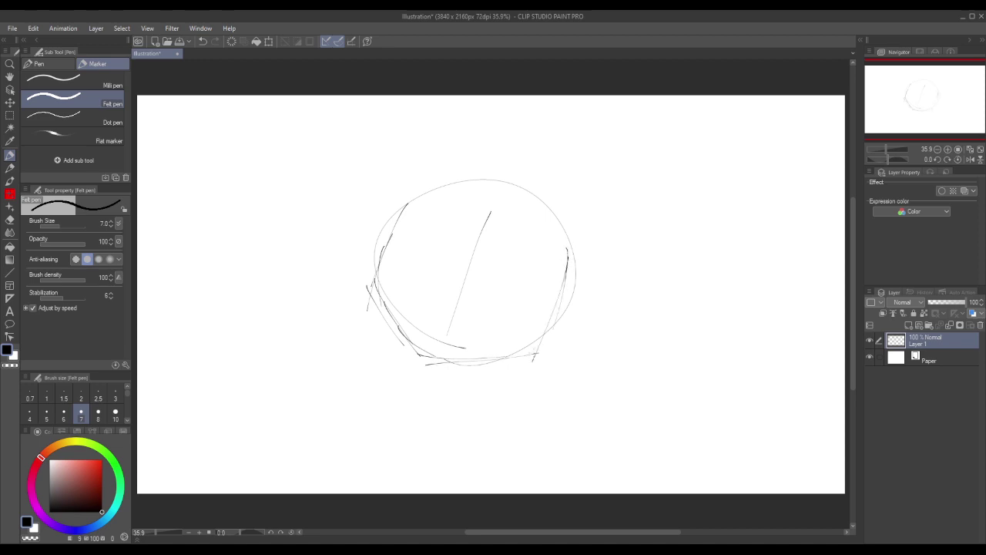
Reinforce the circle's flattened base with long strokes and build up its lower-left edge with overlapping lines.
{"action": "left_click_drag", "start_coordinate": [549, 320], "coordinate": [543, 334]}
{"action": "mouse_move", "coordinate": [546, 331]}
{"action": "left_mouse_down"}
{"action": "mouse_move", "coordinate": [495, 359]}
{"action": "mouse_move", "coordinate": [460, 362]}
{"action": "left_mouse_up"}
{"action": "left_click_drag", "start_coordinate": [456, 365], "coordinate": [390, 365]}
{"action": "left_click_drag", "start_coordinate": [517, 354], "coordinate": [410, 358]}
{"action": "left_click_drag", "start_coordinate": [393, 285], "coordinate": [434, 360]}
{"action": "mouse_move", "coordinate": [413, 347]}
{"action": "left_mouse_down"}
{"action": "mouse_move", "coordinate": [433, 356]}
{"action": "mouse_move", "coordinate": [391, 319]}
{"action": "left_mouse_up"}
{"action": "mouse_move", "coordinate": [411, 336]}
{"action": "left_mouse_down"}
{"action": "mouse_move", "coordinate": [389, 308]}
{"action": "mouse_move", "coordinate": [389, 251]}
{"action": "left_mouse_up"}
Go over the circle's top and right side, continuing around the base and up the left edge with rough strokes.
{"action": "mouse_move", "coordinate": [420, 204]}
{"action": "left_mouse_down"}
{"action": "mouse_move", "coordinate": [470, 185]}
{"action": "mouse_move", "coordinate": [540, 193]}
{"action": "mouse_move", "coordinate": [560, 215]}
{"action": "mouse_move", "coordinate": [570, 255]}
{"action": "left_mouse_up"}
{"action": "left_click_drag", "start_coordinate": [555, 207], "coordinate": [567, 275]}
{"action": "left_click_drag", "start_coordinate": [566, 235], "coordinate": [548, 318]}
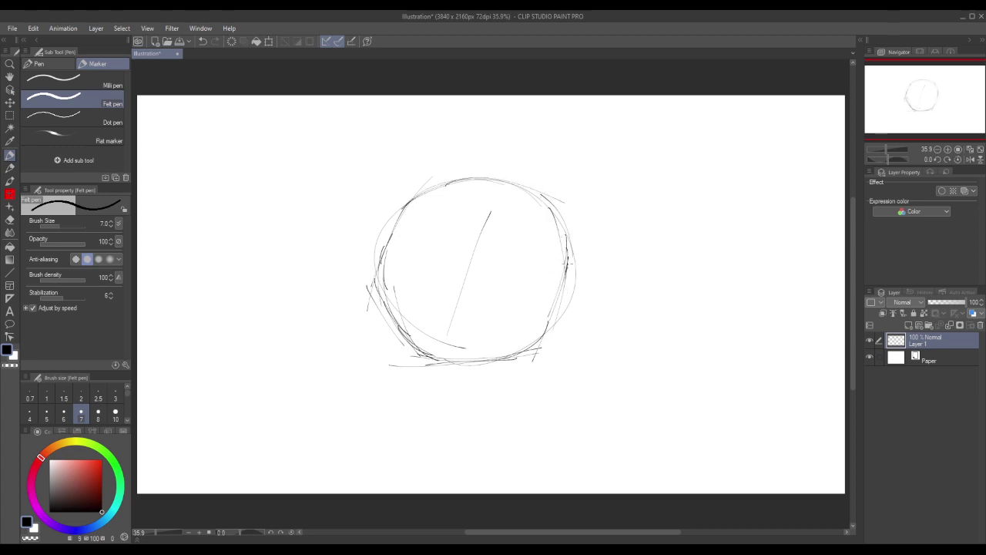
{"action": "mouse_move", "coordinate": [567, 273]}
{"action": "left_mouse_down"}
{"action": "mouse_move", "coordinate": [527, 353]}
{"action": "mouse_move", "coordinate": [419, 369]}
{"action": "left_mouse_up"}
{"action": "left_click_drag", "start_coordinate": [428, 361], "coordinate": [403, 333]}
{"action": "mouse_move", "coordinate": [402, 323]}
{"action": "left_mouse_down"}
{"action": "mouse_move", "coordinate": [376, 265]}
{"action": "mouse_move", "coordinate": [383, 299]}
{"action": "left_mouse_up"}
{"action": "left_click_drag", "start_coordinate": [387, 304], "coordinate": [370, 263]}
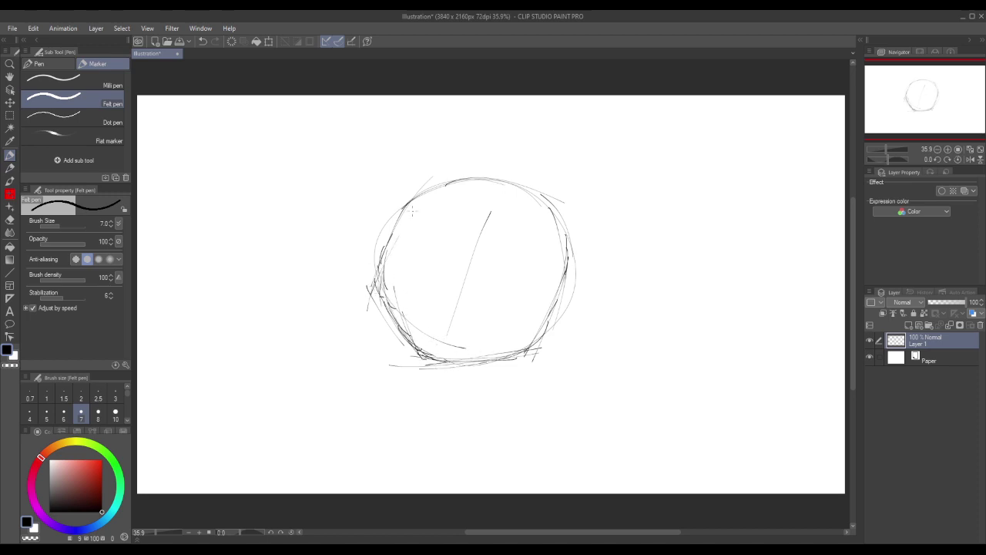
Strengthen the circle's upper-left and top curve, carrying the strokes down the right side and across the base.
{"action": "mouse_move", "coordinate": [408, 218]}
{"action": "left_mouse_down"}
{"action": "mouse_move", "coordinate": [390, 261]}
{"action": "mouse_move", "coordinate": [453, 178]}
{"action": "left_mouse_up"}
{"action": "left_click_drag", "start_coordinate": [493, 173], "coordinate": [536, 184]}
{"action": "mouse_move", "coordinate": [465, 179]}
{"action": "left_mouse_down"}
{"action": "mouse_move", "coordinate": [544, 199]}
{"action": "mouse_move", "coordinate": [567, 248]}
{"action": "mouse_move", "coordinate": [551, 294]}
{"action": "left_mouse_up"}
{"action": "mouse_move", "coordinate": [566, 255]}
{"action": "left_mouse_down"}
{"action": "mouse_move", "coordinate": [506, 373]}
{"action": "mouse_move", "coordinate": [506, 348]}
{"action": "mouse_move", "coordinate": [419, 365]}
{"action": "left_mouse_up"}
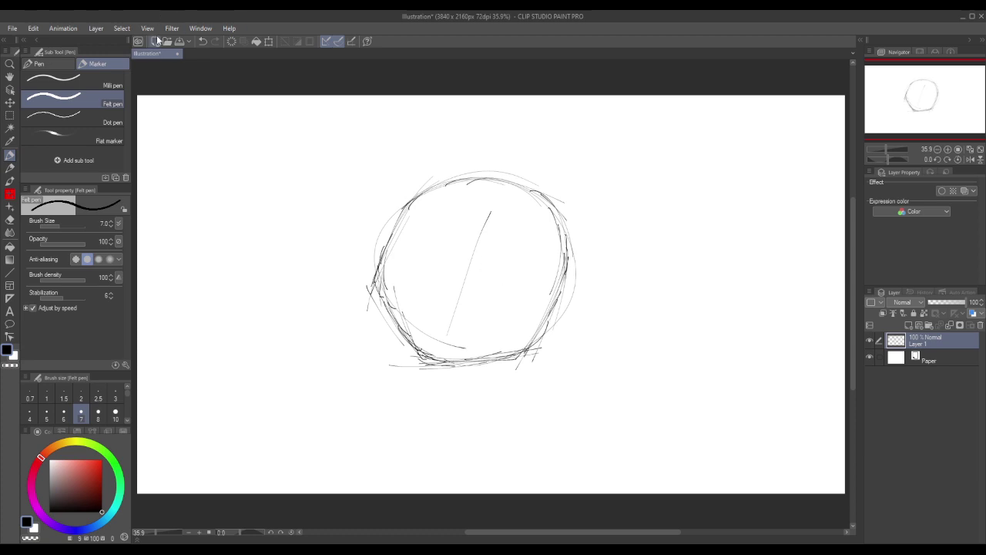
{"action": "left_click", "coordinate": [10, 104]}
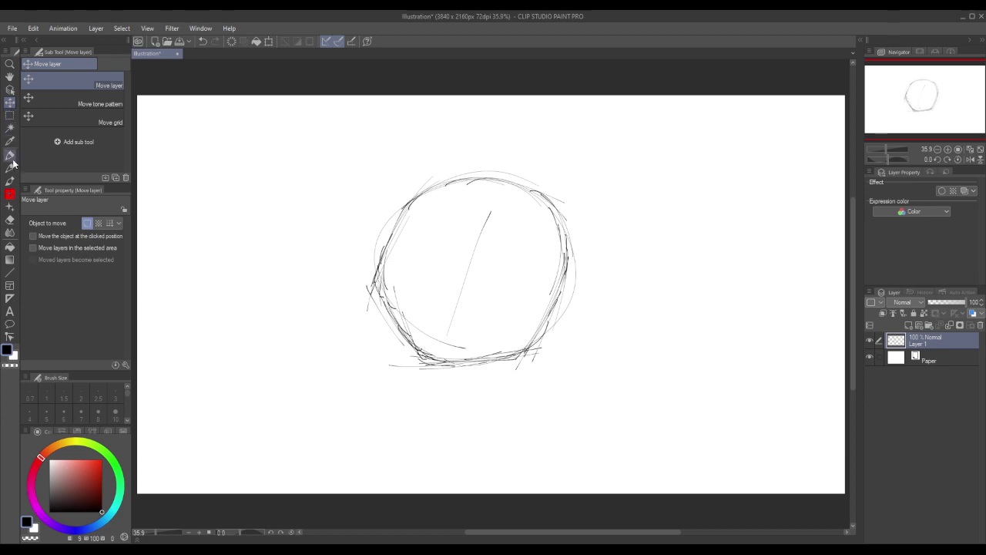
{"action": "left_click", "coordinate": [10, 156]}
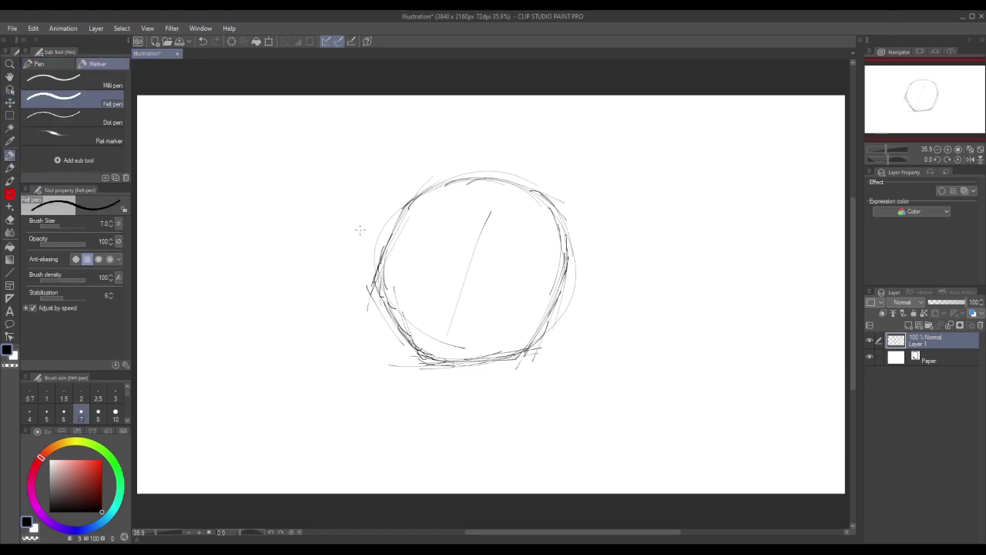
{"action": "mouse_move", "coordinate": [363, 239]}
{"action": "left_mouse_down"}
{"action": "mouse_move", "coordinate": [307, 295]}
{"action": "mouse_move", "coordinate": [293, 356]}
{"action": "left_mouse_up"}
{"action": "key", "text": "ctrl+z"}
{"action": "key", "text": "ctrl+z"}
Rotate the canvas view to -20° so the sketch's slanted centre line stands upright.
{"action": "left_click", "coordinate": [279, 532]}
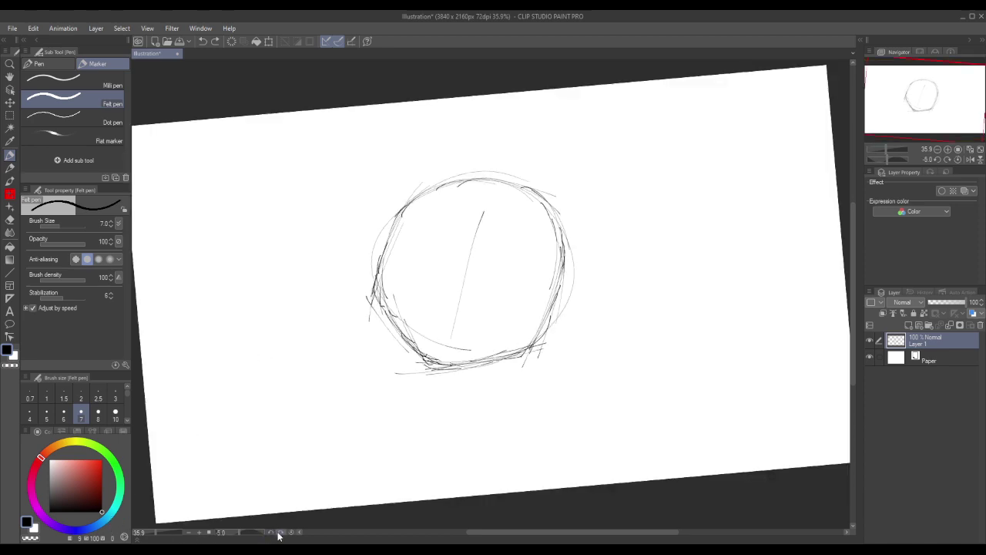
{"action": "left_click", "coordinate": [272, 532]}
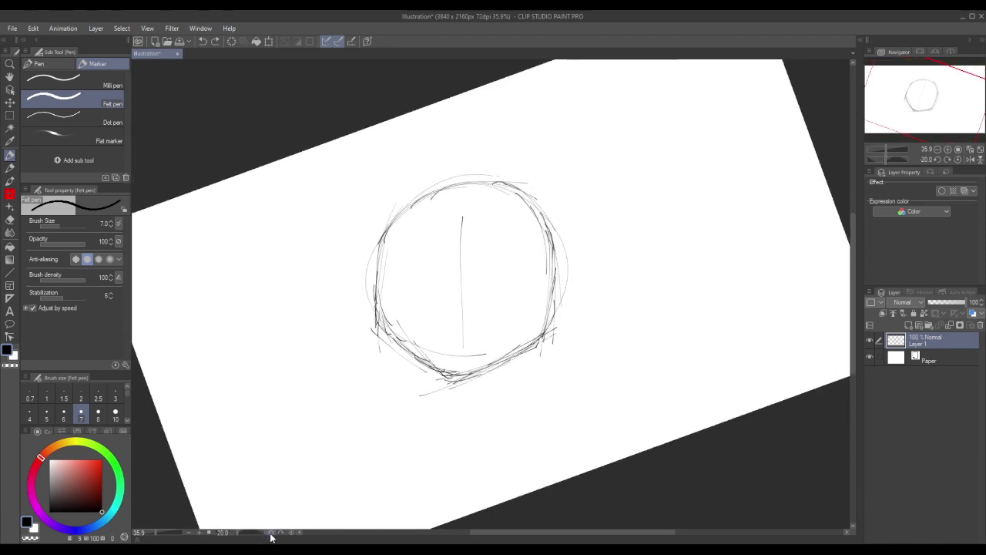
{"action": "left_click", "coordinate": [272, 535]}
{"action": "left_click", "coordinate": [281, 535]}
{"action": "mouse_move", "coordinate": [484, 293]}
{"action": "left_mouse_down"}
{"action": "mouse_move", "coordinate": [499, 260]}
{"action": "mouse_move", "coordinate": [542, 255]}
{"action": "mouse_move", "coordinate": [527, 286]}
{"action": "mouse_move", "coordinate": [483, 290]}
{"action": "left_mouse_up"}
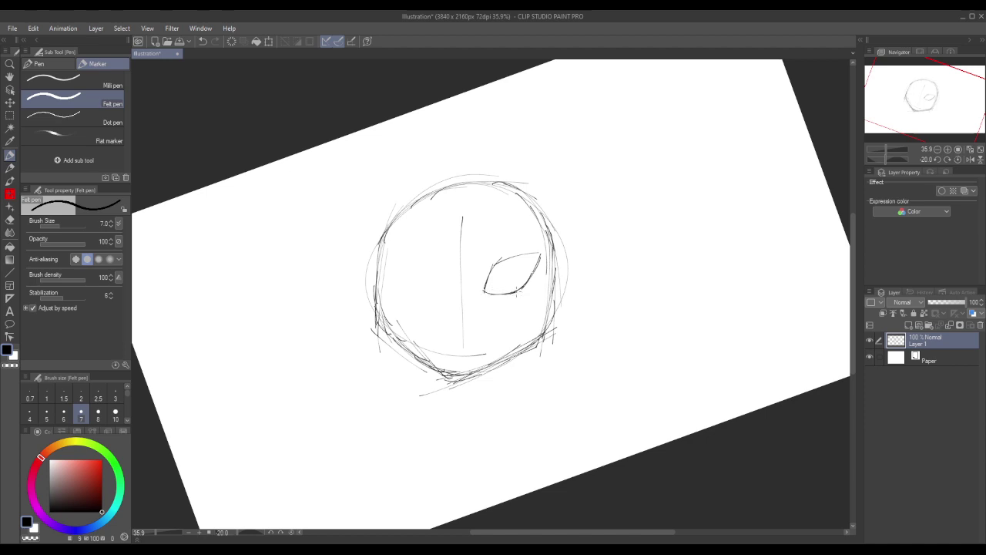
{"action": "key", "text": "ctrl+z"}
{"action": "key", "text": "ctrl+z"}
{"action": "key", "text": "ctrl+z"}
{"action": "key", "text": "ctrl+z"}
{"action": "key", "text": "ctrl+z"}
{"action": "key", "text": "ctrl+z"}
Try reshaping the almond eye outline to the right of the centre line, undoing the strokes after each attempt.
{"action": "left_click_drag", "start_coordinate": [484, 293], "coordinate": [545, 262]}
{"action": "key", "text": "ctrl+z"}
{"action": "mouse_move", "coordinate": [483, 293]}
{"action": "left_mouse_down"}
{"action": "mouse_move", "coordinate": [539, 260]}
{"action": "mouse_move", "coordinate": [511, 297]}
{"action": "mouse_move", "coordinate": [536, 291]}
{"action": "left_mouse_up"}
{"action": "key", "text": "ctrl+z"}
{"action": "key", "text": "ctrl+z"}
{"action": "key", "text": "ctrl+z"}
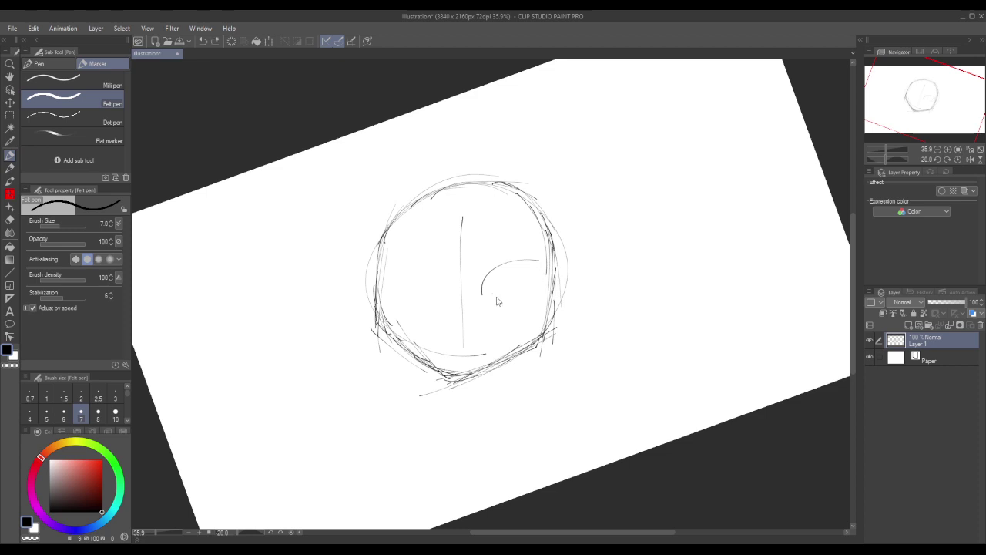
{"action": "key", "text": "ctrl+z"}
{"action": "left_click_drag", "start_coordinate": [530, 283], "coordinate": [504, 302]}
{"action": "key", "text": "ctrl+z"}
{"action": "left_click_drag", "start_coordinate": [540, 265], "coordinate": [503, 301]}
{"action": "key", "text": "ctrl+z"}
Try a smaller almond eye with a narrow oval pupil on the same side of the head.
{"action": "key", "text": "ctrl+z"}
{"action": "mouse_move", "coordinate": [496, 290]}
{"action": "left_mouse_down"}
{"action": "mouse_move", "coordinate": [496, 276]}
{"action": "mouse_move", "coordinate": [537, 262]}
{"action": "left_mouse_up"}
{"action": "key", "text": "ctrl+z"}
{"action": "mouse_move", "coordinate": [495, 292]}
{"action": "left_mouse_down"}
{"action": "mouse_move", "coordinate": [540, 262]}
{"action": "mouse_move", "coordinate": [502, 295]}
{"action": "left_mouse_up"}
{"action": "key", "text": "ctrl+z"}
{"action": "left_click_drag", "start_coordinate": [541, 267], "coordinate": [494, 291]}
{"action": "key", "text": "ctrl+z"}
{"action": "left_click_drag", "start_coordinate": [538, 266], "coordinate": [503, 293]}
{"action": "key", "text": "ctrl+z"}
{"action": "key", "text": "ctrl+z"}
{"action": "mouse_move", "coordinate": [540, 266]}
{"action": "left_mouse_down"}
{"action": "mouse_move", "coordinate": [524, 294]}
{"action": "mouse_move", "coordinate": [531, 276]}
{"action": "mouse_move", "coordinate": [524, 292]}
{"action": "mouse_move", "coordinate": [540, 284]}
{"action": "mouse_move", "coordinate": [508, 294]}
{"action": "left_mouse_up"}
{"action": "key", "text": "ctrl+z"}
{"action": "key", "text": "ctrl+z"}
{"action": "key", "text": "ctrl+z"}
{"action": "mouse_move", "coordinate": [494, 285]}
{"action": "left_mouse_down"}
{"action": "mouse_move", "coordinate": [515, 238]}
{"action": "mouse_move", "coordinate": [540, 274]}
{"action": "left_mouse_up"}
{"action": "key", "text": "ctrl+z"}
{"action": "mouse_move", "coordinate": [509, 284]}
{"action": "left_mouse_down"}
{"action": "mouse_move", "coordinate": [521, 278]}
{"action": "mouse_move", "coordinate": [515, 294]}
{"action": "mouse_move", "coordinate": [516, 267]}
{"action": "mouse_move", "coordinate": [511, 291]}
{"action": "left_mouse_up"}
{"action": "key", "text": "ctrl+z"}
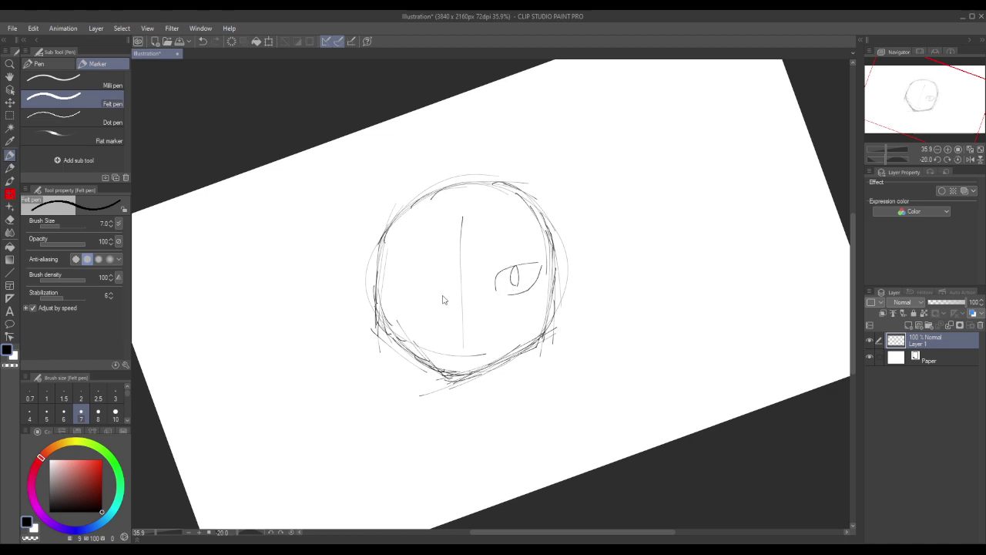
Try an eye to the left of the centre line and undo all the eye strokes inside the head circle.
{"action": "key", "text": "ctrl+z"}
{"action": "key", "text": "ctrl+z"}
{"action": "left_click_drag", "start_coordinate": [432, 290], "coordinate": [392, 264]}
{"action": "key", "text": "ctrl+z"}
{"action": "key", "text": "ctrl+z"}
{"action": "key", "text": "ctrl+z"}
{"action": "key", "text": "ctrl+z"}
{"action": "mouse_move", "coordinate": [432, 289]}
{"action": "left_mouse_down"}
{"action": "mouse_move", "coordinate": [392, 264]}
{"action": "mouse_move", "coordinate": [397, 287]}
{"action": "mouse_move", "coordinate": [424, 290]}
{"action": "mouse_move", "coordinate": [399, 291]}
{"action": "mouse_move", "coordinate": [432, 289]}
{"action": "left_mouse_up"}
{"action": "key", "text": "ctrl+z"}
{"action": "key", "text": "ctrl+z"}
{"action": "key", "text": "ctrl+z"}
{"action": "key", "text": "ctrl+z"}
{"action": "key", "text": "ctrl+z"}
{"action": "key", "text": "ctrl+z"}
{"action": "key", "text": "ctrl+z"}
Draw a circular eye guide with the Ellipse tool inside the head, to the left of the centre line.
{"action": "left_click", "coordinate": [9, 272]}
{"action": "left_click", "coordinate": [67, 164]}
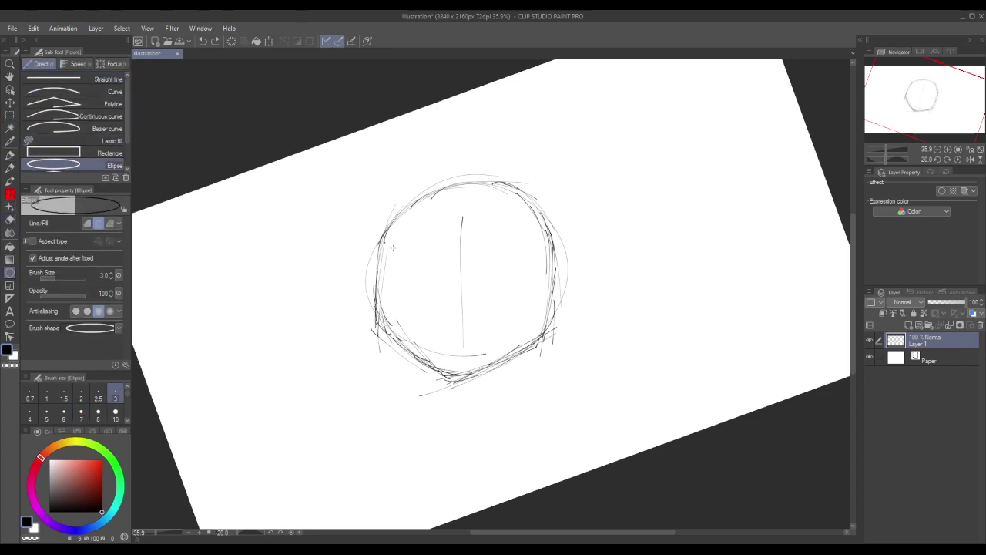
{"action": "mouse_move", "coordinate": [389, 246]}
{"action": "left_mouse_down"}
{"action": "mouse_move", "coordinate": [455, 311]}
{"action": "mouse_move", "coordinate": [450, 322]}
{"action": "left_mouse_up"}
Select the eye circle with Shrink selection and place a copy level with it to the right of the centre line.
{"action": "left_click", "coordinate": [10, 116]}
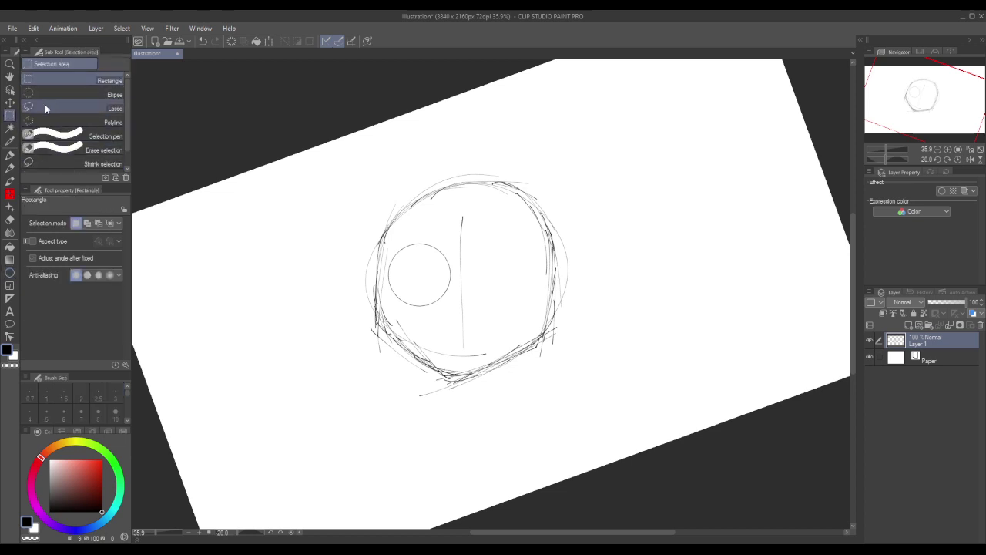
{"action": "left_click", "coordinate": [42, 162]}
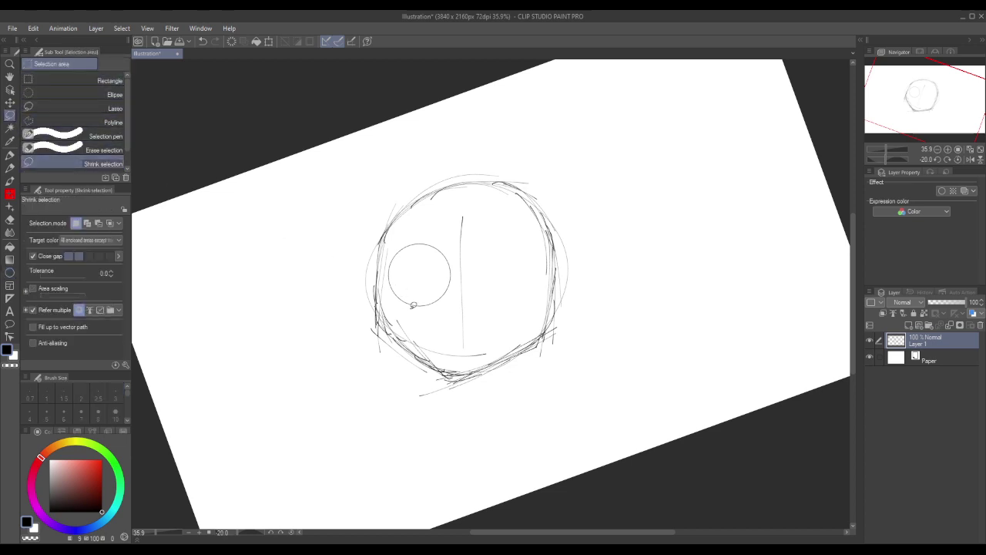
{"action": "mouse_move", "coordinate": [409, 306]}
{"action": "left_mouse_down"}
{"action": "mouse_move", "coordinate": [392, 257]}
{"action": "mouse_move", "coordinate": [413, 239]}
{"action": "mouse_move", "coordinate": [454, 242]}
{"action": "mouse_move", "coordinate": [460, 270]}
{"action": "left_mouse_up"}
{"action": "left_click_drag", "start_coordinate": [429, 303], "coordinate": [430, 304]}
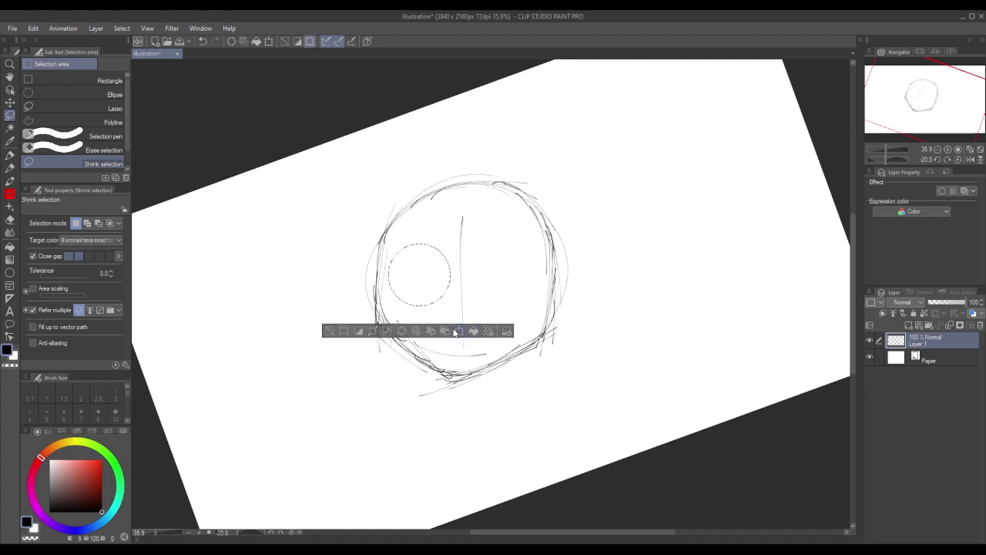
{"action": "left_click", "coordinate": [456, 331]}
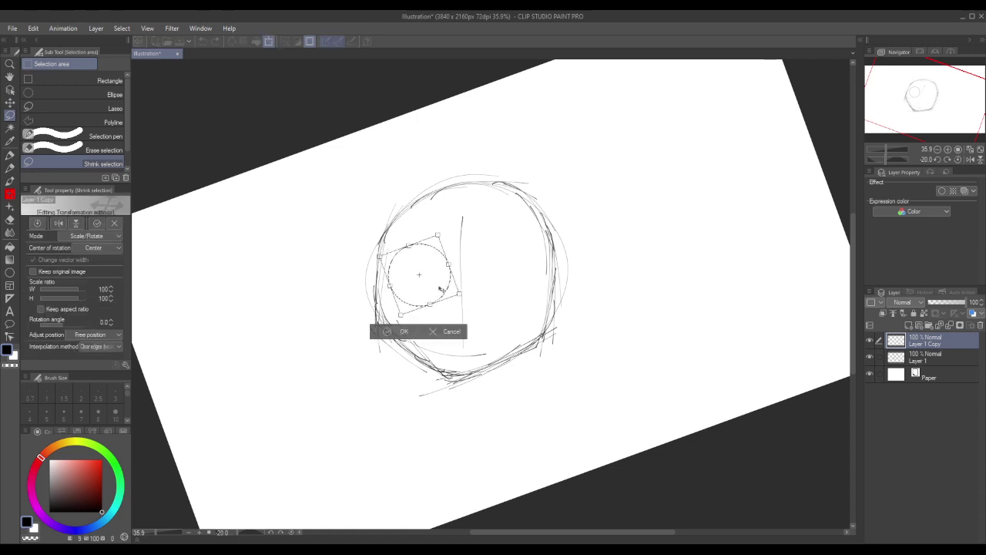
{"action": "left_click_drag", "start_coordinate": [441, 289], "coordinate": [528, 303]}
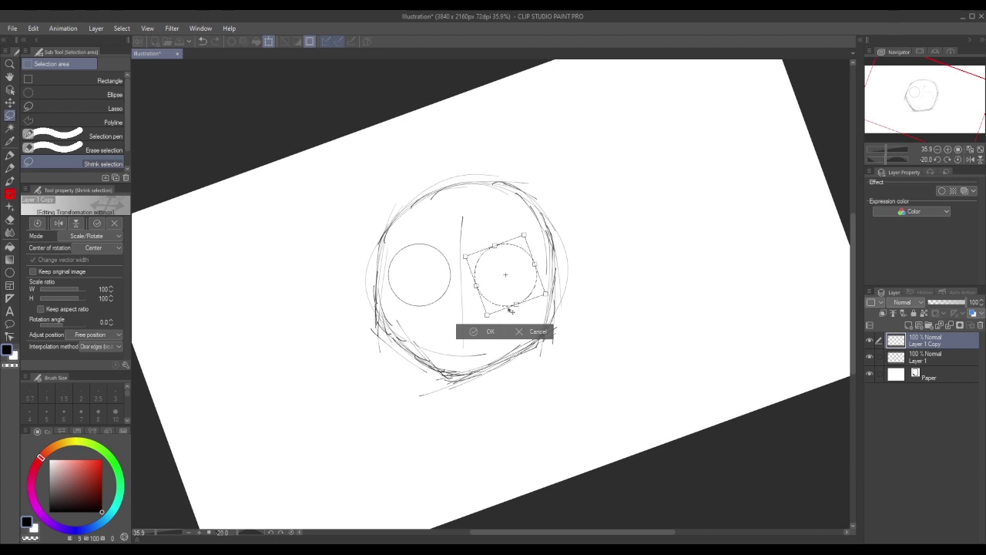
{"action": "left_click", "coordinate": [473, 333]}
{"action": "left_click", "coordinate": [414, 331]}
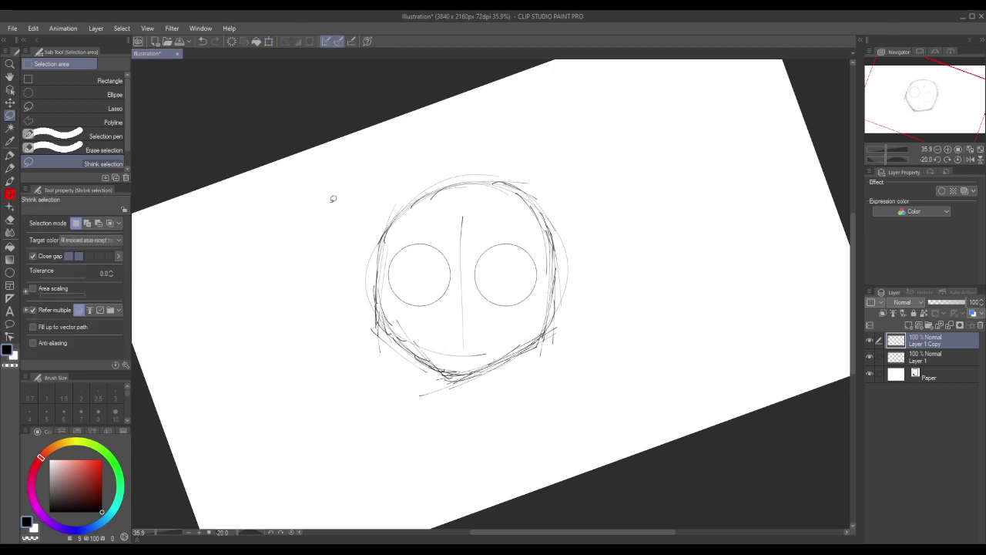
With the Felt pen, mark the circle centres, rule a lid guide across both circles and sketch the right almond eye.
{"action": "left_click", "coordinate": [10, 154]}
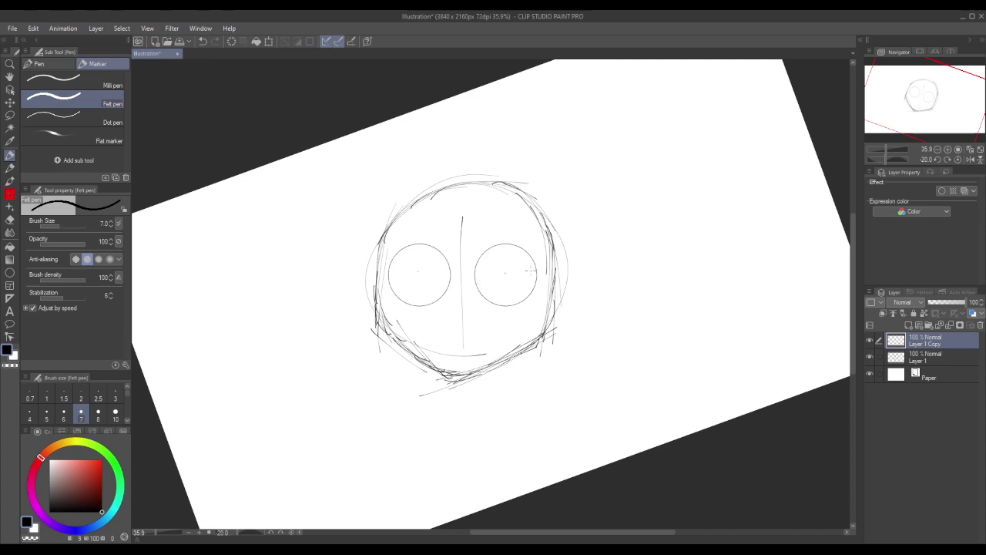
{"action": "left_click_drag", "start_coordinate": [477, 266], "coordinate": [539, 267]}
{"action": "key", "text": "ctrl+z"}
{"action": "left_click_drag", "start_coordinate": [386, 262], "coordinate": [528, 259]}
{"action": "key", "text": "ctrl+z"}
{"action": "mouse_move", "coordinate": [478, 285]}
{"action": "left_mouse_down"}
{"action": "mouse_move", "coordinate": [560, 264]}
{"action": "mouse_move", "coordinate": [509, 272]}
{"action": "mouse_move", "coordinate": [535, 262]}
{"action": "mouse_move", "coordinate": [508, 291]}
{"action": "mouse_move", "coordinate": [534, 266]}
{"action": "mouse_move", "coordinate": [479, 290]}
{"action": "left_mouse_up"}
{"action": "key", "text": "ctrl+z"}
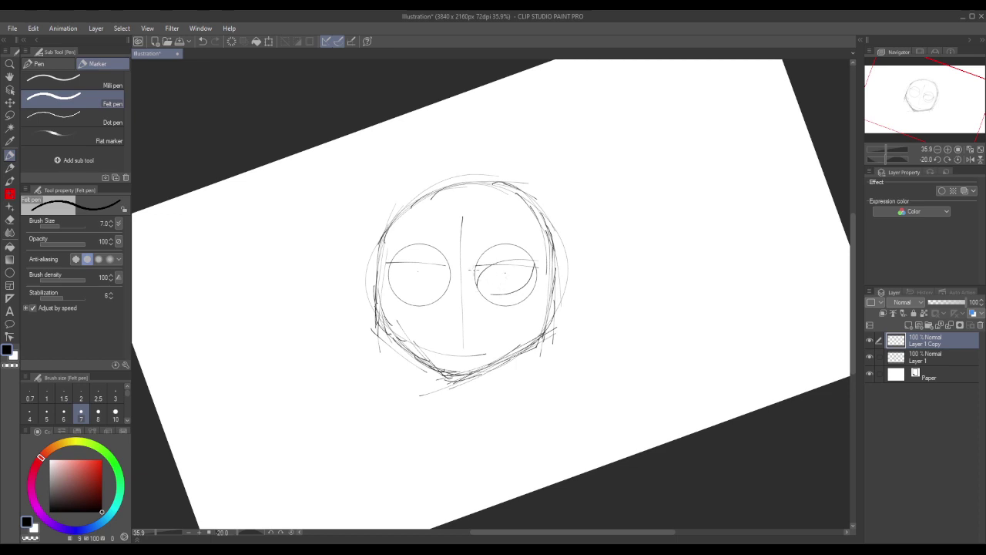
Sketch the matching almond eye inside the left circle, keeping the canvas view at -20°.
{"action": "mouse_move", "coordinate": [395, 258]}
{"action": "left_mouse_down"}
{"action": "mouse_move", "coordinate": [421, 253]}
{"action": "mouse_move", "coordinate": [455, 276]}
{"action": "left_mouse_up"}
{"action": "key", "text": "ctrl+z"}
{"action": "left_click_drag", "start_coordinate": [392, 260], "coordinate": [448, 277]}
{"action": "key", "text": "ctrl+z"}
{"action": "mouse_move", "coordinate": [386, 262]}
{"action": "left_mouse_down"}
{"action": "mouse_move", "coordinate": [448, 276]}
{"action": "mouse_move", "coordinate": [388, 262]}
{"action": "left_mouse_up"}
{"action": "key", "text": "ctrl+z"}
{"action": "left_click_drag", "start_coordinate": [391, 263], "coordinate": [406, 289]}
{"action": "left_click", "coordinate": [270, 533]}
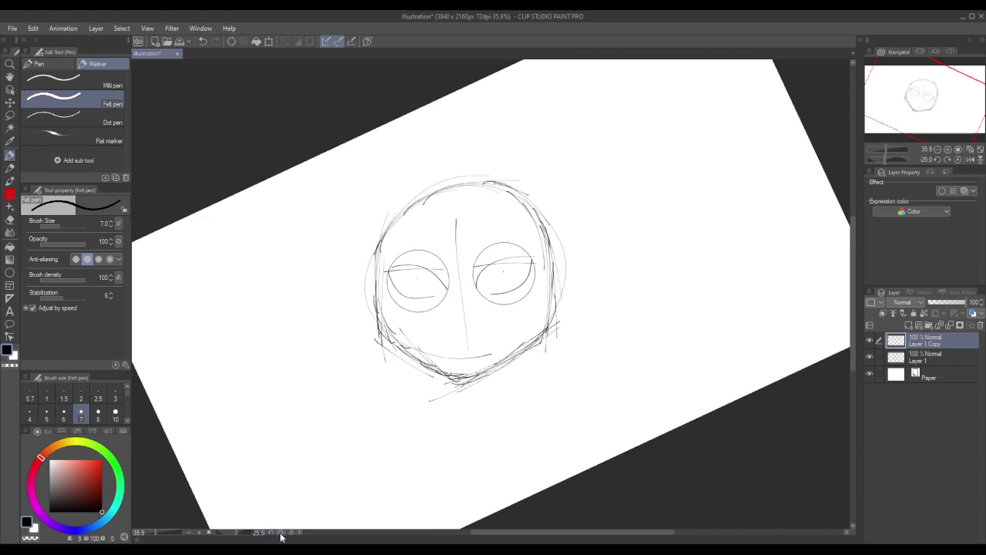
{"action": "left_click", "coordinate": [281, 532]}
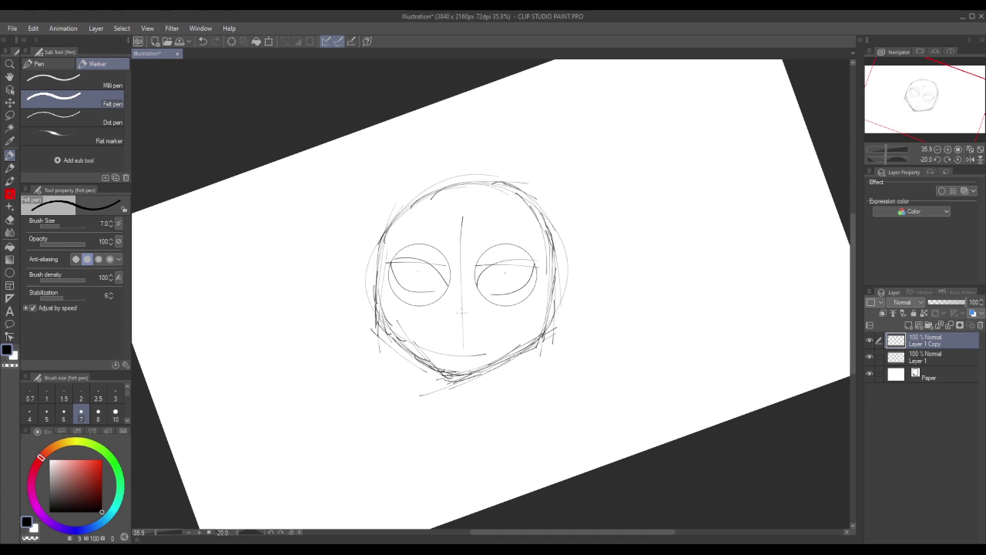
Sketch a triangular nose on the centre line with slanted bridge lines above it and a straight mouth line below.
{"action": "mouse_move", "coordinate": [454, 307]}
{"action": "left_mouse_down"}
{"action": "mouse_move", "coordinate": [481, 309]}
{"action": "mouse_move", "coordinate": [463, 319]}
{"action": "left_mouse_up"}
{"action": "key", "text": "ctrl+z"}
{"action": "key", "text": "ctrl+z"}
{"action": "key", "text": "ctrl+z"}
{"action": "mouse_move", "coordinate": [461, 278]}
{"action": "left_mouse_down"}
{"action": "mouse_move", "coordinate": [445, 302]}
{"action": "mouse_move", "coordinate": [481, 302]}
{"action": "left_mouse_up"}
{"action": "key", "text": "ctrl+z"}
{"action": "left_click_drag", "start_coordinate": [469, 283], "coordinate": [497, 324]}
{"action": "key", "text": "ctrl+z"}
{"action": "left_click_drag", "start_coordinate": [463, 280], "coordinate": [487, 308]}
{"action": "left_click_drag", "start_coordinate": [432, 340], "coordinate": [493, 340]}
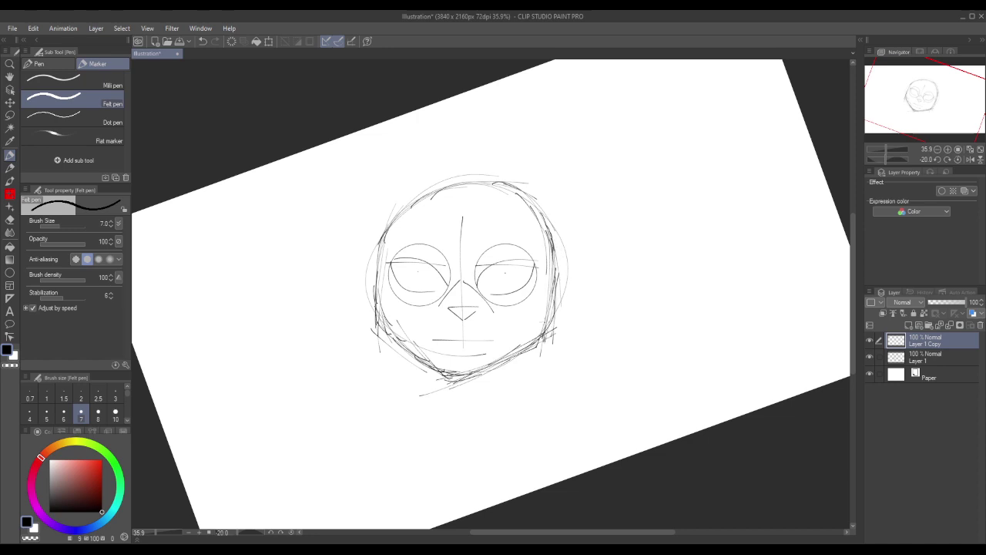
Go over the head outline again with rough strokes along the jaw, left side, crown and right side.
{"action": "mouse_move", "coordinate": [384, 242]}
{"action": "left_mouse_down"}
{"action": "mouse_move", "coordinate": [377, 328]}
{"action": "mouse_move", "coordinate": [420, 352]}
{"action": "left_mouse_up"}
{"action": "mouse_move", "coordinate": [382, 318]}
{"action": "left_mouse_down"}
{"action": "mouse_move", "coordinate": [455, 373]}
{"action": "mouse_move", "coordinate": [476, 376]}
{"action": "mouse_move", "coordinate": [471, 364]}
{"action": "left_mouse_up"}
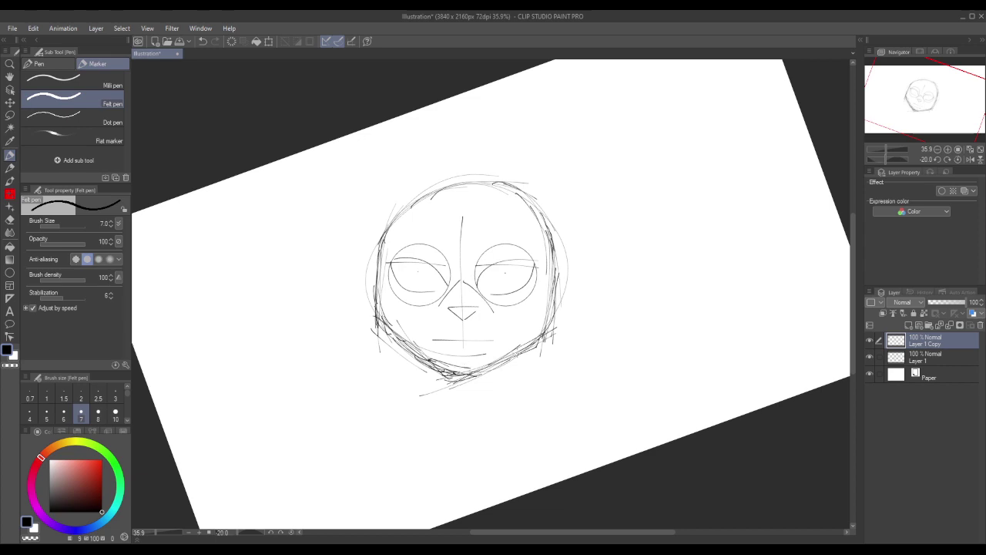
{"action": "mouse_move", "coordinate": [408, 352]}
{"action": "left_mouse_down"}
{"action": "mouse_move", "coordinate": [478, 372]}
{"action": "mouse_move", "coordinate": [552, 328]}
{"action": "left_mouse_up"}
{"action": "mouse_move", "coordinate": [386, 239]}
{"action": "left_mouse_down"}
{"action": "mouse_move", "coordinate": [418, 191]}
{"action": "mouse_move", "coordinate": [479, 178]}
{"action": "left_mouse_up"}
{"action": "mouse_move", "coordinate": [395, 217]}
{"action": "left_mouse_down"}
{"action": "mouse_move", "coordinate": [412, 200]}
{"action": "mouse_move", "coordinate": [513, 204]}
{"action": "left_mouse_up"}
{"action": "mouse_move", "coordinate": [426, 190]}
{"action": "left_mouse_down"}
{"action": "mouse_move", "coordinate": [447, 183]}
{"action": "mouse_move", "coordinate": [539, 224]}
{"action": "left_mouse_up"}
{"action": "mouse_move", "coordinate": [468, 178]}
{"action": "left_mouse_down"}
{"action": "mouse_move", "coordinate": [531, 201]}
{"action": "mouse_move", "coordinate": [558, 268]}
{"action": "left_mouse_up"}
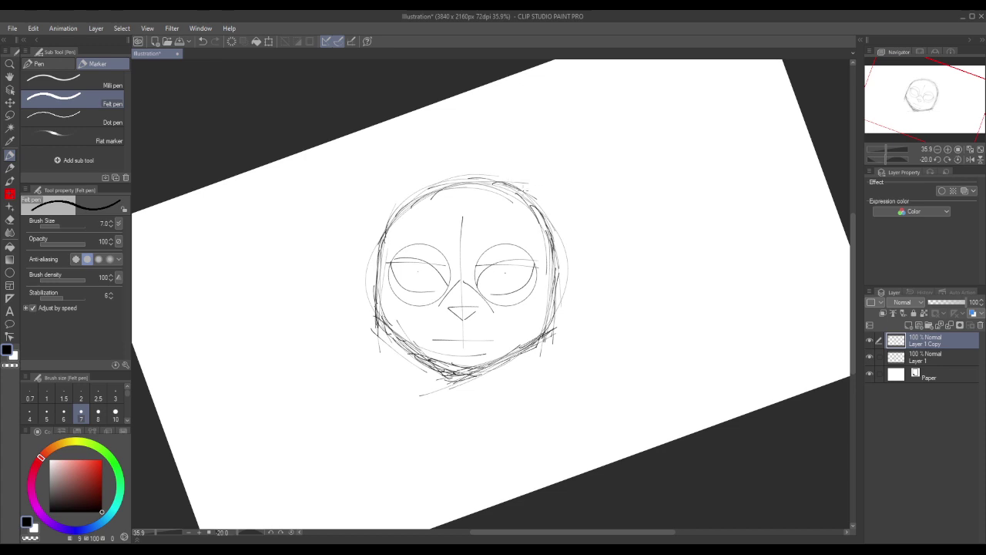
Sketch a pointed cat ear on each side of the top of the head.
{"action": "mouse_move", "coordinate": [499, 177]}
{"action": "left_mouse_down"}
{"action": "mouse_move", "coordinate": [565, 161]}
{"action": "mouse_move", "coordinate": [546, 164]}
{"action": "mouse_move", "coordinate": [558, 164]}
{"action": "mouse_move", "coordinate": [542, 177]}
{"action": "mouse_move", "coordinate": [577, 161]}
{"action": "mouse_move", "coordinate": [562, 245]}
{"action": "left_mouse_up"}
{"action": "left_click_drag", "start_coordinate": [436, 178], "coordinate": [405, 155]}
{"action": "mouse_move", "coordinate": [414, 189]}
{"action": "left_mouse_down"}
{"action": "mouse_move", "coordinate": [395, 137]}
{"action": "mouse_move", "coordinate": [375, 228]}
{"action": "left_mouse_up"}
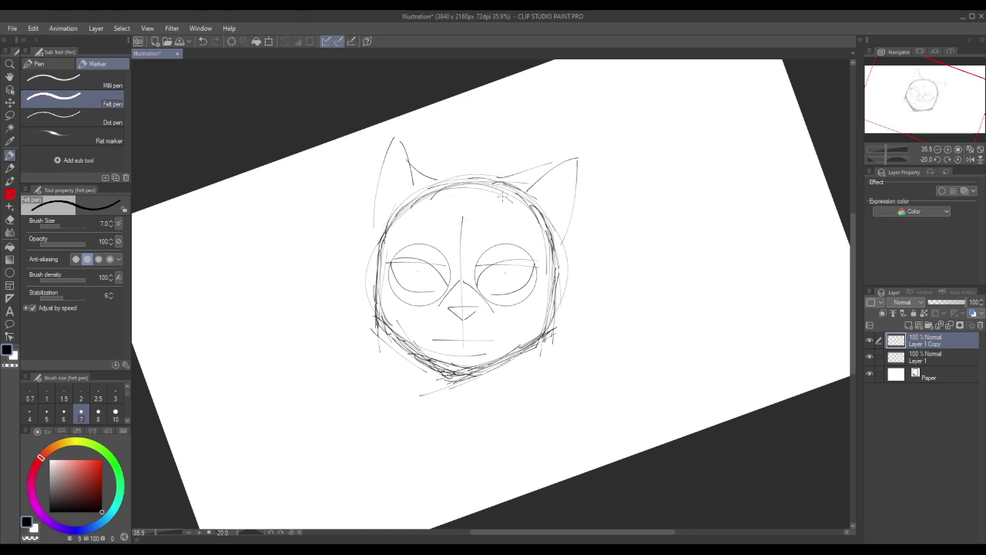
Try several fringe strands sweeping from the crown down across the forehead and left eye.
{"action": "mouse_move", "coordinate": [497, 191]}
{"action": "left_mouse_down"}
{"action": "mouse_move", "coordinate": [487, 235]}
{"action": "mouse_move", "coordinate": [436, 253]}
{"action": "left_mouse_up"}
{"action": "key", "text": "ctrl+z"}
{"action": "key", "text": "ctrl+z"}
{"action": "left_click_drag", "start_coordinate": [500, 187], "coordinate": [458, 256]}
{"action": "left_click_drag", "start_coordinate": [472, 207], "coordinate": [428, 265]}
{"action": "key", "text": "ctrl+z"}
{"action": "left_click_drag", "start_coordinate": [472, 224], "coordinate": [451, 257]}
{"action": "left_click_drag", "start_coordinate": [442, 224], "coordinate": [338, 337]}
{"action": "key", "text": "ctrl+z"}
{"action": "left_click_drag", "start_coordinate": [435, 228], "coordinate": [362, 368]}
{"action": "key", "text": "ctrl+z"}
{"action": "left_click_drag", "start_coordinate": [443, 223], "coordinate": [394, 363]}
{"action": "key", "text": "ctrl+z"}
{"action": "key", "text": "ctrl+z"}
{"action": "key", "text": "ctrl+z"}
Sketch a fringe from the crown across the forehead and a long hair strand down the right side of the face.
{"action": "mouse_move", "coordinate": [502, 180]}
{"action": "left_mouse_down"}
{"action": "mouse_move", "coordinate": [488, 253]}
{"action": "mouse_move", "coordinate": [450, 275]}
{"action": "mouse_move", "coordinate": [451, 253]}
{"action": "mouse_move", "coordinate": [407, 340]}
{"action": "left_mouse_up"}
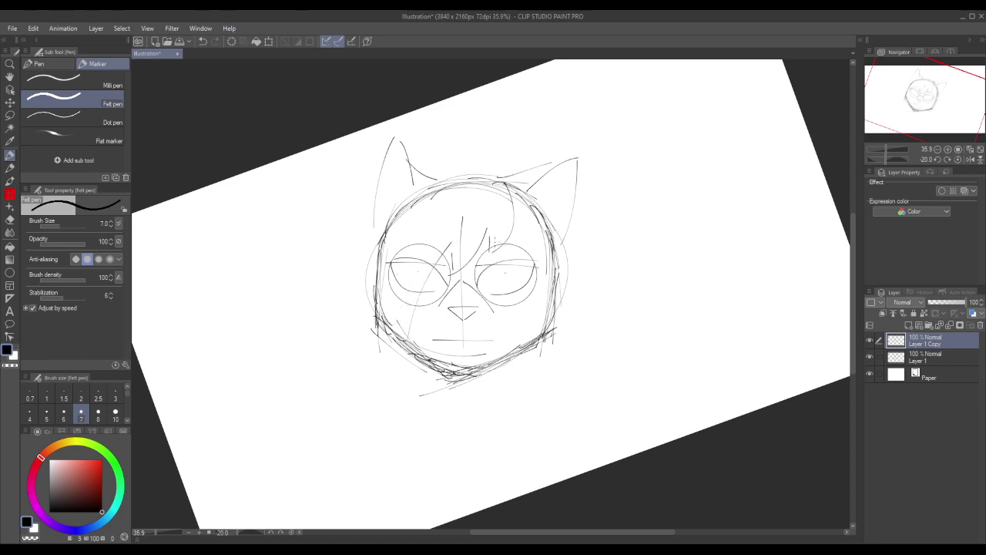
{"action": "left_click_drag", "start_coordinate": [511, 187], "coordinate": [584, 323]}
Level the canvas view to 0° and lower the Layer 1 Copy opacity to 31%.
{"action": "left_click", "coordinate": [282, 532]}
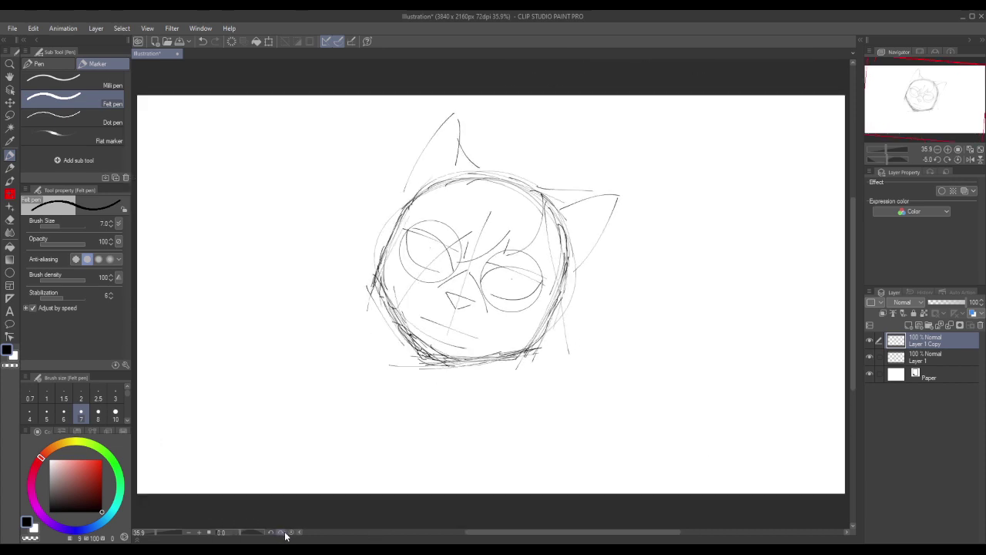
{"action": "left_click", "coordinate": [273, 532]}
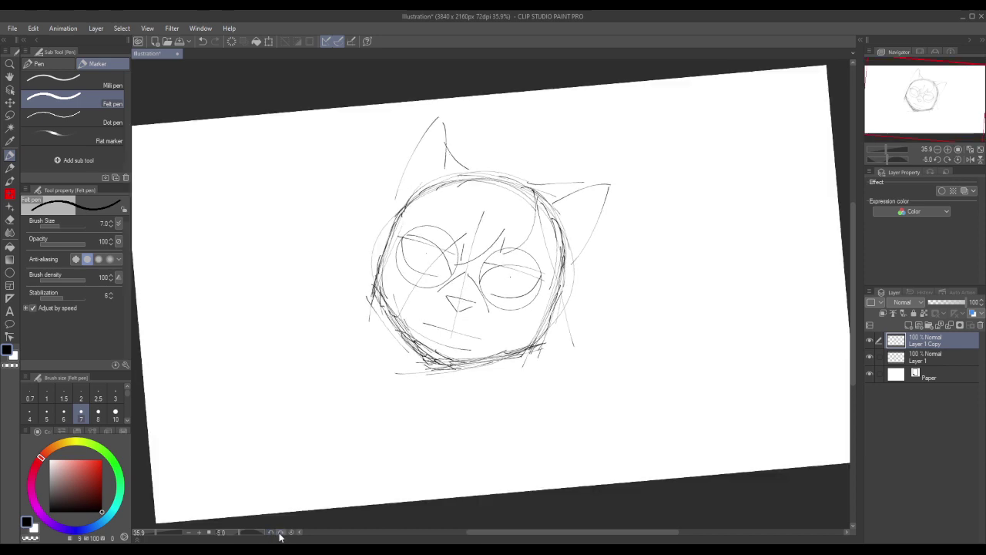
{"action": "left_click", "coordinate": [281, 535]}
{"action": "left_click", "coordinate": [965, 303]}
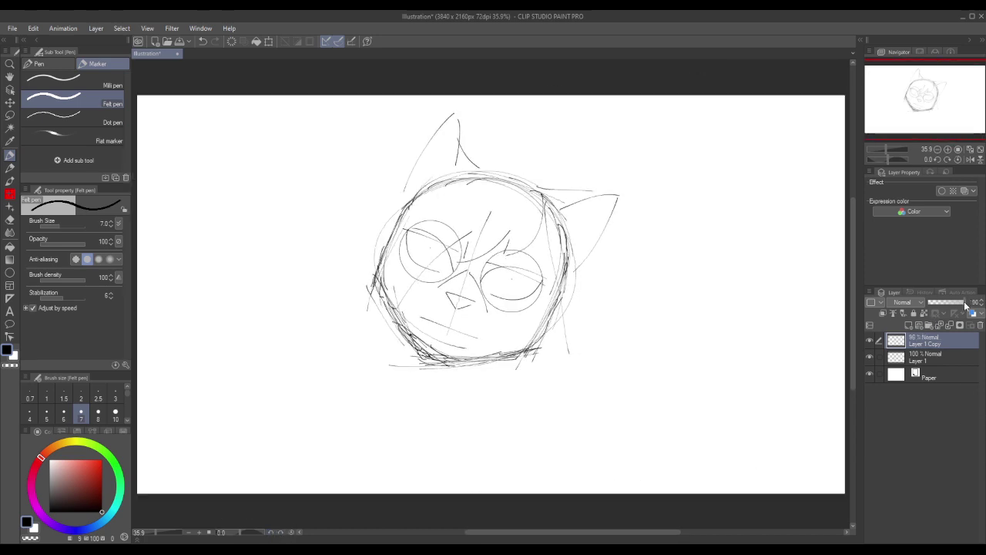
{"action": "left_click_drag", "start_coordinate": [965, 305], "coordinate": [940, 303]}
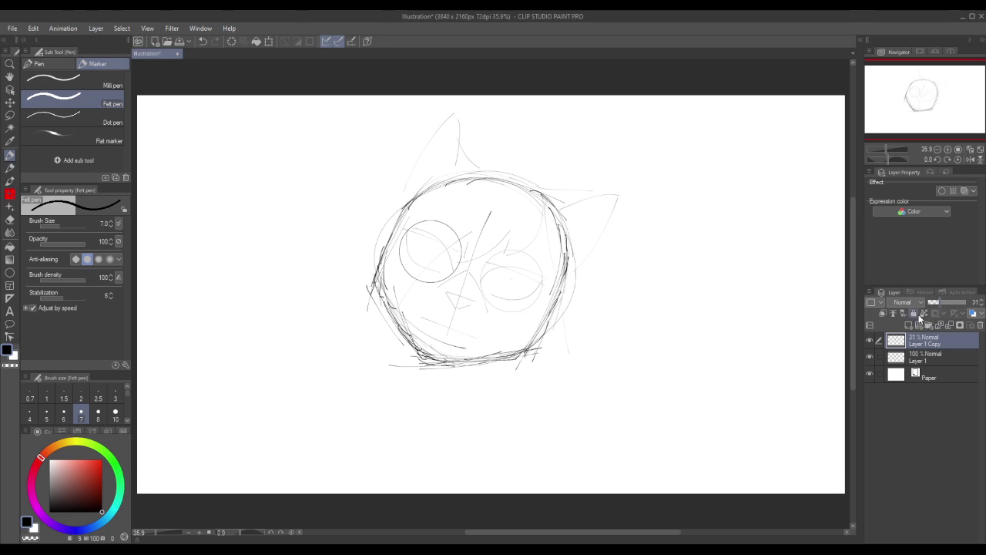
Hide Layer 1 and add a new raster layer above the faded sketch.
{"action": "left_click", "coordinate": [869, 357]}
{"action": "left_click", "coordinate": [869, 356]}
{"action": "left_click", "coordinate": [870, 358]}
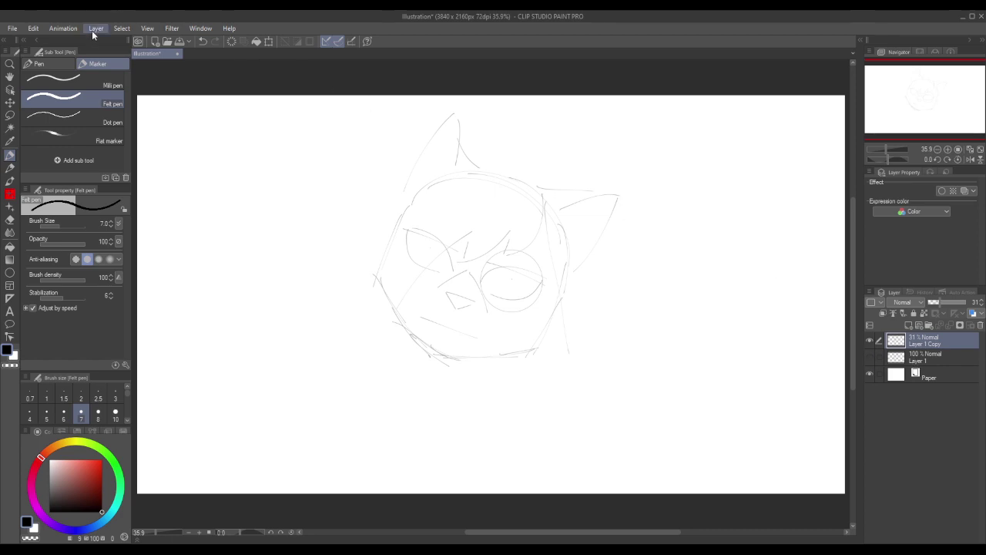
{"action": "key", "text": "ctrl+shift+n"}
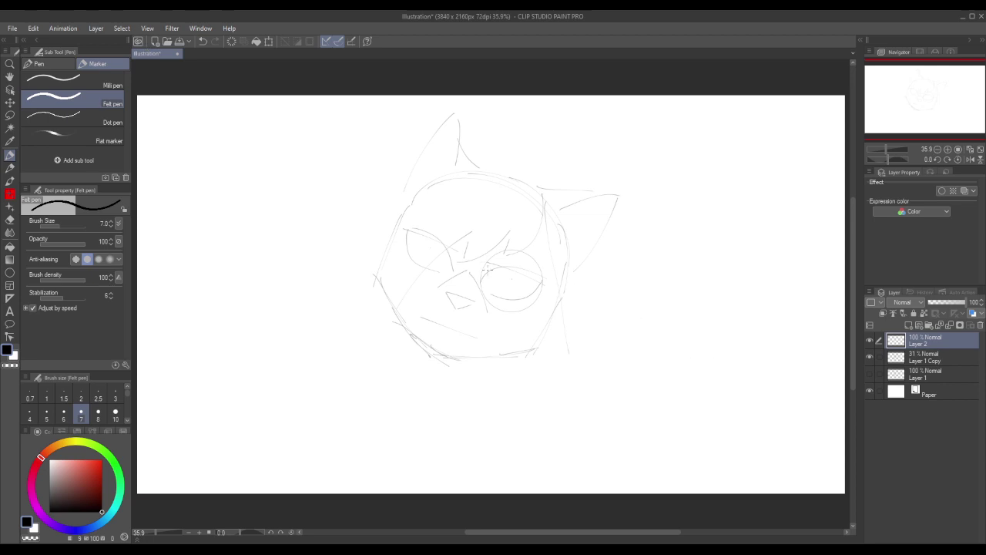
Switch from the Felt pen to the Pencil, trying out and undoing test strokes around the right eye.
{"action": "left_click_drag", "start_coordinate": [153, 533], "coordinate": [164, 537]}
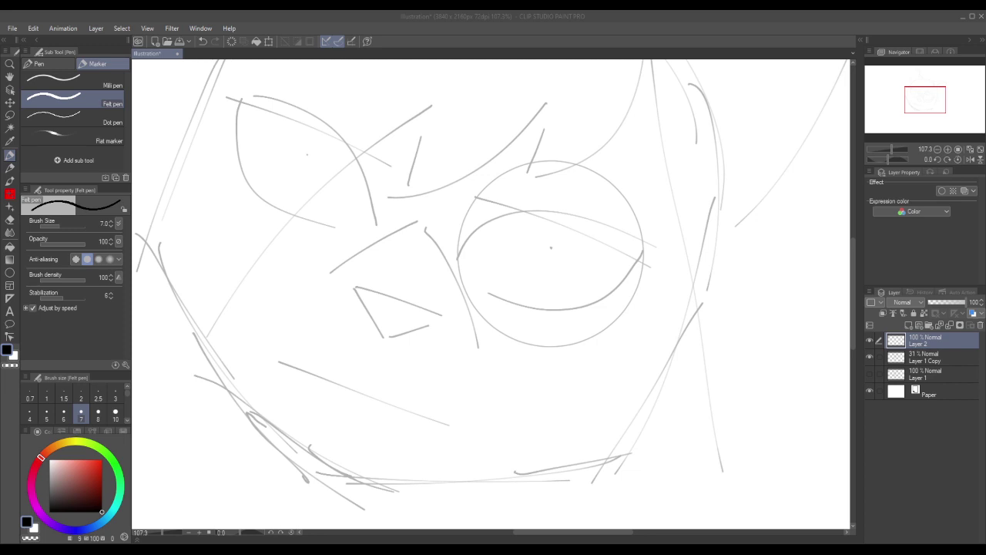
{"action": "mouse_move", "coordinate": [549, 355]}
{"action": "left_mouse_down"}
{"action": "mouse_move", "coordinate": [584, 339]}
{"action": "mouse_move", "coordinate": [648, 397]}
{"action": "left_mouse_up"}
{"action": "key", "text": "ctrl+z"}
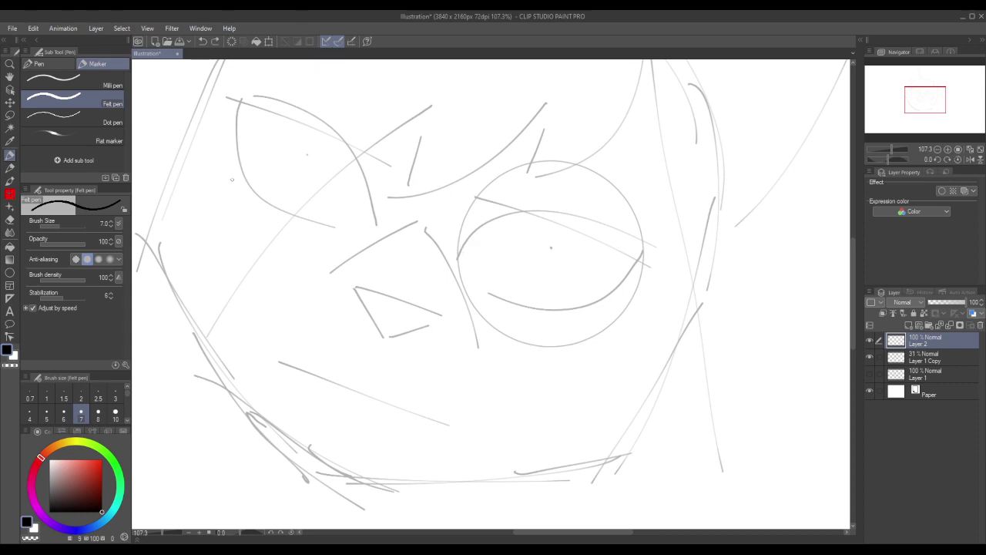
{"action": "left_click", "coordinate": [9, 167]}
{"action": "mouse_move", "coordinate": [407, 287]}
{"action": "left_mouse_down"}
{"action": "mouse_move", "coordinate": [555, 351]}
{"action": "mouse_move", "coordinate": [564, 365]}
{"action": "left_mouse_up"}
{"action": "mouse_move", "coordinate": [523, 359]}
{"action": "left_mouse_down"}
{"action": "mouse_move", "coordinate": [476, 359]}
{"action": "mouse_move", "coordinate": [528, 457]}
{"action": "mouse_move", "coordinate": [653, 351]}
{"action": "left_mouse_up"}
{"action": "key", "text": "ctrl+z"}
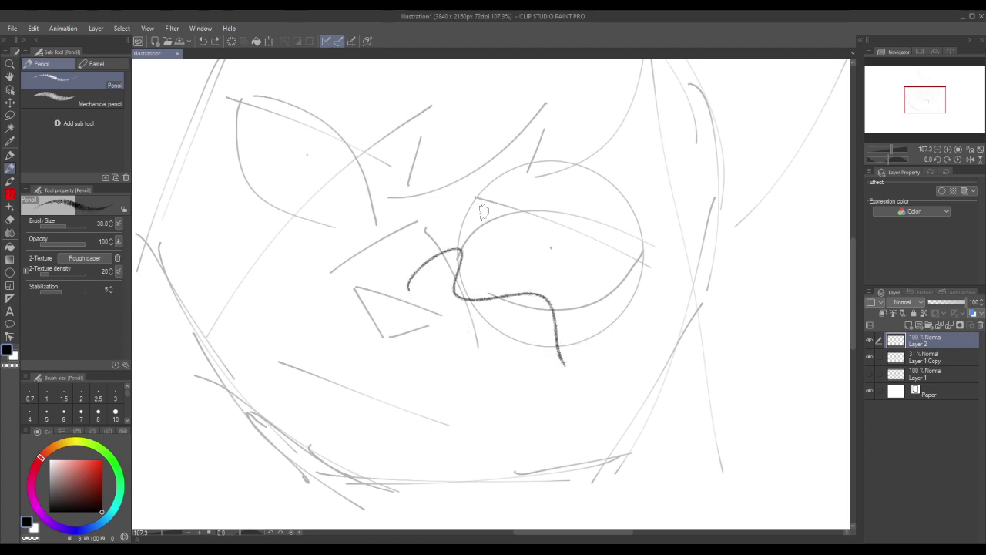
{"action": "key", "text": "ctrl+z"}
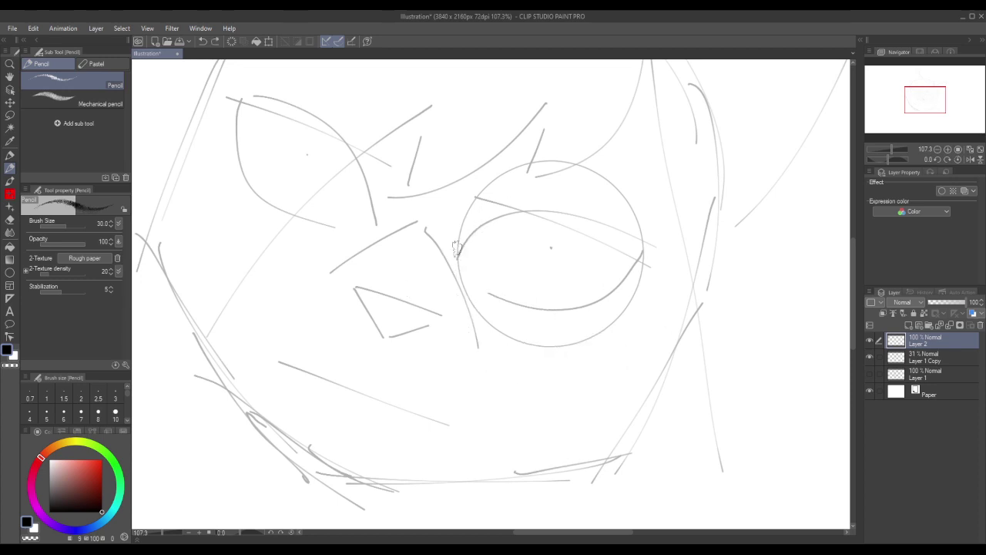
Build up a thick arched upper lid over the right eye with pencil strokes and undo the outermost ones.
{"action": "mouse_move", "coordinate": [461, 255]}
{"action": "left_mouse_down"}
{"action": "mouse_move", "coordinate": [485, 239]}
{"action": "mouse_move", "coordinate": [461, 251]}
{"action": "mouse_move", "coordinate": [470, 235]}
{"action": "mouse_move", "coordinate": [534, 221]}
{"action": "mouse_move", "coordinate": [475, 228]}
{"action": "mouse_move", "coordinate": [571, 210]}
{"action": "left_mouse_up"}
{"action": "mouse_move", "coordinate": [485, 224]}
{"action": "left_mouse_down"}
{"action": "mouse_move", "coordinate": [575, 213]}
{"action": "mouse_move", "coordinate": [603, 223]}
{"action": "left_mouse_up"}
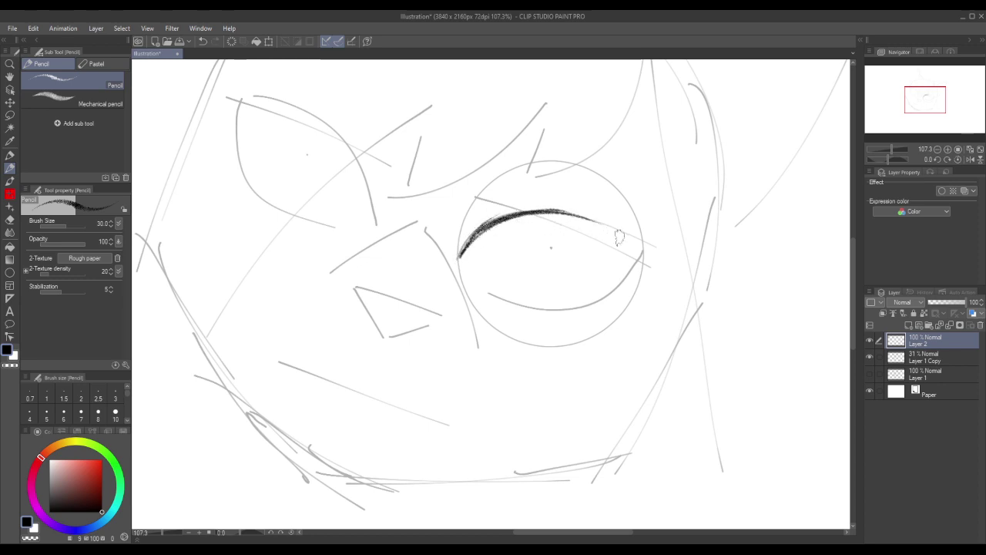
{"action": "mouse_move", "coordinate": [542, 211]}
{"action": "left_mouse_down"}
{"action": "mouse_move", "coordinate": [633, 244]}
{"action": "mouse_move", "coordinate": [556, 217]}
{"action": "mouse_move", "coordinate": [608, 229]}
{"action": "left_mouse_up"}
{"action": "key", "text": "ctrl+z"}
{"action": "key", "text": "ctrl+z"}
{"action": "key", "text": "ctrl+z"}
{"action": "key", "text": "ctrl+z"}
{"action": "key", "text": "ctrl+z"}
{"action": "key", "text": "ctrl+z"}
{"action": "key", "text": "ctrl+z"}
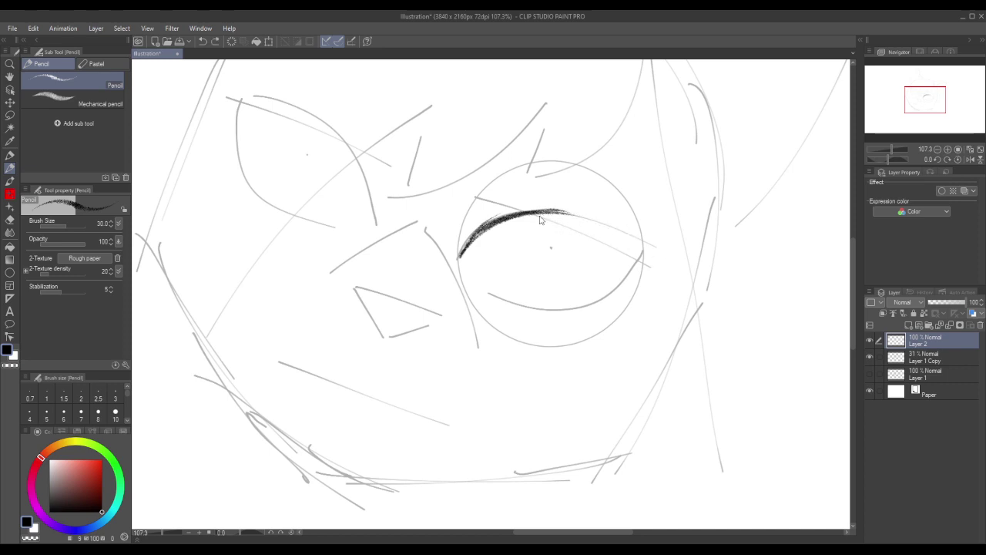
Undo more of the lid arch and redraw its outer half slanting straight down past the outer corner of the eye.
{"action": "key", "text": "ctrl+z"}
{"action": "key", "text": "ctrl+z"}
{"action": "key", "text": "ctrl+z"}
{"action": "mouse_move", "coordinate": [498, 218]}
{"action": "left_mouse_down"}
{"action": "mouse_move", "coordinate": [525, 212]}
{"action": "mouse_move", "coordinate": [583, 234]}
{"action": "mouse_move", "coordinate": [552, 214]}
{"action": "mouse_move", "coordinate": [611, 243]}
{"action": "mouse_move", "coordinate": [561, 232]}
{"action": "mouse_move", "coordinate": [614, 240]}
{"action": "mouse_move", "coordinate": [541, 218]}
{"action": "mouse_move", "coordinate": [636, 262]}
{"action": "left_mouse_up"}
{"action": "left_click_drag", "start_coordinate": [578, 232], "coordinate": [663, 264]}
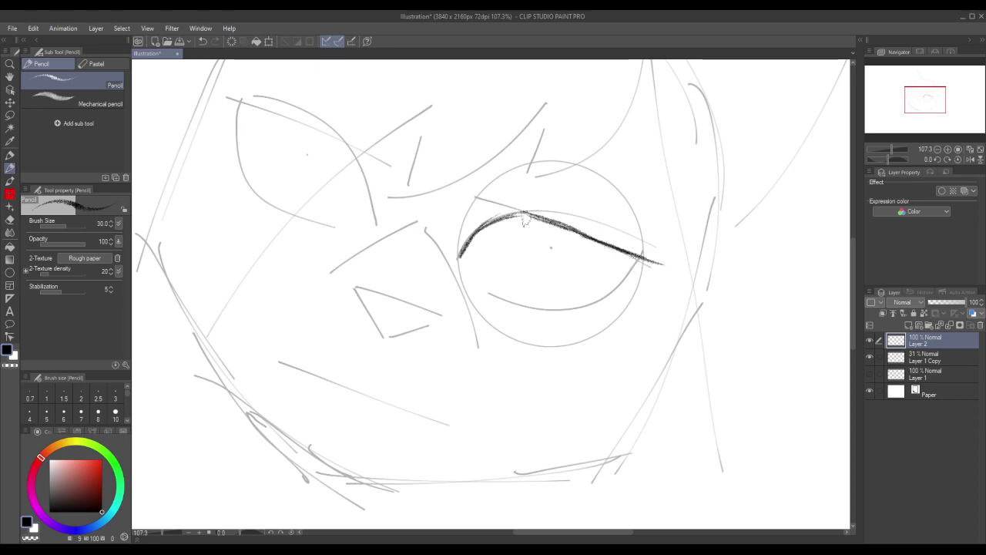
Draw a jagged lash edge beneath the slanted half of the upper lid, undoing the first try.
{"action": "mouse_move", "coordinate": [527, 215]}
{"action": "left_mouse_down"}
{"action": "mouse_move", "coordinate": [587, 260]}
{"action": "mouse_move", "coordinate": [592, 248]}
{"action": "mouse_move", "coordinate": [614, 273]}
{"action": "left_mouse_up"}
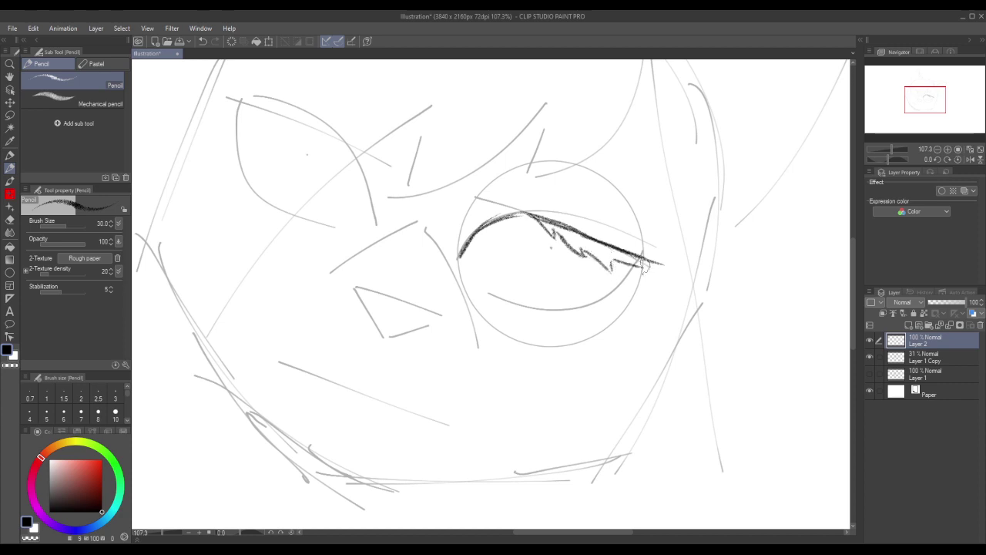
{"action": "key", "text": "ctrl+z"}
{"action": "key", "text": "ctrl+z"}
{"action": "key", "text": "ctrl+z"}
{"action": "key", "text": "ctrl+z"}
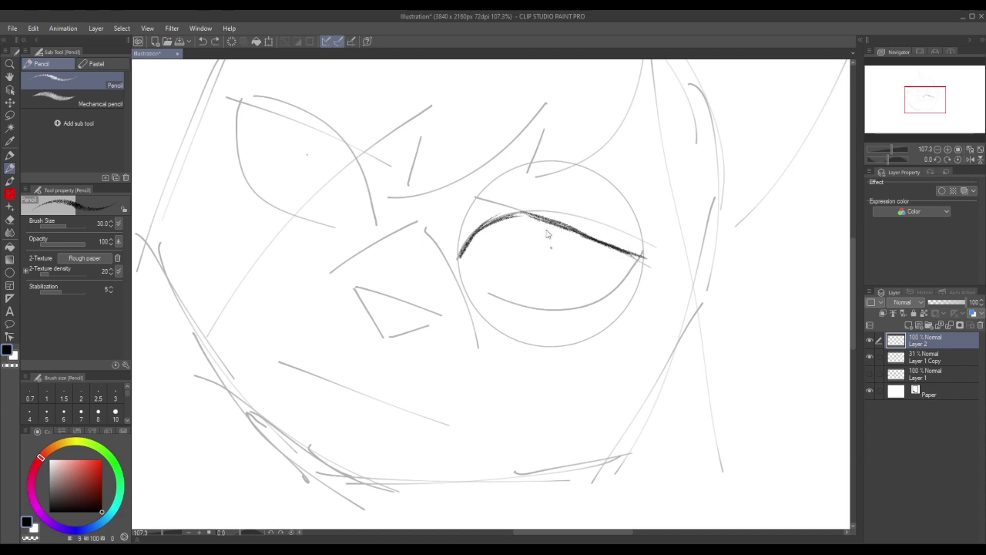
{"action": "mouse_move", "coordinate": [511, 215]}
{"action": "left_mouse_down"}
{"action": "mouse_move", "coordinate": [530, 242]}
{"action": "mouse_move", "coordinate": [533, 228]}
{"action": "mouse_move", "coordinate": [576, 265]}
{"action": "mouse_move", "coordinate": [573, 247]}
{"action": "mouse_move", "coordinate": [609, 269]}
{"action": "mouse_move", "coordinate": [606, 252]}
{"action": "mouse_move", "coordinate": [636, 264]}
{"action": "left_mouse_up"}
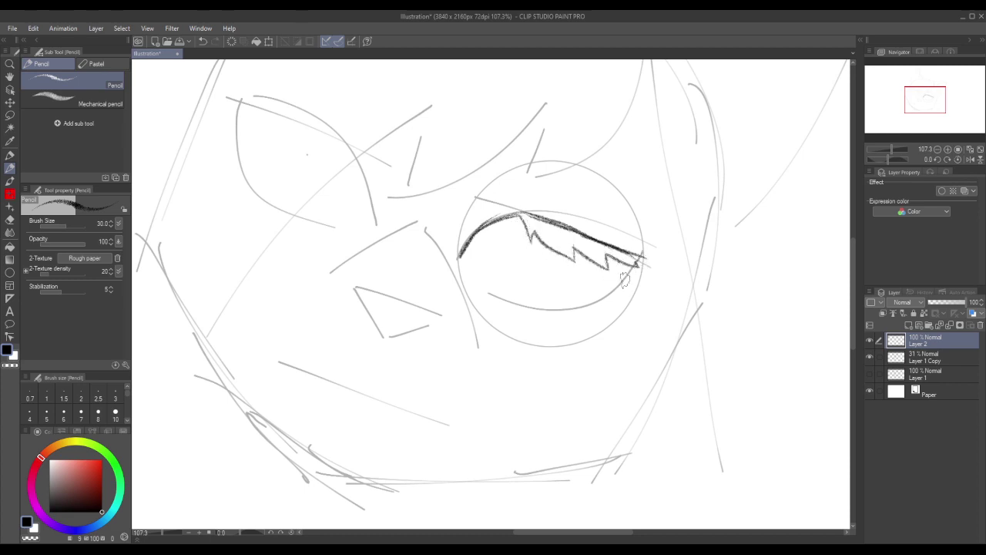
Draw the right eye's curved lower lid and thicken it with overlapping pencil strokes toward the inner corner.
{"action": "mouse_move", "coordinate": [487, 291]}
{"action": "left_mouse_down"}
{"action": "mouse_move", "coordinate": [576, 312]}
{"action": "mouse_move", "coordinate": [610, 297]}
{"action": "left_mouse_up"}
{"action": "mouse_move", "coordinate": [551, 307]}
{"action": "left_mouse_down"}
{"action": "mouse_move", "coordinate": [583, 305]}
{"action": "mouse_move", "coordinate": [577, 298]}
{"action": "mouse_move", "coordinate": [608, 287]}
{"action": "left_mouse_up"}
{"action": "left_click_drag", "start_coordinate": [475, 283], "coordinate": [508, 299]}
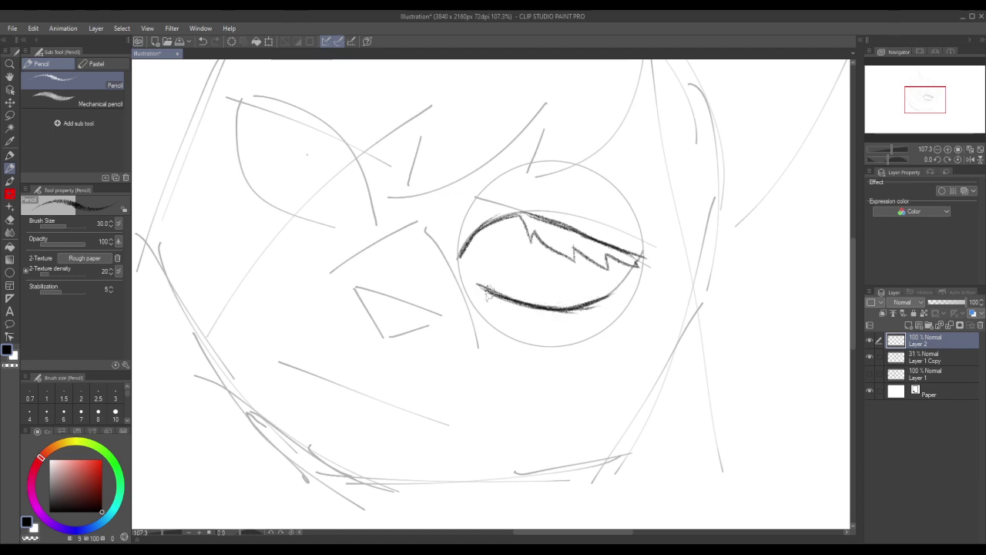
{"action": "mouse_move", "coordinate": [576, 311]}
{"action": "left_mouse_down"}
{"action": "mouse_move", "coordinate": [607, 317]}
{"action": "mouse_move", "coordinate": [568, 321]}
{"action": "mouse_move", "coordinate": [579, 331]}
{"action": "mouse_move", "coordinate": [555, 319]}
{"action": "mouse_move", "coordinate": [564, 338]}
{"action": "mouse_move", "coordinate": [497, 301]}
{"action": "left_mouse_up"}
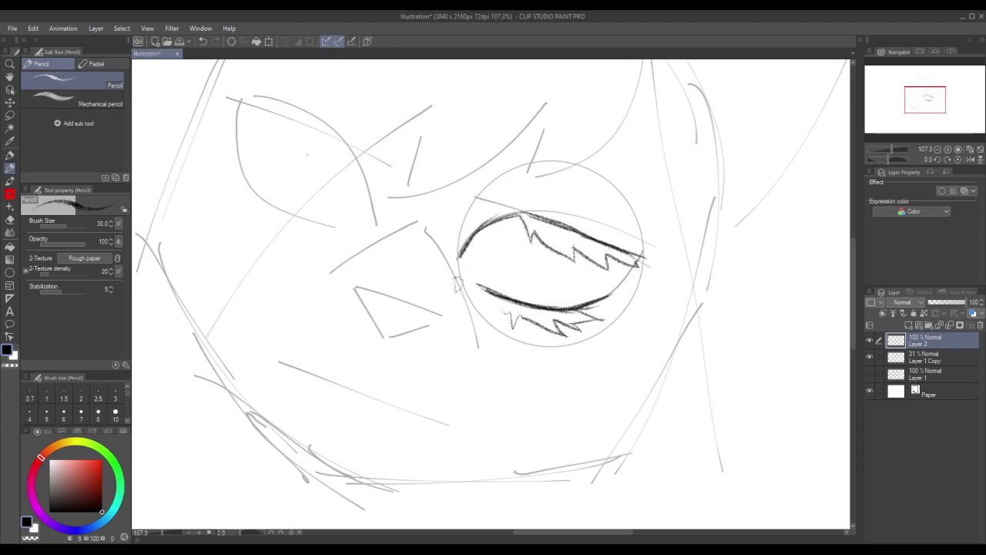
{"action": "left_click_drag", "start_coordinate": [457, 256], "coordinate": [476, 301]}
{"action": "left_click_drag", "start_coordinate": [452, 266], "coordinate": [487, 311]}
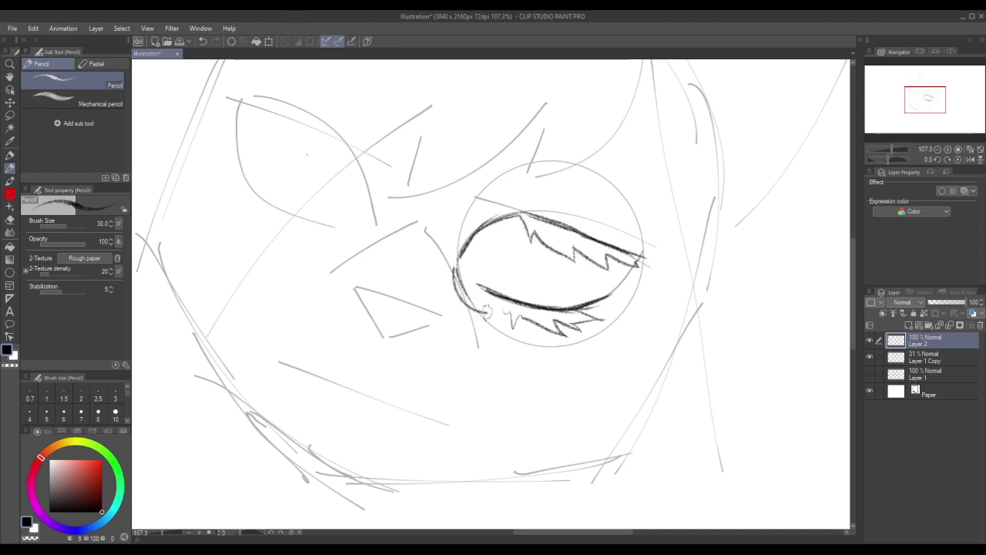
{"action": "key", "text": "ctrl+z"}
{"action": "key", "text": "ctrl+z"}
{"action": "key", "text": "ctrl+z"}
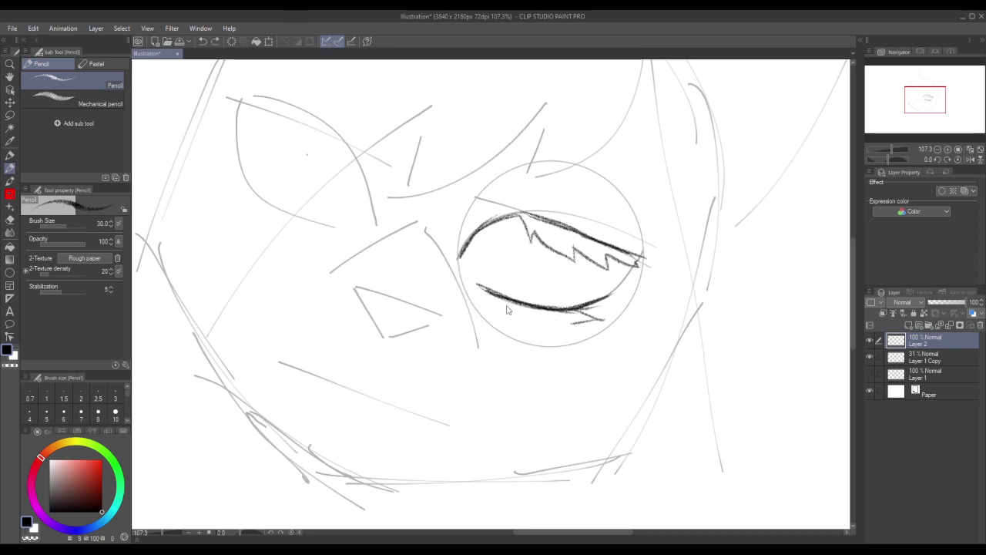
{"action": "key", "text": "ctrl+z"}
{"action": "key", "text": "ctrl+z"}
Thicken the right eye's lower lid, draw jagged lashes beneath it and curve its outer end up toward the corner.
{"action": "mouse_move", "coordinate": [466, 285]}
{"action": "left_mouse_down"}
{"action": "mouse_move", "coordinate": [487, 301]}
{"action": "mouse_move", "coordinate": [515, 291]}
{"action": "mouse_move", "coordinate": [469, 282]}
{"action": "mouse_move", "coordinate": [540, 316]}
{"action": "mouse_move", "coordinate": [520, 303]}
{"action": "mouse_move", "coordinate": [560, 309]}
{"action": "mouse_move", "coordinate": [534, 315]}
{"action": "mouse_move", "coordinate": [614, 302]}
{"action": "left_mouse_up"}
{"action": "left_click_drag", "start_coordinate": [550, 311], "coordinate": [615, 302]}
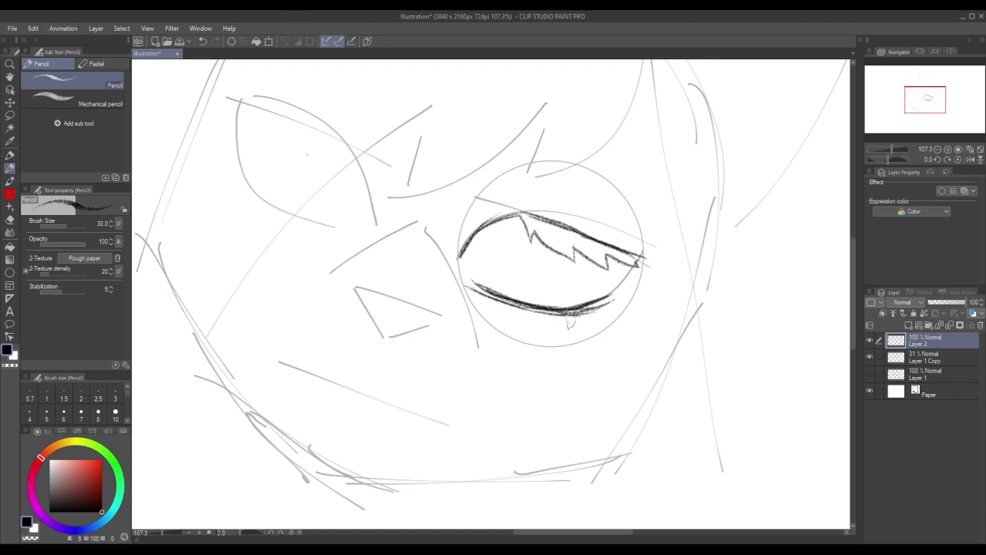
{"action": "mouse_move", "coordinate": [576, 311]}
{"action": "left_mouse_down"}
{"action": "mouse_move", "coordinate": [578, 340]}
{"action": "mouse_move", "coordinate": [545, 322]}
{"action": "mouse_move", "coordinate": [563, 341]}
{"action": "mouse_move", "coordinate": [507, 319]}
{"action": "mouse_move", "coordinate": [505, 330]}
{"action": "mouse_move", "coordinate": [486, 305]}
{"action": "left_mouse_up"}
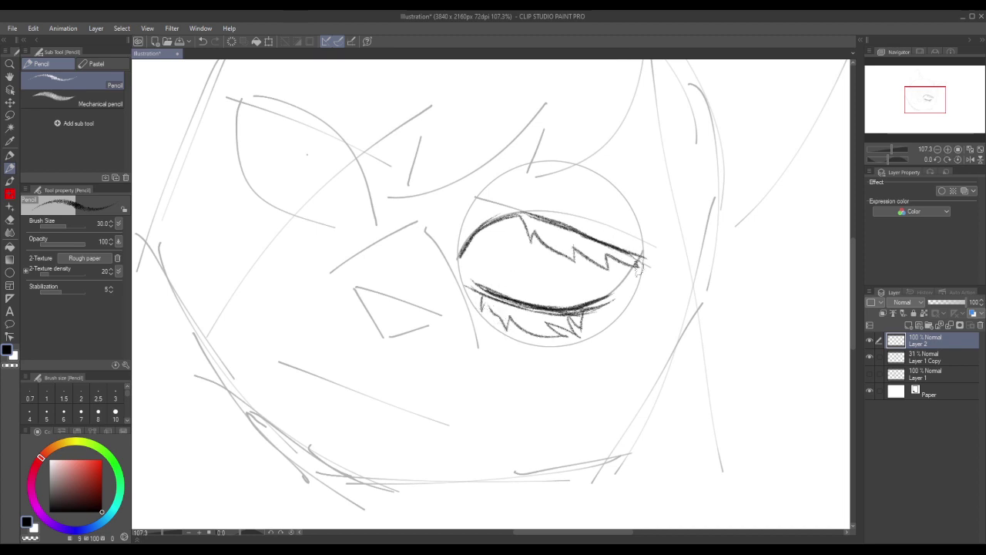
{"action": "left_click_drag", "start_coordinate": [601, 298], "coordinate": [625, 277]}
Draw the right eye's oval iris under the lashes with an inner ring and pupil, and shade its upper part dark.
{"action": "mouse_move", "coordinate": [558, 275]}
{"action": "left_mouse_down"}
{"action": "mouse_move", "coordinate": [547, 278]}
{"action": "mouse_move", "coordinate": [540, 261]}
{"action": "left_mouse_up"}
{"action": "key", "text": "ctrl+z"}
{"action": "mouse_move", "coordinate": [552, 279]}
{"action": "left_mouse_down"}
{"action": "mouse_move", "coordinate": [533, 257]}
{"action": "mouse_move", "coordinate": [544, 274]}
{"action": "mouse_move", "coordinate": [536, 234]}
{"action": "left_mouse_up"}
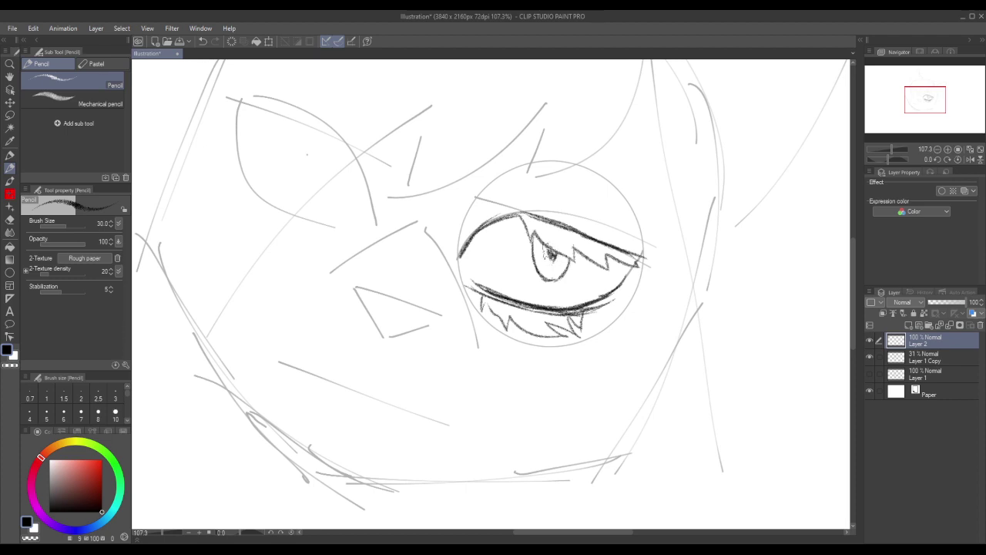
{"action": "left_click_drag", "start_coordinate": [541, 244], "coordinate": [537, 259]}
{"action": "mouse_move", "coordinate": [553, 255]}
{"action": "left_mouse_down"}
{"action": "mouse_move", "coordinate": [552, 264]}
{"action": "mouse_move", "coordinate": [541, 256]}
{"action": "left_mouse_up"}
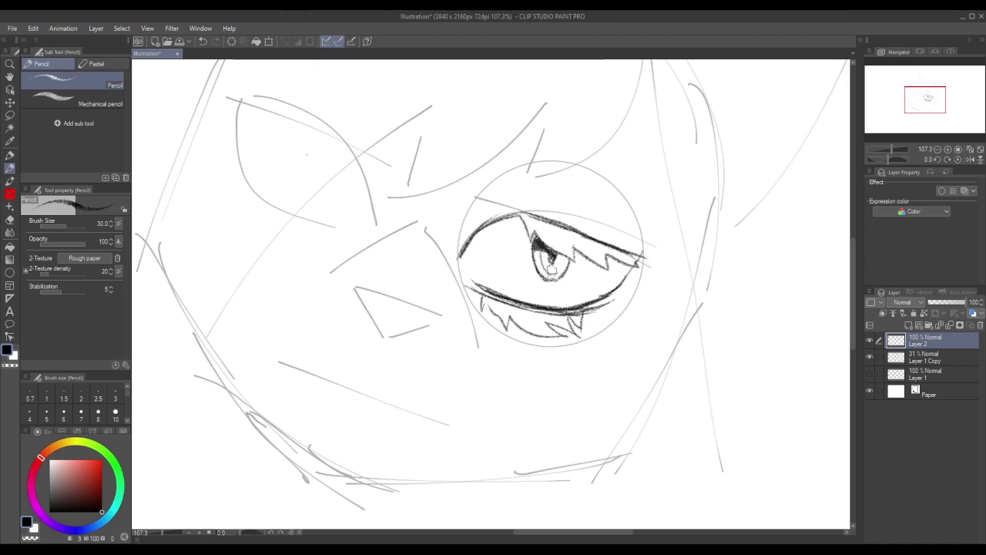
{"action": "left_click_drag", "start_coordinate": [552, 267], "coordinate": [559, 270]}
Draw a peaked brow arch along the top of the right eye's guide circle and a crease line just above the upper lid.
{"action": "left_click_drag", "start_coordinate": [488, 194], "coordinate": [544, 171]}
{"action": "mouse_move", "coordinate": [479, 197]}
{"action": "left_mouse_down"}
{"action": "mouse_move", "coordinate": [575, 164]}
{"action": "mouse_move", "coordinate": [559, 167]}
{"action": "mouse_move", "coordinate": [592, 170]}
{"action": "mouse_move", "coordinate": [620, 201]}
{"action": "left_mouse_up"}
{"action": "left_click_drag", "start_coordinate": [569, 163], "coordinate": [632, 231]}
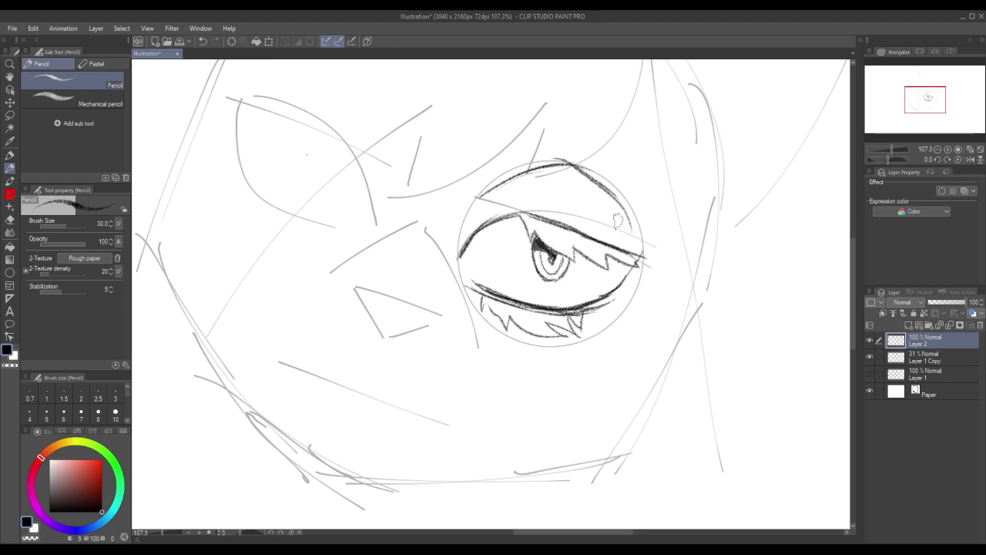
{"action": "left_click_drag", "start_coordinate": [603, 187], "coordinate": [630, 233]}
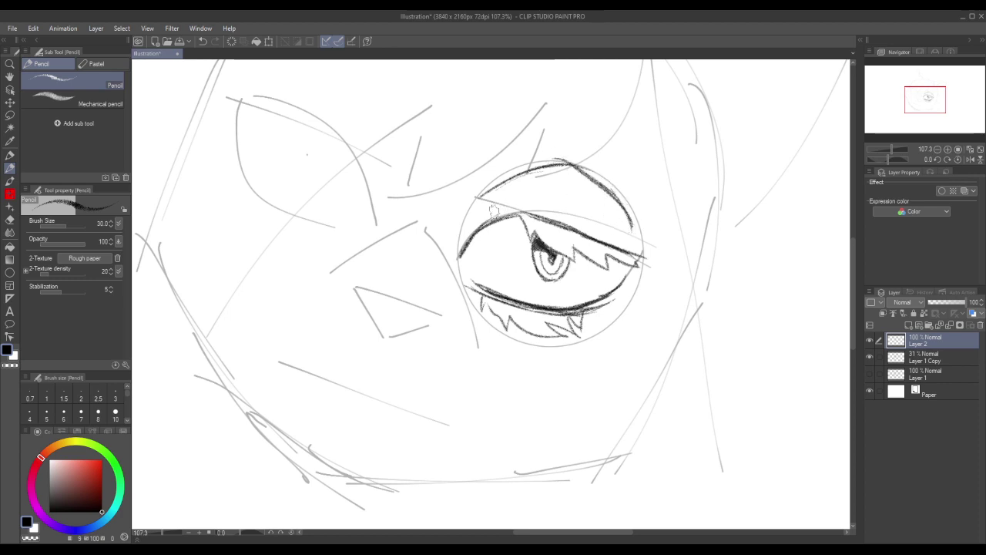
{"action": "mouse_move", "coordinate": [494, 209]}
{"action": "left_mouse_down"}
{"action": "mouse_move", "coordinate": [546, 205]}
{"action": "mouse_move", "coordinate": [522, 202]}
{"action": "mouse_move", "coordinate": [628, 239]}
{"action": "left_mouse_up"}
{"action": "left_click_drag", "start_coordinate": [561, 212], "coordinate": [636, 245]}
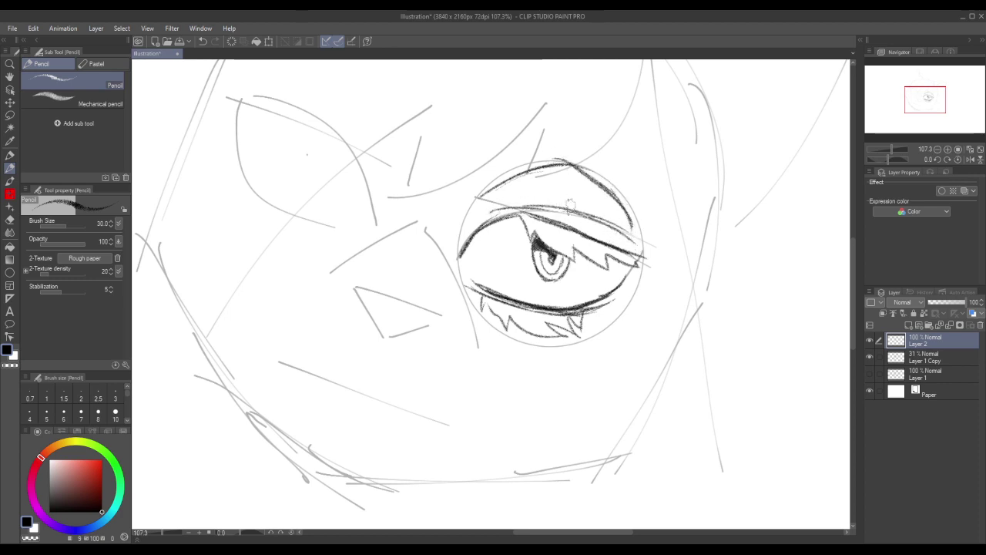
{"action": "left_click_drag", "start_coordinate": [543, 208], "coordinate": [608, 224]}
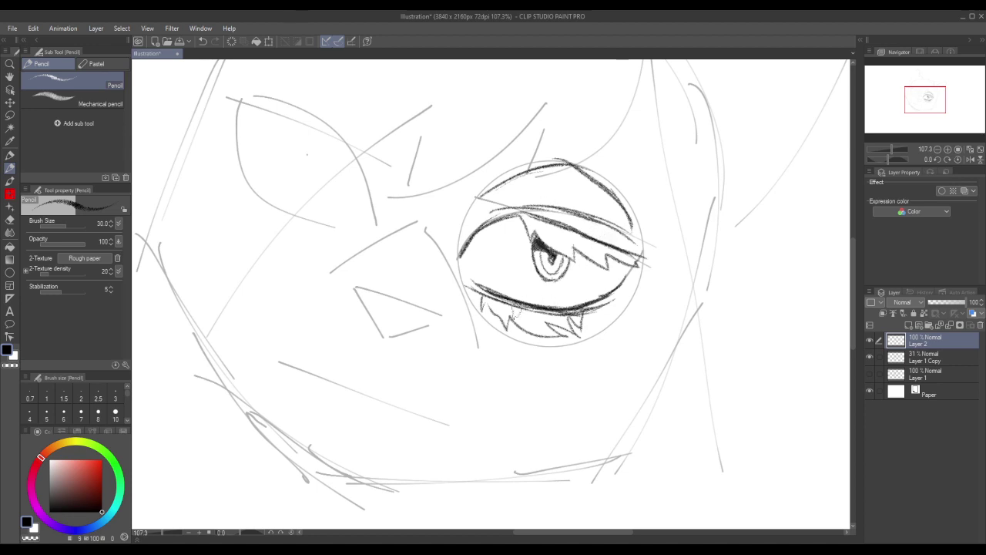
Toggle Layer 2 and Layer 1 Copy to compare the pencil drawing with the faded sketch, leaving Layer 1 Copy hidden.
{"action": "left_click", "coordinate": [869, 340]}
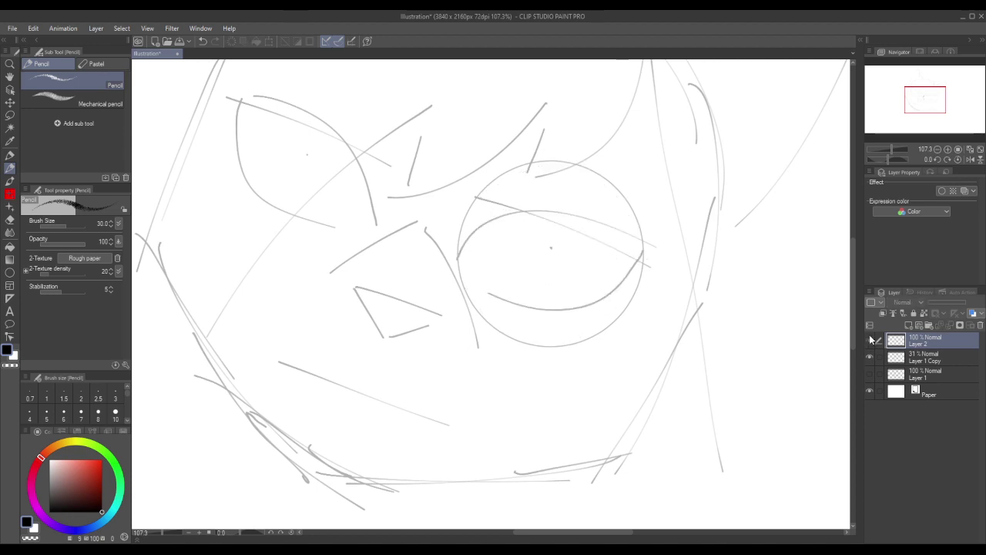
{"action": "left_click", "coordinate": [870, 340]}
{"action": "left_click", "coordinate": [870, 359]}
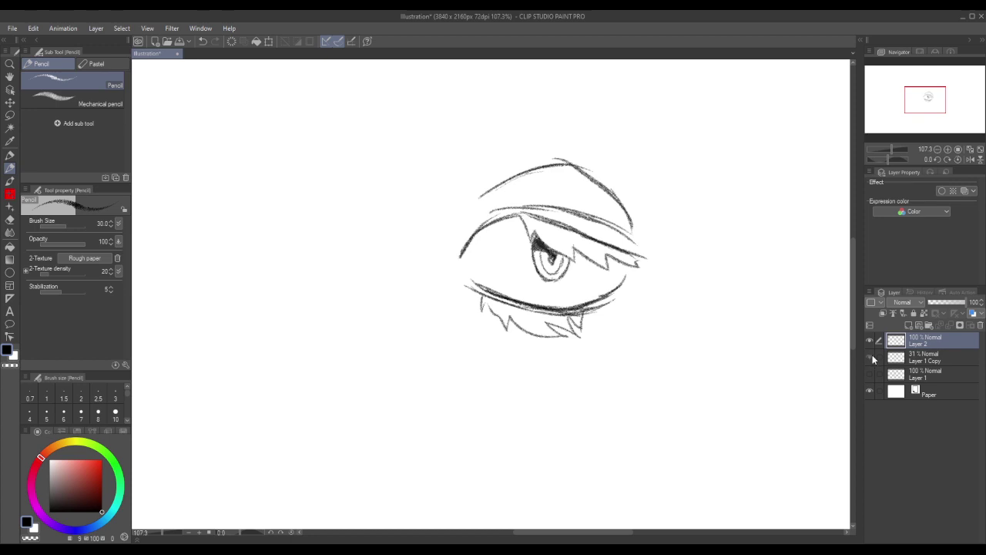
{"action": "left_click", "coordinate": [871, 358]}
{"action": "left_click", "coordinate": [872, 359]}
Thicken and darken the right eye's upper lid line across both its slanted outer half and its inner curve.
{"action": "mouse_move", "coordinate": [557, 217]}
{"action": "left_mouse_down"}
{"action": "mouse_move", "coordinate": [615, 238]}
{"action": "mouse_move", "coordinate": [548, 218]}
{"action": "mouse_move", "coordinate": [643, 260]}
{"action": "left_mouse_up"}
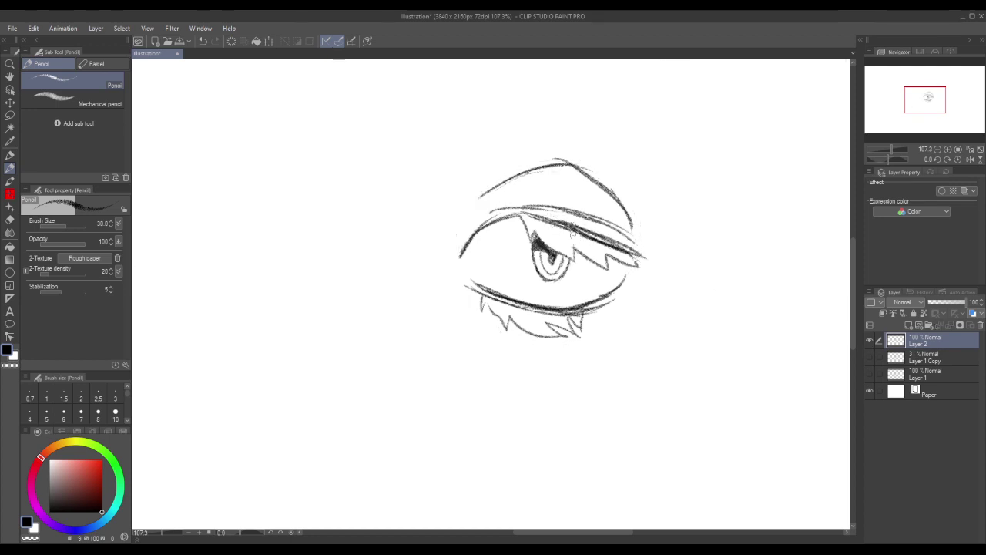
{"action": "mouse_move", "coordinate": [574, 231]}
{"action": "left_mouse_down"}
{"action": "mouse_move", "coordinate": [641, 259]}
{"action": "mouse_move", "coordinate": [533, 215]}
{"action": "mouse_move", "coordinate": [589, 236]}
{"action": "left_mouse_up"}
{"action": "mouse_move", "coordinate": [529, 215]}
{"action": "left_mouse_down"}
{"action": "mouse_move", "coordinate": [601, 239]}
{"action": "mouse_move", "coordinate": [478, 224]}
{"action": "mouse_move", "coordinate": [463, 251]}
{"action": "left_mouse_up"}
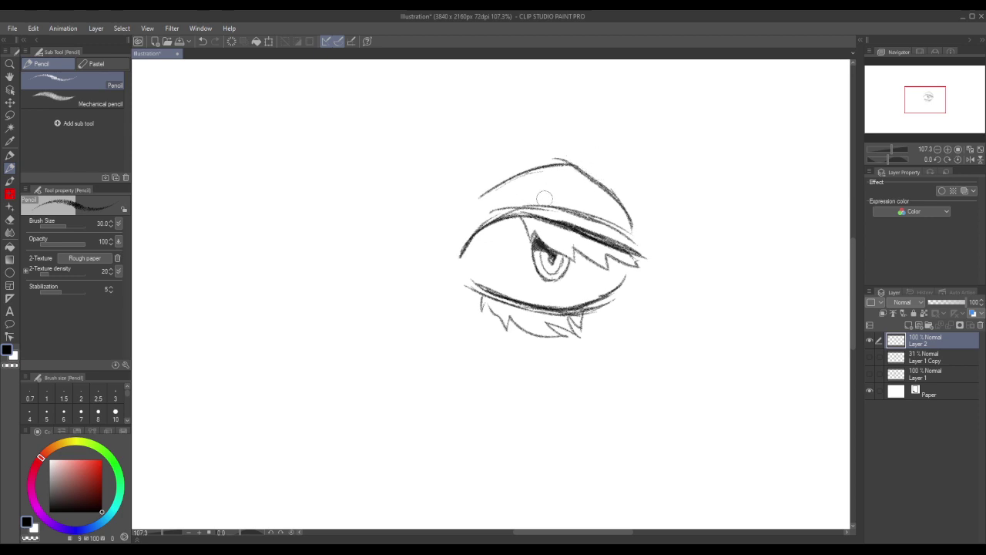
Remove the outer part of the right eye's crease, redraw it closer to the lid and darken the iris's upper edge.
{"action": "left_click_drag", "start_coordinate": [555, 207], "coordinate": [633, 240]}
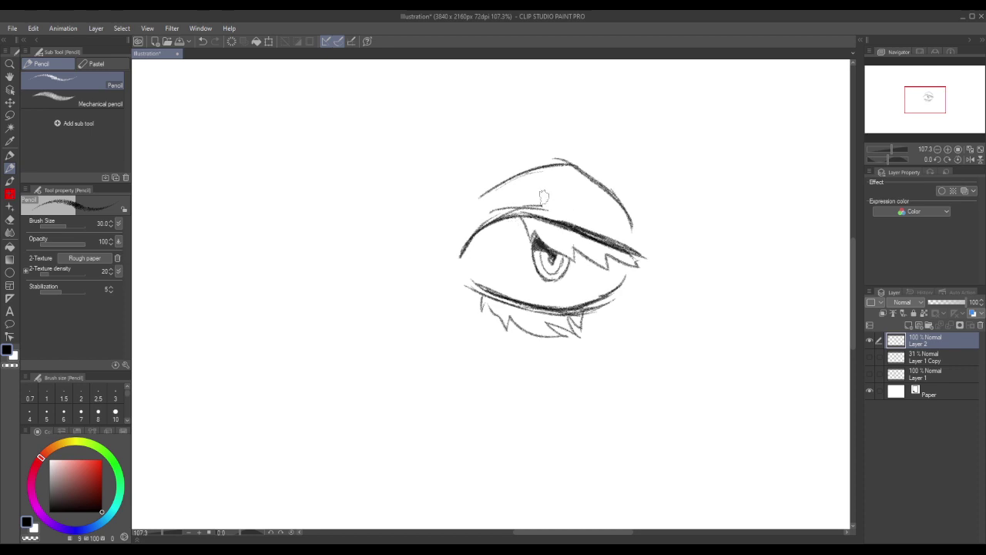
{"action": "left_click_drag", "start_coordinate": [535, 203], "coordinate": [629, 246]}
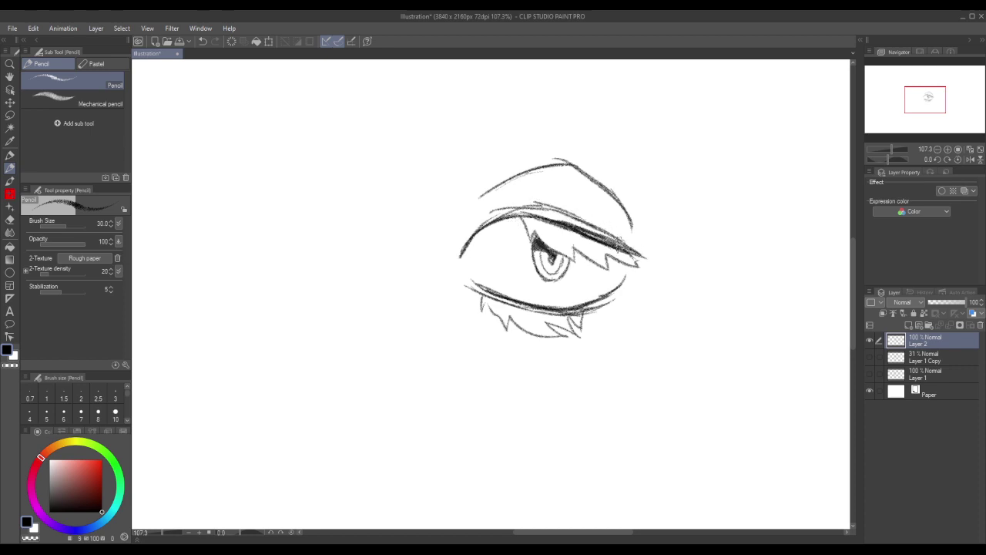
{"action": "left_click_drag", "start_coordinate": [540, 199], "coordinate": [492, 208]}
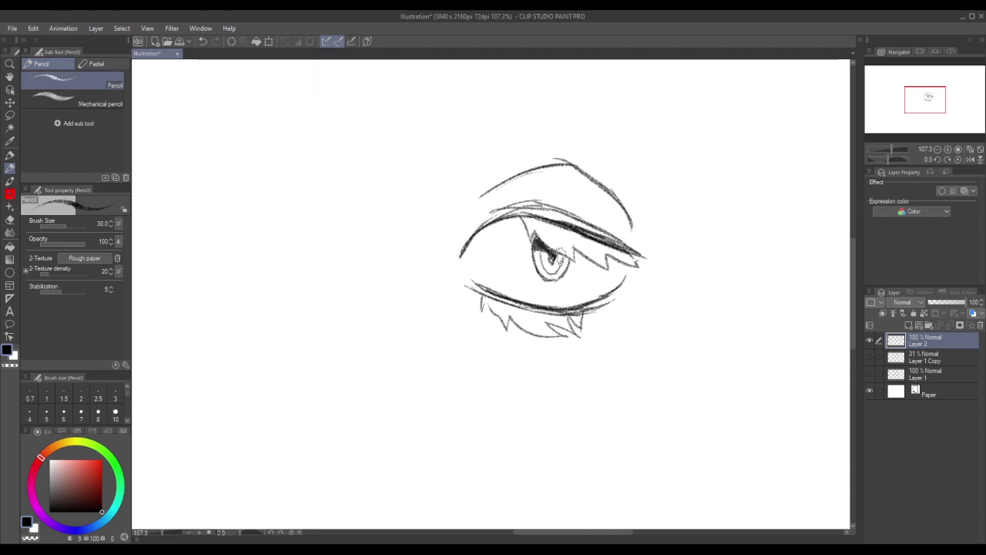
{"action": "left_click_drag", "start_coordinate": [559, 254], "coordinate": [568, 262]}
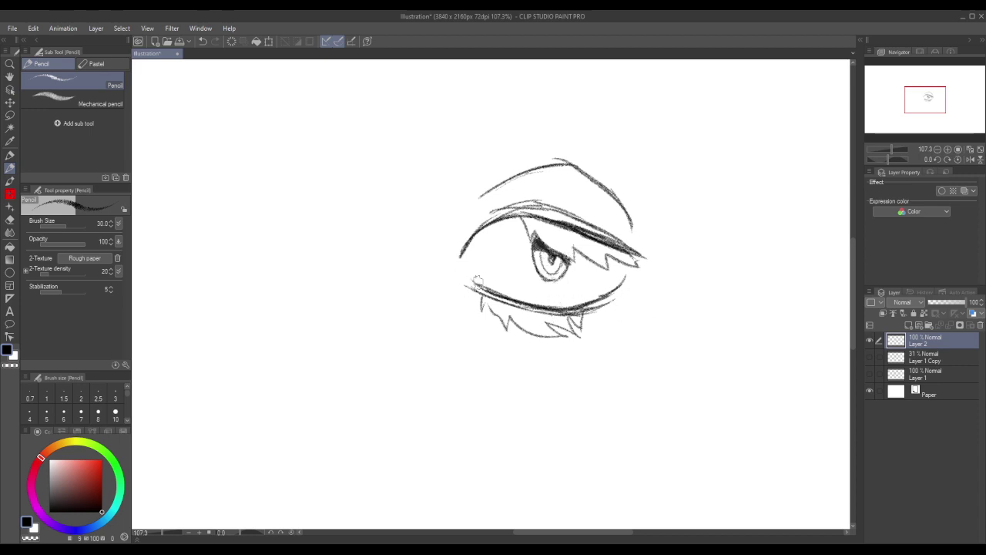
Draw the right eye's inner corner and build up curved eye-bag lines beneath the lower lid from corner to corner.
{"action": "left_click_drag", "start_coordinate": [467, 284], "coordinate": [489, 291]}
{"action": "mouse_move", "coordinate": [453, 260]}
{"action": "left_mouse_down"}
{"action": "mouse_move", "coordinate": [461, 301]}
{"action": "mouse_move", "coordinate": [494, 315]}
{"action": "left_mouse_up"}
{"action": "left_click_drag", "start_coordinate": [588, 316], "coordinate": [644, 296]}
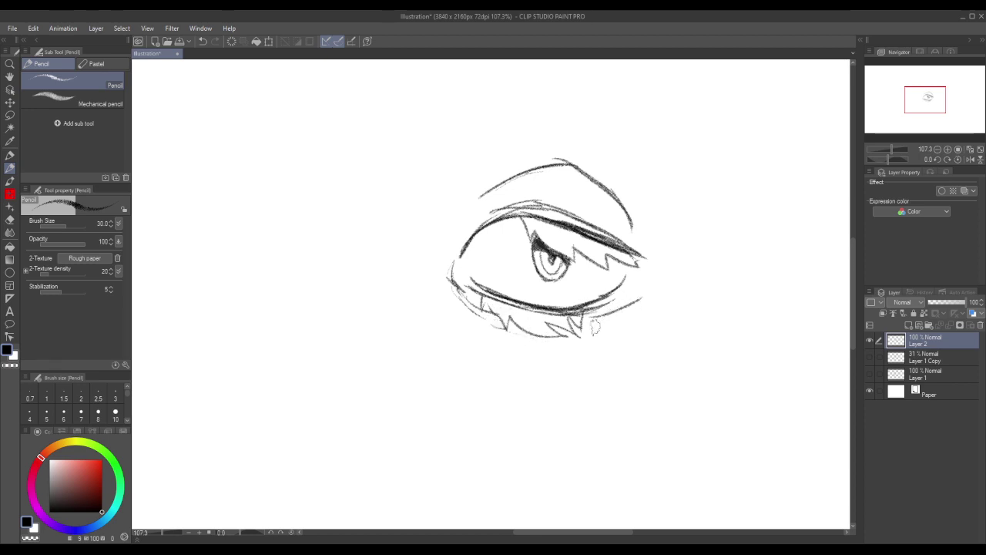
{"action": "left_click_drag", "start_coordinate": [583, 327], "coordinate": [632, 310]}
{"action": "left_click_drag", "start_coordinate": [476, 316], "coordinate": [552, 344]}
{"action": "mouse_move", "coordinate": [455, 284]}
{"action": "left_mouse_down"}
{"action": "mouse_move", "coordinate": [465, 316]}
{"action": "mouse_move", "coordinate": [517, 338]}
{"action": "mouse_move", "coordinate": [500, 338]}
{"action": "mouse_move", "coordinate": [555, 340]}
{"action": "mouse_move", "coordinate": [544, 350]}
{"action": "mouse_move", "coordinate": [611, 331]}
{"action": "left_mouse_up"}
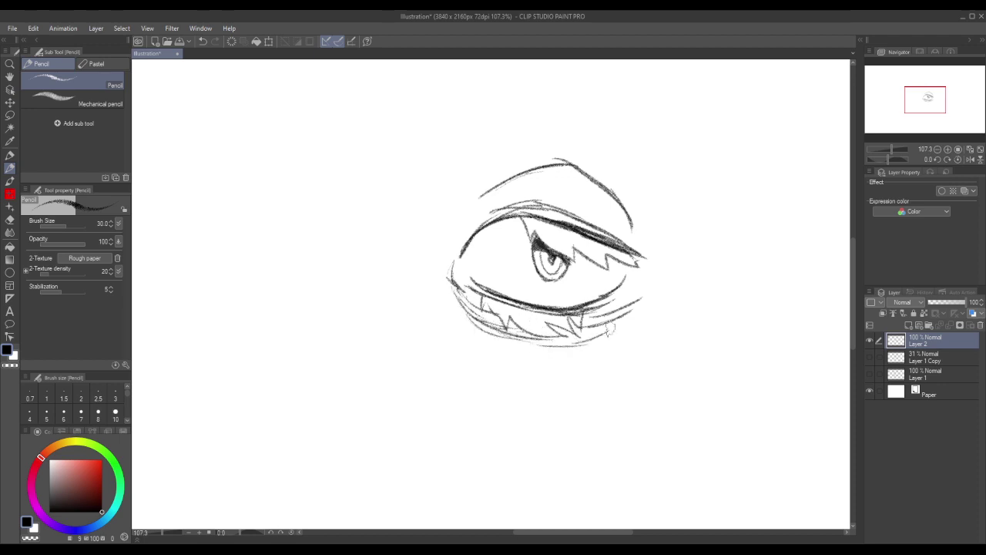
Add extra crease lines above the right eye's upper lid and close the outer end of the eye bag.
{"action": "mouse_move", "coordinate": [479, 212]}
{"action": "left_mouse_down"}
{"action": "mouse_move", "coordinate": [540, 193]}
{"action": "mouse_move", "coordinate": [494, 204]}
{"action": "mouse_move", "coordinate": [533, 197]}
{"action": "mouse_move", "coordinate": [610, 223]}
{"action": "left_mouse_up"}
{"action": "mouse_move", "coordinate": [549, 198]}
{"action": "left_mouse_down"}
{"action": "mouse_move", "coordinate": [608, 228]}
{"action": "mouse_move", "coordinate": [631, 261]}
{"action": "left_mouse_up"}
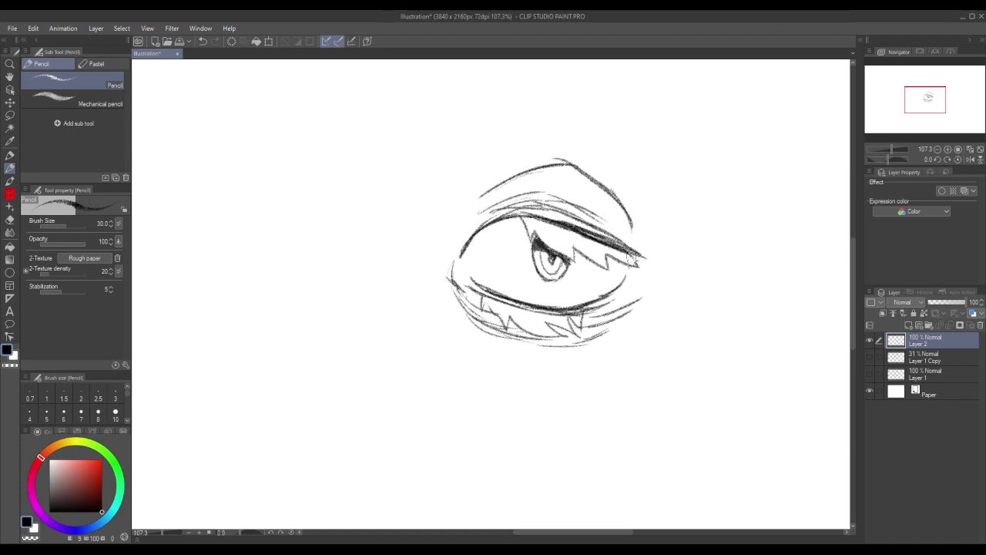
{"action": "mouse_move", "coordinate": [581, 345]}
{"action": "left_mouse_down"}
{"action": "mouse_move", "coordinate": [629, 317]}
{"action": "mouse_move", "coordinate": [603, 334]}
{"action": "mouse_move", "coordinate": [642, 296]}
{"action": "left_mouse_up"}
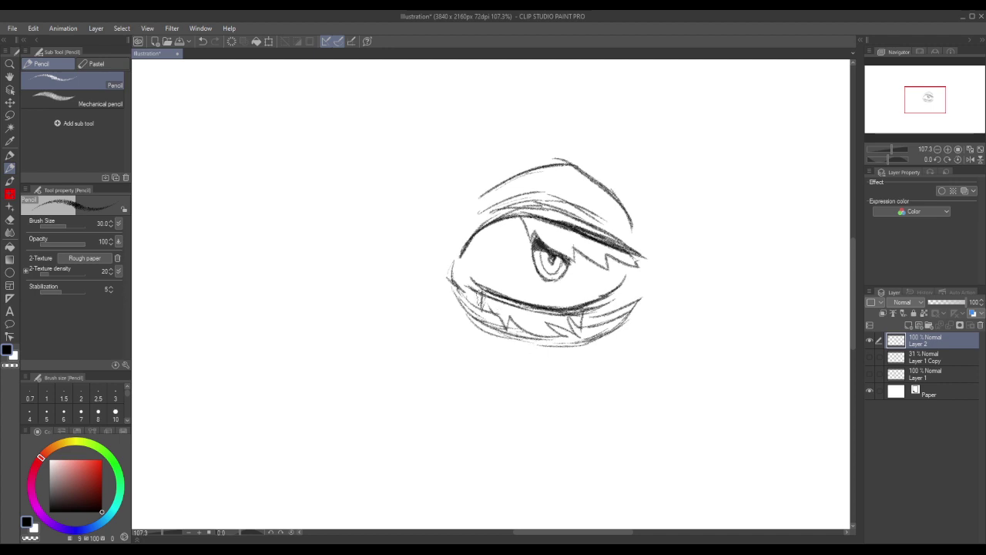
Add more jagged lashes along the right eye's lower lid and lightly hatch shadows on the white of the eye.
{"action": "mouse_move", "coordinate": [483, 292]}
{"action": "left_mouse_down"}
{"action": "mouse_move", "coordinate": [485, 321]}
{"action": "mouse_move", "coordinate": [510, 316]}
{"action": "mouse_move", "coordinate": [565, 343]}
{"action": "left_mouse_up"}
{"action": "mouse_move", "coordinate": [543, 308]}
{"action": "left_mouse_down"}
{"action": "mouse_move", "coordinate": [576, 339]}
{"action": "mouse_move", "coordinate": [606, 307]}
{"action": "mouse_move", "coordinate": [620, 311]}
{"action": "left_mouse_up"}
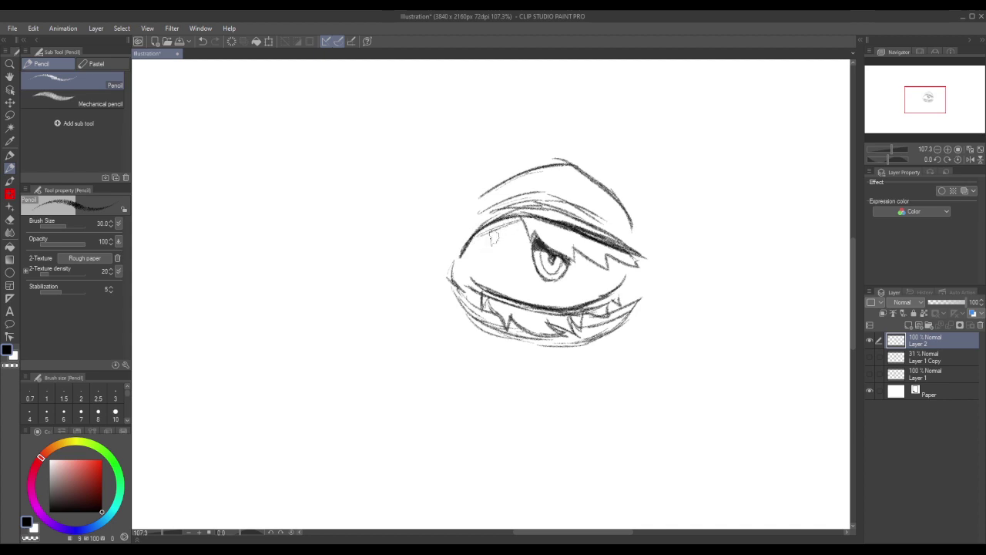
{"action": "left_click_drag", "start_coordinate": [503, 242], "coordinate": [532, 232]}
{"action": "left_click_drag", "start_coordinate": [620, 262], "coordinate": [614, 279]}
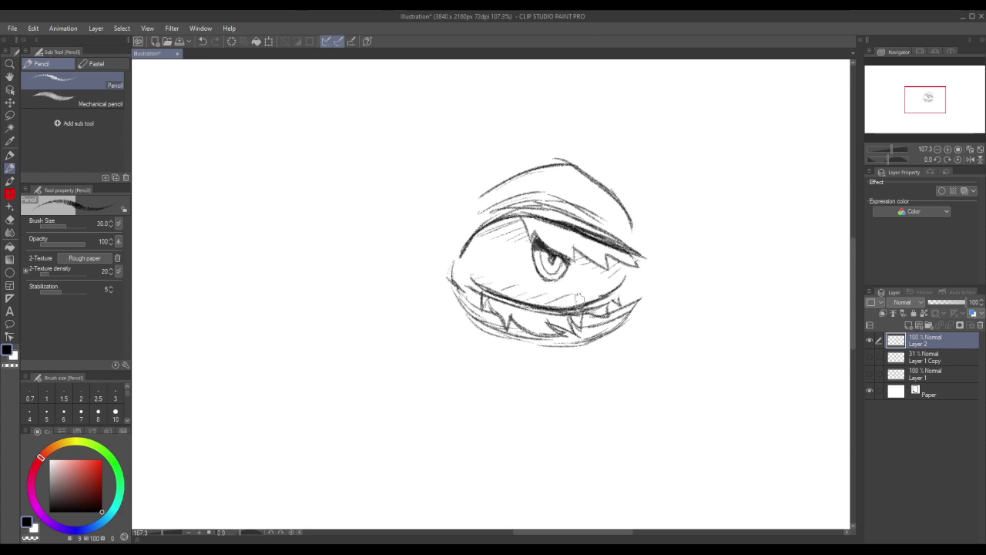
Show Layer 1 Copy and trace the left eye's upper lid and inner side in pencil, starting its outer edge.
{"action": "left_click", "coordinate": [869, 358]}
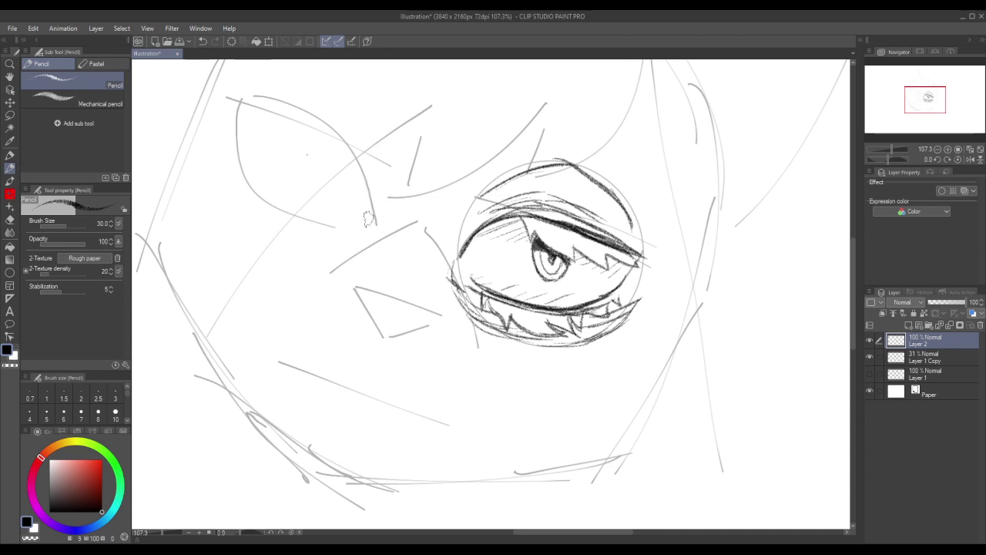
{"action": "mouse_move", "coordinate": [366, 185]}
{"action": "left_mouse_down"}
{"action": "mouse_move", "coordinate": [364, 217]}
{"action": "mouse_move", "coordinate": [358, 148]}
{"action": "mouse_move", "coordinate": [365, 190]}
{"action": "left_mouse_up"}
{"action": "mouse_move", "coordinate": [352, 146]}
{"action": "left_mouse_down"}
{"action": "mouse_move", "coordinate": [365, 181]}
{"action": "mouse_move", "coordinate": [356, 155]}
{"action": "mouse_move", "coordinate": [254, 100]}
{"action": "left_mouse_up"}
{"action": "mouse_move", "coordinate": [302, 122]}
{"action": "left_mouse_down"}
{"action": "mouse_move", "coordinate": [242, 97]}
{"action": "mouse_move", "coordinate": [235, 151]}
{"action": "mouse_move", "coordinate": [247, 174]}
{"action": "left_mouse_up"}
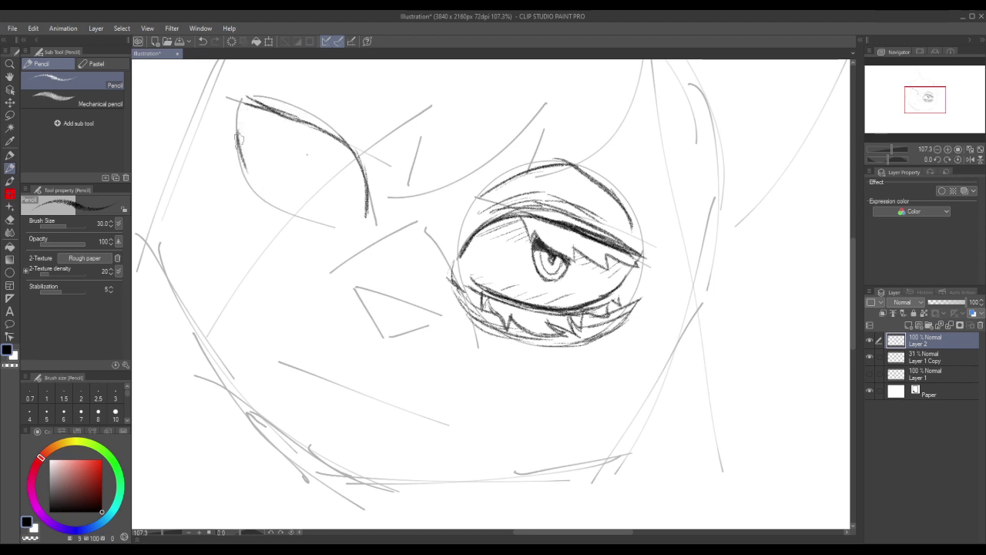
Draw the left eye's outer edge and curved lower lid, thickening them with overlapping pencil strokes.
{"action": "left_click_drag", "start_coordinate": [232, 142], "coordinate": [263, 196]}
{"action": "mouse_move", "coordinate": [239, 160]}
{"action": "left_mouse_down"}
{"action": "mouse_move", "coordinate": [274, 203]}
{"action": "mouse_move", "coordinate": [269, 189]}
{"action": "mouse_move", "coordinate": [304, 210]}
{"action": "left_mouse_up"}
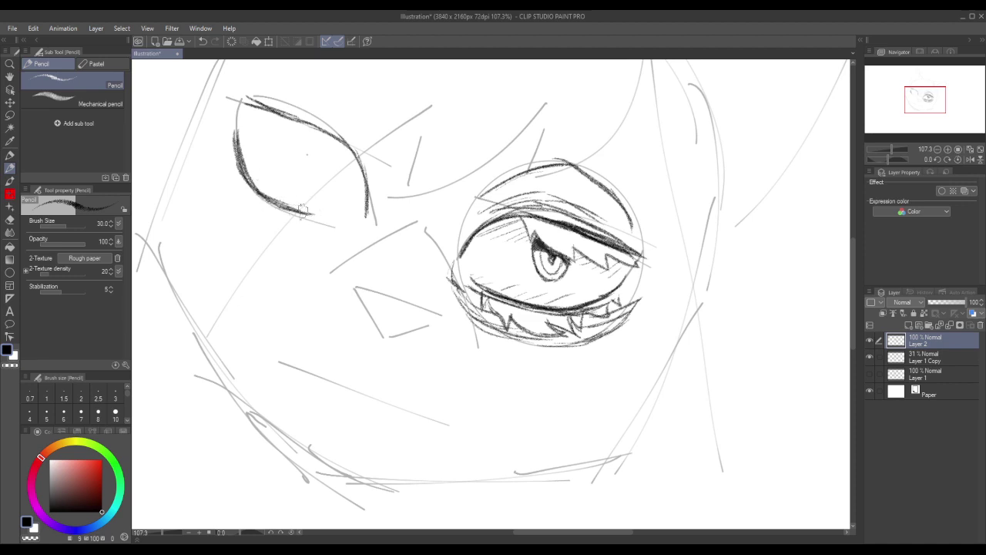
{"action": "left_click_drag", "start_coordinate": [245, 158], "coordinate": [293, 202]}
{"action": "mouse_move", "coordinate": [233, 138]}
{"action": "left_mouse_down"}
{"action": "mouse_move", "coordinate": [251, 197]}
{"action": "mouse_move", "coordinate": [301, 217]}
{"action": "left_mouse_up"}
Darken the left eye's upper lid with jagged lashes beneath it and draw the oval iris with a dark pupil.
{"action": "left_click_drag", "start_coordinate": [248, 98], "coordinate": [307, 121]}
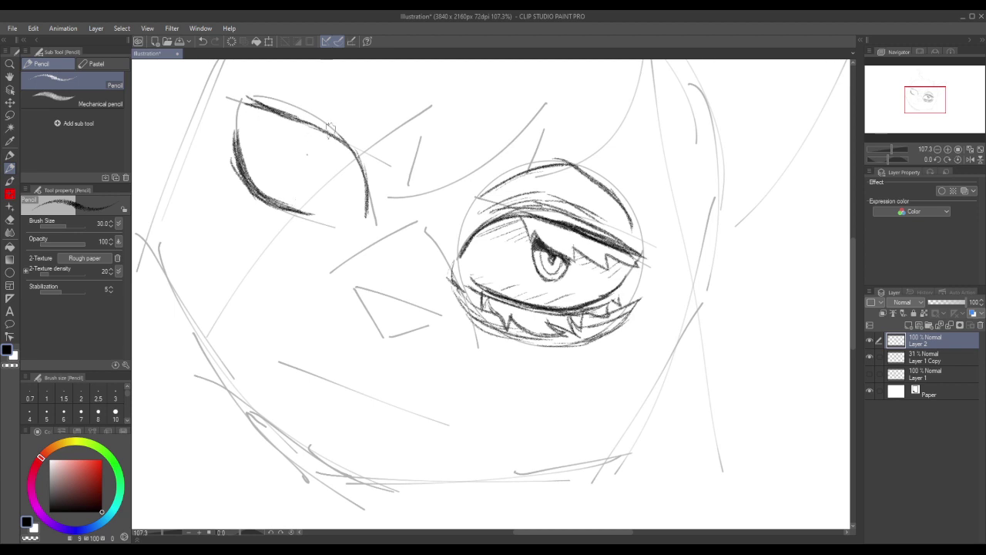
{"action": "mouse_move", "coordinate": [259, 106]}
{"action": "left_mouse_down"}
{"action": "mouse_move", "coordinate": [237, 111]}
{"action": "mouse_move", "coordinate": [271, 125]}
{"action": "mouse_move", "coordinate": [250, 132]}
{"action": "mouse_move", "coordinate": [309, 130]}
{"action": "mouse_move", "coordinate": [297, 131]}
{"action": "mouse_move", "coordinate": [351, 150]}
{"action": "left_mouse_up"}
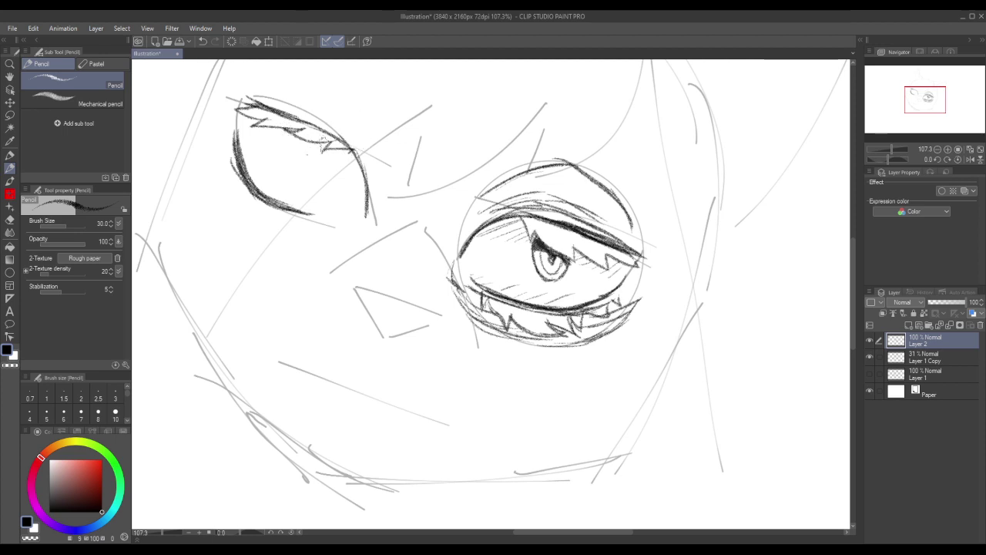
{"action": "left_click_drag", "start_coordinate": [321, 151], "coordinate": [315, 173]}
{"action": "mouse_move", "coordinate": [320, 172]}
{"action": "left_mouse_down"}
{"action": "mouse_move", "coordinate": [294, 173]}
{"action": "mouse_move", "coordinate": [305, 181]}
{"action": "mouse_move", "coordinate": [290, 144]}
{"action": "mouse_move", "coordinate": [302, 177]}
{"action": "mouse_move", "coordinate": [293, 144]}
{"action": "left_mouse_up"}
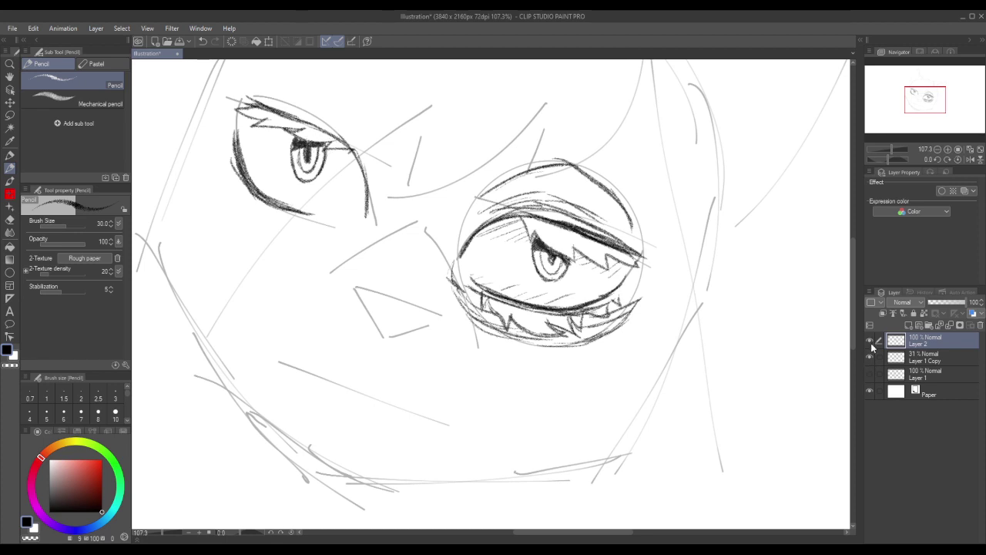
Toggle Layer 2 off and on to check both eyes, and hide Layer 1 Copy.
{"action": "left_click", "coordinate": [871, 341]}
{"action": "left_click", "coordinate": [870, 342]}
{"action": "left_click", "coordinate": [869, 356]}
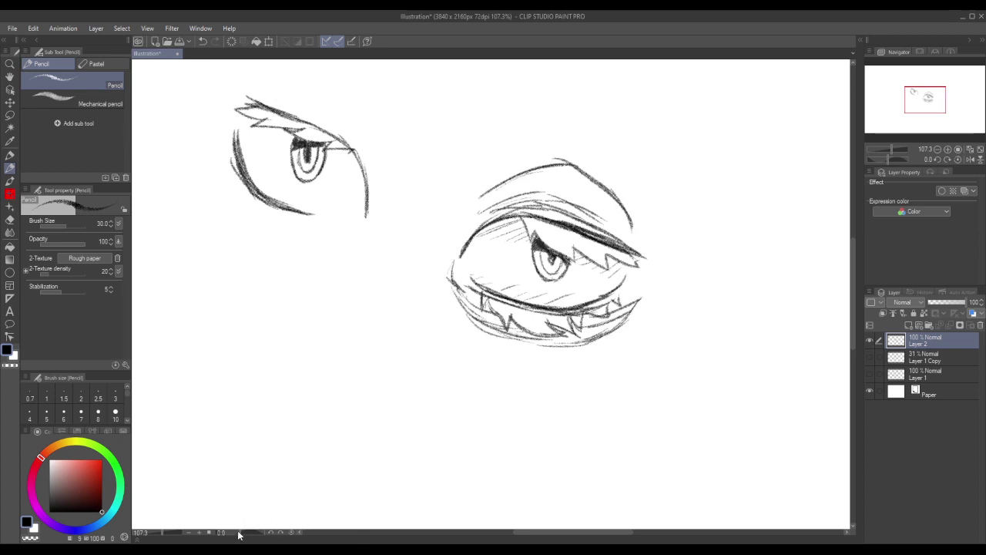
Undo the last shading on the left eye's iris and shade the area under the lashes again.
{"action": "mouse_move", "coordinate": [162, 531]}
{"action": "left_mouse_down"}
{"action": "mouse_move", "coordinate": [155, 538]}
{"action": "mouse_move", "coordinate": [164, 539]}
{"action": "left_mouse_up"}
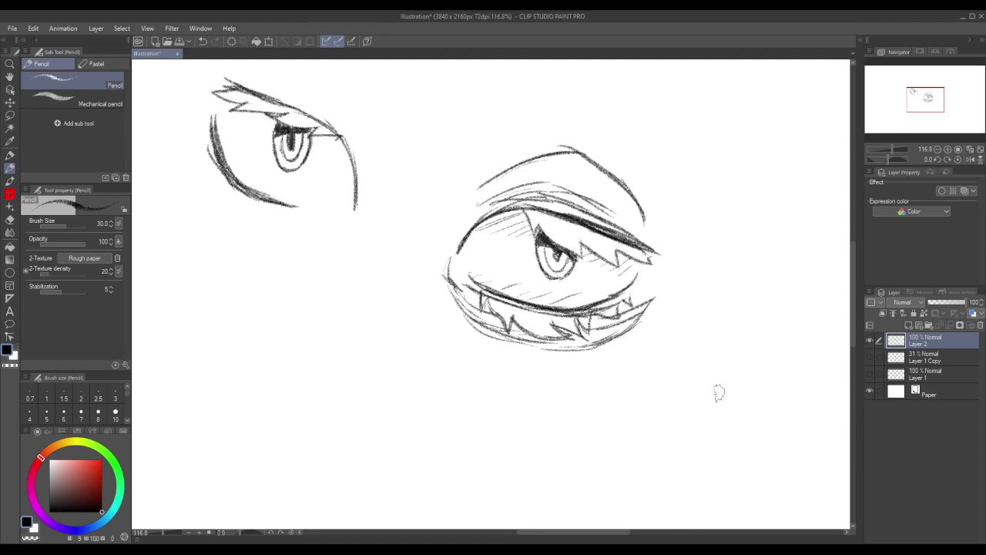
{"action": "key", "text": "ctrl+z"}
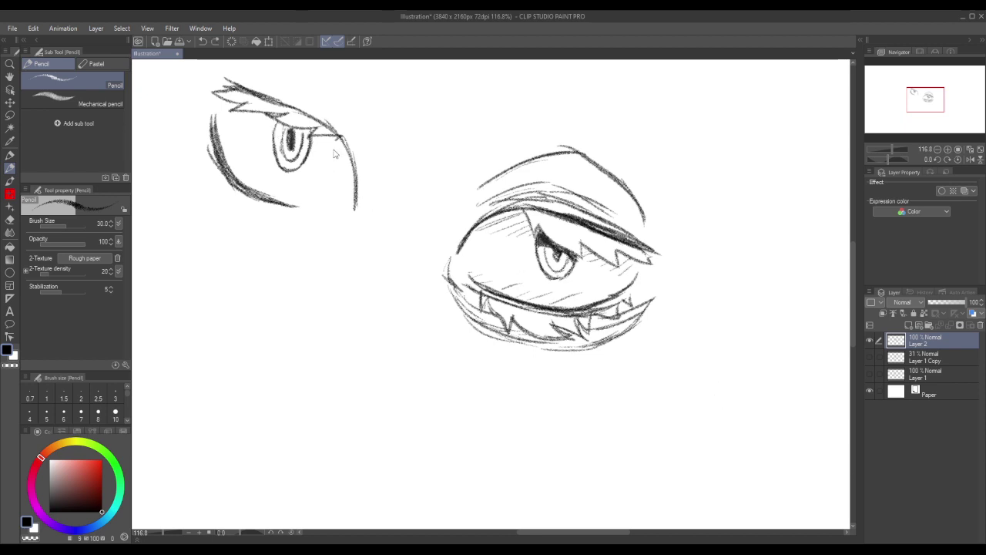
{"action": "mouse_move", "coordinate": [279, 125]}
{"action": "left_mouse_down"}
{"action": "mouse_move", "coordinate": [310, 150]}
{"action": "mouse_move", "coordinate": [285, 129]}
{"action": "mouse_move", "coordinate": [312, 137]}
{"action": "mouse_move", "coordinate": [304, 146]}
{"action": "mouse_move", "coordinate": [297, 135]}
{"action": "mouse_move", "coordinate": [307, 133]}
{"action": "left_mouse_up"}
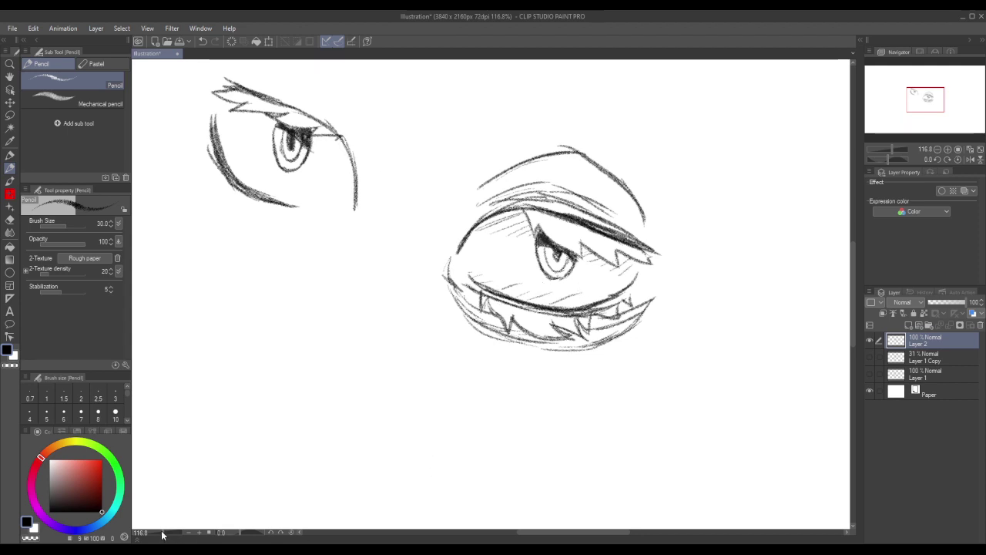
Darken the irises under the lashes of both eyes and hatch light shading inside the left eye along its lids and corners.
{"action": "left_click_drag", "start_coordinate": [161, 531], "coordinate": [161, 532]}
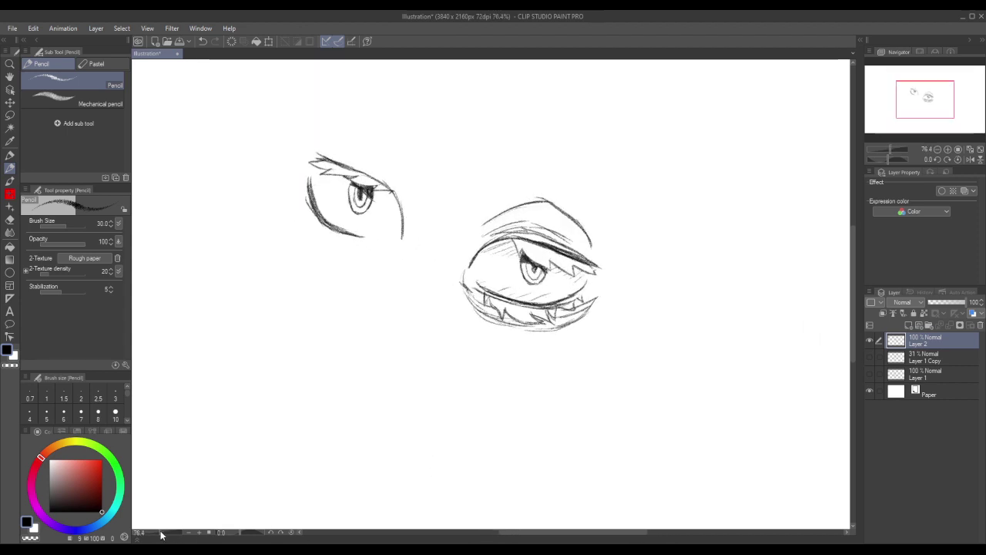
{"action": "scroll", "coordinate": [161, 534], "scroll_direction": "up", "scroll_amount": 2}
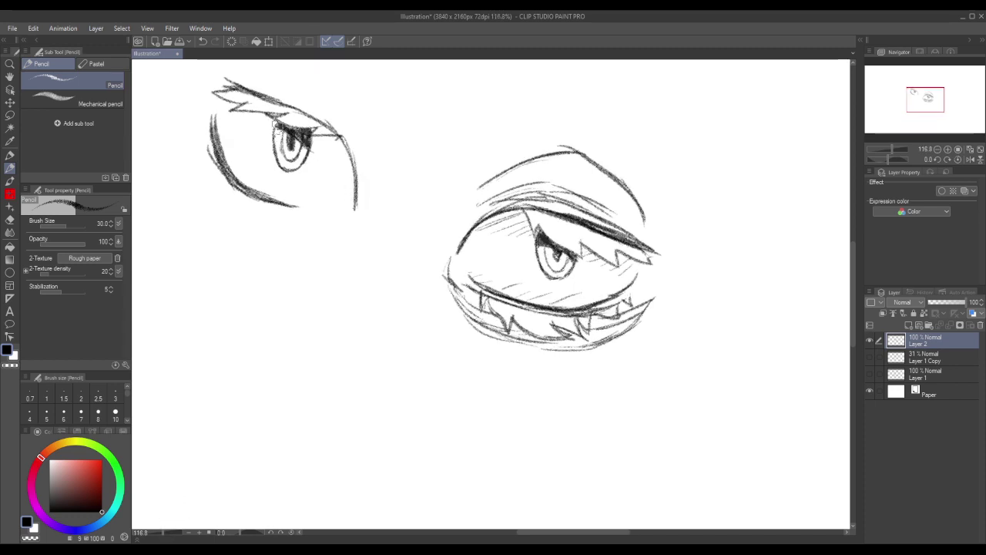
{"action": "mouse_move", "coordinate": [275, 125]}
{"action": "left_mouse_down"}
{"action": "mouse_move", "coordinate": [304, 144]}
{"action": "mouse_move", "coordinate": [295, 138]}
{"action": "left_mouse_up"}
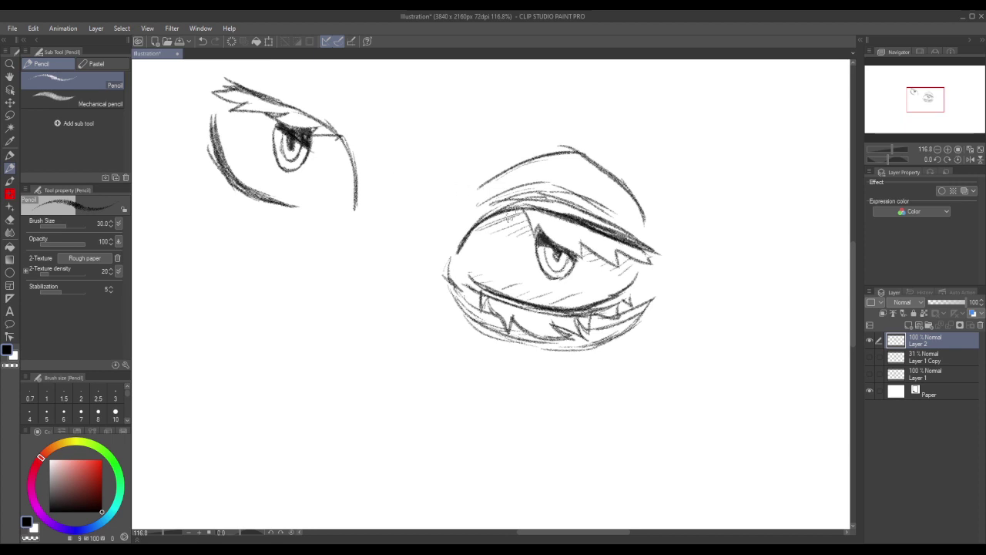
{"action": "mouse_move", "coordinate": [541, 240]}
{"action": "left_mouse_down"}
{"action": "mouse_move", "coordinate": [576, 234]}
{"action": "mouse_move", "coordinate": [561, 254]}
{"action": "left_mouse_up"}
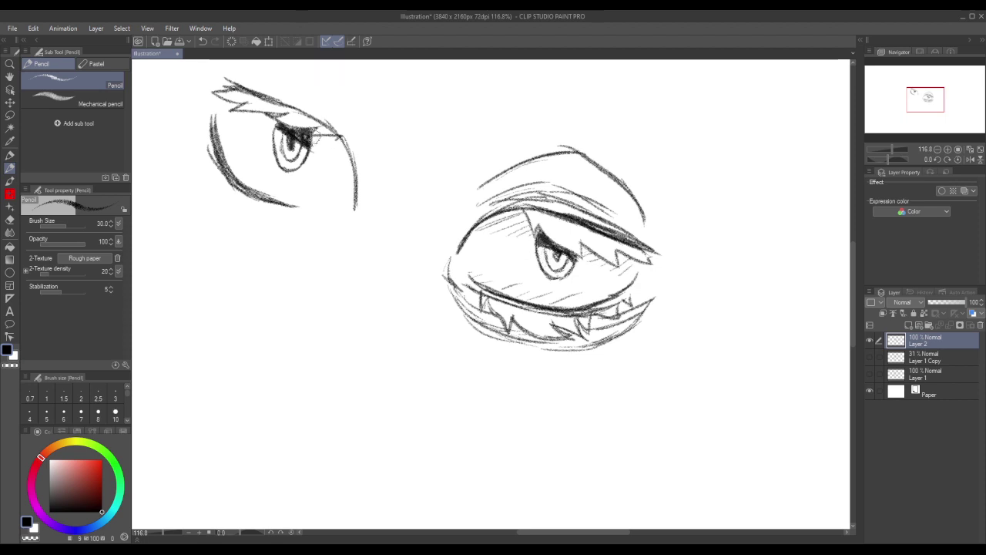
{"action": "left_click_drag", "start_coordinate": [312, 144], "coordinate": [353, 151]}
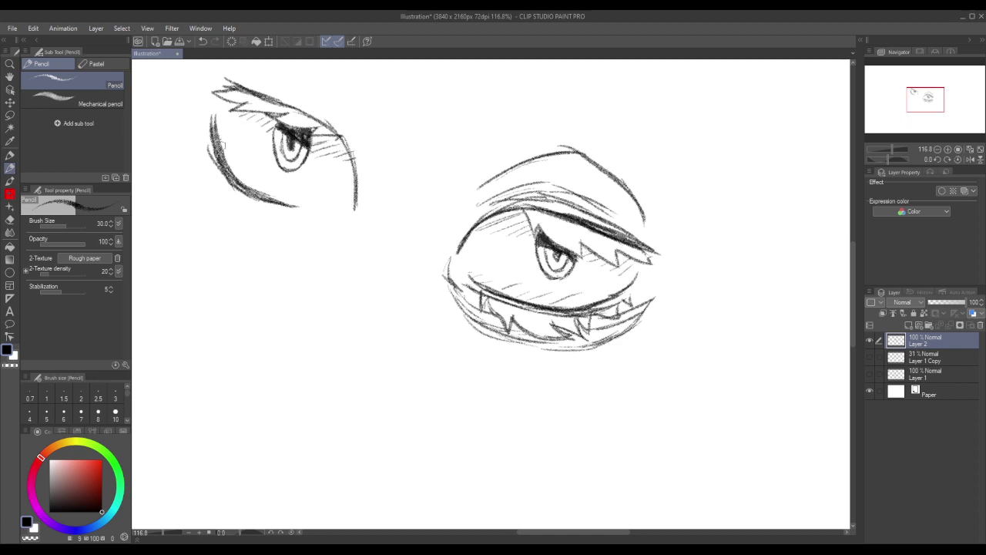
{"action": "mouse_move", "coordinate": [221, 146]}
{"action": "left_mouse_down"}
{"action": "mouse_move", "coordinate": [256, 167]}
{"action": "mouse_move", "coordinate": [230, 176]}
{"action": "mouse_move", "coordinate": [266, 164]}
{"action": "mouse_move", "coordinate": [244, 179]}
{"action": "mouse_move", "coordinate": [284, 182]}
{"action": "left_mouse_up"}
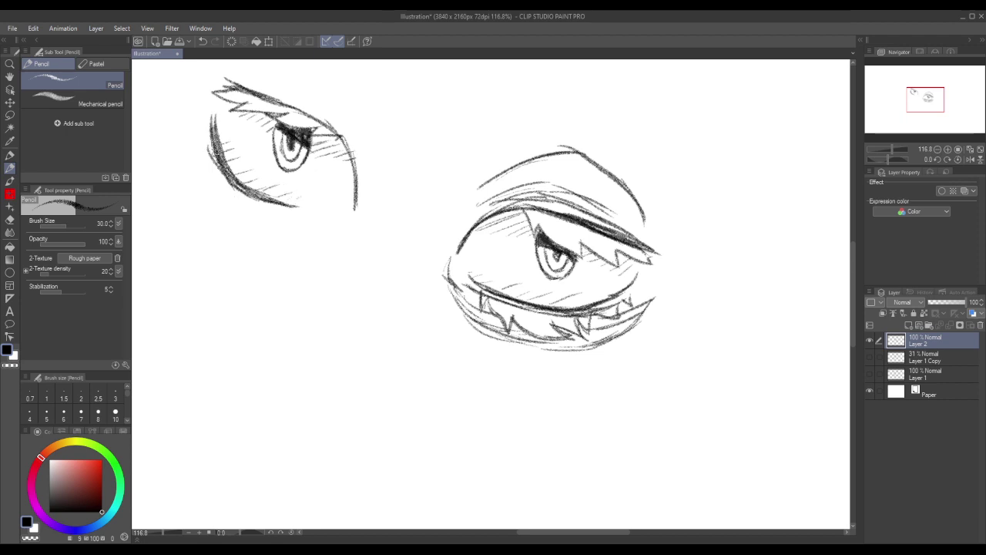
Add jagged lower lashes along the left eye's outer edge and sketch curved under-eye folds with overlapping strokes.
{"action": "mouse_move", "coordinate": [210, 133]}
{"action": "left_mouse_down"}
{"action": "mouse_move", "coordinate": [187, 155]}
{"action": "mouse_move", "coordinate": [199, 176]}
{"action": "mouse_move", "coordinate": [221, 184]}
{"action": "mouse_move", "coordinate": [199, 200]}
{"action": "mouse_move", "coordinate": [296, 207]}
{"action": "left_mouse_up"}
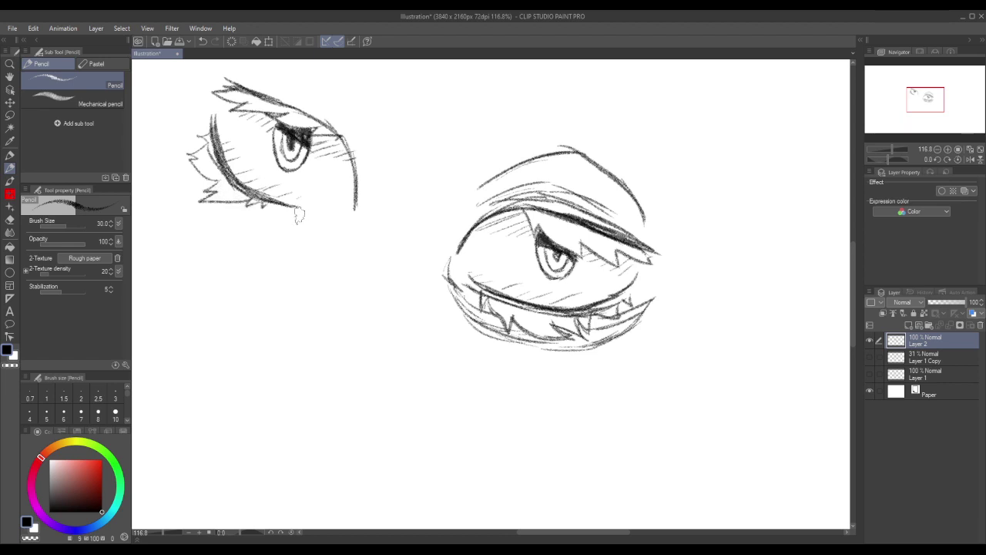
{"action": "left_click_drag", "start_coordinate": [270, 203], "coordinate": [307, 206]}
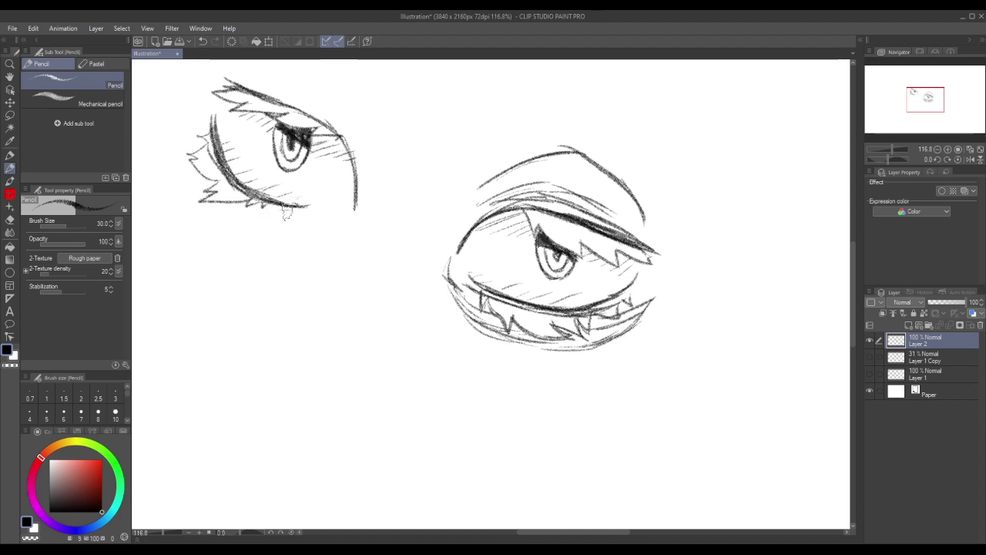
{"action": "mouse_move", "coordinate": [263, 212]}
{"action": "left_mouse_down"}
{"action": "mouse_move", "coordinate": [310, 218]}
{"action": "mouse_move", "coordinate": [296, 221]}
{"action": "mouse_move", "coordinate": [303, 229]}
{"action": "mouse_move", "coordinate": [298, 221]}
{"action": "mouse_move", "coordinate": [333, 222]}
{"action": "mouse_move", "coordinate": [250, 217]}
{"action": "left_mouse_up"}
{"action": "mouse_move", "coordinate": [222, 130]}
{"action": "left_mouse_down"}
{"action": "mouse_move", "coordinate": [199, 137]}
{"action": "mouse_move", "coordinate": [195, 119]}
{"action": "mouse_move", "coordinate": [189, 127]}
{"action": "mouse_move", "coordinate": [194, 185]}
{"action": "mouse_move", "coordinate": [192, 176]}
{"action": "mouse_move", "coordinate": [207, 207]}
{"action": "mouse_move", "coordinate": [248, 240]}
{"action": "mouse_move", "coordinate": [290, 242]}
{"action": "mouse_move", "coordinate": [357, 214]}
{"action": "mouse_move", "coordinate": [355, 224]}
{"action": "mouse_move", "coordinate": [361, 210]}
{"action": "mouse_move", "coordinate": [287, 238]}
{"action": "mouse_move", "coordinate": [344, 220]}
{"action": "mouse_move", "coordinate": [278, 224]}
{"action": "left_mouse_up"}
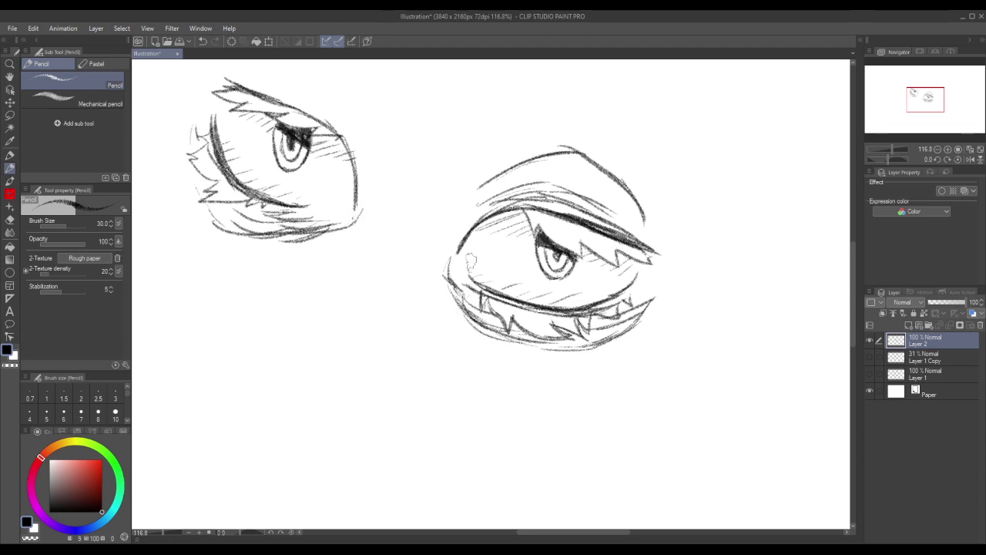
Sketch the eyelid crease above the left eye with several curved strokes running down to its inner corner.
{"action": "mouse_move", "coordinate": [268, 81]}
{"action": "left_mouse_down"}
{"action": "mouse_move", "coordinate": [320, 99]}
{"action": "mouse_move", "coordinate": [281, 86]}
{"action": "mouse_move", "coordinate": [347, 127]}
{"action": "mouse_move", "coordinate": [349, 114]}
{"action": "mouse_move", "coordinate": [356, 147]}
{"action": "left_mouse_up"}
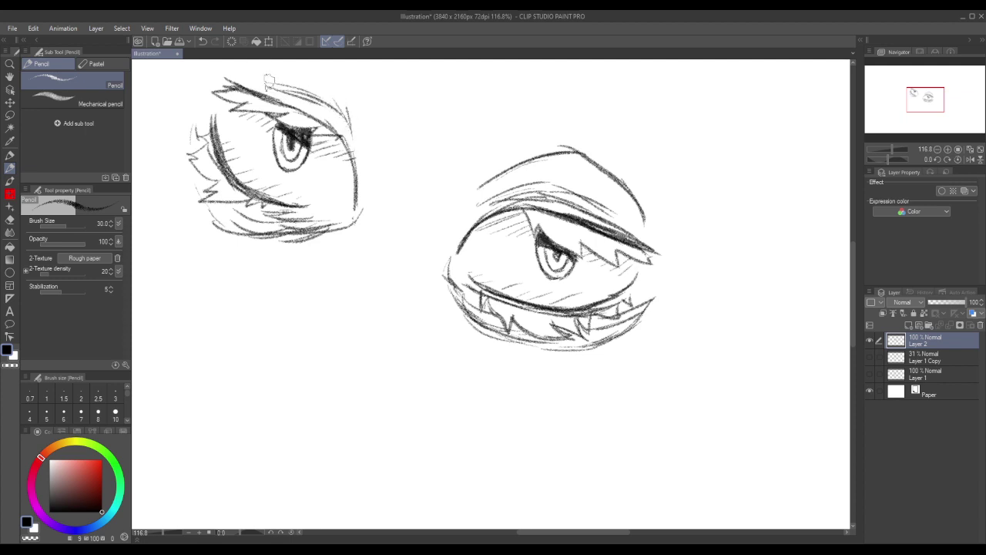
{"action": "mouse_move", "coordinate": [269, 80]}
{"action": "left_mouse_down"}
{"action": "mouse_move", "coordinate": [327, 99]}
{"action": "mouse_move", "coordinate": [356, 140]}
{"action": "left_mouse_up"}
{"action": "left_click_drag", "start_coordinate": [342, 103], "coordinate": [358, 157]}
{"action": "left_click_drag", "start_coordinate": [307, 101], "coordinate": [357, 157]}
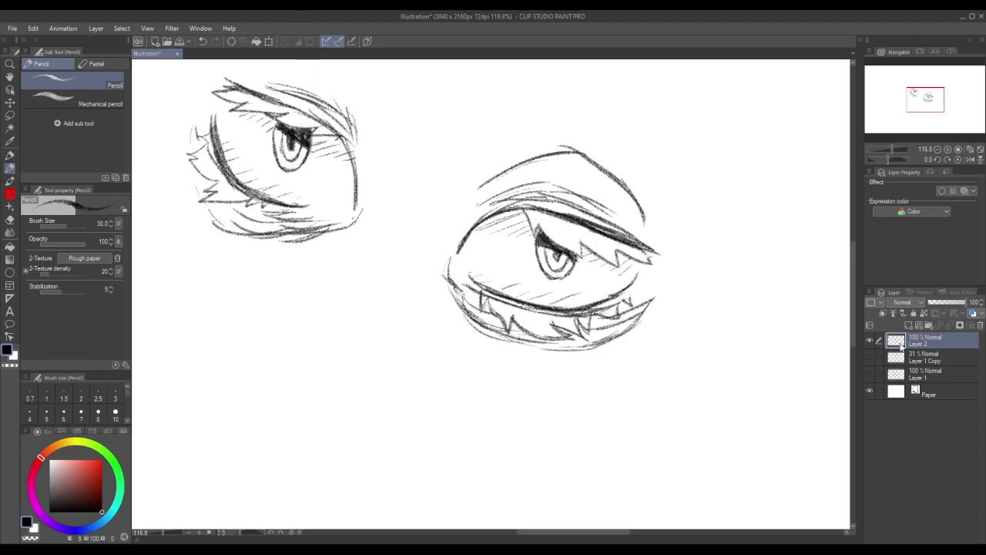
Show Layer 1 Copy and outline the left eye's upper socket with an arch curving down its inner side.
{"action": "left_click_drag", "start_coordinate": [854, 289], "coordinate": [853, 275]}
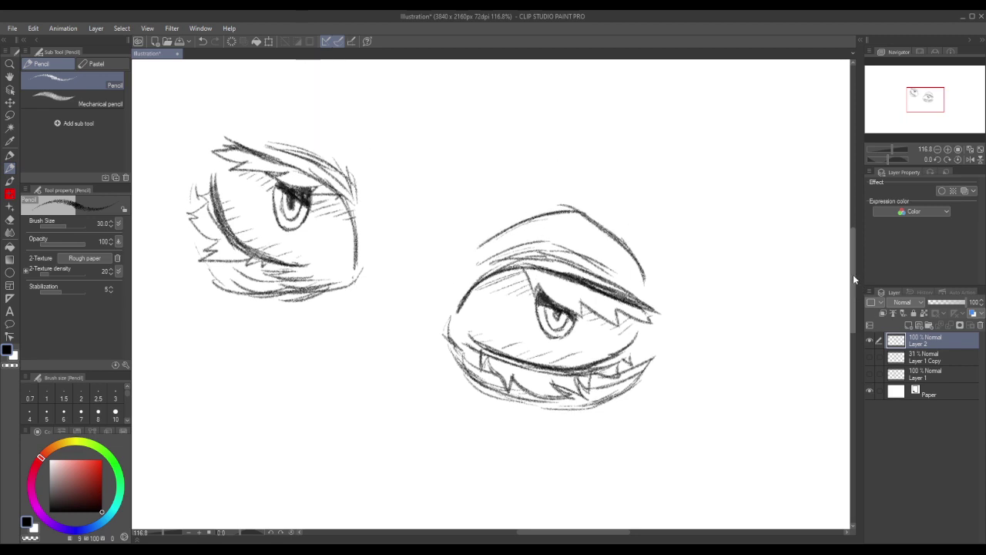
{"action": "left_click", "coordinate": [870, 358]}
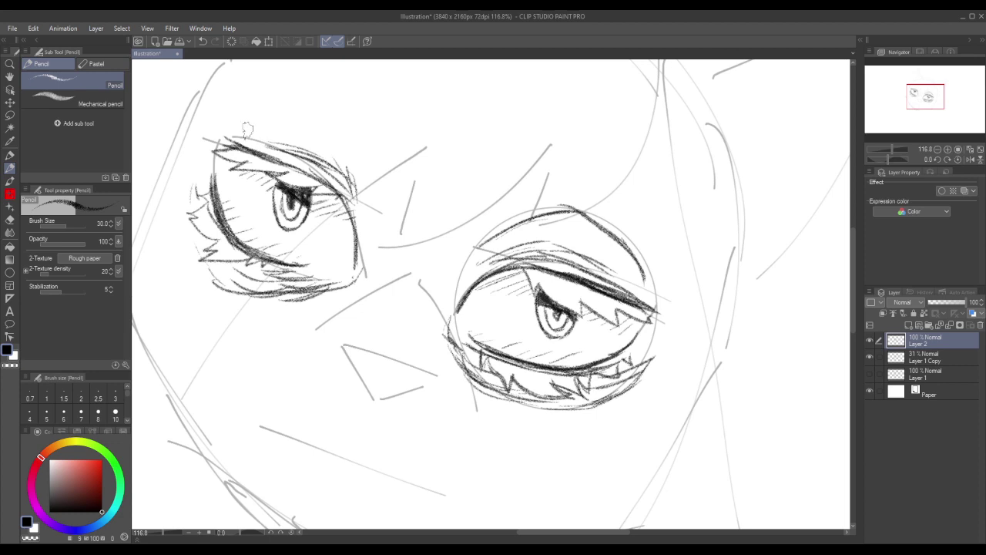
{"action": "mouse_move", "coordinate": [241, 131]}
{"action": "left_mouse_down"}
{"action": "mouse_move", "coordinate": [345, 130]}
{"action": "mouse_move", "coordinate": [356, 182]}
{"action": "left_mouse_up"}
{"action": "left_click_drag", "start_coordinate": [344, 132], "coordinate": [363, 207]}
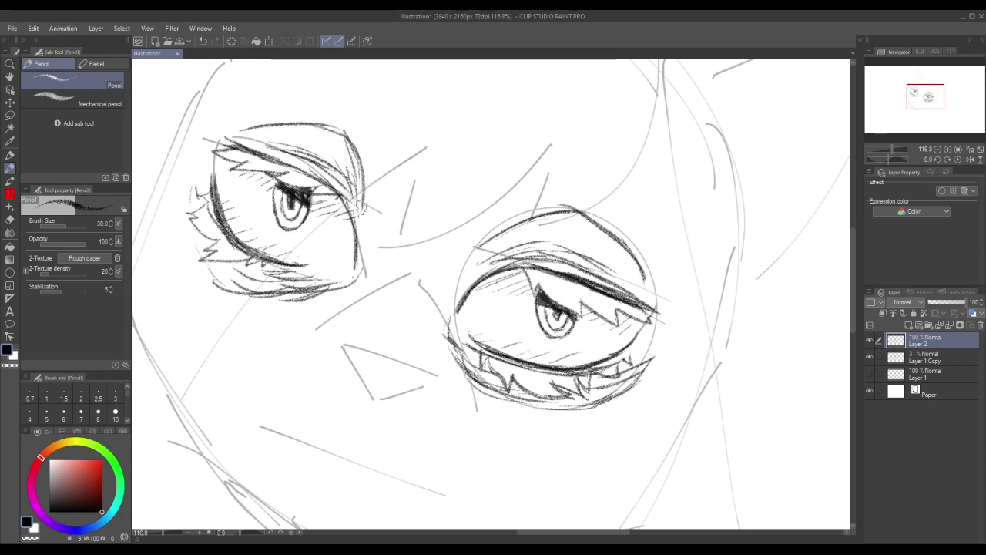
{"action": "left_click_drag", "start_coordinate": [359, 174], "coordinate": [367, 214]}
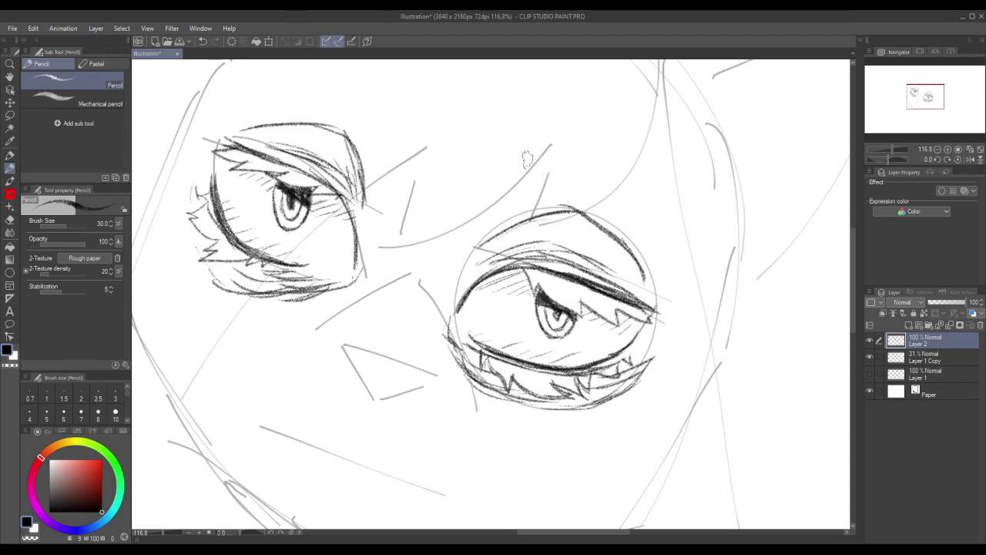
Draw a thick slanted eyebrow above the right eye and a tapered, nearly straight eyebrow above the left eye.
{"action": "left_click_drag", "start_coordinate": [517, 146], "coordinate": [575, 201]}
{"action": "left_click_drag", "start_coordinate": [539, 173], "coordinate": [610, 214]}
{"action": "mouse_move", "coordinate": [524, 147]}
{"action": "left_mouse_down"}
{"action": "mouse_move", "coordinate": [605, 204]}
{"action": "mouse_move", "coordinate": [581, 203]}
{"action": "mouse_move", "coordinate": [621, 224]}
{"action": "left_mouse_up"}
{"action": "left_click_drag", "start_coordinate": [582, 193], "coordinate": [622, 225]}
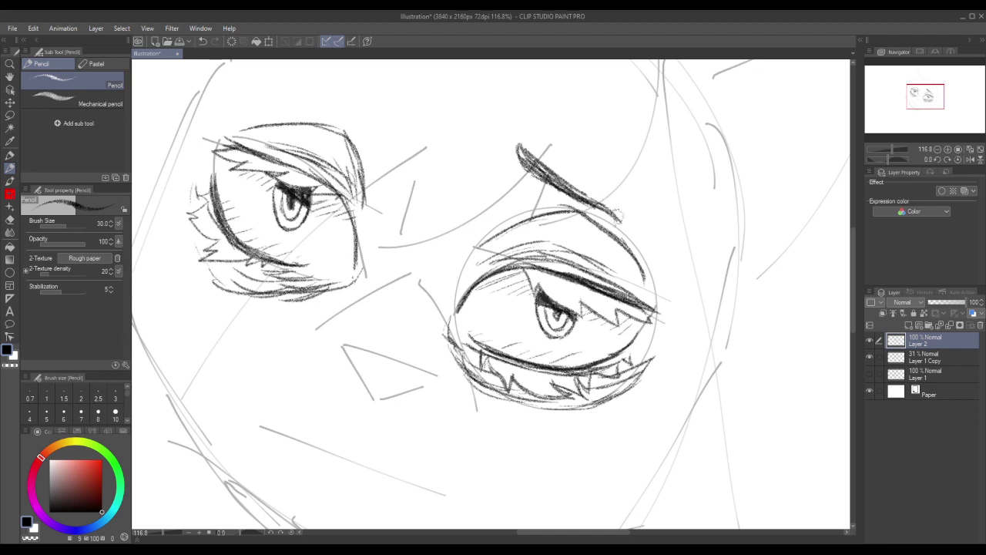
{"action": "mouse_move", "coordinate": [413, 123]}
{"action": "left_mouse_down"}
{"action": "mouse_move", "coordinate": [267, 108]}
{"action": "mouse_move", "coordinate": [399, 110]}
{"action": "mouse_move", "coordinate": [405, 117]}
{"action": "mouse_move", "coordinate": [380, 127]}
{"action": "mouse_move", "coordinate": [397, 124]}
{"action": "left_mouse_up"}
Add small fur tufts at the right eyebrow's inner end and hatch shading between both eyebrows and their eyes.
{"action": "mouse_move", "coordinate": [515, 169]}
{"action": "left_mouse_down"}
{"action": "mouse_move", "coordinate": [501, 140]}
{"action": "mouse_move", "coordinate": [534, 191]}
{"action": "mouse_move", "coordinate": [482, 169]}
{"action": "mouse_move", "coordinate": [503, 177]}
{"action": "mouse_move", "coordinate": [482, 212]}
{"action": "mouse_move", "coordinate": [533, 170]}
{"action": "left_mouse_up"}
{"action": "key", "text": "ctrl+z"}
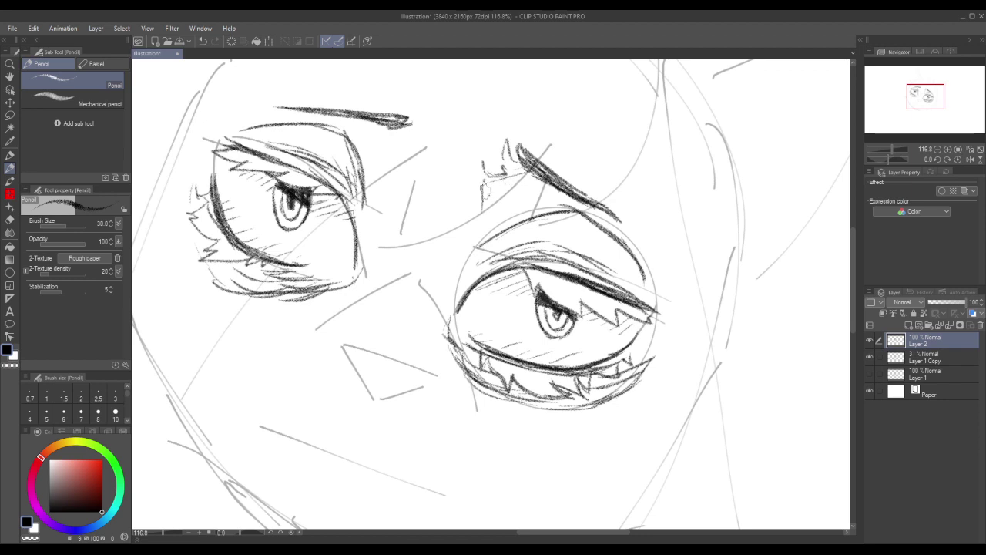
{"action": "mouse_move", "coordinate": [486, 193]}
{"action": "left_mouse_down"}
{"action": "mouse_move", "coordinate": [538, 180]}
{"action": "mouse_move", "coordinate": [484, 210]}
{"action": "left_mouse_up"}
{"action": "mouse_move", "coordinate": [547, 198]}
{"action": "left_mouse_down"}
{"action": "mouse_move", "coordinate": [487, 224]}
{"action": "mouse_move", "coordinate": [598, 202]}
{"action": "mouse_move", "coordinate": [605, 218]}
{"action": "left_mouse_up"}
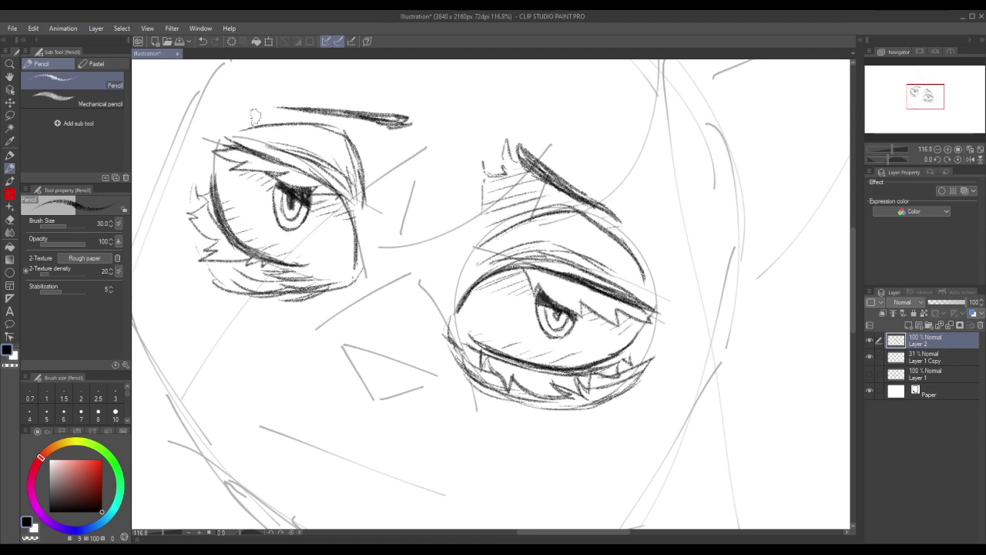
{"action": "left_click_drag", "start_coordinate": [286, 112], "coordinate": [359, 116]}
{"action": "left_click_drag", "start_coordinate": [305, 133], "coordinate": [379, 123]}
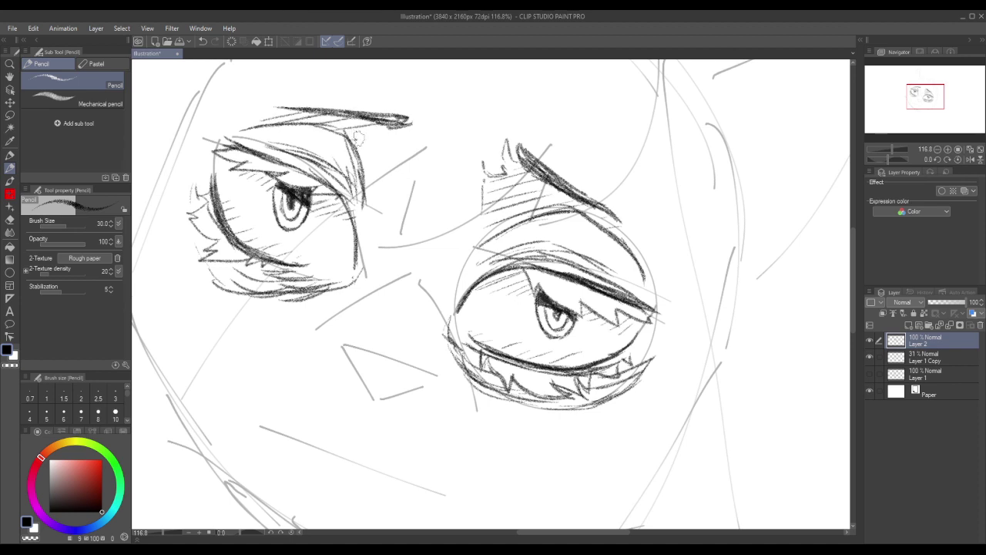
{"action": "mouse_move", "coordinate": [355, 157]}
{"action": "left_mouse_down"}
{"action": "mouse_move", "coordinate": [421, 139]}
{"action": "mouse_move", "coordinate": [363, 178]}
{"action": "left_mouse_up"}
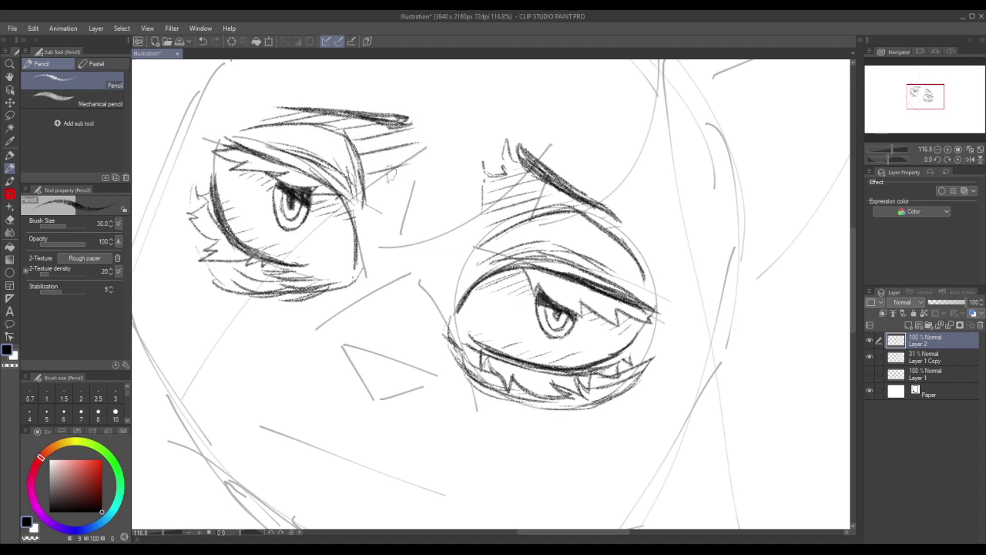
Toggle Layer 1 Copy's visibility to check the eyes and eyebrows with and without the sketch, ending with it hidden.
{"action": "left_click", "coordinate": [869, 356]}
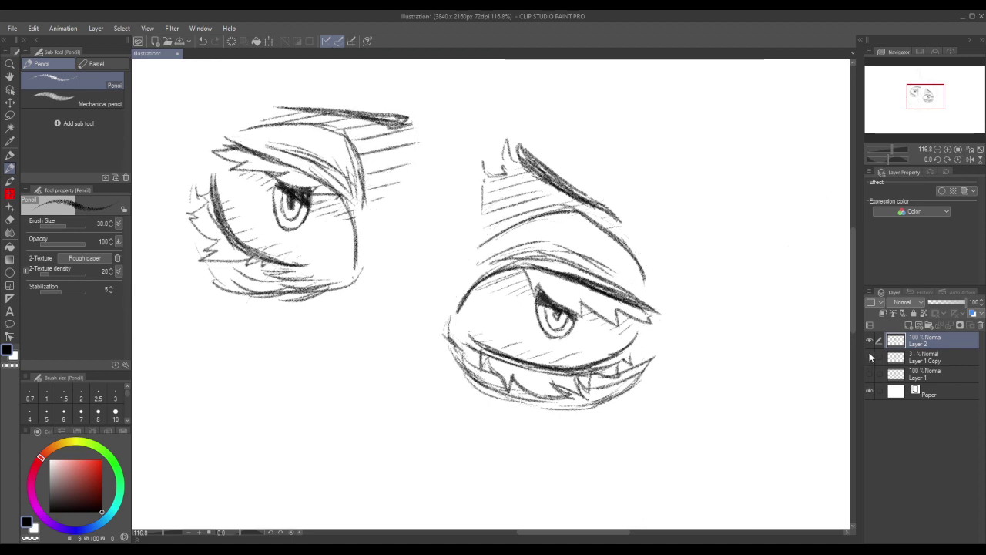
{"action": "left_click", "coordinate": [869, 356]}
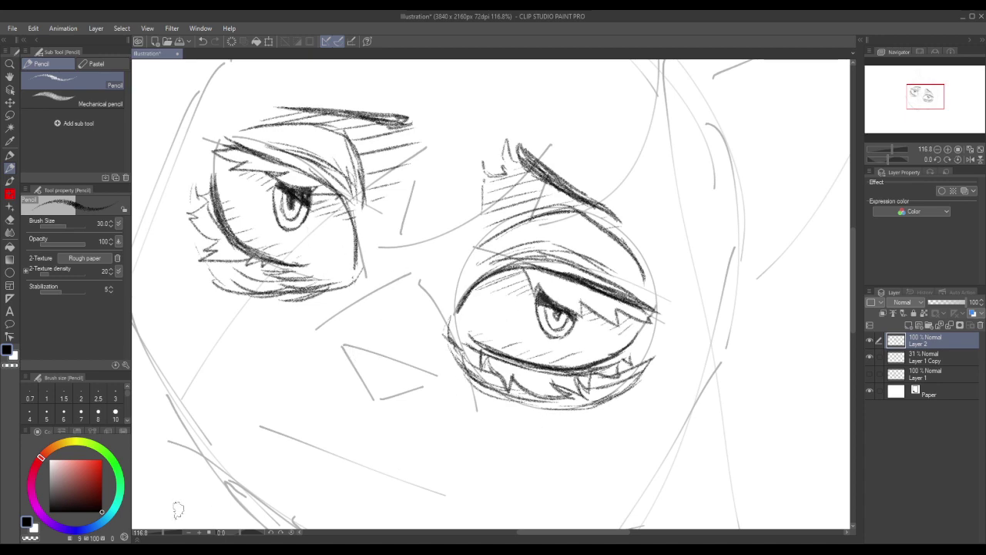
{"action": "left_click_drag", "start_coordinate": [164, 533], "coordinate": [157, 533]}
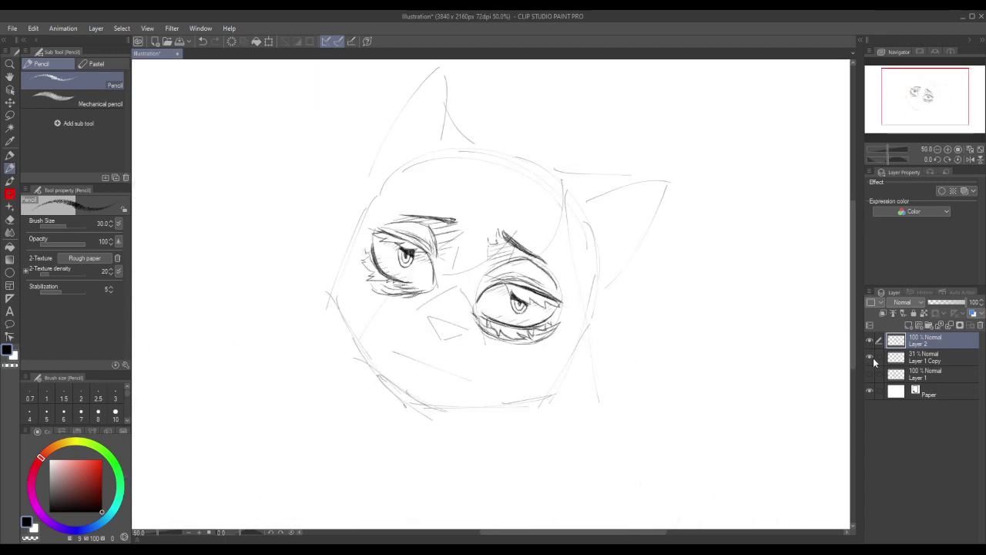
{"action": "left_click", "coordinate": [870, 357]}
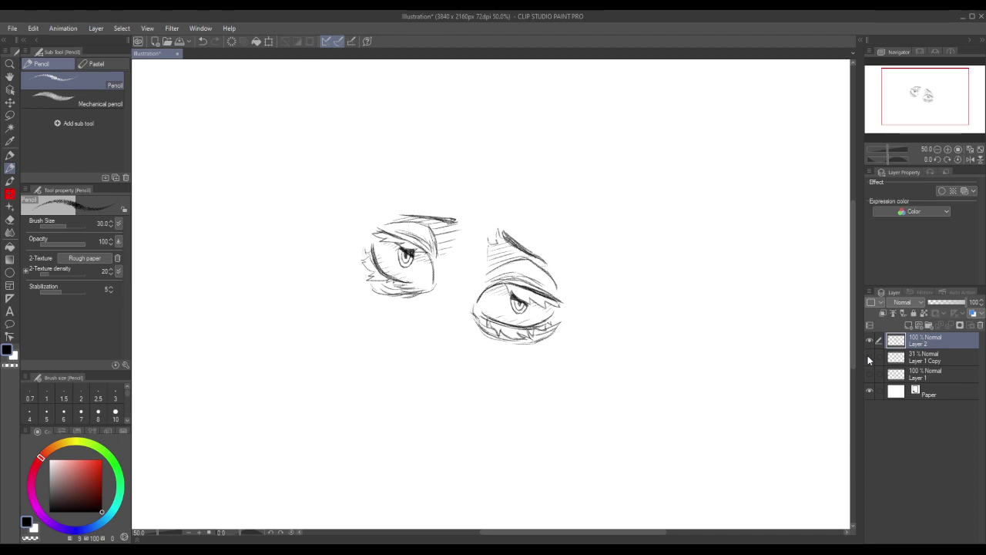
{"action": "left_click", "coordinate": [870, 357]}
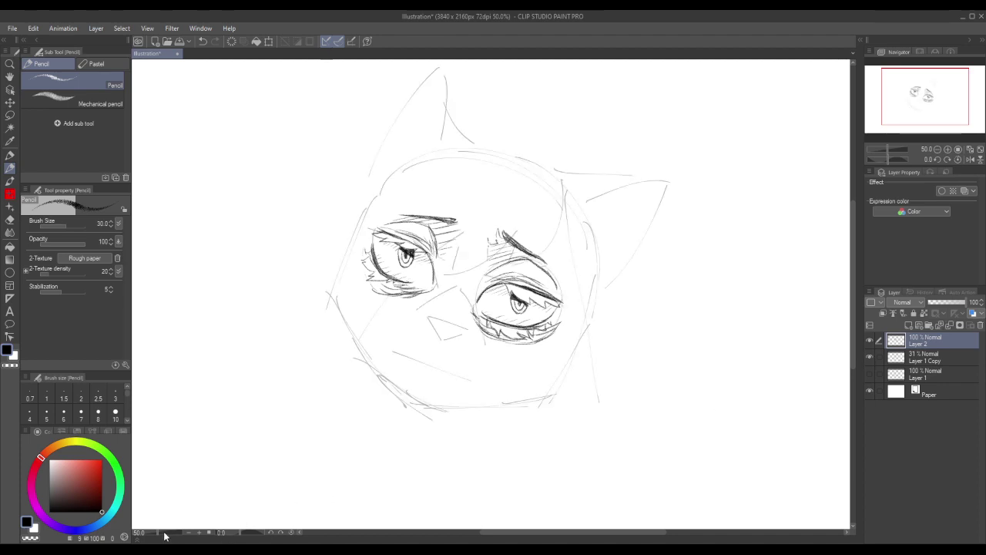
{"action": "left_click_drag", "start_coordinate": [158, 533], "coordinate": [159, 533]}
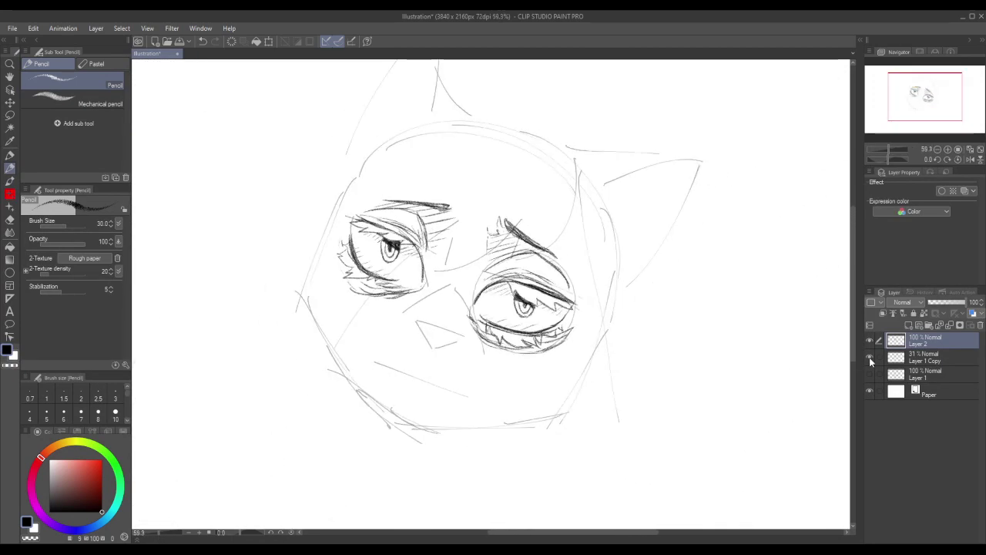
{"action": "left_click", "coordinate": [869, 357]}
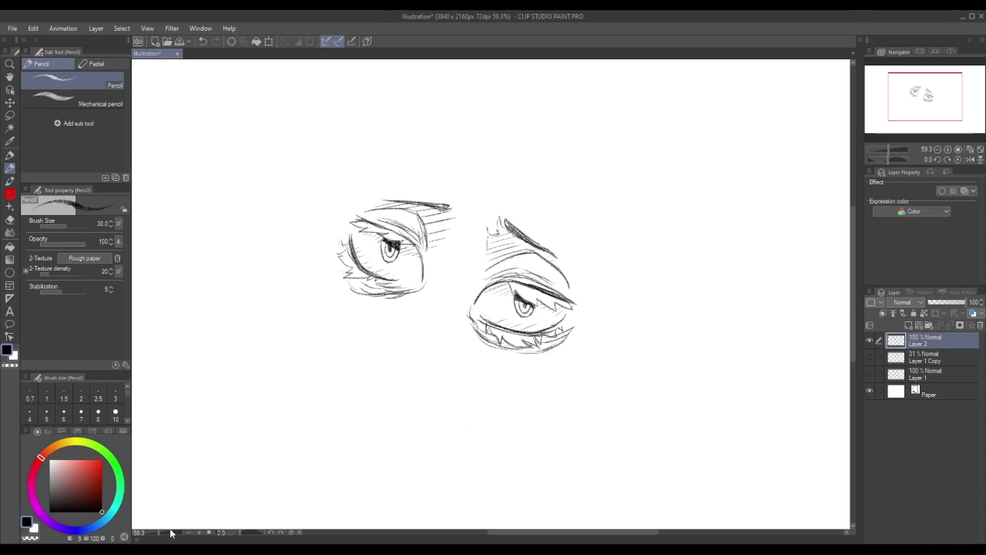
Erase the right eye's iris, pupil and dark shading beneath the lashes.
{"action": "left_click_drag", "start_coordinate": [160, 533], "coordinate": [167, 531]}
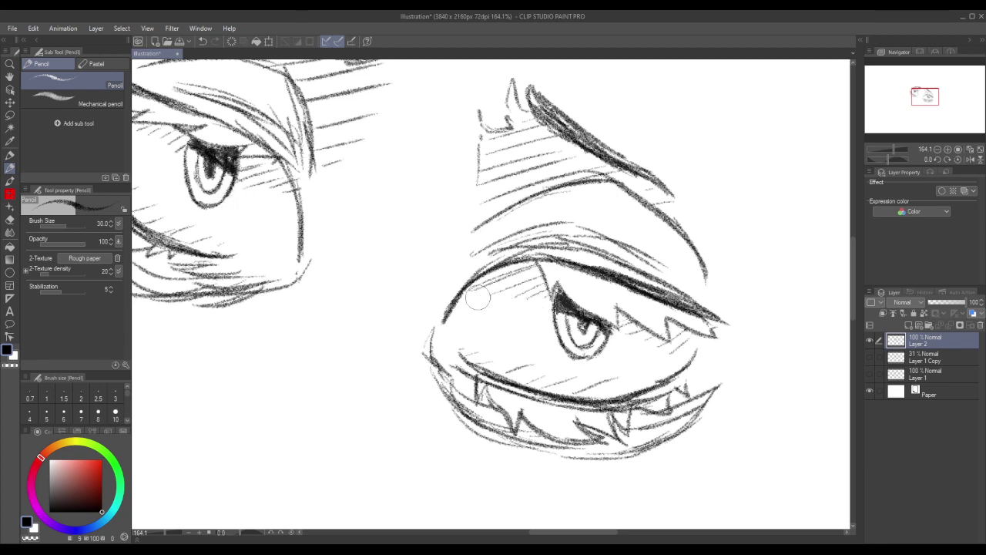
{"action": "left_click_drag", "start_coordinate": [165, 533], "coordinate": [162, 534]}
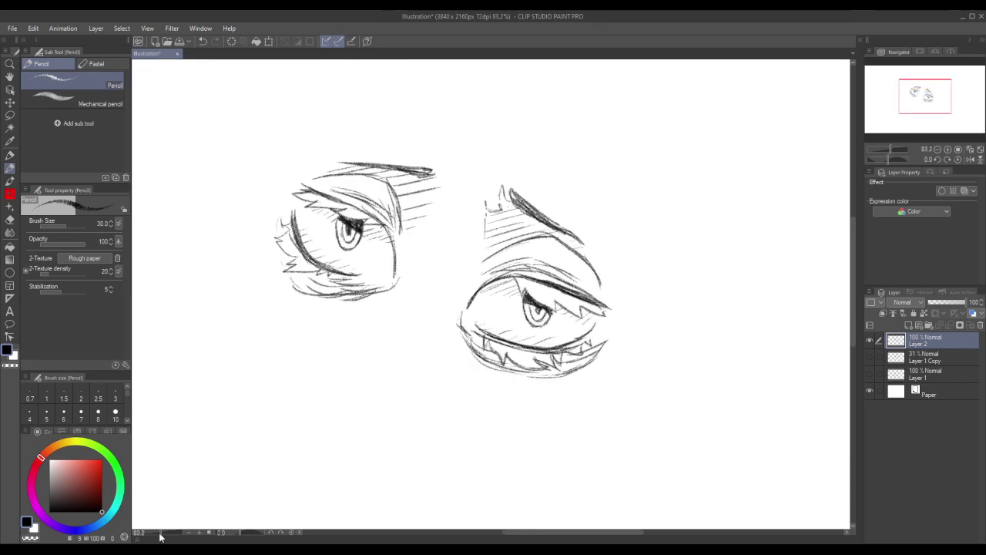
{"action": "left_click_drag", "start_coordinate": [161, 533], "coordinate": [163, 534]}
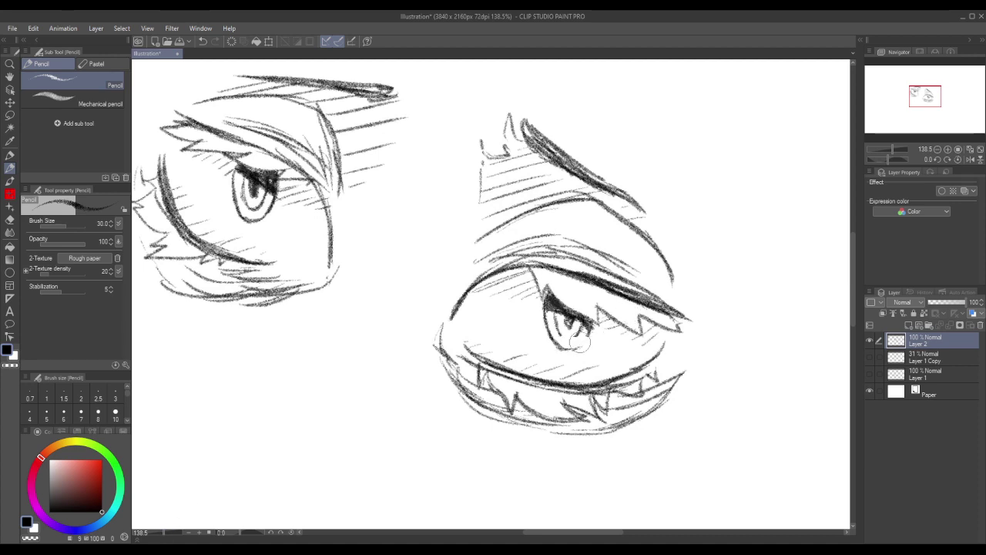
{"action": "mouse_move", "coordinate": [579, 343]}
{"action": "left_mouse_down"}
{"action": "mouse_move", "coordinate": [549, 342]}
{"action": "mouse_move", "coordinate": [567, 348]}
{"action": "mouse_move", "coordinate": [546, 327]}
{"action": "mouse_move", "coordinate": [557, 332]}
{"action": "mouse_move", "coordinate": [548, 295]}
{"action": "mouse_move", "coordinate": [565, 312]}
{"action": "mouse_move", "coordinate": [548, 295]}
{"action": "mouse_move", "coordinate": [569, 321]}
{"action": "mouse_move", "coordinate": [560, 316]}
{"action": "mouse_move", "coordinate": [597, 333]}
{"action": "mouse_move", "coordinate": [560, 314]}
{"action": "mouse_move", "coordinate": [590, 337]}
{"action": "left_mouse_up"}
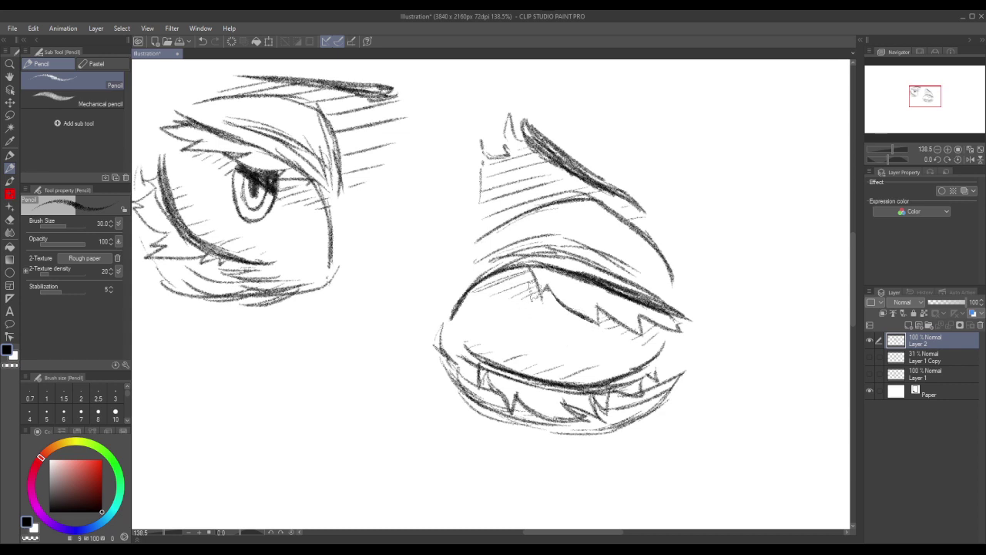
Try out several curved iris outlines beneath the right eye's lashes and undo them.
{"action": "left_click_drag", "start_coordinate": [531, 293], "coordinate": [536, 329]}
{"action": "key", "text": "ctrl+z"}
{"action": "mouse_move", "coordinate": [538, 305]}
{"action": "left_mouse_down"}
{"action": "mouse_move", "coordinate": [544, 334]}
{"action": "mouse_move", "coordinate": [560, 339]}
{"action": "left_mouse_up"}
{"action": "key", "text": "ctrl+z"}
{"action": "mouse_move", "coordinate": [534, 301]}
{"action": "left_mouse_down"}
{"action": "mouse_move", "coordinate": [557, 340]}
{"action": "mouse_move", "coordinate": [559, 326]}
{"action": "mouse_move", "coordinate": [545, 335]}
{"action": "mouse_move", "coordinate": [577, 327]}
{"action": "left_mouse_up"}
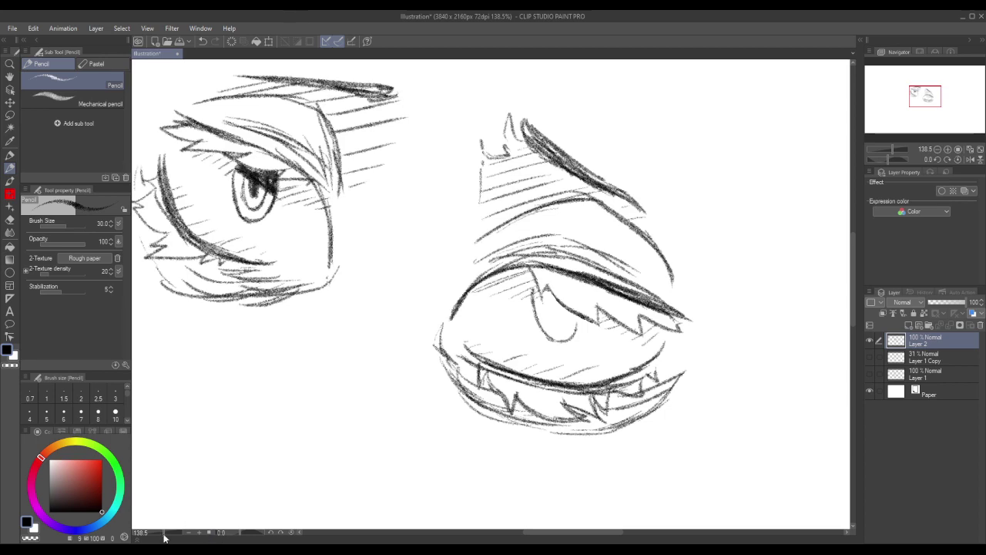
{"action": "left_click_drag", "start_coordinate": [163, 534], "coordinate": [161, 534]}
{"action": "key", "text": "ctrl+z"}
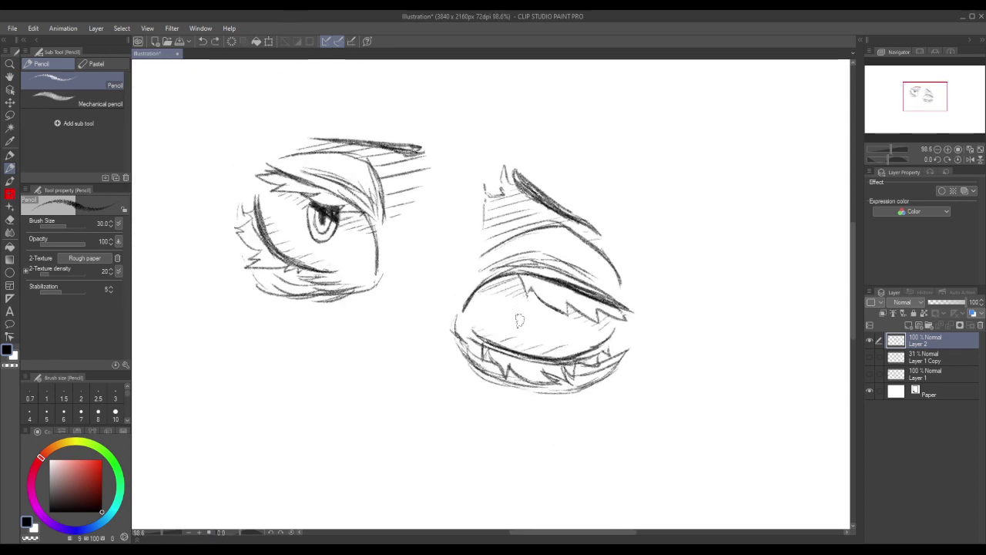
{"action": "mouse_move", "coordinate": [518, 319]}
{"action": "left_mouse_down"}
{"action": "mouse_move", "coordinate": [533, 323]}
{"action": "mouse_move", "coordinate": [535, 300]}
{"action": "left_mouse_up"}
{"action": "key", "text": "ctrl+z"}
{"action": "key", "text": "ctrl+z"}
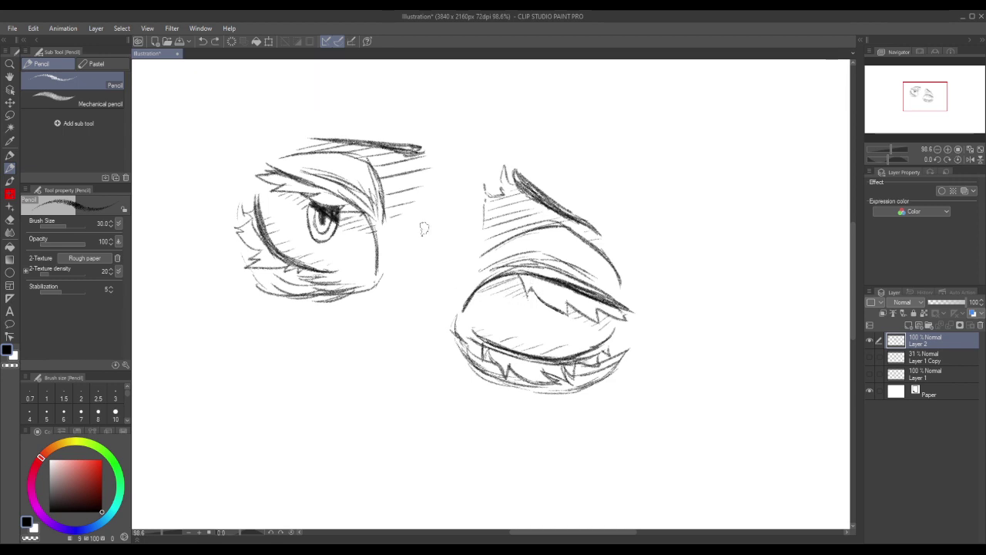
Add a new layer above Layer 2 and trace a full oval over the left eye's iris as a guide.
{"action": "left_click", "coordinate": [917, 371]}
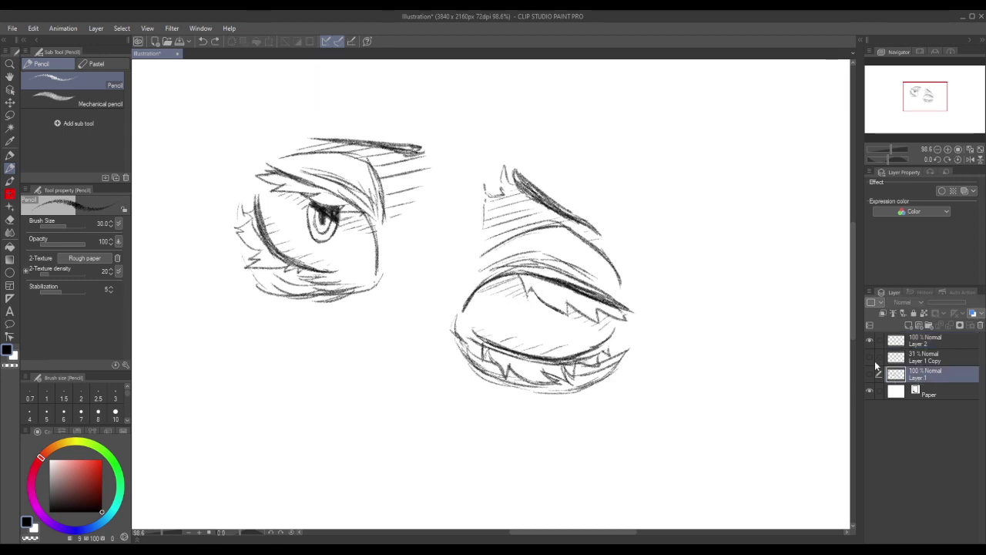
{"action": "left_click", "coordinate": [929, 343]}
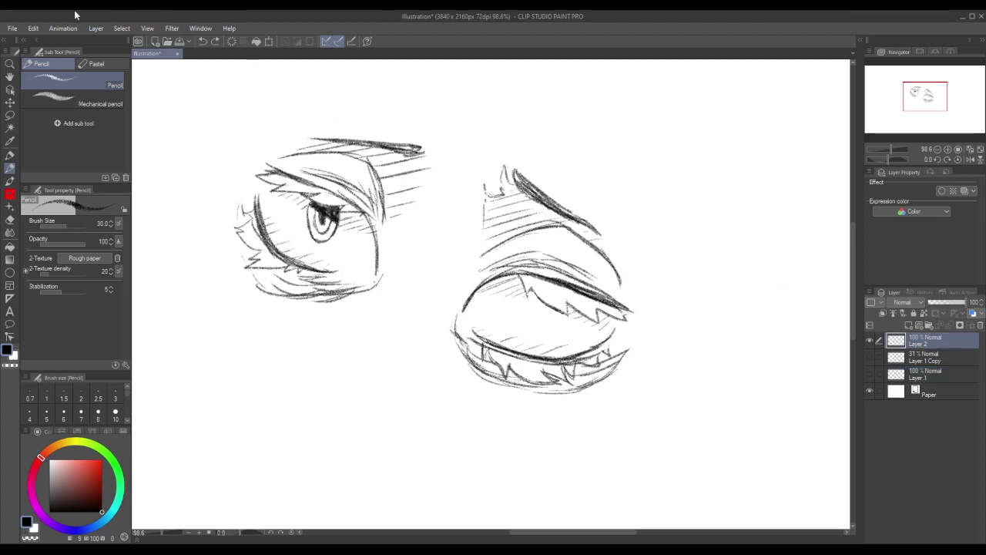
{"action": "key", "text": "ctrl+shift+n"}
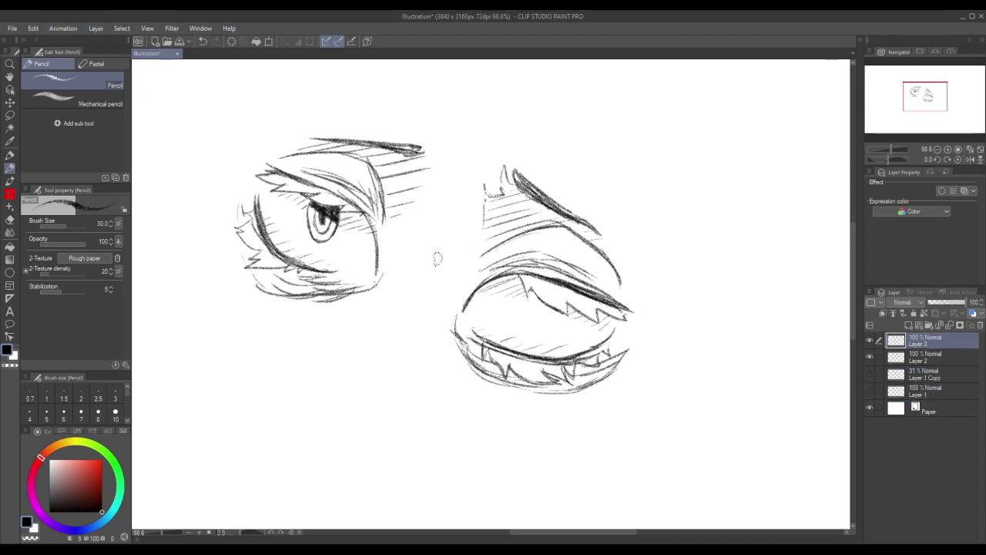
{"action": "left_click_drag", "start_coordinate": [313, 233], "coordinate": [325, 235]}
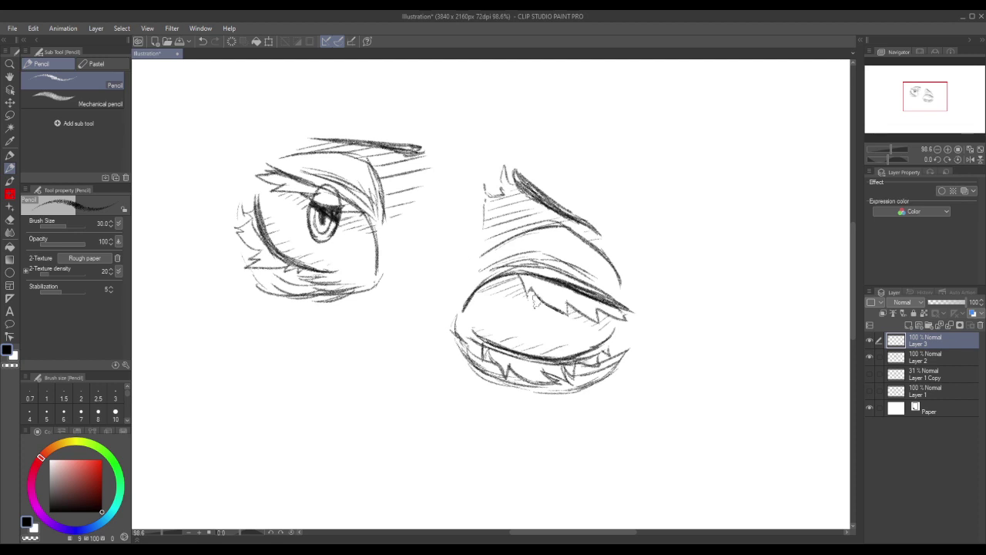
Try out several oval iris guides beneath the right eye's upper lashes and undo them.
{"action": "mouse_move", "coordinate": [518, 320]}
{"action": "left_mouse_down"}
{"action": "mouse_move", "coordinate": [539, 310]}
{"action": "mouse_move", "coordinate": [527, 322]}
{"action": "mouse_move", "coordinate": [539, 333]}
{"action": "mouse_move", "coordinate": [527, 309]}
{"action": "mouse_move", "coordinate": [524, 321]}
{"action": "mouse_move", "coordinate": [532, 315]}
{"action": "mouse_move", "coordinate": [515, 309]}
{"action": "mouse_move", "coordinate": [539, 305]}
{"action": "left_mouse_up"}
{"action": "key", "text": "ctrl+z"}
{"action": "key", "text": "ctrl+z"}
{"action": "key", "text": "ctrl+z"}
{"action": "key", "text": "ctrl+z"}
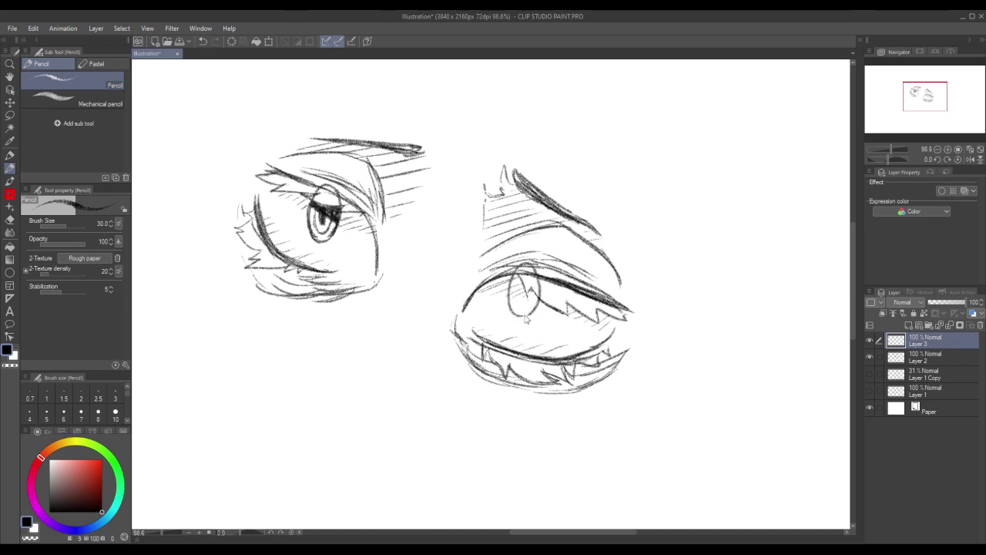
{"action": "key", "text": "ctrl+z"}
{"action": "mouse_move", "coordinate": [513, 316]}
{"action": "left_mouse_down"}
{"action": "mouse_move", "coordinate": [515, 272]}
{"action": "mouse_move", "coordinate": [526, 316]}
{"action": "mouse_move", "coordinate": [535, 297]}
{"action": "mouse_move", "coordinate": [519, 306]}
{"action": "left_mouse_up"}
{"action": "key", "text": "ctrl+z"}
{"action": "key", "text": "ctrl+z"}
{"action": "key", "text": "ctrl+z"}
{"action": "key", "text": "ctrl+z"}
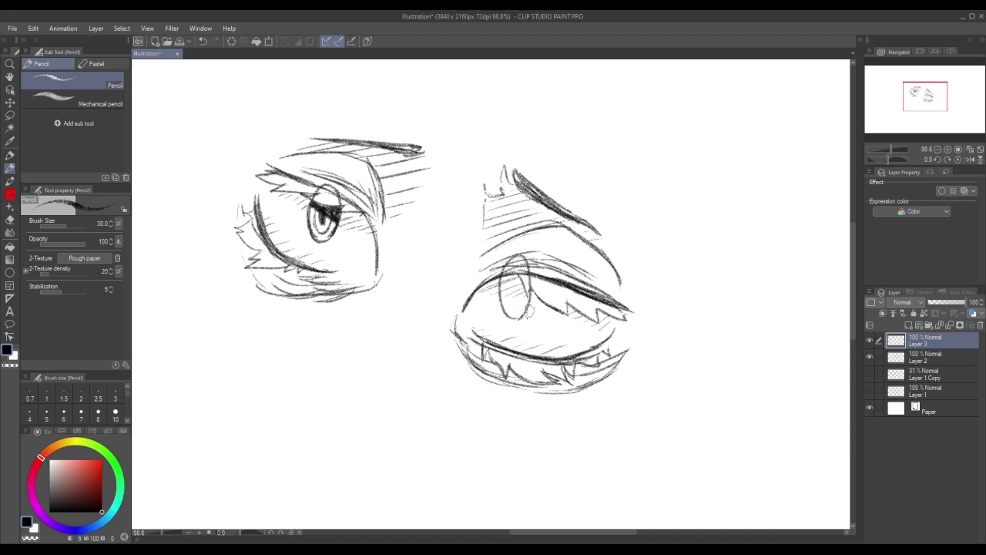
{"action": "key", "text": "ctrl+z"}
{"action": "mouse_move", "coordinate": [512, 317]}
{"action": "left_mouse_down"}
{"action": "mouse_move", "coordinate": [531, 264]}
{"action": "mouse_move", "coordinate": [544, 318]}
{"action": "mouse_move", "coordinate": [535, 264]}
{"action": "mouse_move", "coordinate": [532, 313]}
{"action": "left_mouse_up"}
{"action": "key", "text": "ctrl+z"}
{"action": "key", "text": "ctrl+z"}
{"action": "key", "text": "ctrl+z"}
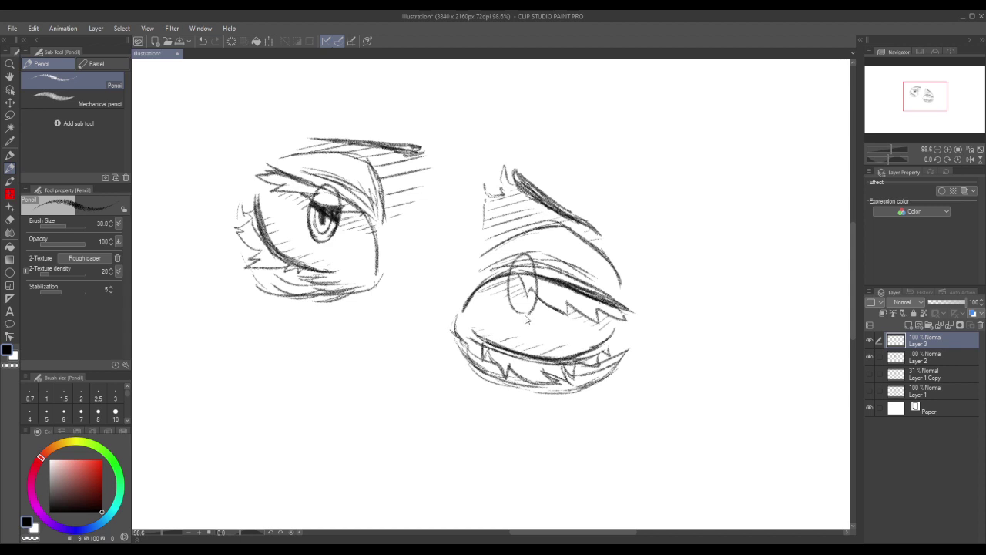
{"action": "key", "text": "ctrl+z"}
Draw an oval iris guide with a shaded pupil in the right eye and lower Layer 3's opacity to 30%.
{"action": "mouse_move", "coordinate": [513, 316]}
{"action": "left_mouse_down"}
{"action": "mouse_move", "coordinate": [512, 279]}
{"action": "mouse_move", "coordinate": [538, 299]}
{"action": "mouse_move", "coordinate": [503, 281]}
{"action": "mouse_move", "coordinate": [531, 309]}
{"action": "mouse_move", "coordinate": [515, 261]}
{"action": "mouse_move", "coordinate": [534, 306]}
{"action": "mouse_move", "coordinate": [509, 253]}
{"action": "mouse_move", "coordinate": [535, 307]}
{"action": "mouse_move", "coordinate": [523, 314]}
{"action": "mouse_move", "coordinate": [503, 293]}
{"action": "mouse_move", "coordinate": [532, 296]}
{"action": "mouse_move", "coordinate": [532, 266]}
{"action": "mouse_move", "coordinate": [532, 313]}
{"action": "left_mouse_up"}
{"action": "key", "text": "ctrl+z"}
{"action": "key", "text": "ctrl+z"}
{"action": "key", "text": "ctrl+z"}
{"action": "key", "text": "ctrl+z"}
{"action": "key", "text": "ctrl+z"}
{"action": "key", "text": "ctrl+z"}
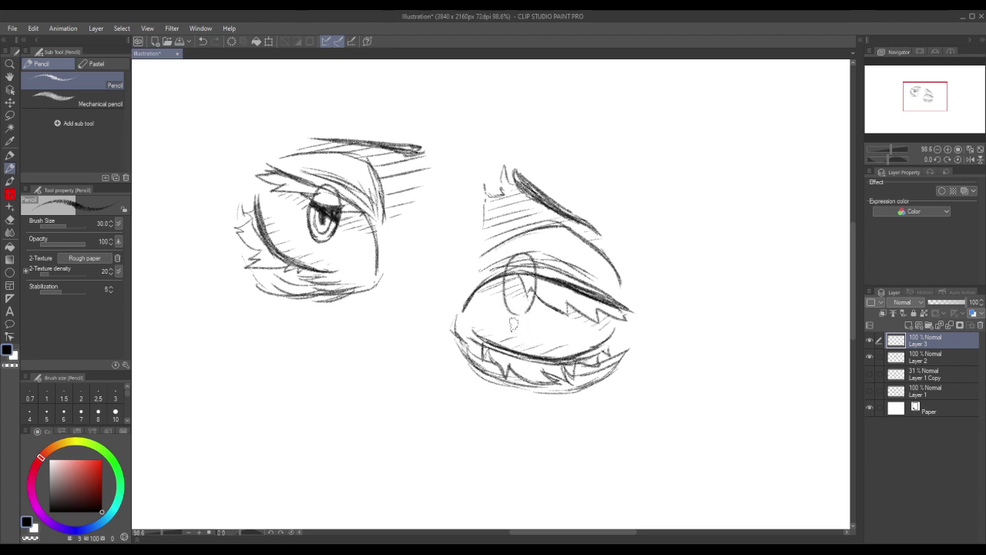
{"action": "mouse_move", "coordinate": [506, 279]}
{"action": "left_mouse_down"}
{"action": "mouse_move", "coordinate": [518, 280]}
{"action": "mouse_move", "coordinate": [521, 302]}
{"action": "mouse_move", "coordinate": [520, 281]}
{"action": "left_mouse_up"}
{"action": "left_click_drag", "start_coordinate": [962, 307], "coordinate": [934, 303]}
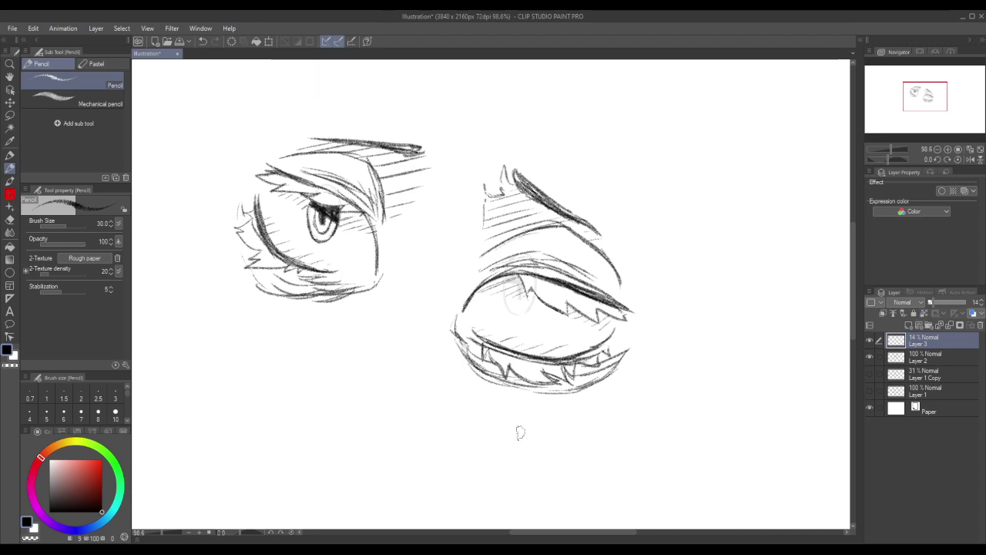
{"action": "left_click_drag", "start_coordinate": [934, 302], "coordinate": [940, 301]}
On Layer 2, draw the right eye's iris outline, inner ring and dark pupil over the faded oval guide.
{"action": "mouse_move", "coordinate": [168, 534]}
{"action": "left_mouse_down"}
{"action": "mouse_move", "coordinate": [184, 534]}
{"action": "mouse_move", "coordinate": [171, 534]}
{"action": "left_mouse_up"}
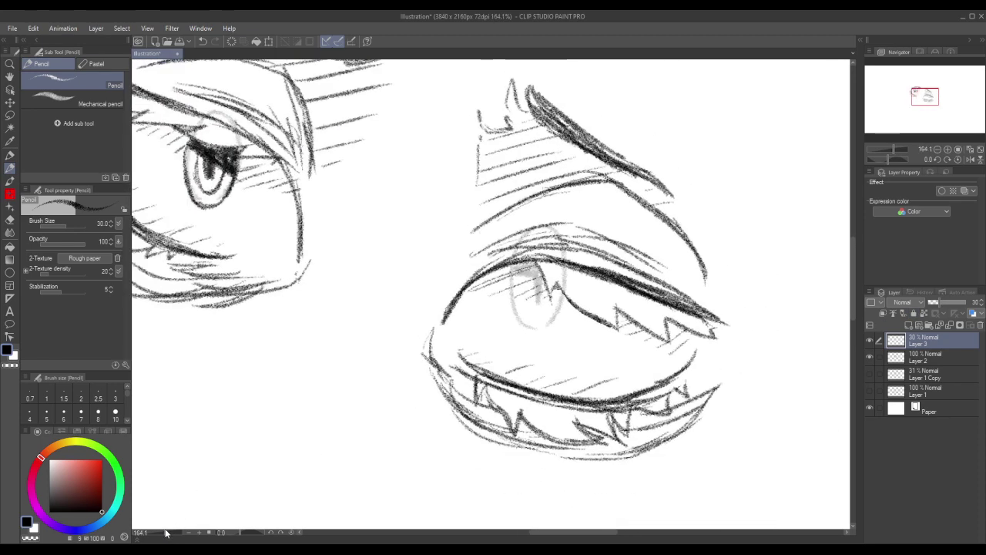
{"action": "left_click", "coordinate": [928, 357]}
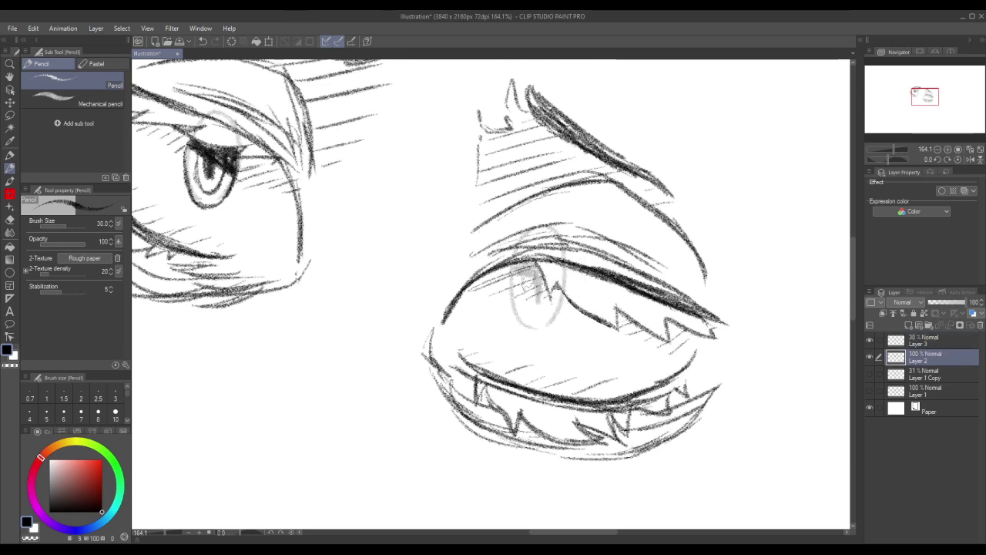
{"action": "mouse_move", "coordinate": [511, 265]}
{"action": "left_mouse_down"}
{"action": "mouse_move", "coordinate": [519, 315]}
{"action": "mouse_move", "coordinate": [532, 322]}
{"action": "mouse_move", "coordinate": [524, 326]}
{"action": "mouse_move", "coordinate": [537, 330]}
{"action": "mouse_move", "coordinate": [558, 307]}
{"action": "mouse_move", "coordinate": [555, 319]}
{"action": "mouse_move", "coordinate": [563, 289]}
{"action": "left_mouse_up"}
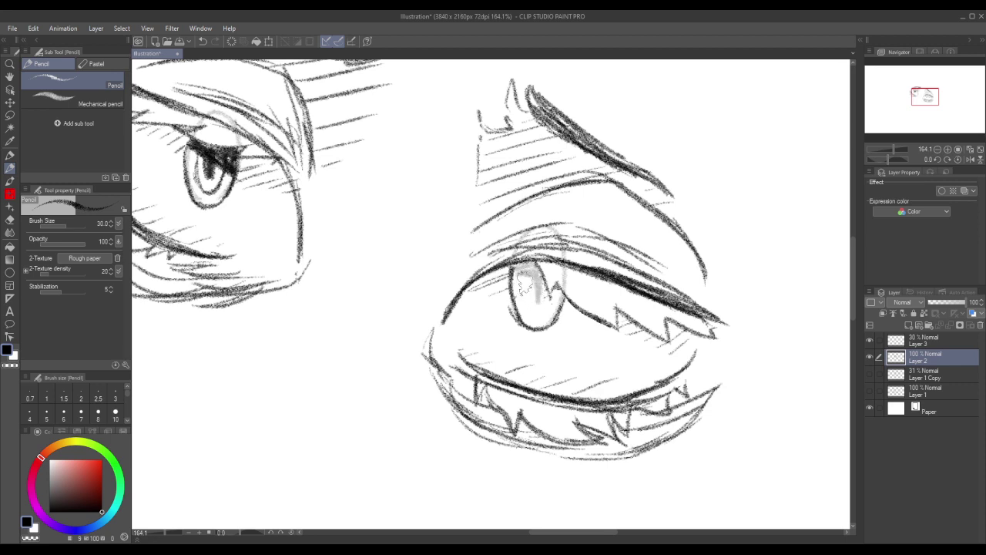
{"action": "left_click_drag", "start_coordinate": [524, 282], "coordinate": [538, 299]}
{"action": "mouse_move", "coordinate": [525, 294]}
{"action": "left_mouse_down"}
{"action": "mouse_move", "coordinate": [535, 311]}
{"action": "mouse_move", "coordinate": [550, 299]}
{"action": "left_mouse_up"}
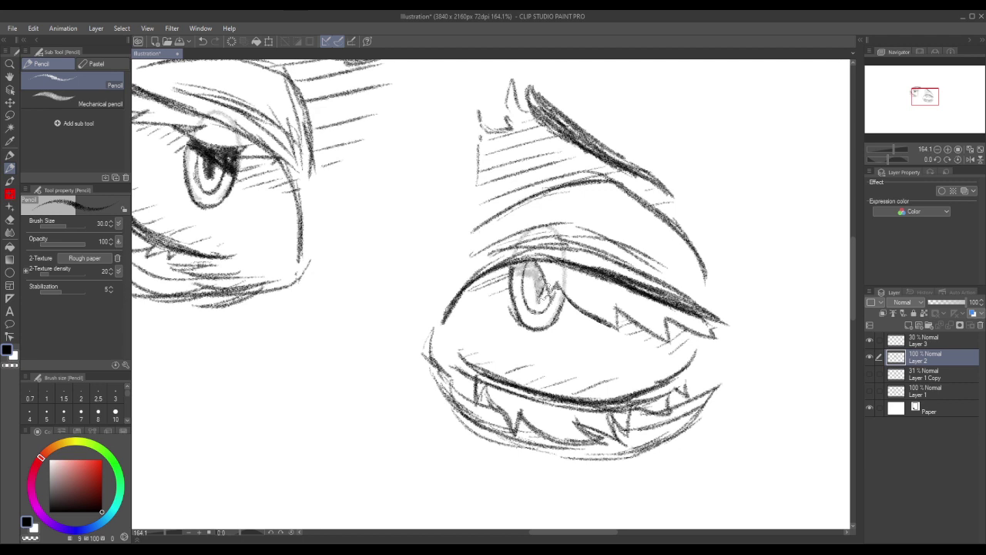
{"action": "left_click_drag", "start_coordinate": [534, 270], "coordinate": [537, 293]}
{"action": "mouse_move", "coordinate": [538, 267]}
{"action": "left_mouse_down"}
{"action": "mouse_move", "coordinate": [545, 288]}
{"action": "mouse_move", "coordinate": [538, 296]}
{"action": "left_mouse_up"}
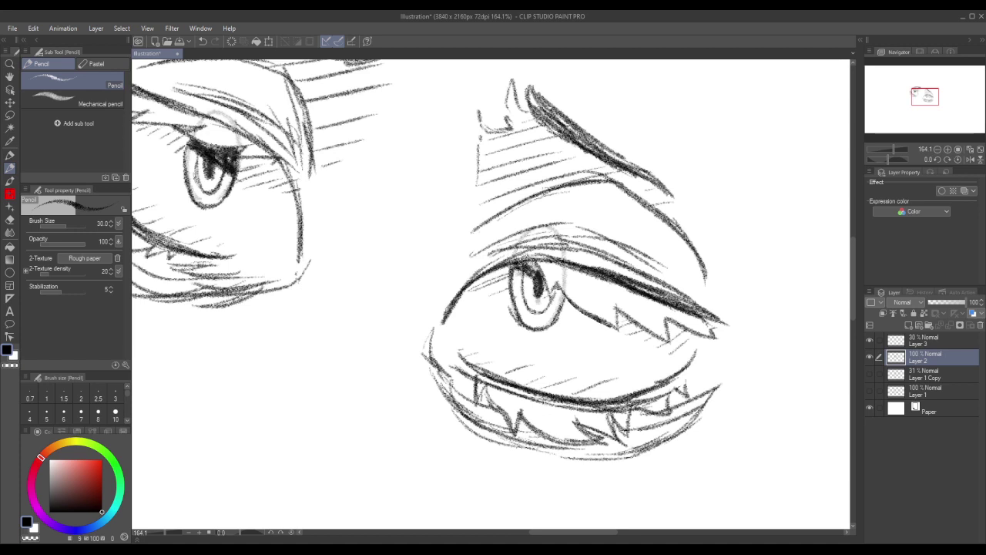
Darken the lash shadow across the right iris and touch up the upper and side edges of both irises.
{"action": "left_click_drag", "start_coordinate": [524, 254], "coordinate": [544, 270]}
{"action": "mouse_move", "coordinate": [545, 298]}
{"action": "left_mouse_down"}
{"action": "mouse_move", "coordinate": [555, 294]}
{"action": "mouse_move", "coordinate": [565, 312]}
{"action": "left_mouse_up"}
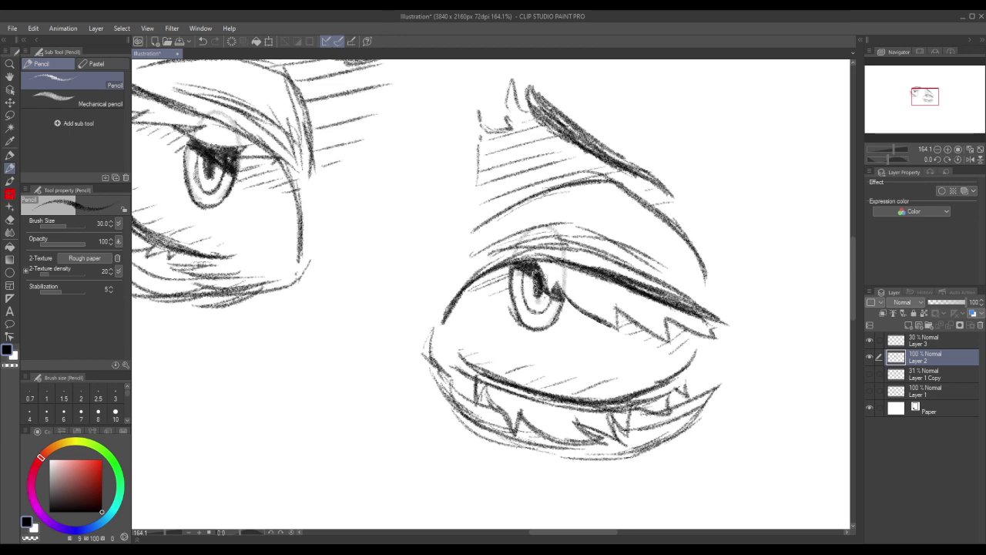
{"action": "mouse_move", "coordinate": [538, 271]}
{"action": "left_mouse_down"}
{"action": "mouse_move", "coordinate": [541, 295]}
{"action": "mouse_move", "coordinate": [558, 307]}
{"action": "left_mouse_up"}
{"action": "left_click_drag", "start_coordinate": [218, 158], "coordinate": [236, 188]}
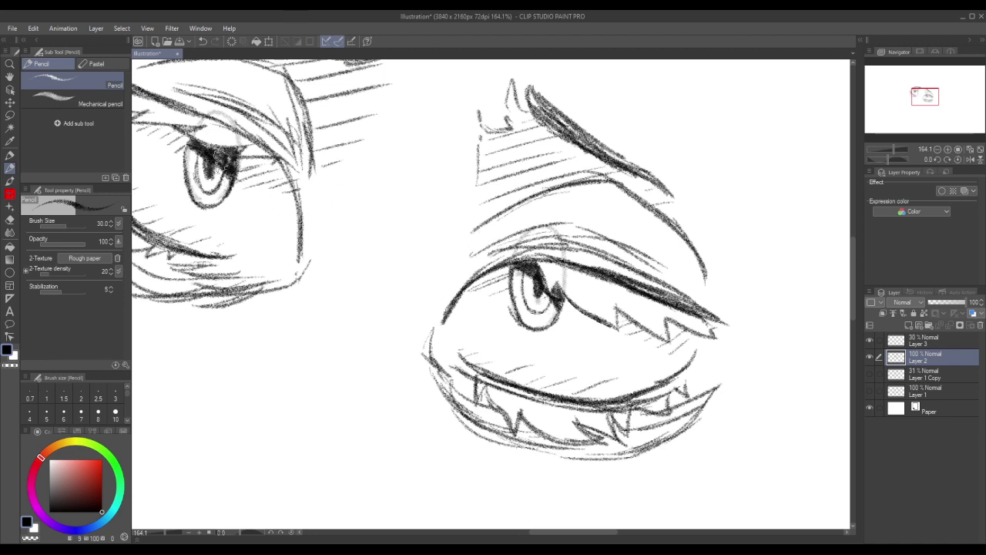
{"action": "mouse_move", "coordinate": [196, 145]}
{"action": "left_mouse_down"}
{"action": "mouse_move", "coordinate": [229, 158]}
{"action": "mouse_move", "coordinate": [191, 156]}
{"action": "left_mouse_up"}
{"action": "mouse_move", "coordinate": [532, 266]}
{"action": "left_mouse_down"}
{"action": "mouse_move", "coordinate": [524, 289]}
{"action": "mouse_move", "coordinate": [508, 286]}
{"action": "mouse_move", "coordinate": [532, 290]}
{"action": "left_mouse_up"}
{"action": "left_click_drag", "start_coordinate": [563, 296], "coordinate": [550, 322]}
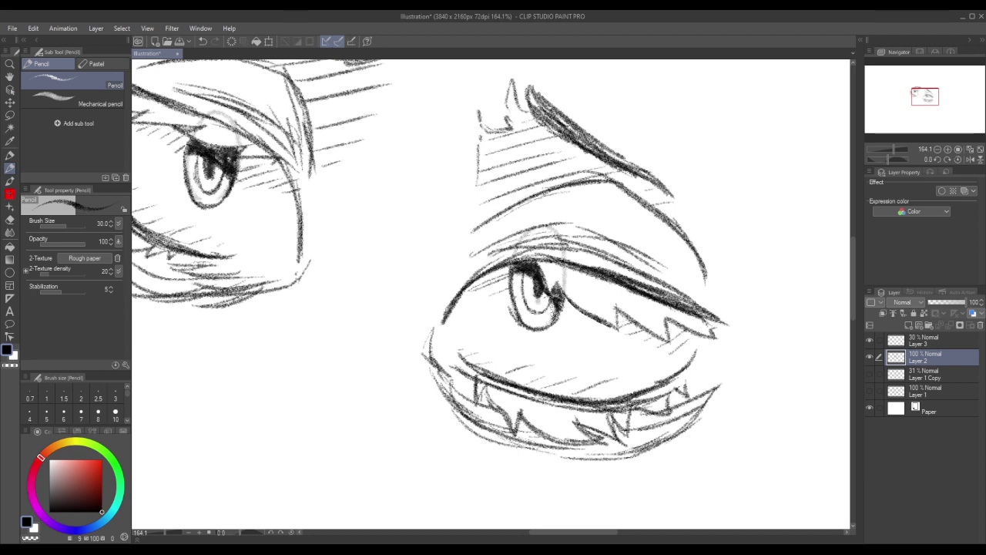
Thicken the outlines of both irises and try out short radial strokes inside them.
{"action": "mouse_move", "coordinate": [235, 177]}
{"action": "left_mouse_down"}
{"action": "mouse_move", "coordinate": [225, 195]}
{"action": "mouse_move", "coordinate": [200, 206]}
{"action": "mouse_move", "coordinate": [186, 154]}
{"action": "left_mouse_up"}
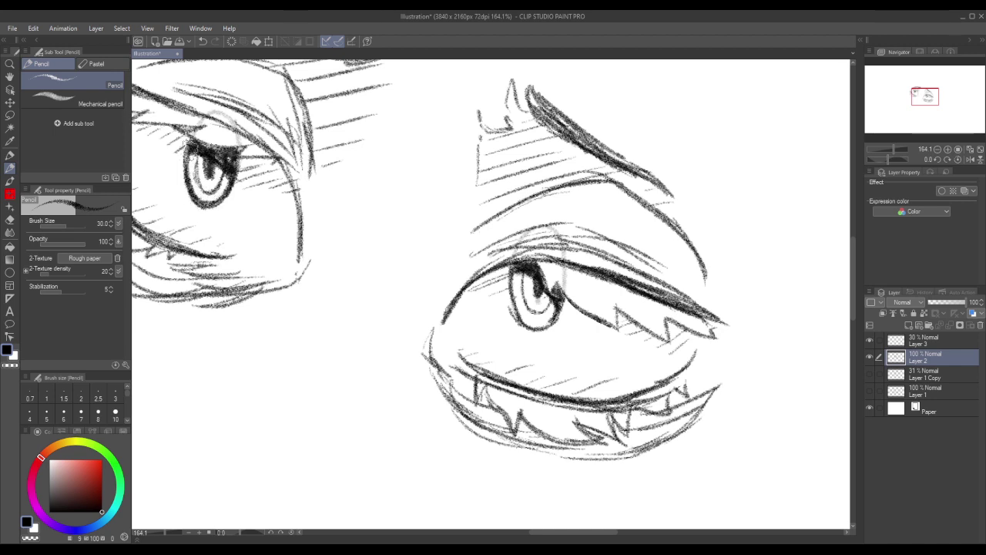
{"action": "mouse_move", "coordinate": [543, 306]}
{"action": "left_mouse_down"}
{"action": "mouse_move", "coordinate": [544, 332]}
{"action": "mouse_move", "coordinate": [558, 315]}
{"action": "mouse_move", "coordinate": [548, 331]}
{"action": "mouse_move", "coordinate": [510, 311]}
{"action": "mouse_move", "coordinate": [532, 332]}
{"action": "mouse_move", "coordinate": [525, 336]}
{"action": "mouse_move", "coordinate": [511, 285]}
{"action": "mouse_move", "coordinate": [509, 316]}
{"action": "mouse_move", "coordinate": [518, 266]}
{"action": "mouse_move", "coordinate": [508, 309]}
{"action": "mouse_move", "coordinate": [512, 278]}
{"action": "mouse_move", "coordinate": [509, 308]}
{"action": "mouse_move", "coordinate": [506, 287]}
{"action": "left_mouse_up"}
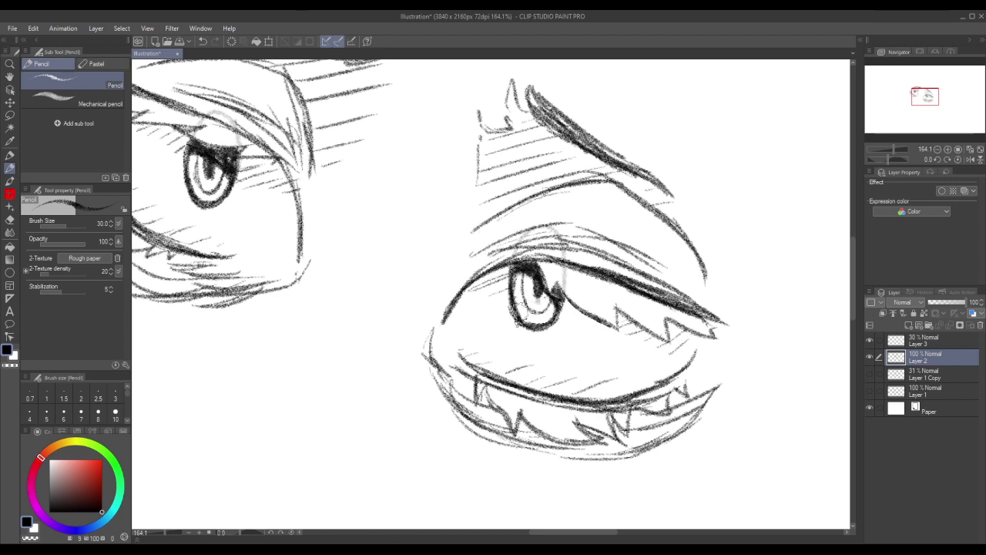
{"action": "left_click_drag", "start_coordinate": [514, 321], "coordinate": [515, 304]}
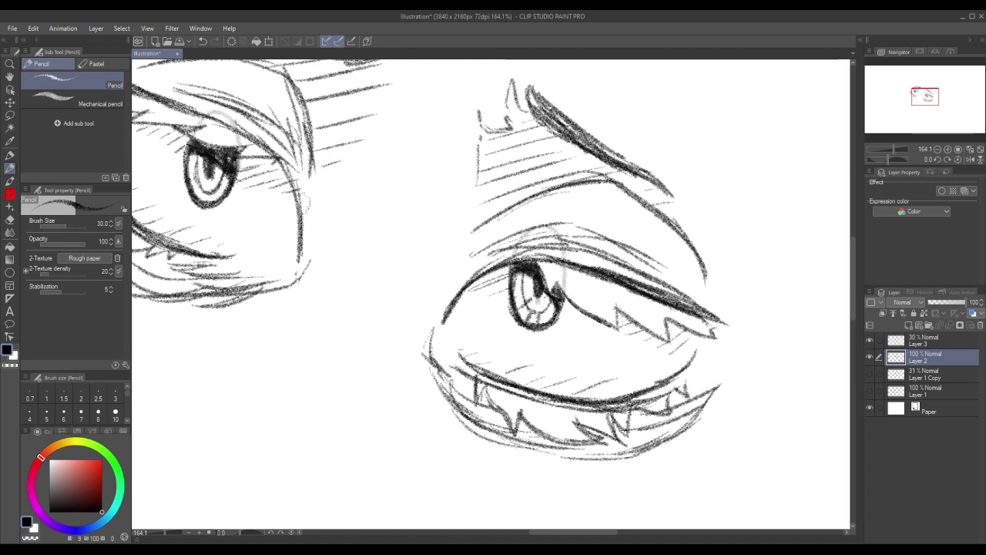
{"action": "mouse_move", "coordinate": [198, 184]}
{"action": "left_mouse_down"}
{"action": "mouse_move", "coordinate": [193, 192]}
{"action": "mouse_move", "coordinate": [206, 202]}
{"action": "left_mouse_up"}
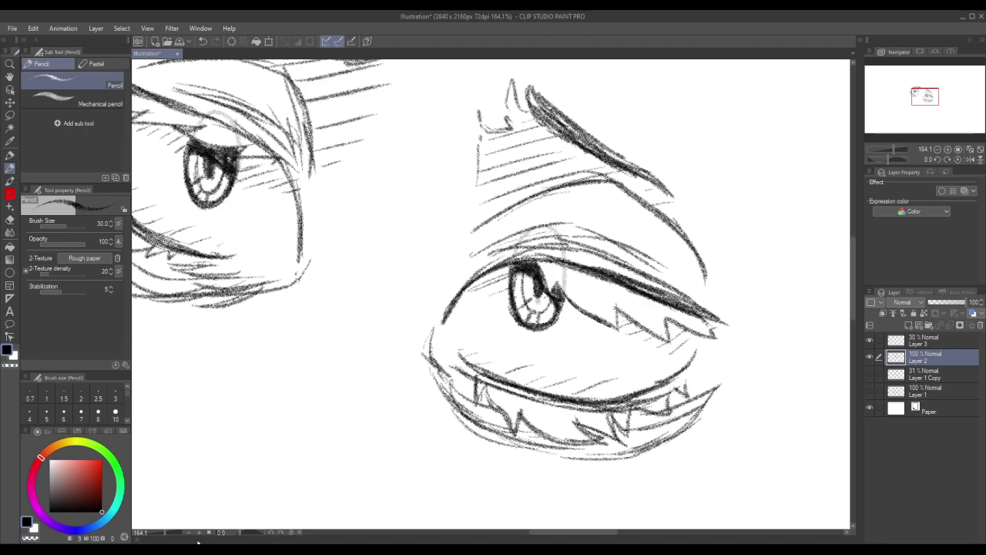
{"action": "left_click_drag", "start_coordinate": [167, 533], "coordinate": [160, 537]}
{"action": "key", "text": "ctrl+z"}
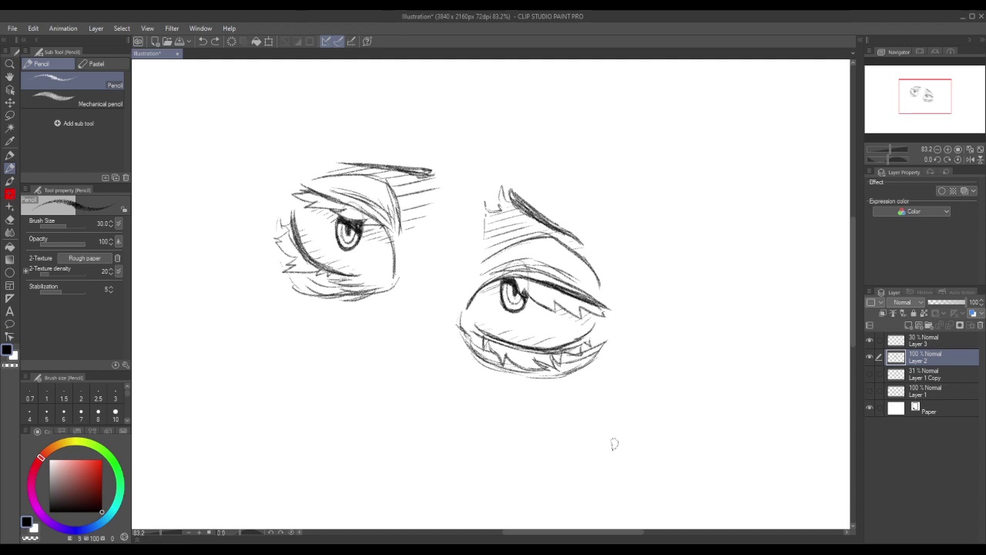
Hide Layer 3, show Layer 1 Copy and draw the nose outline with nostrils over the faded sketch.
{"action": "left_click", "coordinate": [869, 345]}
{"action": "left_click", "coordinate": [870, 376]}
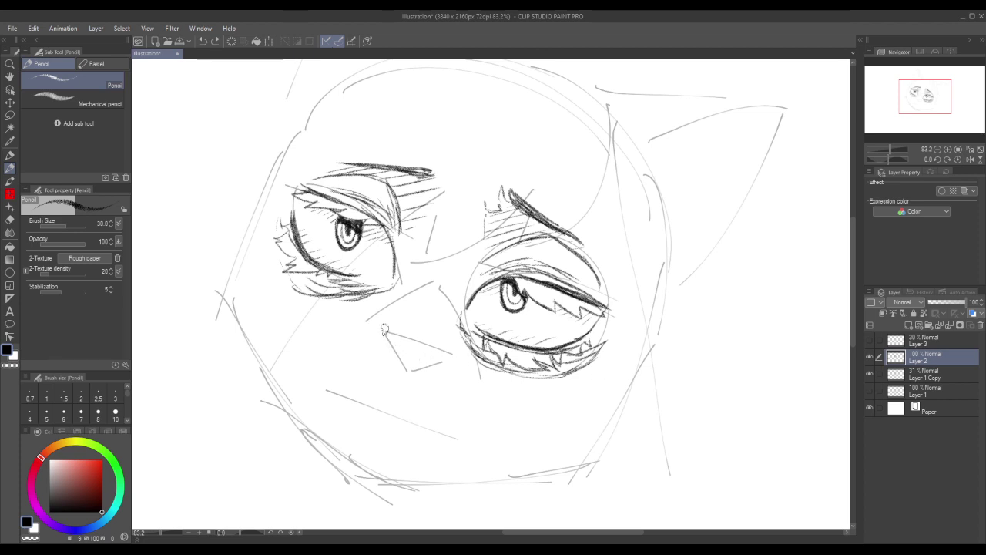
{"action": "mouse_move", "coordinate": [389, 329]}
{"action": "left_mouse_down"}
{"action": "mouse_move", "coordinate": [428, 345]}
{"action": "mouse_move", "coordinate": [417, 349]}
{"action": "mouse_move", "coordinate": [430, 348]}
{"action": "mouse_move", "coordinate": [388, 347]}
{"action": "left_mouse_up"}
{"action": "mouse_move", "coordinate": [386, 331]}
{"action": "left_mouse_down"}
{"action": "mouse_move", "coordinate": [409, 326]}
{"action": "mouse_move", "coordinate": [448, 360]}
{"action": "left_mouse_up"}
{"action": "mouse_move", "coordinate": [392, 330]}
{"action": "left_mouse_down"}
{"action": "mouse_move", "coordinate": [390, 346]}
{"action": "mouse_move", "coordinate": [405, 353]}
{"action": "mouse_move", "coordinate": [409, 372]}
{"action": "mouse_move", "coordinate": [436, 361]}
{"action": "mouse_move", "coordinate": [409, 370]}
{"action": "left_mouse_up"}
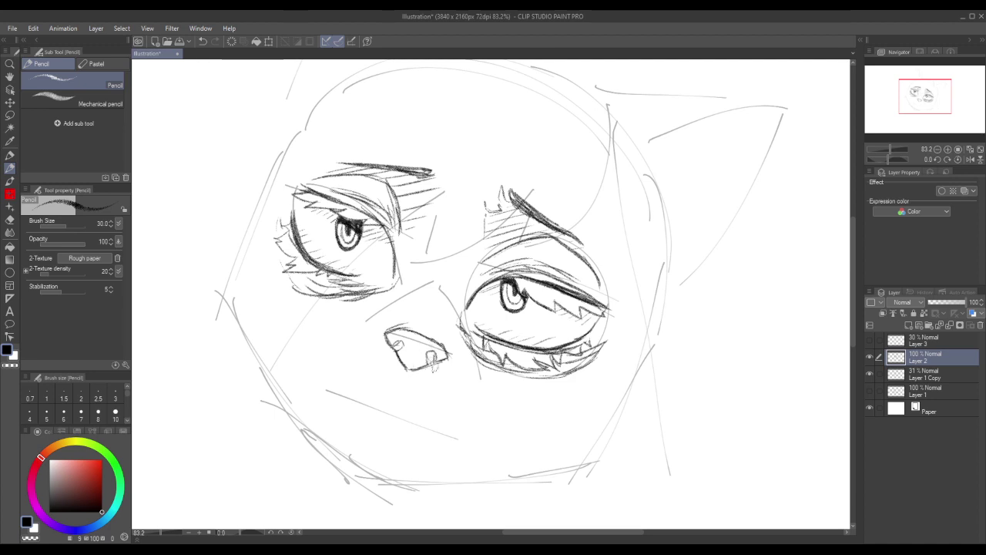
Undo the nose's lower edge and nostrils, redraw them, and add the nose bridge lines above.
{"action": "key", "text": "ctrl+z"}
{"action": "key", "text": "ctrl+z"}
{"action": "key", "text": "ctrl+z"}
{"action": "key", "text": "ctrl+z"}
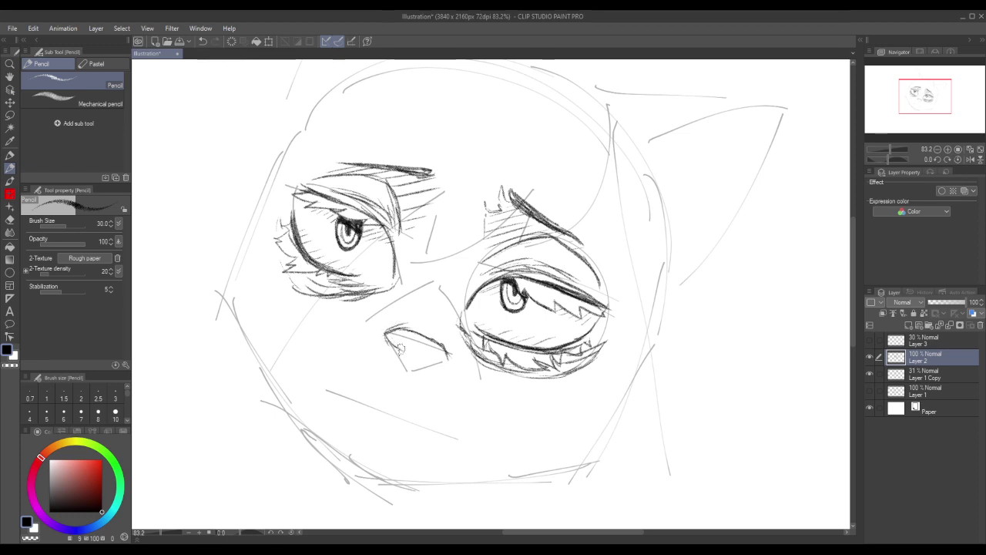
{"action": "mouse_move", "coordinate": [403, 356]}
{"action": "left_mouse_down"}
{"action": "mouse_move", "coordinate": [391, 346]}
{"action": "mouse_move", "coordinate": [411, 375]}
{"action": "mouse_move", "coordinate": [411, 341]}
{"action": "mouse_move", "coordinate": [434, 348]}
{"action": "left_mouse_up"}
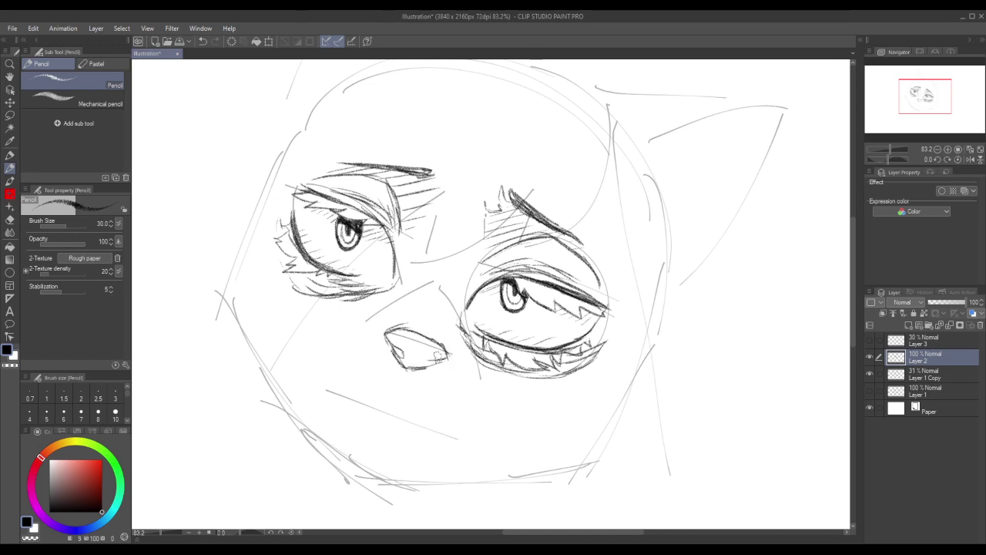
{"action": "mouse_move", "coordinate": [435, 360]}
{"action": "left_mouse_down"}
{"action": "mouse_move", "coordinate": [401, 366]}
{"action": "mouse_move", "coordinate": [390, 351]}
{"action": "mouse_move", "coordinate": [399, 359]}
{"action": "mouse_move", "coordinate": [404, 328]}
{"action": "mouse_move", "coordinate": [446, 350]}
{"action": "mouse_move", "coordinate": [420, 360]}
{"action": "mouse_move", "coordinate": [398, 338]}
{"action": "mouse_move", "coordinate": [439, 348]}
{"action": "left_mouse_up"}
{"action": "key", "text": "ctrl+z"}
{"action": "left_click_drag", "start_coordinate": [389, 327], "coordinate": [441, 323]}
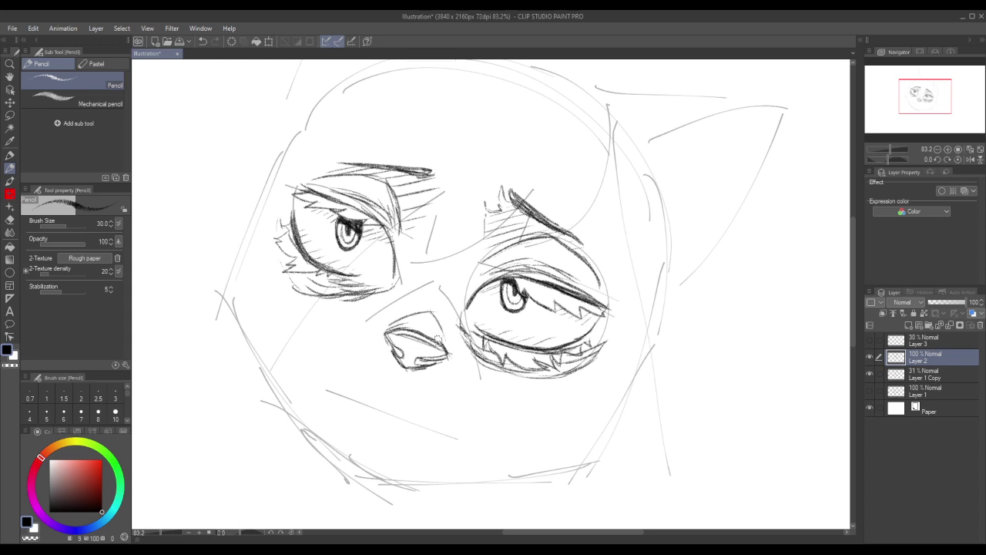
Toggle Layer 1 Copy's visibility to compare the eyes and nose with and without the sketch, ending with it shown.
{"action": "left_click", "coordinate": [870, 375]}
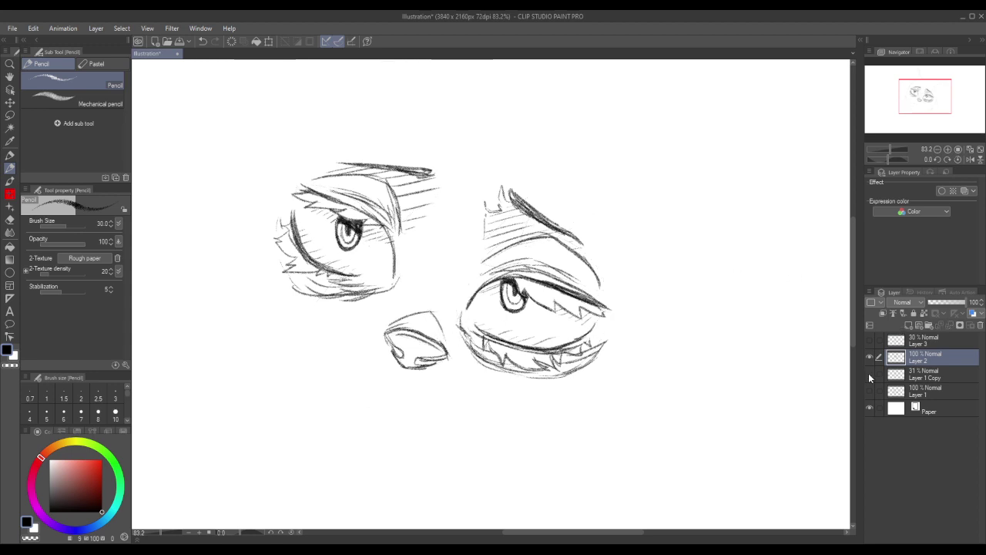
{"action": "left_click", "coordinate": [870, 375]}
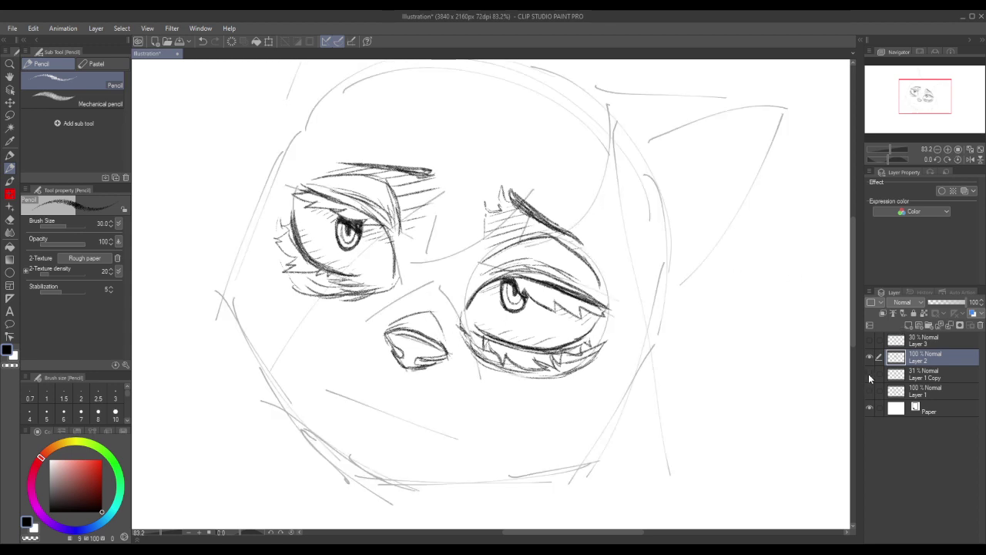
{"action": "left_click", "coordinate": [869, 374]}
{"action": "left_click", "coordinate": [870, 374]}
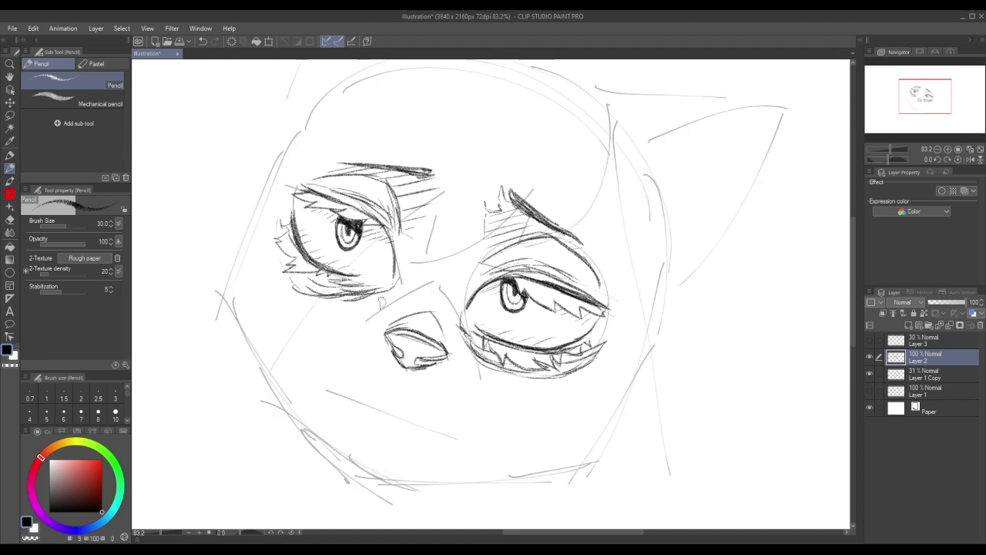
Add short curved strokes at both eyes' inner corners and check them with Layer 1 Copy briefly hidden.
{"action": "mouse_move", "coordinate": [402, 296]}
{"action": "left_mouse_down"}
{"action": "mouse_move", "coordinate": [363, 302]}
{"action": "mouse_move", "coordinate": [401, 290]}
{"action": "mouse_move", "coordinate": [386, 296]}
{"action": "left_mouse_up"}
{"action": "key", "text": "ctrl+z"}
{"action": "left_click", "coordinate": [871, 374]}
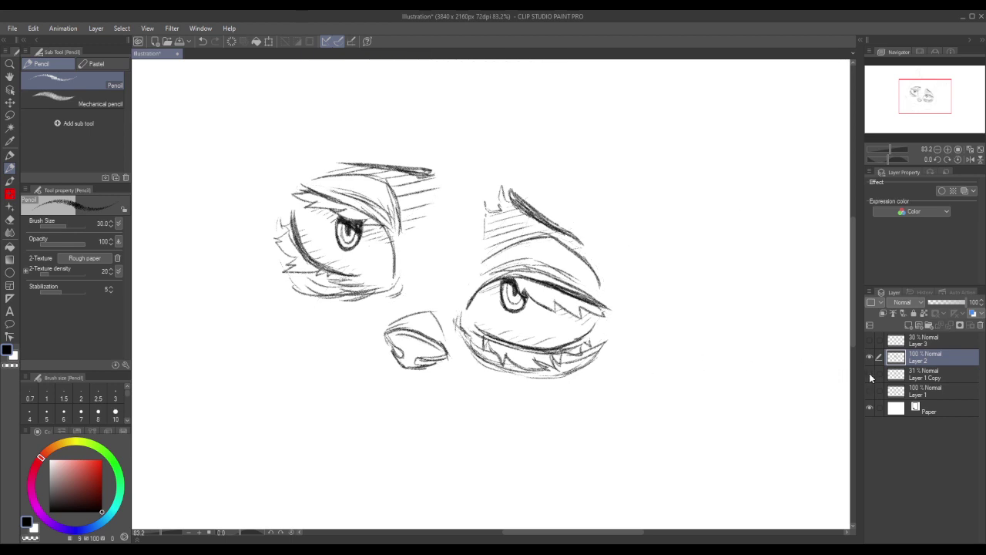
{"action": "left_click", "coordinate": [870, 374]}
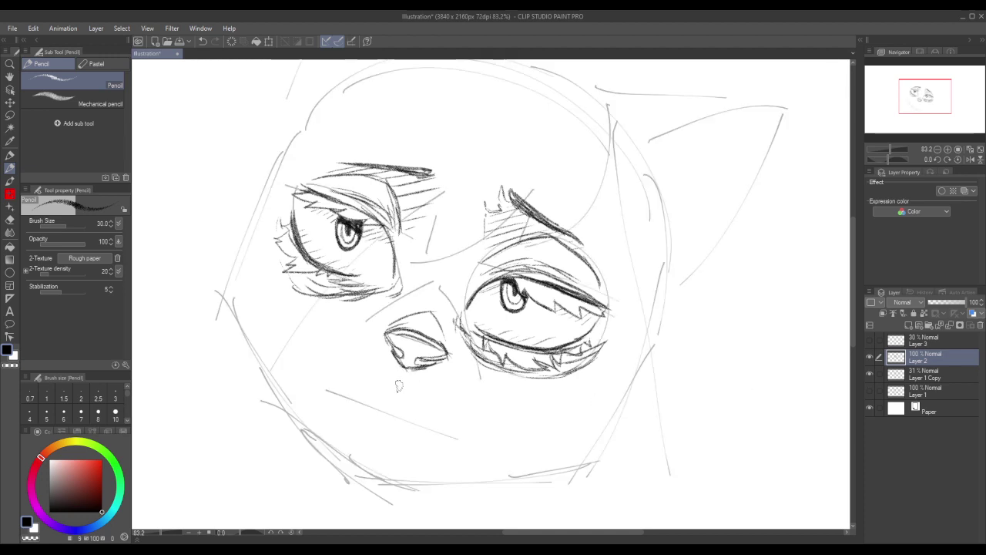
Draw the line below the nose and a curved cat mouth with upturned corners, thickening its upper middle edges.
{"action": "mouse_move", "coordinate": [407, 367]}
{"action": "left_mouse_down"}
{"action": "mouse_move", "coordinate": [395, 391]}
{"action": "mouse_move", "coordinate": [352, 387]}
{"action": "mouse_move", "coordinate": [326, 370]}
{"action": "mouse_move", "coordinate": [331, 381]}
{"action": "left_mouse_up"}
{"action": "mouse_move", "coordinate": [398, 390]}
{"action": "left_mouse_down"}
{"action": "mouse_move", "coordinate": [424, 425]}
{"action": "mouse_move", "coordinate": [498, 430]}
{"action": "left_mouse_up"}
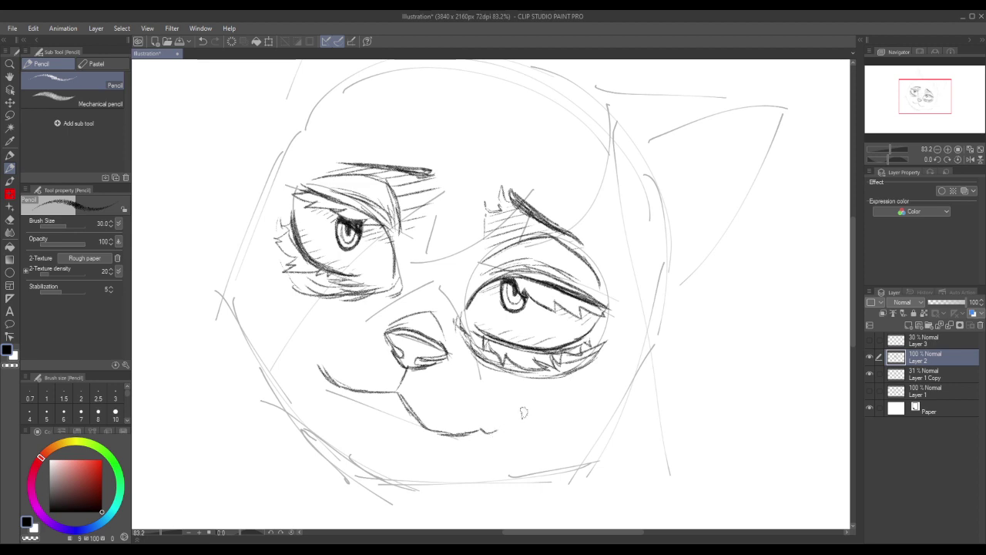
{"action": "key", "text": "ctrl+z"}
{"action": "left_click_drag", "start_coordinate": [477, 432], "coordinate": [485, 428]}
{"action": "left_click_drag", "start_coordinate": [313, 363], "coordinate": [331, 384]}
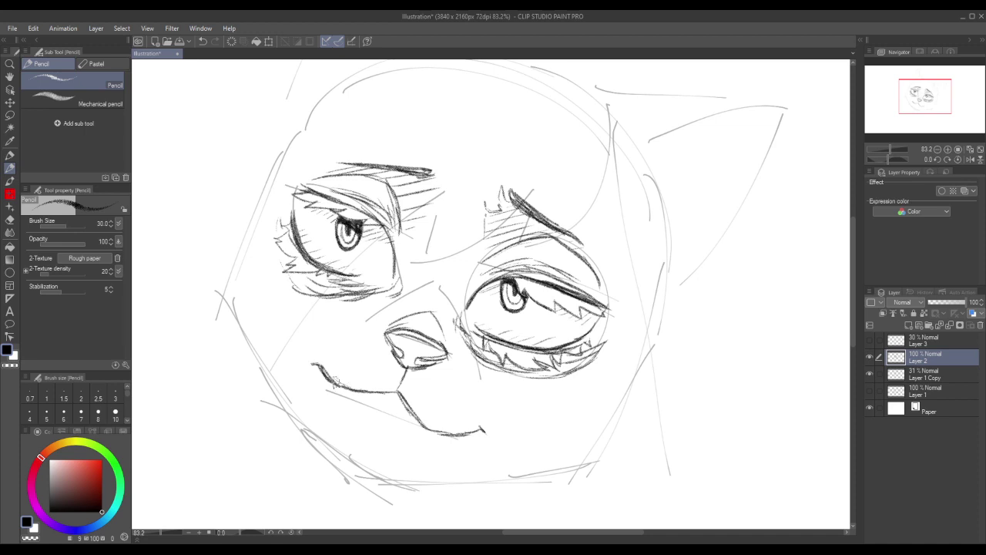
{"action": "mouse_move", "coordinate": [355, 382]}
{"action": "left_mouse_down"}
{"action": "mouse_move", "coordinate": [418, 397]}
{"action": "mouse_move", "coordinate": [389, 384]}
{"action": "mouse_move", "coordinate": [446, 414]}
{"action": "mouse_move", "coordinate": [419, 415]}
{"action": "mouse_move", "coordinate": [412, 390]}
{"action": "mouse_move", "coordinate": [431, 429]}
{"action": "left_mouse_up"}
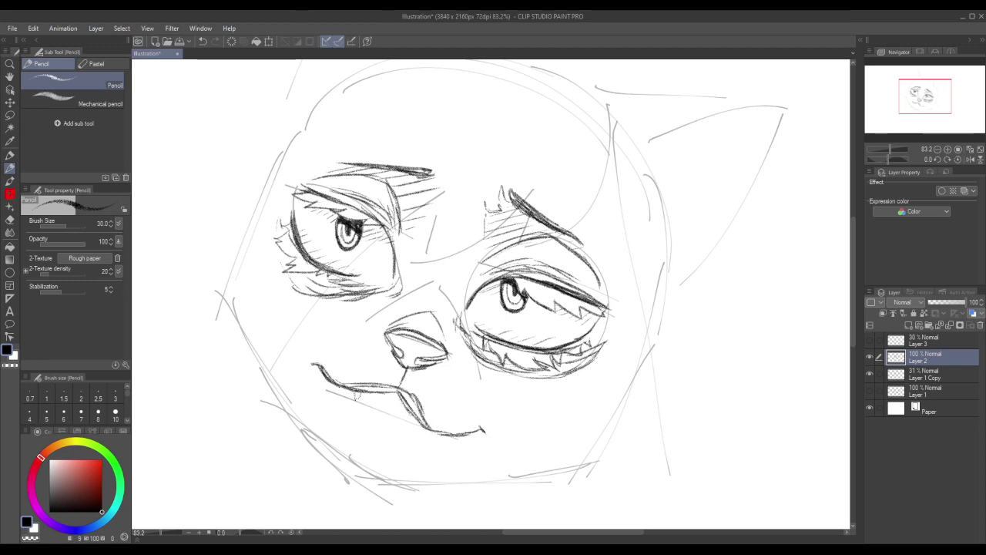
Thicken the mouth line from its middle to the right corner and add curved strokes below both eyes.
{"action": "mouse_move", "coordinate": [352, 395]}
{"action": "left_mouse_down"}
{"action": "mouse_move", "coordinate": [398, 420]}
{"action": "mouse_move", "coordinate": [367, 412]}
{"action": "mouse_move", "coordinate": [413, 425]}
{"action": "mouse_move", "coordinate": [367, 410]}
{"action": "mouse_move", "coordinate": [346, 387]}
{"action": "mouse_move", "coordinate": [387, 393]}
{"action": "mouse_move", "coordinate": [437, 433]}
{"action": "left_mouse_up"}
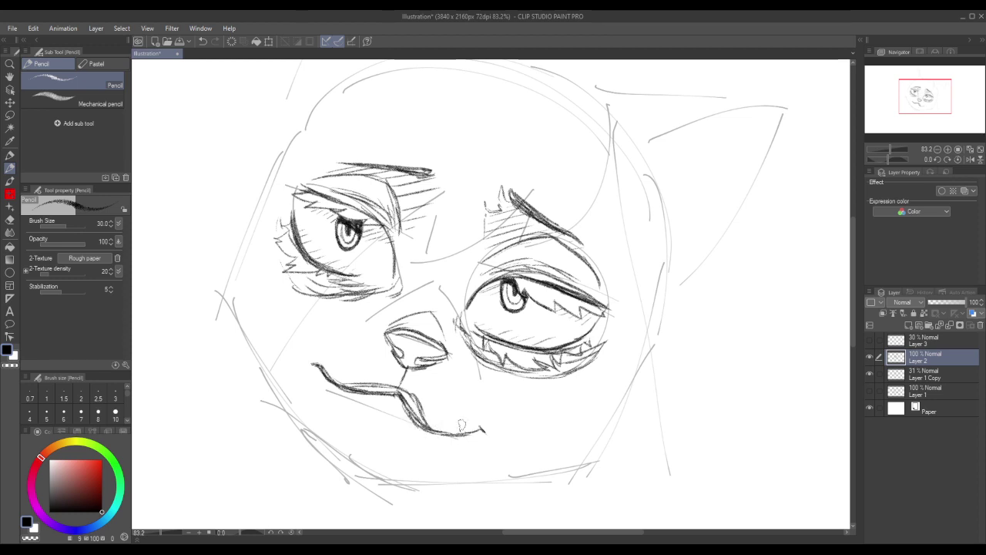
{"action": "left_click_drag", "start_coordinate": [438, 434], "coordinate": [473, 429]}
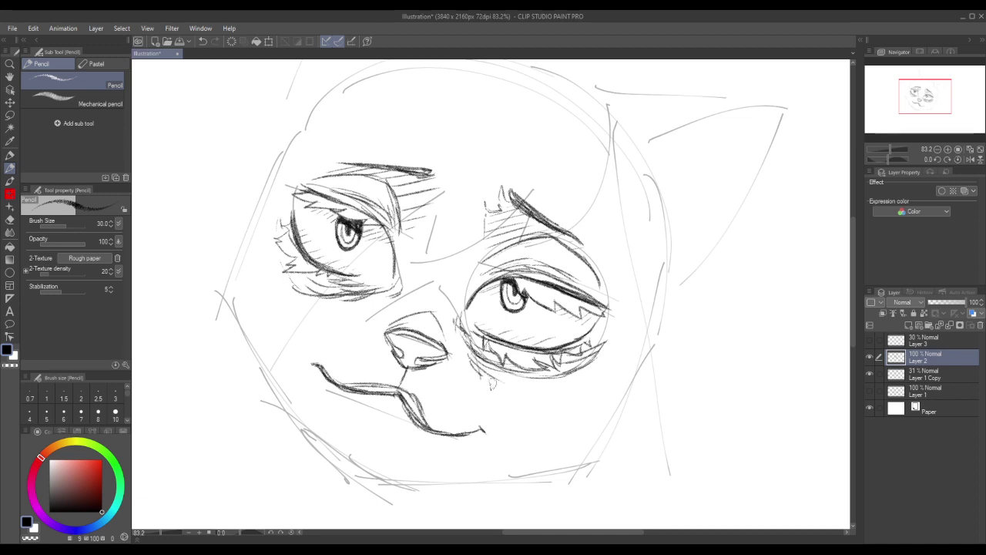
{"action": "mouse_move", "coordinate": [477, 369]}
{"action": "left_mouse_down"}
{"action": "mouse_move", "coordinate": [544, 380]}
{"action": "mouse_move", "coordinate": [564, 371]}
{"action": "mouse_move", "coordinate": [563, 379]}
{"action": "left_mouse_up"}
{"action": "mouse_move", "coordinate": [281, 276]}
{"action": "left_mouse_down"}
{"action": "mouse_move", "coordinate": [314, 305]}
{"action": "mouse_move", "coordinate": [306, 307]}
{"action": "mouse_move", "coordinate": [348, 306]}
{"action": "left_mouse_up"}
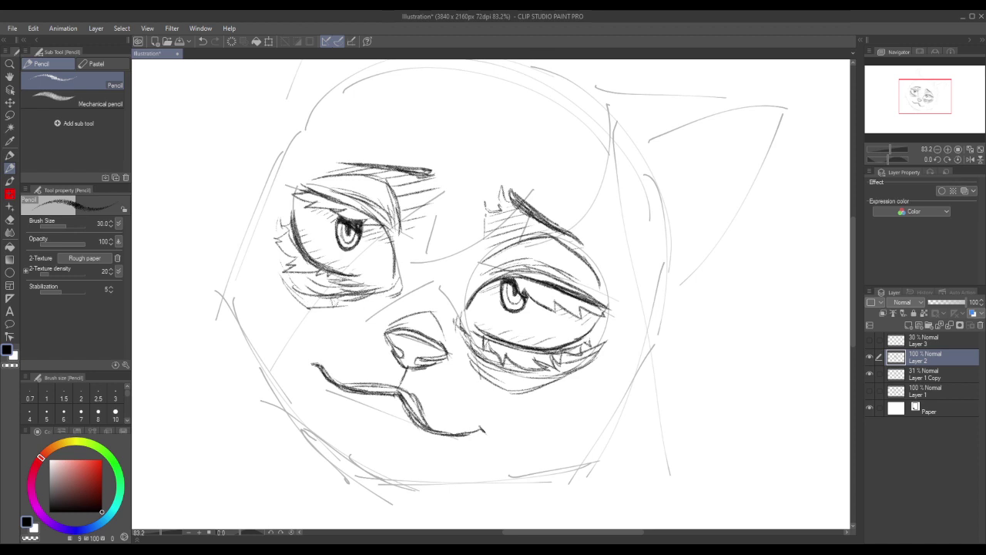
Hide Layer 1 Copy and hatch the thick middle parts of the mouth and both upper eyelids.
{"action": "left_click", "coordinate": [869, 374]}
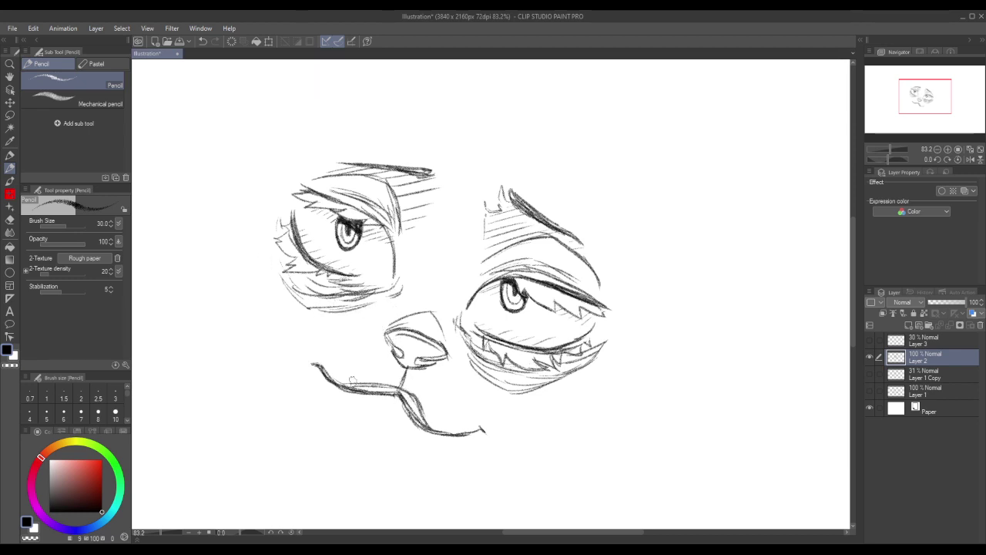
{"action": "mouse_move", "coordinate": [352, 385]}
{"action": "left_mouse_down"}
{"action": "mouse_move", "coordinate": [400, 393]}
{"action": "mouse_move", "coordinate": [418, 418]}
{"action": "left_mouse_up"}
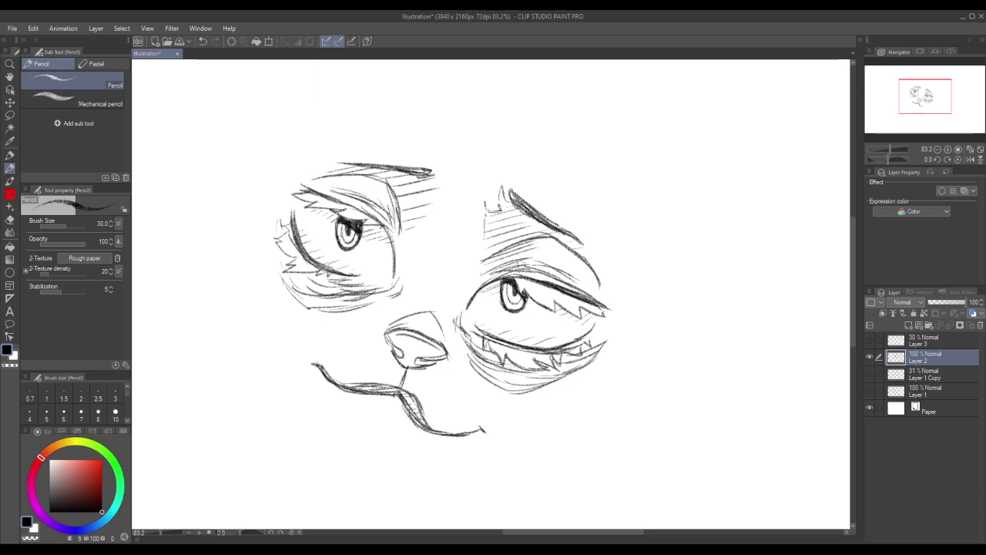
{"action": "mouse_move", "coordinate": [550, 246]}
{"action": "left_mouse_down"}
{"action": "mouse_move", "coordinate": [581, 243]}
{"action": "mouse_move", "coordinate": [587, 272]}
{"action": "mouse_move", "coordinate": [598, 267]}
{"action": "left_mouse_up"}
{"action": "left_click_drag", "start_coordinate": [564, 280], "coordinate": [594, 277]}
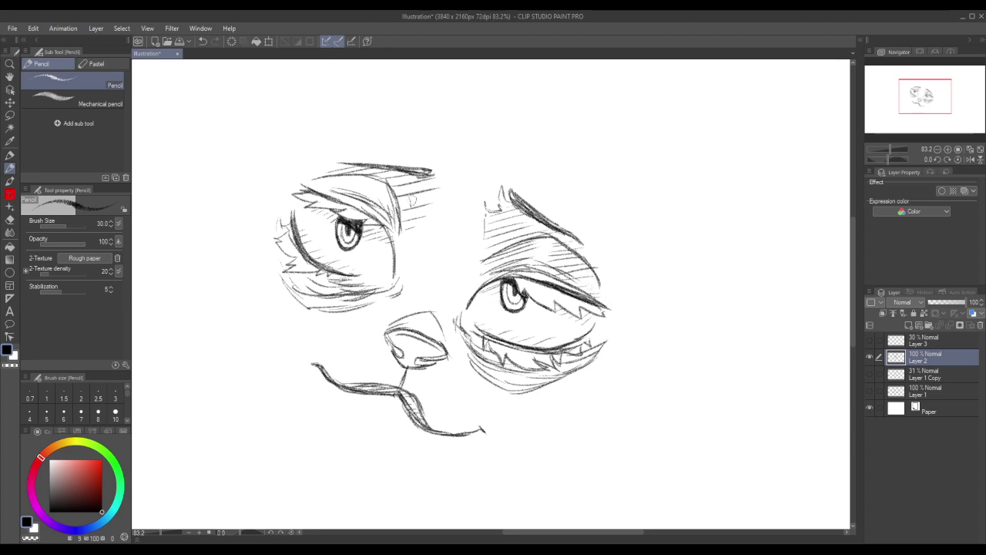
{"action": "mouse_move", "coordinate": [316, 179]}
{"action": "left_mouse_down"}
{"action": "mouse_move", "coordinate": [361, 178]}
{"action": "mouse_move", "coordinate": [353, 198]}
{"action": "mouse_move", "coordinate": [392, 185]}
{"action": "mouse_move", "coordinate": [384, 202]}
{"action": "mouse_move", "coordinate": [397, 201]}
{"action": "mouse_move", "coordinate": [403, 215]}
{"action": "left_mouse_up"}
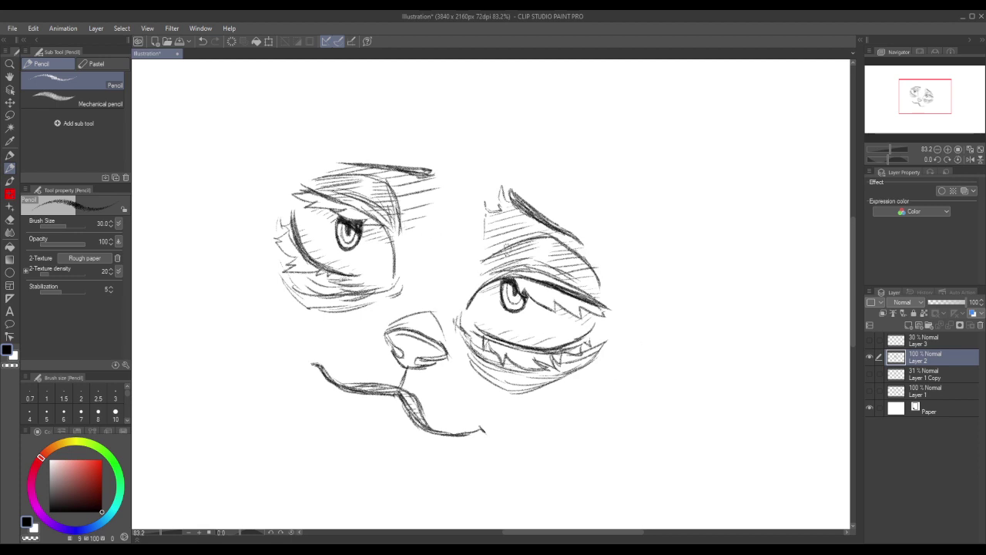
Add denser hatching at the inner and outer ends of the right eyelid and across the left eyelid.
{"action": "left_click_drag", "start_coordinate": [498, 255], "coordinate": [529, 244]}
{"action": "mouse_move", "coordinate": [476, 271]}
{"action": "left_mouse_down"}
{"action": "mouse_move", "coordinate": [518, 249]}
{"action": "mouse_move", "coordinate": [513, 262]}
{"action": "mouse_move", "coordinate": [523, 261]}
{"action": "left_mouse_up"}
{"action": "left_click_drag", "start_coordinate": [483, 282], "coordinate": [509, 273]}
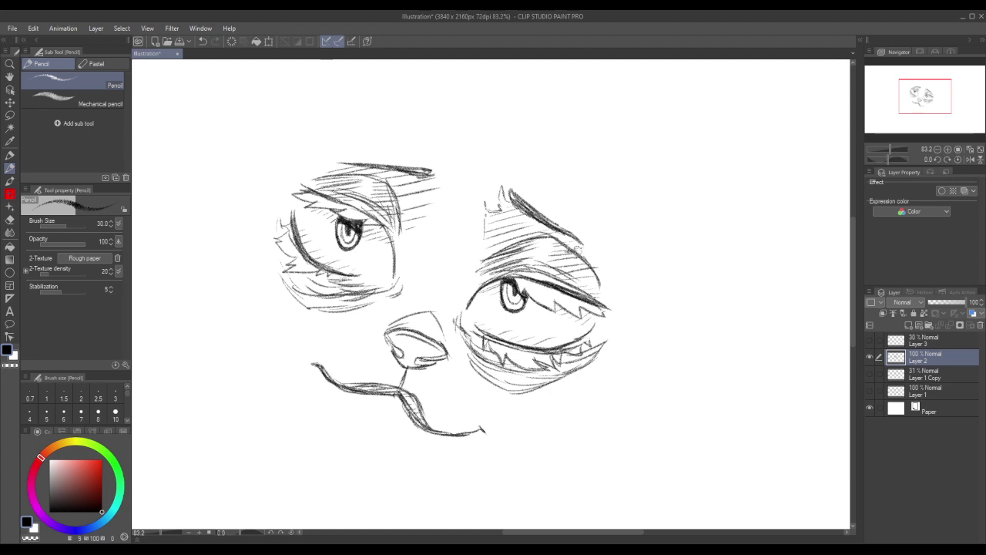
{"action": "mouse_move", "coordinate": [566, 263]}
{"action": "left_mouse_down"}
{"action": "mouse_move", "coordinate": [584, 247]}
{"action": "mouse_move", "coordinate": [606, 260]}
{"action": "mouse_move", "coordinate": [599, 276]}
{"action": "left_mouse_up"}
{"action": "left_click_drag", "start_coordinate": [577, 286], "coordinate": [601, 285]}
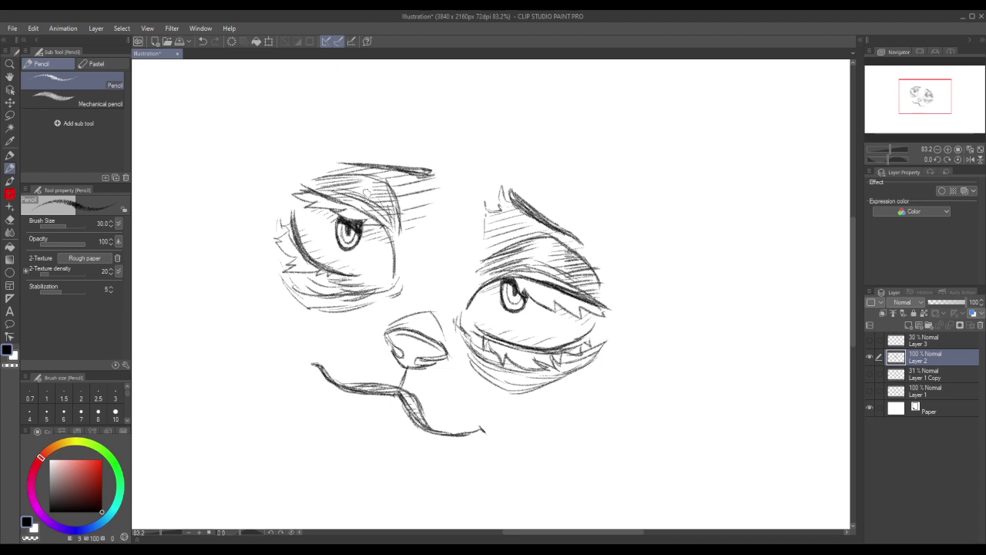
{"action": "mouse_move", "coordinate": [319, 188]}
{"action": "left_mouse_down"}
{"action": "mouse_move", "coordinate": [351, 175]}
{"action": "mouse_move", "coordinate": [358, 182]}
{"action": "mouse_move", "coordinate": [344, 190]}
{"action": "mouse_move", "coordinate": [392, 204]}
{"action": "mouse_move", "coordinate": [402, 231]}
{"action": "left_mouse_up"}
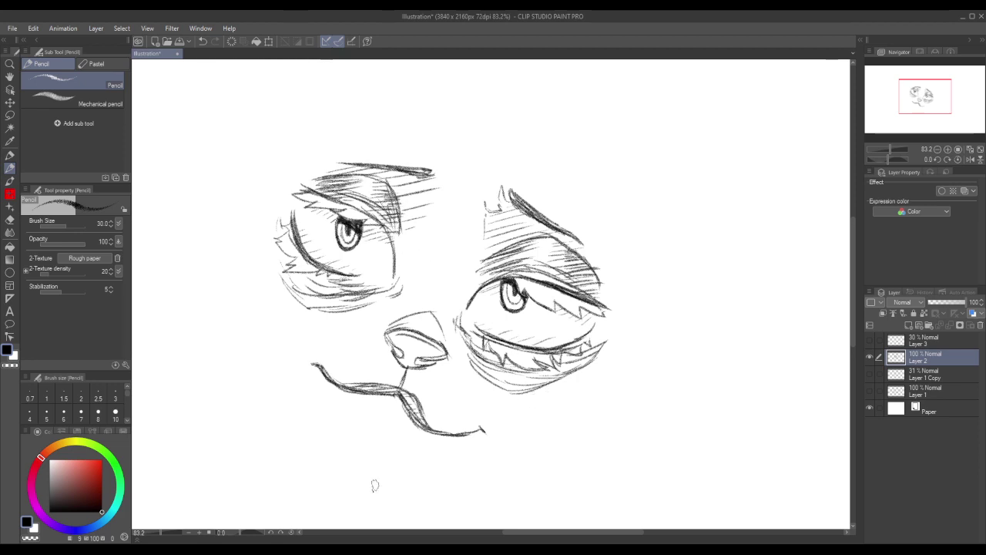
Add small curved strokes at both mouth corners and compare the face with Layer 1 Copy shown and hidden.
{"action": "left_click", "coordinate": [158, 534]}
{"action": "left_click_drag", "start_coordinate": [158, 534], "coordinate": [160, 533]}
{"action": "left_click", "coordinate": [870, 374]}
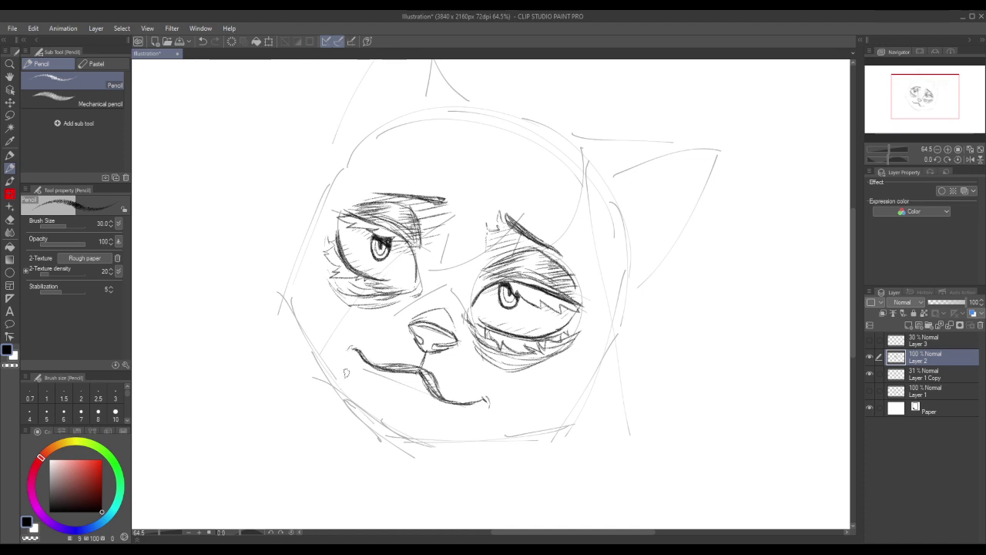
{"action": "left_click", "coordinate": [870, 375]}
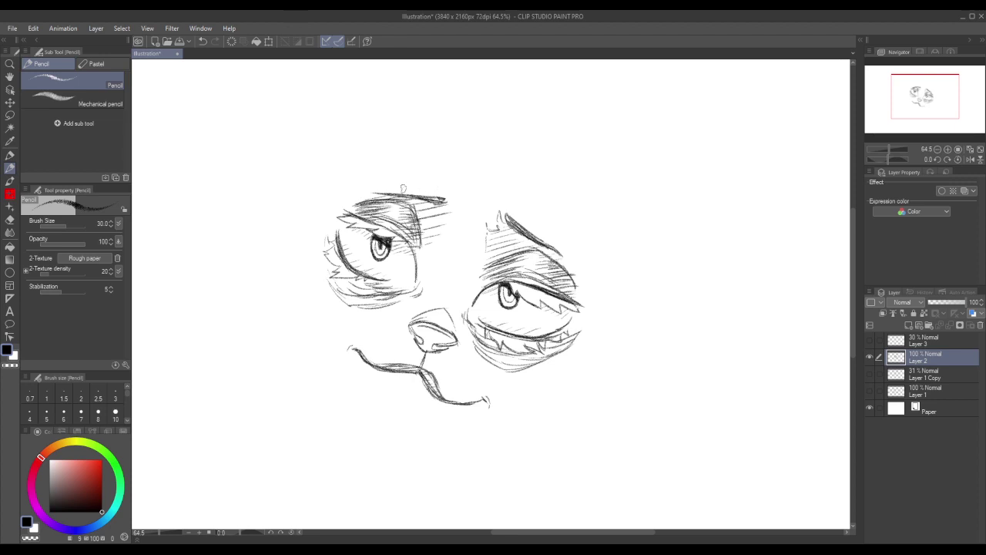
Add short fur strokes above the left eyebrow and beside its inner end, undoing the last unwanted stroke.
{"action": "left_click_drag", "start_coordinate": [410, 192], "coordinate": [370, 192]}
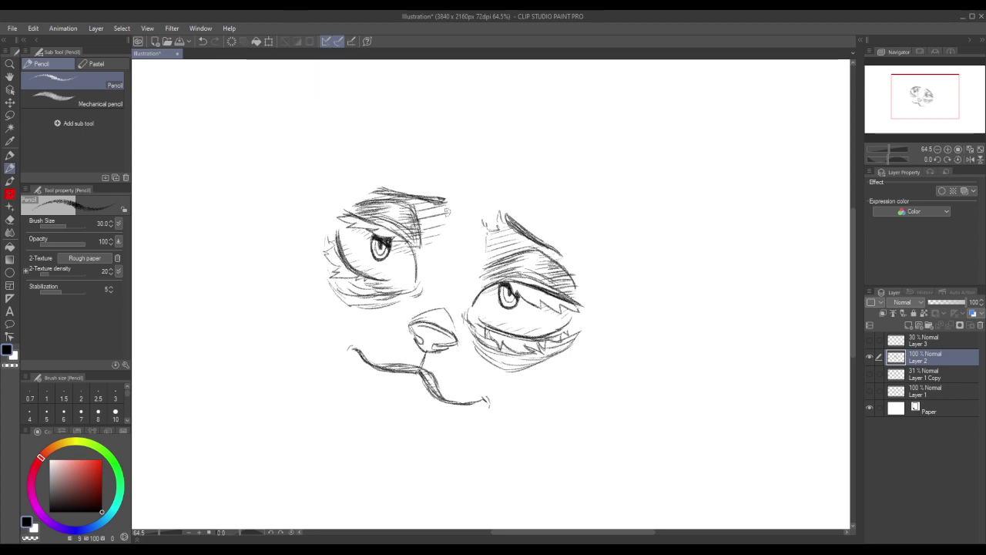
{"action": "mouse_move", "coordinate": [462, 216]}
{"action": "left_mouse_down"}
{"action": "mouse_move", "coordinate": [485, 224]}
{"action": "mouse_move", "coordinate": [473, 253]}
{"action": "mouse_move", "coordinate": [464, 223]}
{"action": "mouse_move", "coordinate": [483, 206]}
{"action": "mouse_move", "coordinate": [457, 198]}
{"action": "left_mouse_up"}
{"action": "key", "text": "ctrl+z"}
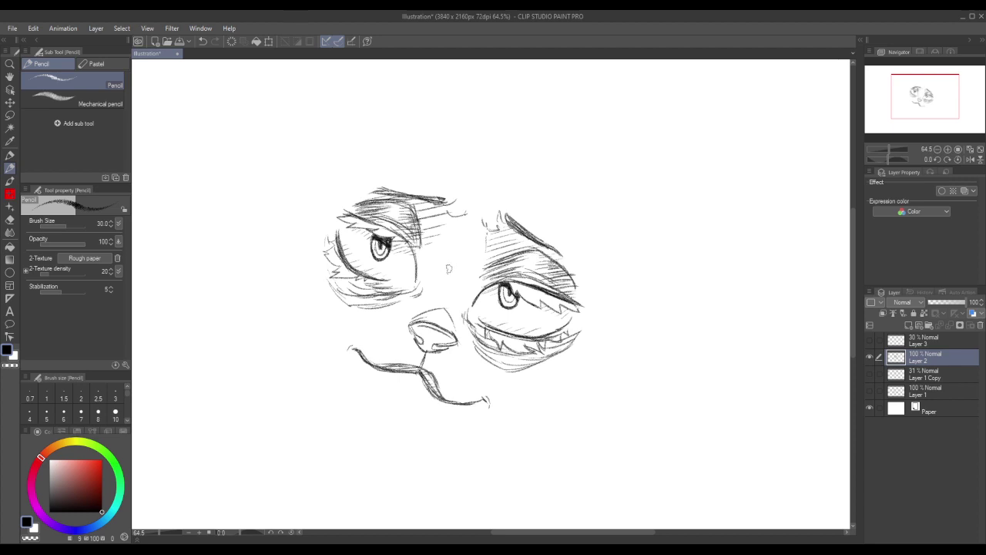
Draw short slanted strokes on the nose bridge beside the right eye, undoing and redrawing the unsatisfactory attempts.
{"action": "mouse_move", "coordinate": [449, 268]}
{"action": "left_mouse_down"}
{"action": "mouse_move", "coordinate": [437, 294]}
{"action": "mouse_move", "coordinate": [460, 291]}
{"action": "left_mouse_up"}
{"action": "key", "text": "ctrl+z"}
{"action": "left_click_drag", "start_coordinate": [466, 287], "coordinate": [460, 296]}
{"action": "key", "text": "ctrl+z"}
{"action": "key", "text": "ctrl+z"}
{"action": "key", "text": "ctrl+z"}
{"action": "key", "text": "ctrl+z"}
{"action": "left_click_drag", "start_coordinate": [469, 266], "coordinate": [459, 299]}
Hatch across the nose, comparing the face with Layer 1 Copy and leaving that layer shown.
{"action": "left_click", "coordinate": [870, 375]}
{"action": "left_click", "coordinate": [871, 376]}
{"action": "mouse_move", "coordinate": [420, 341]}
{"action": "left_mouse_down"}
{"action": "mouse_move", "coordinate": [453, 330]}
{"action": "mouse_move", "coordinate": [425, 352]}
{"action": "mouse_move", "coordinate": [460, 336]}
{"action": "left_mouse_up"}
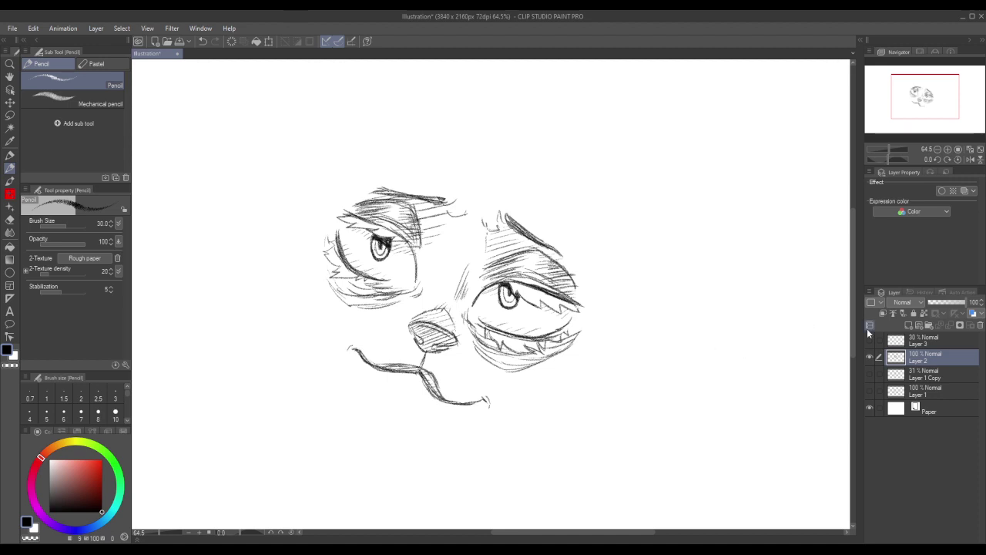
{"action": "left_click", "coordinate": [870, 375]}
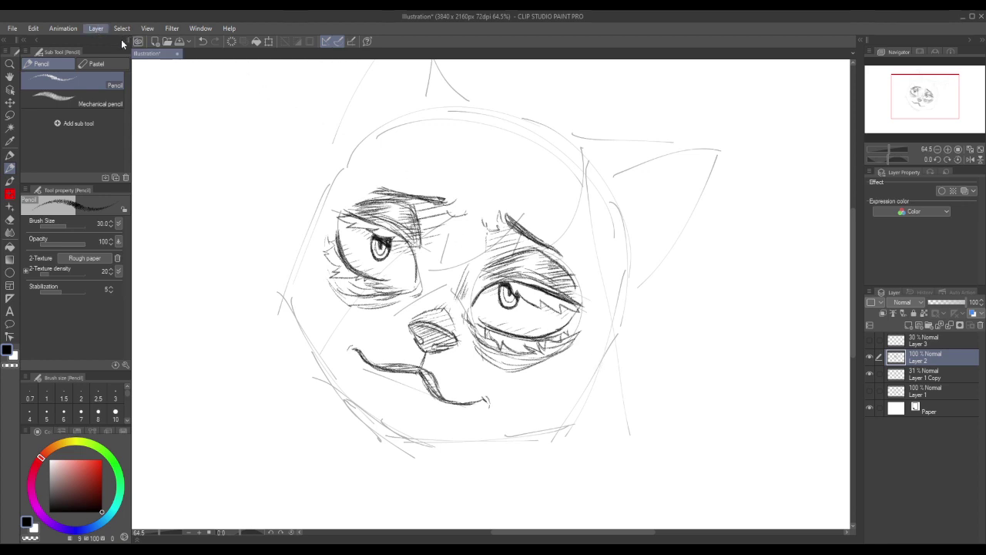
Create a new layer named Hair above Layer 2 and rename Layer 2 to Face after checking its contents.
{"action": "key", "text": "ctrl+shift+n"}
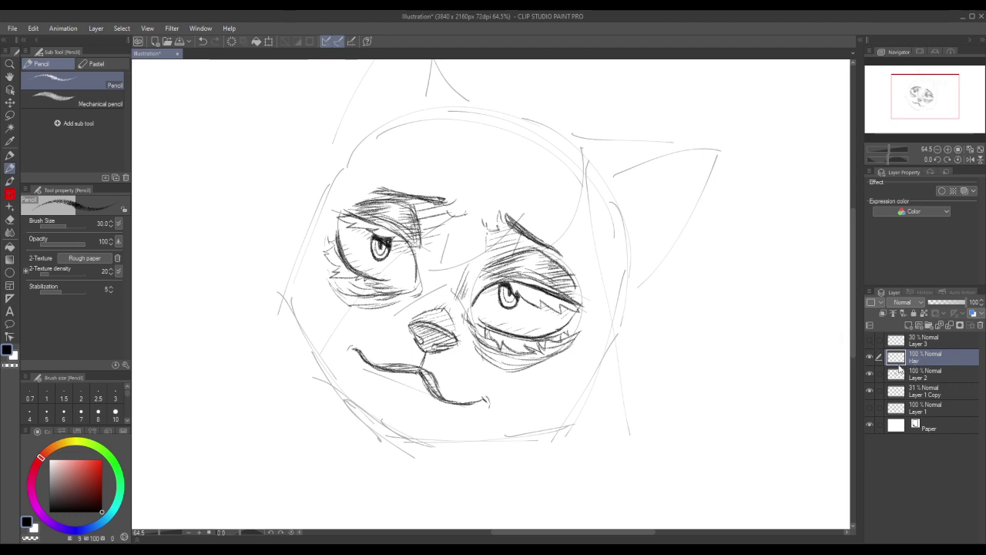
{"action": "left_click", "coordinate": [870, 374]}
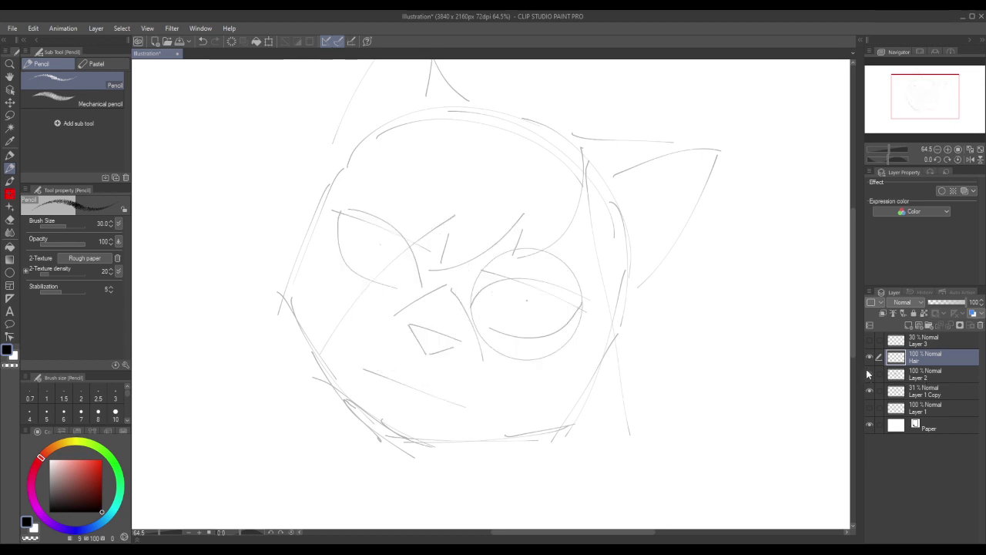
{"action": "left_click", "coordinate": [869, 374]}
{"action": "left_click", "coordinate": [919, 383]}
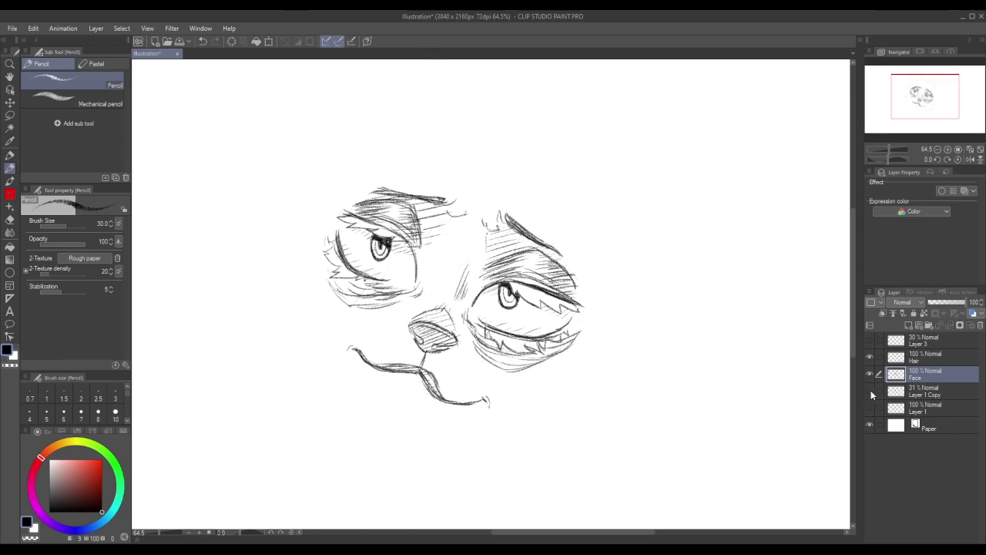
Rename Layer 1 Copy to Sketch and Layer 1 to Rough, keeping Sketch shown and Rough hidden.
{"action": "left_click", "coordinate": [869, 391]}
{"action": "left_click", "coordinate": [948, 390]}
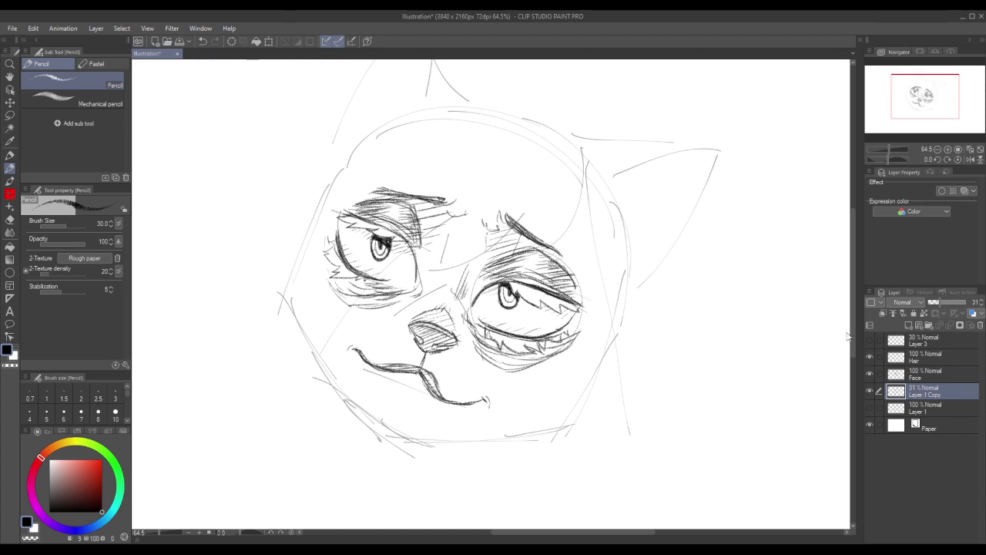
{"action": "left_click", "coordinate": [869, 407]}
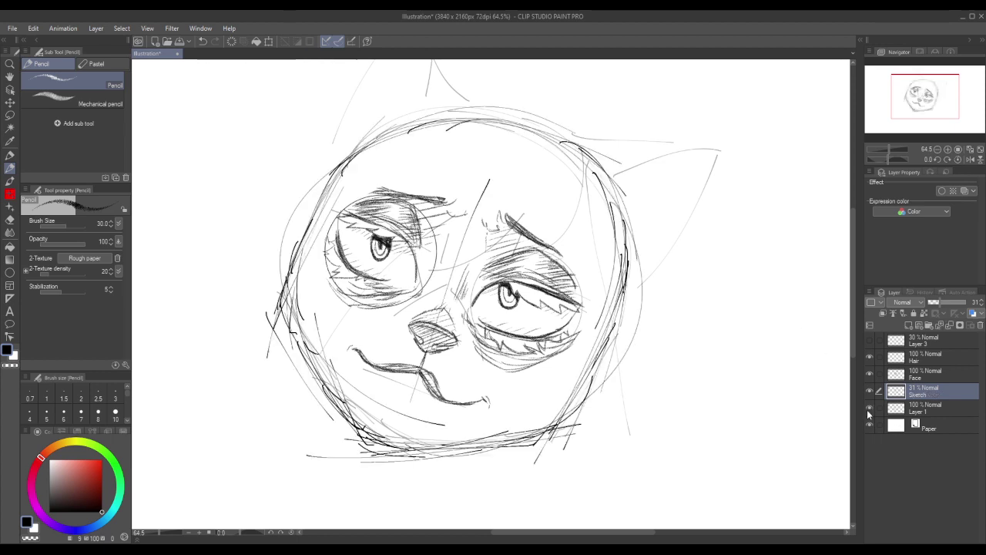
{"action": "left_click", "coordinate": [868, 407]}
{"action": "left_click", "coordinate": [922, 414]}
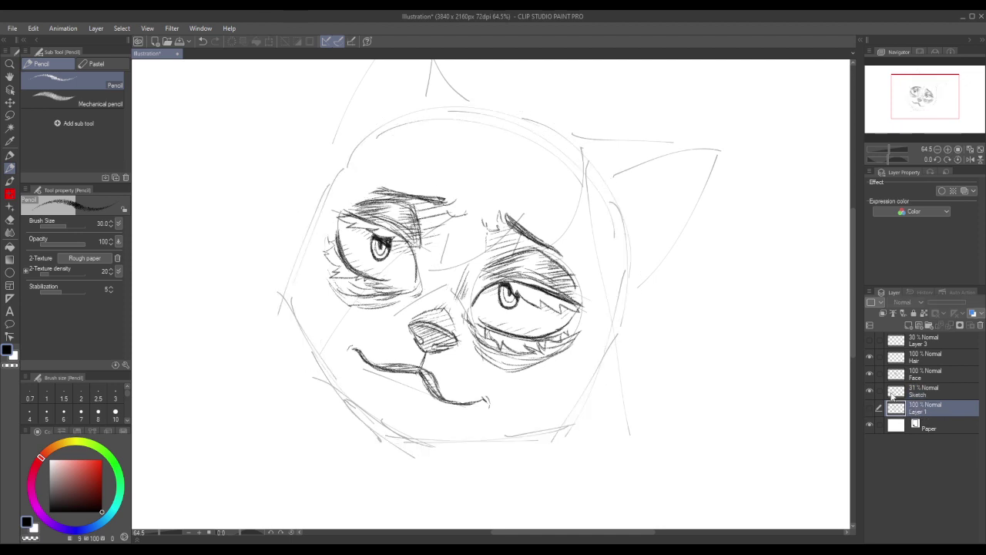
{"action": "type", "text": "Rough"}
{"action": "key", "text": "Return"}
Check and delete Layer 3, then add a new layer above Hair.
{"action": "left_click", "coordinate": [871, 340]}
{"action": "left_click", "coordinate": [871, 341]}
{"action": "left_click", "coordinate": [930, 341]}
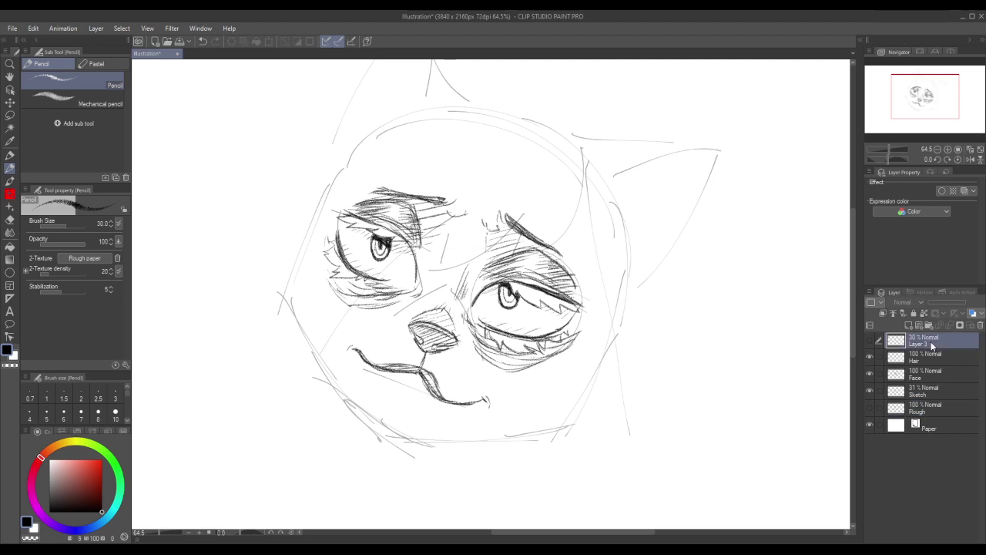
{"action": "left_click", "coordinate": [919, 167]}
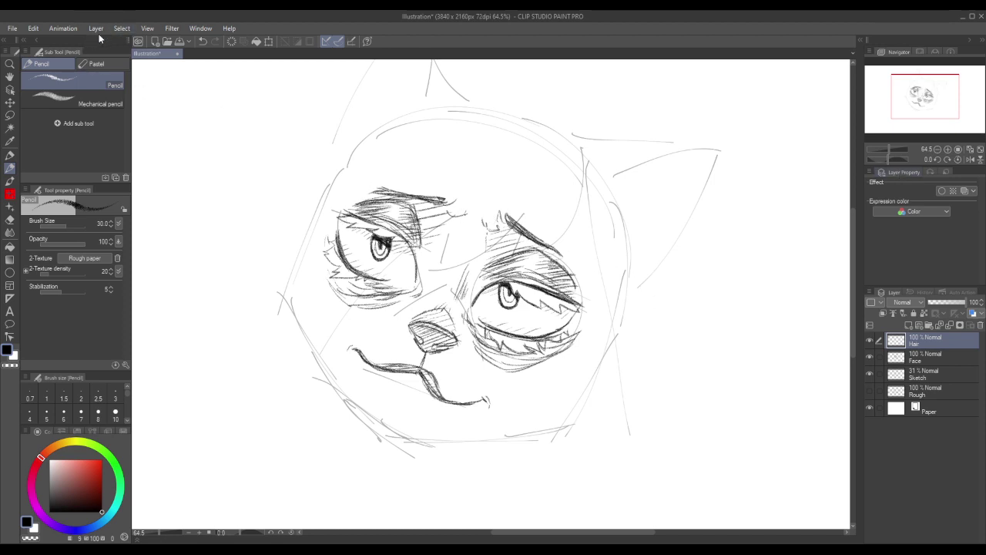
{"action": "key", "text": "ctrl+shift+n"}
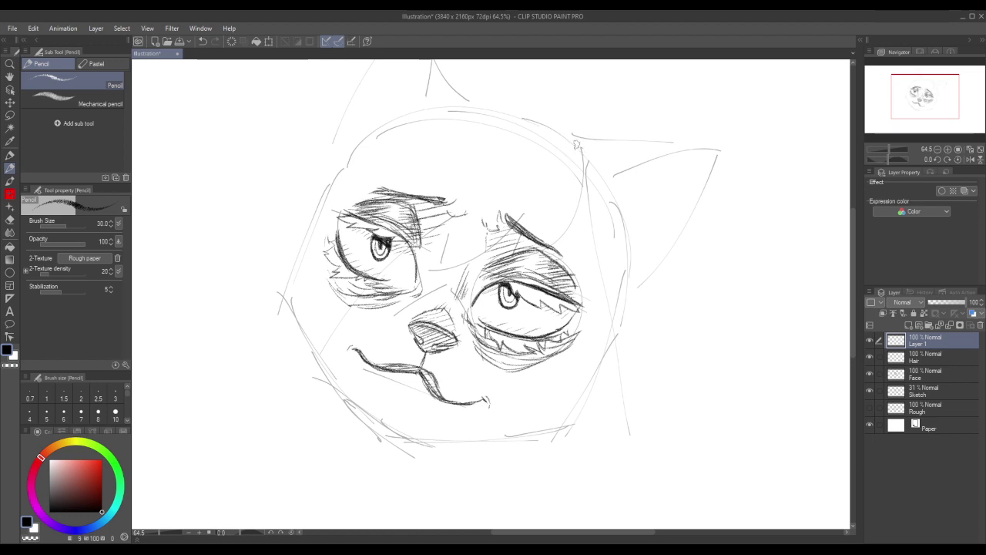
Draw a curved hair strand with a pointed tip from the right ear's base down toward the right eyebrow, redrawing failed strokes.
{"action": "left_click_drag", "start_coordinate": [576, 145], "coordinate": [569, 244]}
{"action": "key", "text": "ctrl+z"}
{"action": "mouse_move", "coordinate": [582, 146]}
{"action": "left_mouse_down"}
{"action": "mouse_move", "coordinate": [577, 215]}
{"action": "mouse_move", "coordinate": [559, 246]}
{"action": "left_mouse_up"}
{"action": "key", "text": "ctrl+z"}
{"action": "left_click_drag", "start_coordinate": [581, 145], "coordinate": [592, 243]}
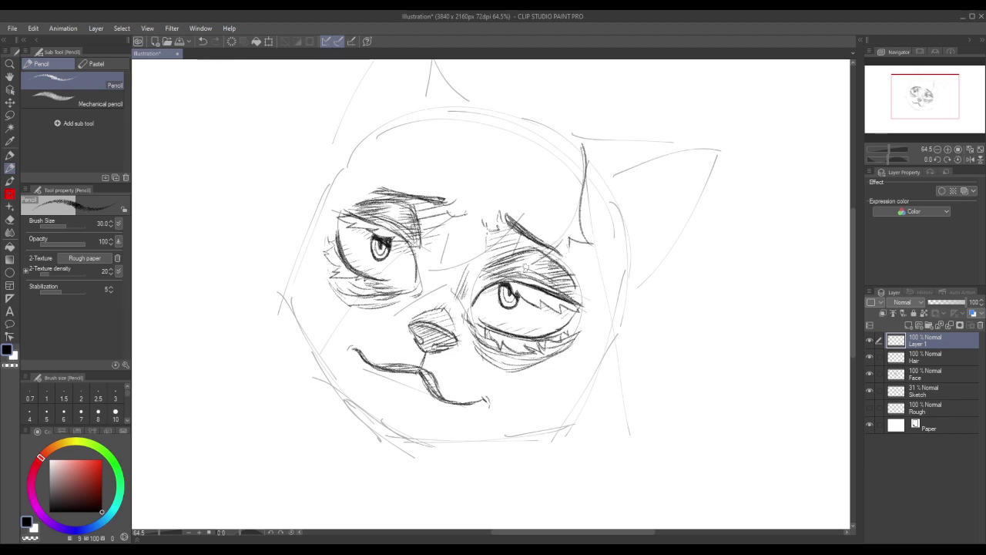
Draw the fringe strands sweeping from above the right eyebrow across the left eye and down past the mouth.
{"action": "mouse_move", "coordinate": [521, 196]}
{"action": "left_mouse_down"}
{"action": "mouse_move", "coordinate": [449, 273]}
{"action": "mouse_move", "coordinate": [406, 284]}
{"action": "left_mouse_up"}
{"action": "mouse_move", "coordinate": [415, 282]}
{"action": "left_mouse_down"}
{"action": "mouse_move", "coordinate": [444, 229]}
{"action": "mouse_move", "coordinate": [426, 234]}
{"action": "mouse_move", "coordinate": [305, 418]}
{"action": "left_mouse_up"}
{"action": "key", "text": "ctrl+z"}
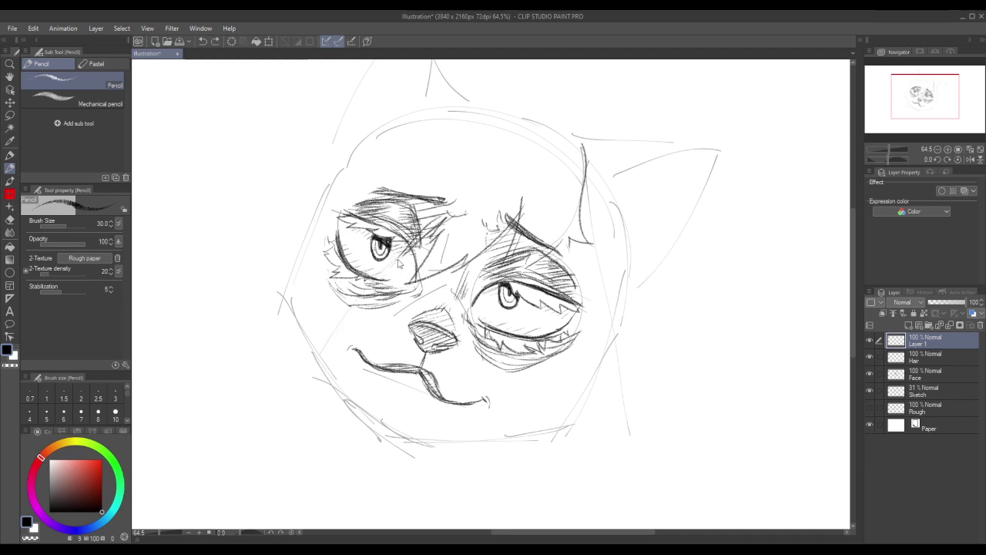
{"action": "left_click_drag", "start_coordinate": [442, 217], "coordinate": [369, 353]}
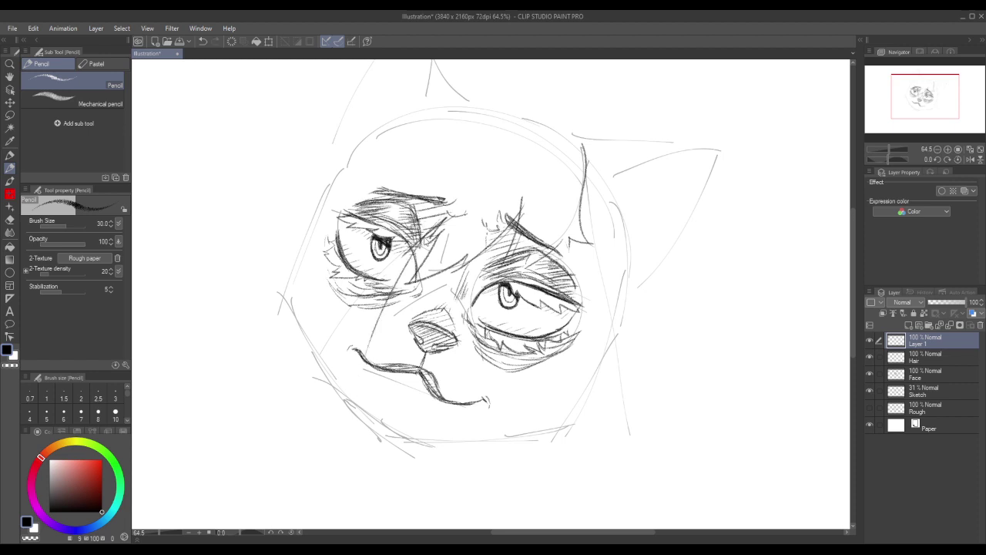
{"action": "key", "text": "ctrl+z"}
{"action": "mouse_move", "coordinate": [428, 231]}
{"action": "left_mouse_down"}
{"action": "mouse_move", "coordinate": [355, 339]}
{"action": "mouse_move", "coordinate": [348, 420]}
{"action": "left_mouse_up"}
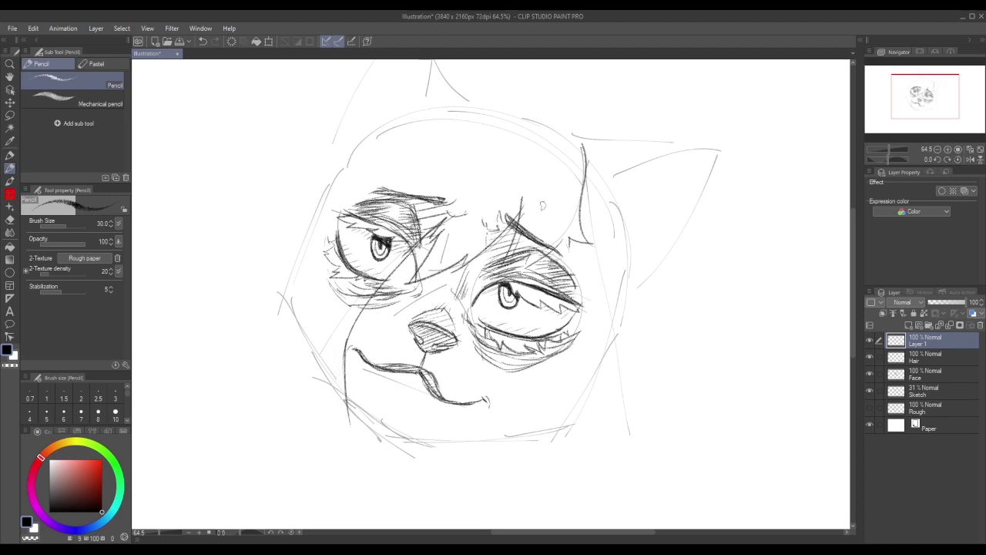
{"action": "mouse_move", "coordinate": [522, 200]}
{"action": "left_mouse_down"}
{"action": "mouse_move", "coordinate": [505, 263]}
{"action": "mouse_move", "coordinate": [523, 267]}
{"action": "left_mouse_up"}
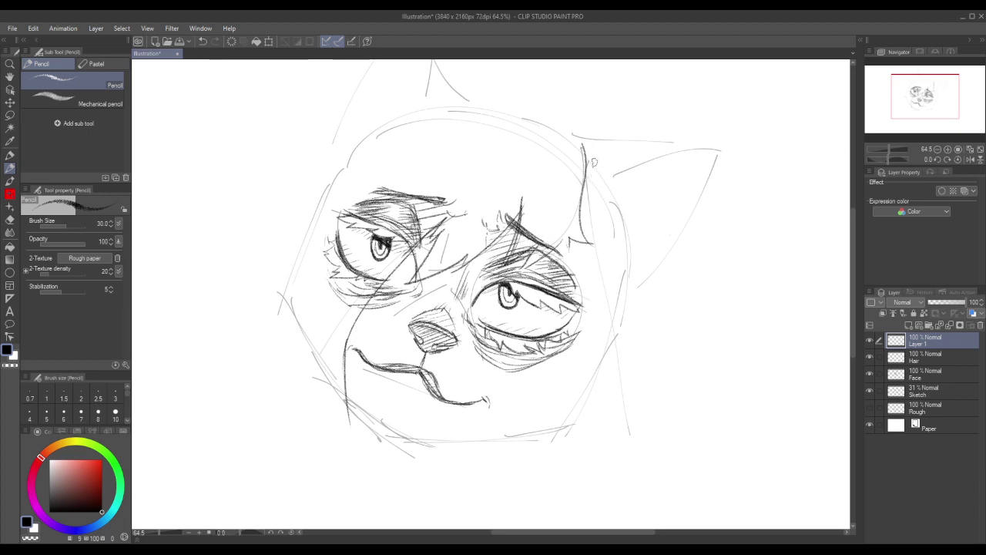
Draw the long inner and outer hair strands from the right ear's base down past the jaw, redrawing failed strokes.
{"action": "mouse_move", "coordinate": [588, 152]}
{"action": "left_mouse_down"}
{"action": "mouse_move", "coordinate": [591, 224]}
{"action": "mouse_move", "coordinate": [589, 216]}
{"action": "mouse_move", "coordinate": [594, 180]}
{"action": "mouse_move", "coordinate": [605, 218]}
{"action": "mouse_move", "coordinate": [604, 418]}
{"action": "left_mouse_up"}
{"action": "key", "text": "ctrl+z"}
{"action": "left_click_drag", "start_coordinate": [603, 219], "coordinate": [592, 447]}
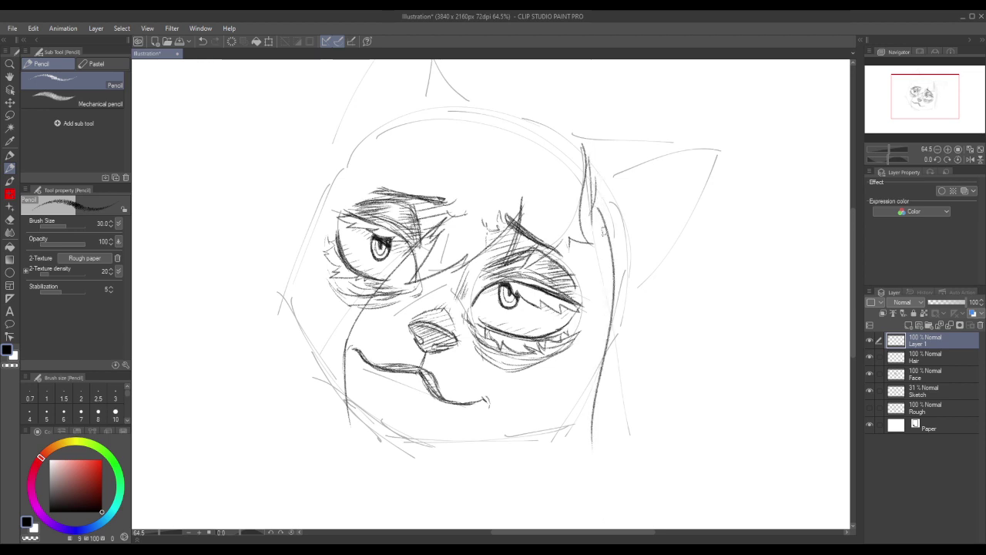
{"action": "mouse_move", "coordinate": [602, 176]}
{"action": "left_mouse_down"}
{"action": "mouse_move", "coordinate": [623, 210]}
{"action": "mouse_move", "coordinate": [633, 362]}
{"action": "left_mouse_up"}
{"action": "key", "text": "ctrl+z"}
{"action": "mouse_move", "coordinate": [606, 177]}
{"action": "left_mouse_down"}
{"action": "mouse_move", "coordinate": [642, 248]}
{"action": "mouse_move", "coordinate": [626, 373]}
{"action": "left_mouse_up"}
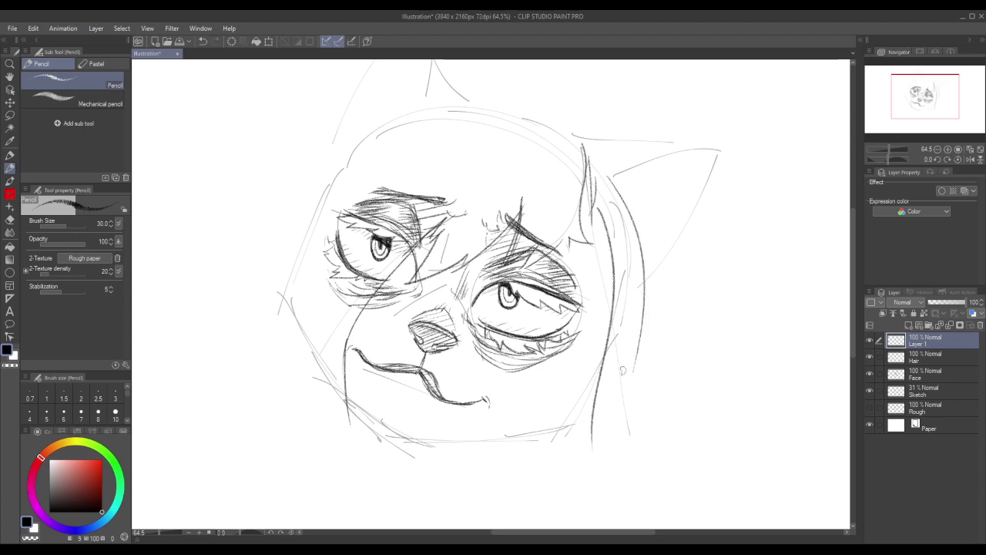
{"action": "left_click_drag", "start_coordinate": [631, 331], "coordinate": [594, 481]}
Draw long hair strands from the top of the head down the left side of the face to below the chin.
{"action": "mouse_move", "coordinate": [476, 115]}
{"action": "left_mouse_down"}
{"action": "mouse_move", "coordinate": [380, 169]}
{"action": "mouse_move", "coordinate": [308, 327]}
{"action": "left_mouse_up"}
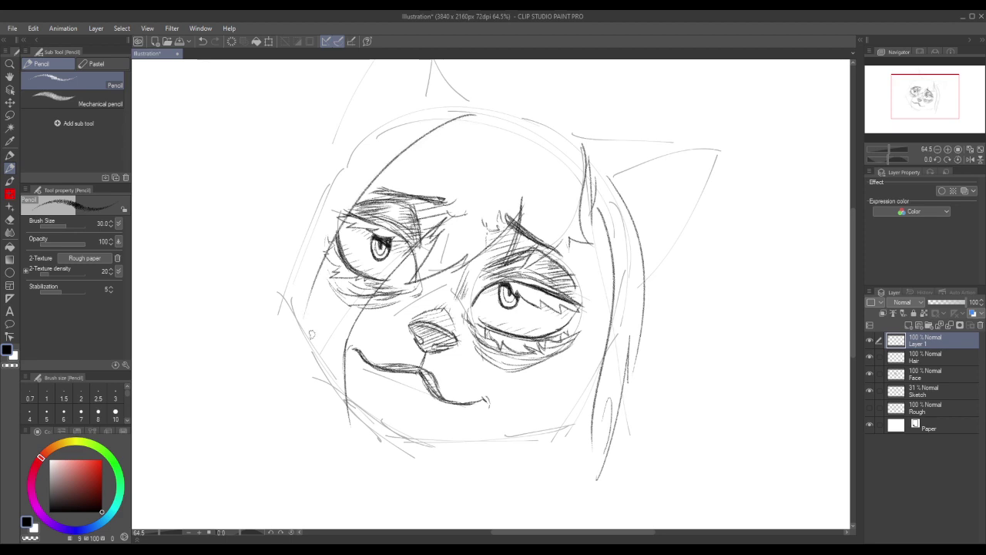
{"action": "left_click_drag", "start_coordinate": [316, 277], "coordinate": [330, 422]}
{"action": "left_click_drag", "start_coordinate": [330, 377], "coordinate": [366, 492]}
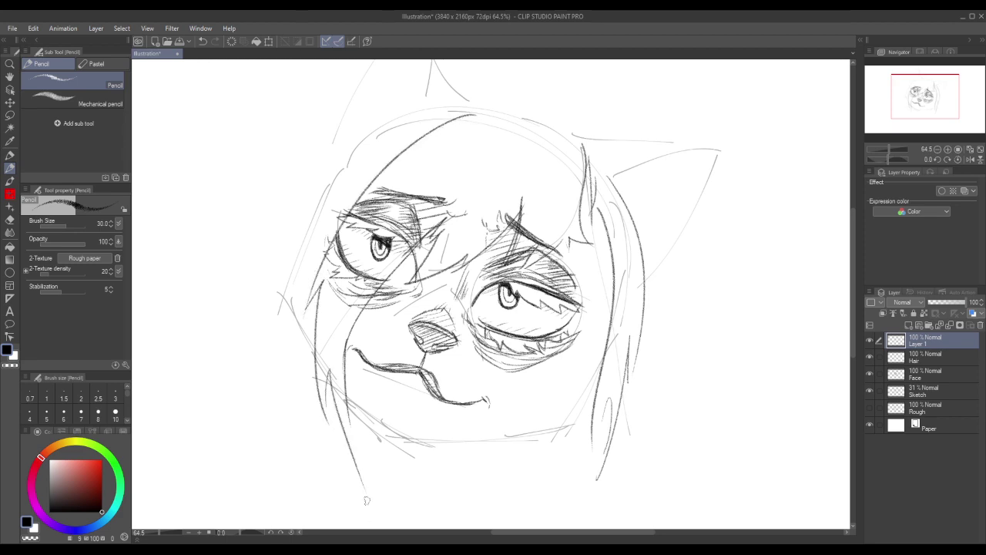
Draw the outer hair contour over the top of the head with pointed tufts near the ears, undoing unsatisfactory strokes.
{"action": "left_click_drag", "start_coordinate": [442, 118], "coordinate": [291, 216]}
{"action": "key", "text": "ctrl+z"}
{"action": "left_click_drag", "start_coordinate": [420, 133], "coordinate": [289, 268]}
{"action": "key", "text": "ctrl+z"}
{"action": "left_click_drag", "start_coordinate": [425, 127], "coordinate": [325, 206]}
{"action": "key", "text": "ctrl+z"}
{"action": "mouse_move", "coordinate": [425, 131]}
{"action": "left_mouse_down"}
{"action": "mouse_move", "coordinate": [316, 208]}
{"action": "mouse_move", "coordinate": [467, 101]}
{"action": "mouse_move", "coordinate": [501, 98]}
{"action": "mouse_move", "coordinate": [577, 150]}
{"action": "mouse_move", "coordinate": [594, 108]}
{"action": "mouse_move", "coordinate": [645, 354]}
{"action": "left_mouse_up"}
{"action": "key", "text": "ctrl+z"}
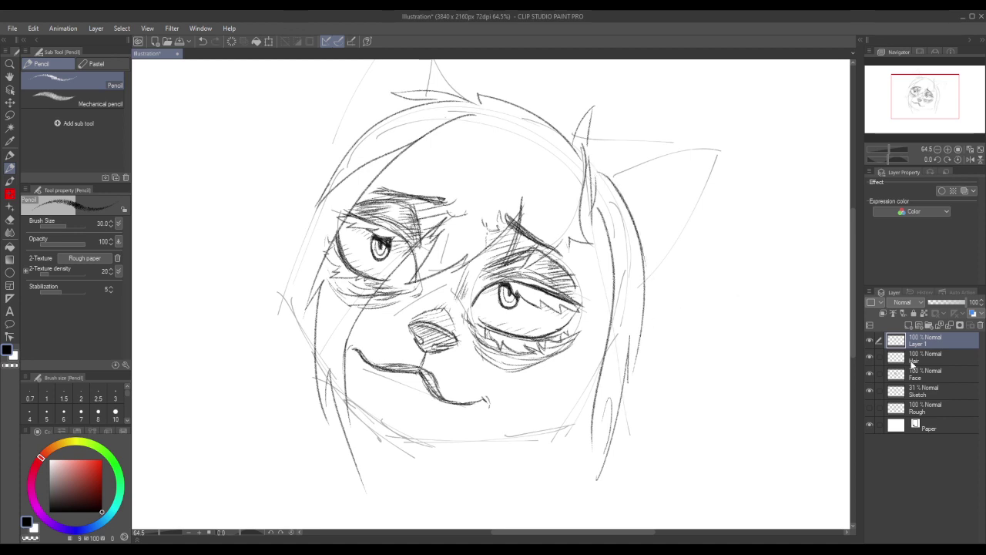
Undo the hair strokes one by one, back through the outer contour and long strands to most of the fringe.
{"action": "left_click", "coordinate": [872, 374]}
{"action": "left_click", "coordinate": [871, 374]}
{"action": "key", "text": "ctrl+z"}
{"action": "key", "text": "ctrl+z"}
{"action": "key", "text": "ctrl+z"}
{"action": "key", "text": "ctrl+z"}
{"action": "key", "text": "ctrl+z"}
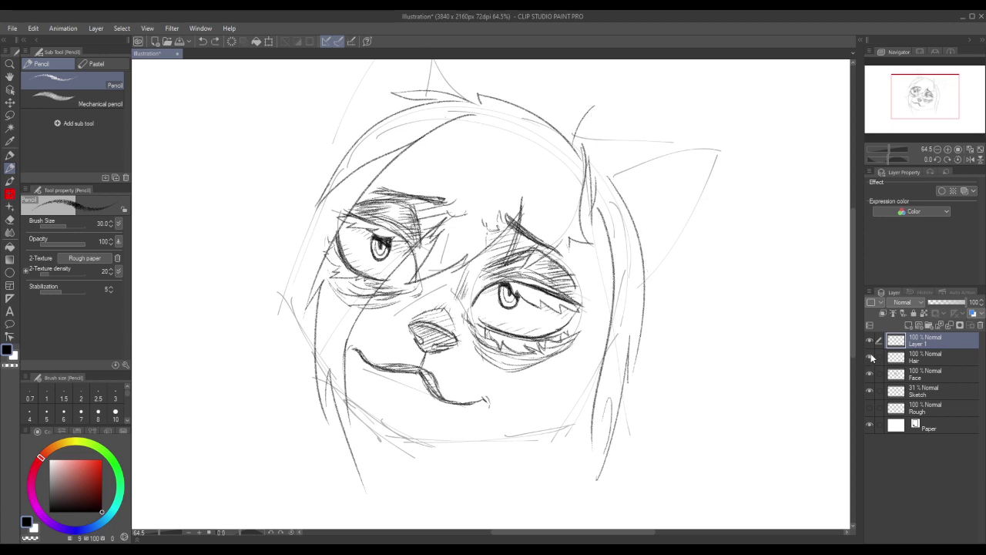
{"action": "key", "text": "ctrl+z"}
{"action": "key", "text": "ctrl+z"}
{"action": "key", "text": "ctrl+z"}
{"action": "key", "text": "ctrl+z"}
{"action": "key", "text": "ctrl+z"}
{"action": "key", "text": "ctrl+z"}
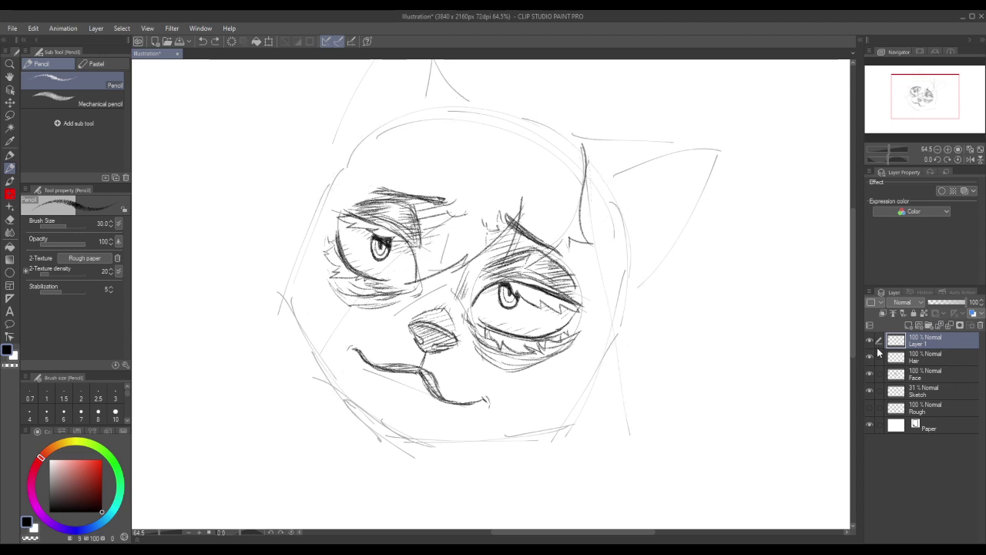
{"action": "left_click", "coordinate": [871, 341]}
{"action": "left_click", "coordinate": [870, 341]}
{"action": "key", "text": "ctrl+z"}
{"action": "key", "text": "ctrl+z"}
{"action": "key", "text": "ctrl+z"}
{"action": "key", "text": "ctrl+z"}
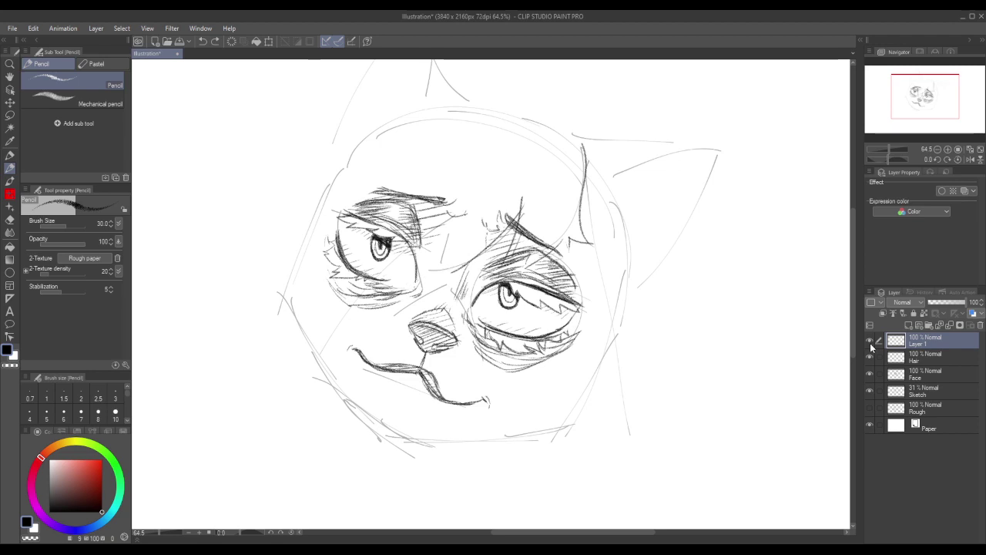
{"action": "key", "text": "ctrl+z"}
{"action": "key", "text": "ctrl+z"}
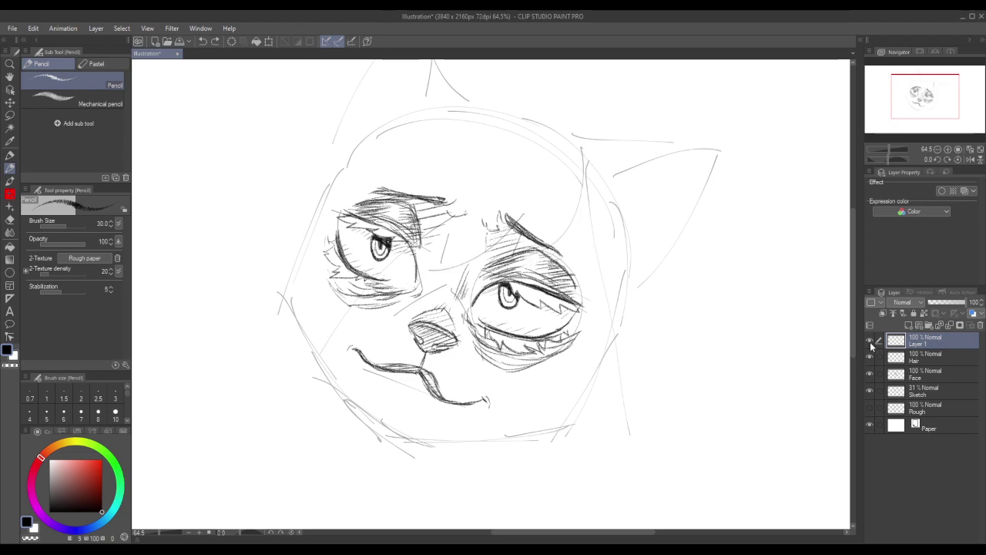
Toggle the visibility of Layer 1 to check which hair strokes it holds.
{"action": "left_click", "coordinate": [870, 341]}
{"action": "left_click", "coordinate": [870, 341]}
{"action": "left_click", "coordinate": [871, 341]}
{"action": "left_click", "coordinate": [870, 342]}
{"action": "left_click", "coordinate": [870, 342]}
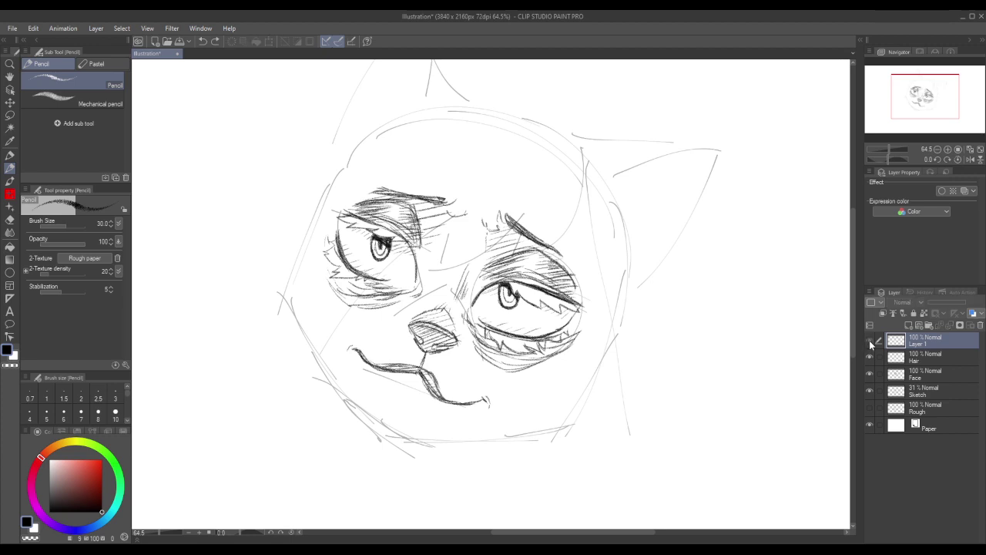
{"action": "left_click", "coordinate": [870, 342]}
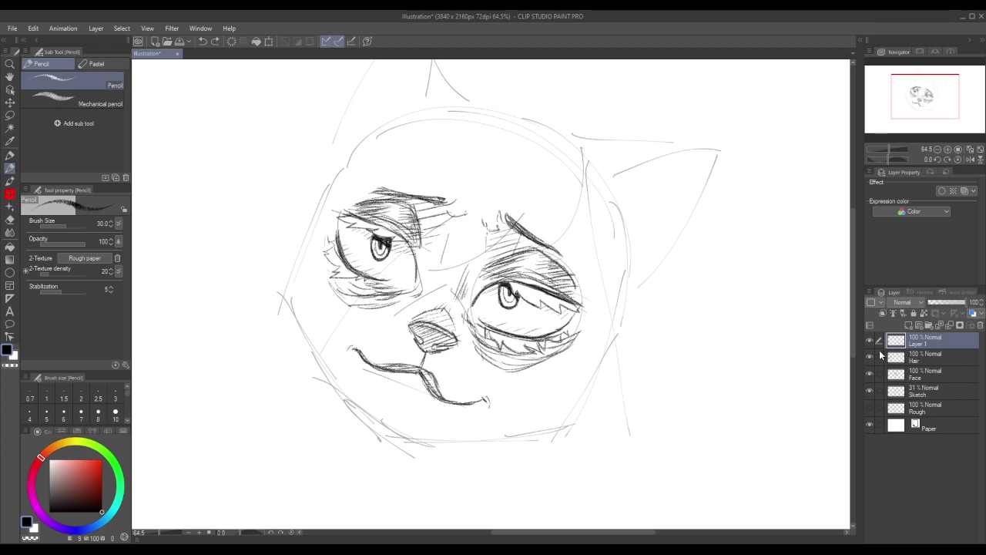
Restore the fringe, long side strands and outer hair contour on the top layer, and rename that layer as Hair.
{"action": "left_click_drag", "start_coordinate": [583, 144], "coordinate": [591, 244]}
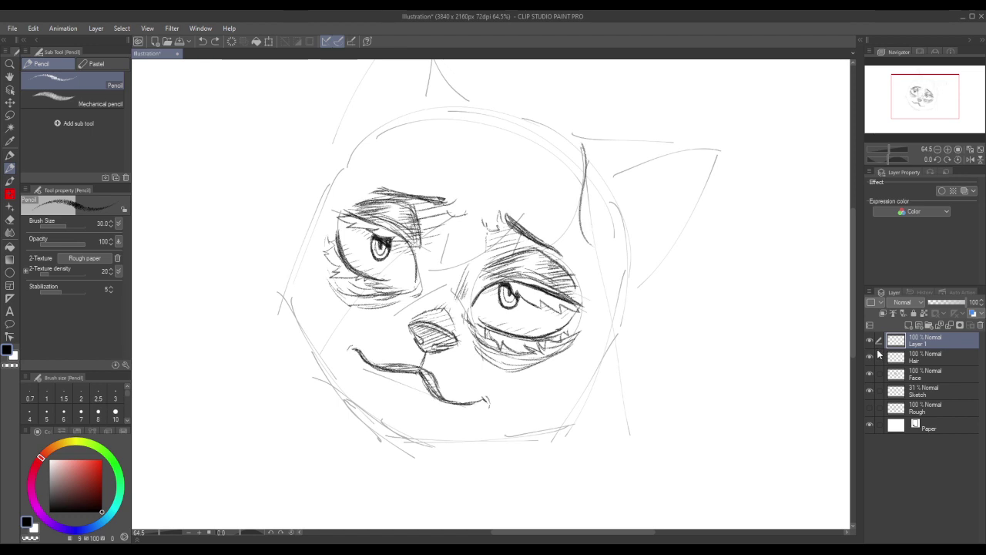
{"action": "left_click_drag", "start_coordinate": [539, 208], "coordinate": [428, 281]}
{"action": "left_click_drag", "start_coordinate": [523, 198], "coordinate": [506, 264]}
{"action": "left_click_drag", "start_coordinate": [420, 258], "coordinate": [348, 424]}
{"action": "left_click_drag", "start_coordinate": [598, 206], "coordinate": [593, 447]}
{"action": "left_click_drag", "start_coordinate": [469, 101], "coordinate": [318, 205]}
{"action": "left_click_drag", "start_coordinate": [476, 116], "coordinate": [317, 206]}
{"action": "left_click_drag", "start_coordinate": [629, 336], "coordinate": [597, 480]}
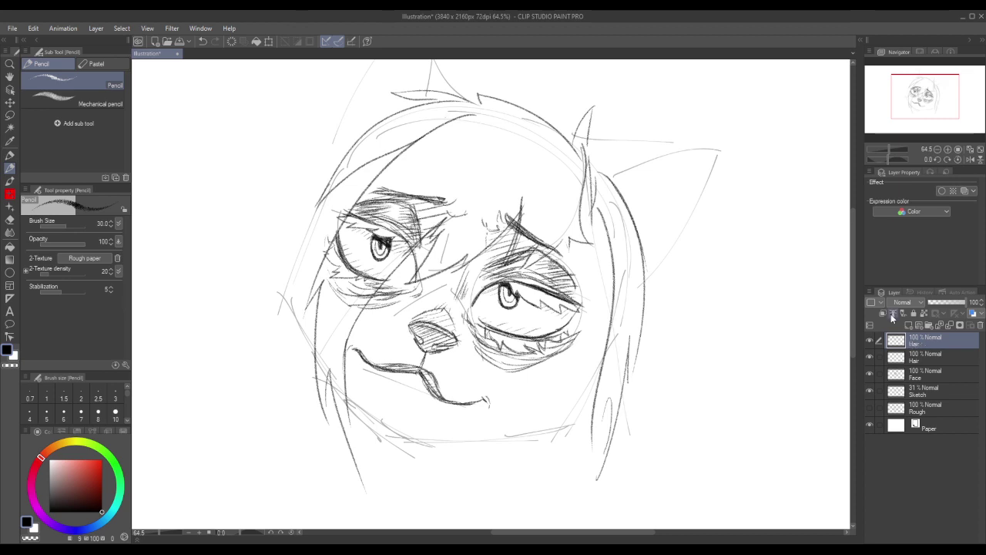
Remove the redundant lower Hair layer and hide the Sketch layer to check the hair and face lines alone.
{"action": "left_click", "coordinate": [930, 357]}
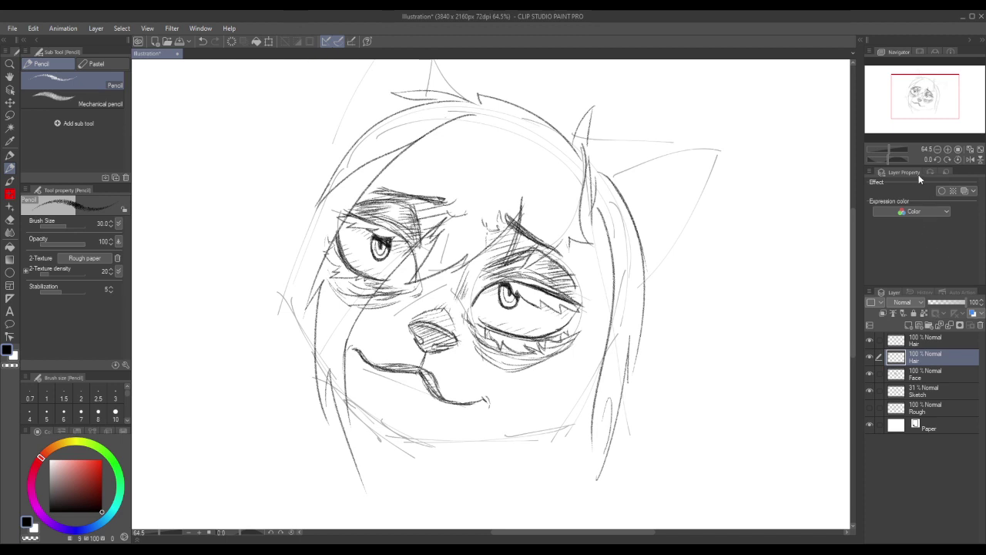
{"action": "key", "text": "ctrl+e"}
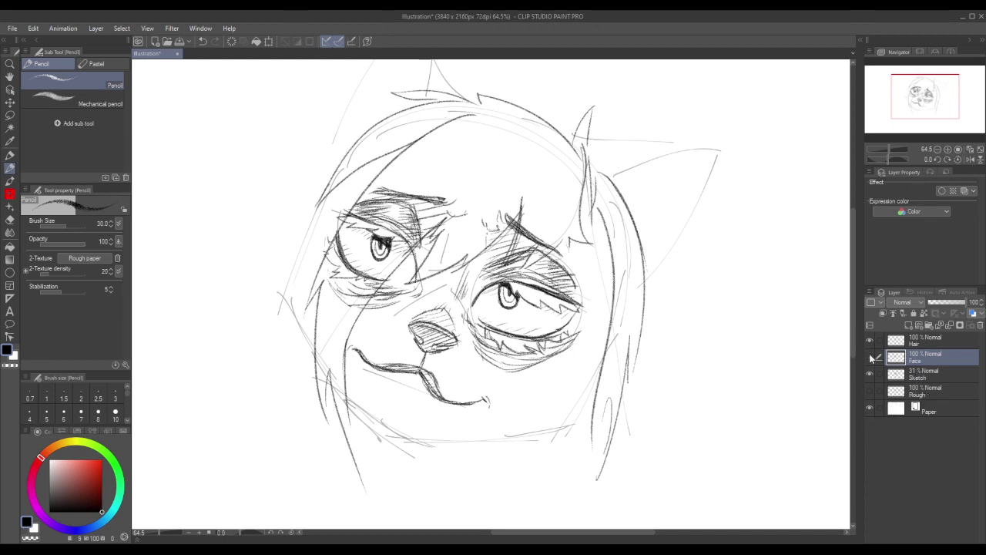
{"action": "left_click", "coordinate": [870, 357]}
{"action": "left_click", "coordinate": [869, 374]}
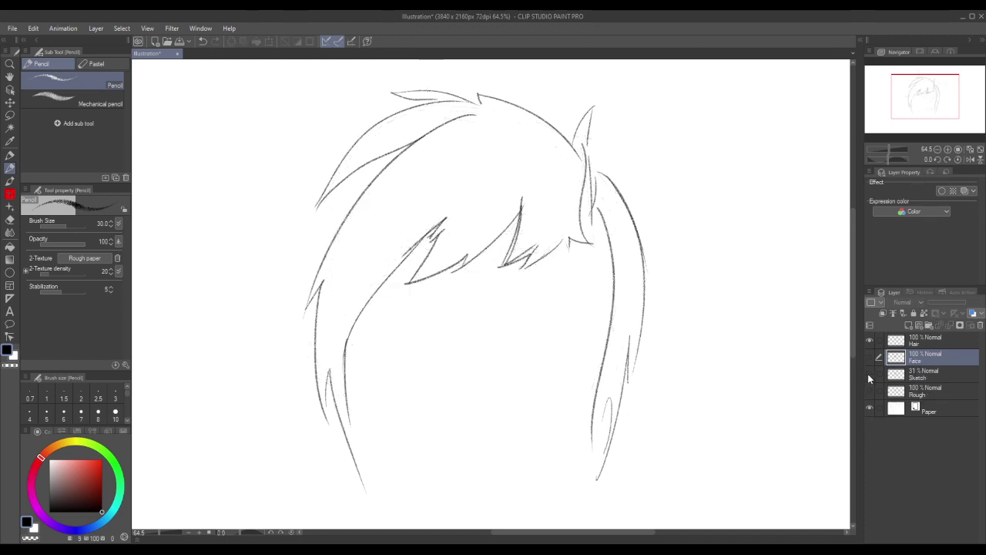
{"action": "left_click", "coordinate": [870, 357]}
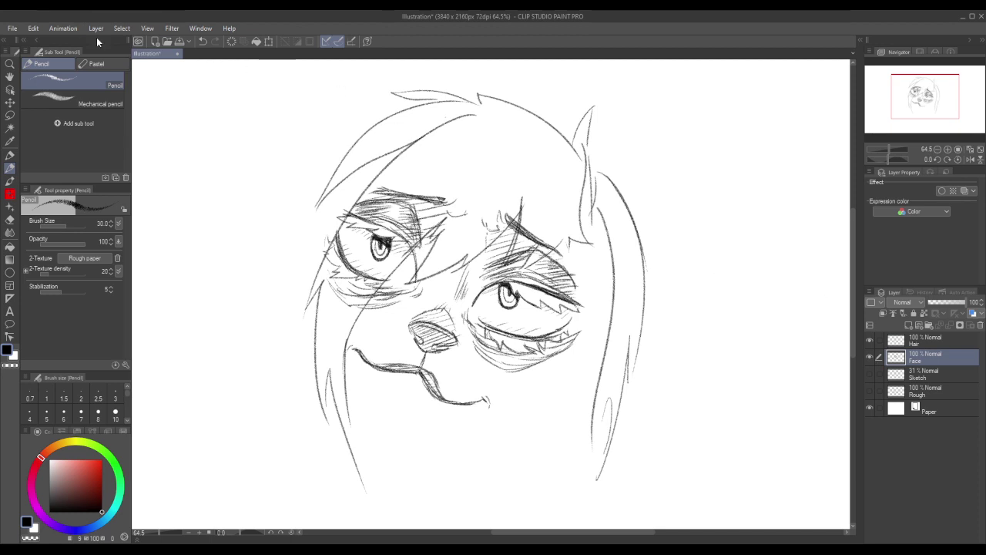
Add a new layer named Head above the Face layer and show the Sketch layer again.
{"action": "key", "text": "ctrl+shift+n"}
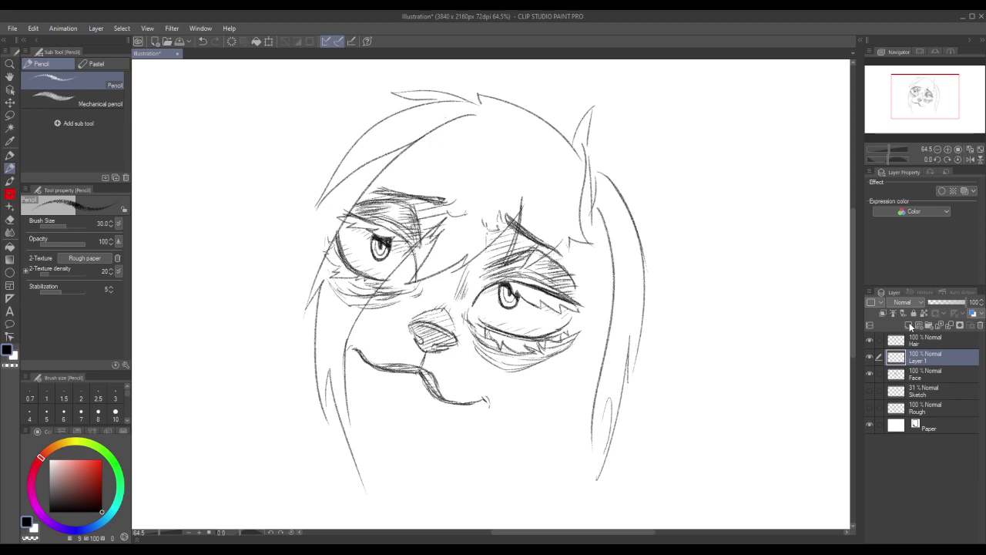
{"action": "type", "text": "Head"}
{"action": "key", "text": "Return"}
{"action": "left_click", "coordinate": [869, 390]}
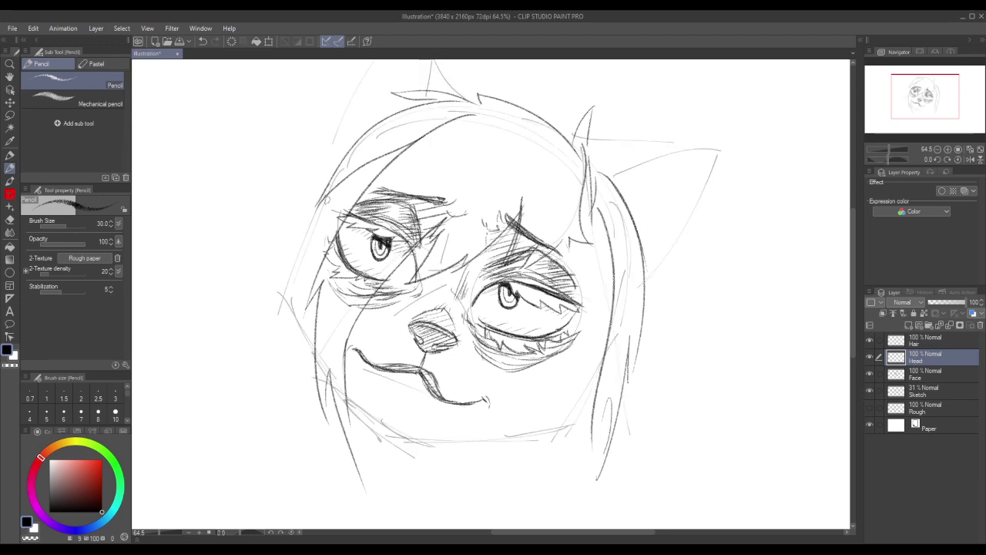
Draw the left cheek contour with jagged fur tufts from the hair down to the jaw, checking it without the Sketch layer.
{"action": "mouse_move", "coordinate": [325, 198]}
{"action": "left_mouse_down"}
{"action": "mouse_move", "coordinate": [283, 232]}
{"action": "mouse_move", "coordinate": [290, 228]}
{"action": "mouse_move", "coordinate": [283, 234]}
{"action": "mouse_move", "coordinate": [297, 257]}
{"action": "mouse_move", "coordinate": [281, 246]}
{"action": "mouse_move", "coordinate": [287, 283]}
{"action": "mouse_move", "coordinate": [279, 282]}
{"action": "mouse_move", "coordinate": [295, 332]}
{"action": "left_mouse_up"}
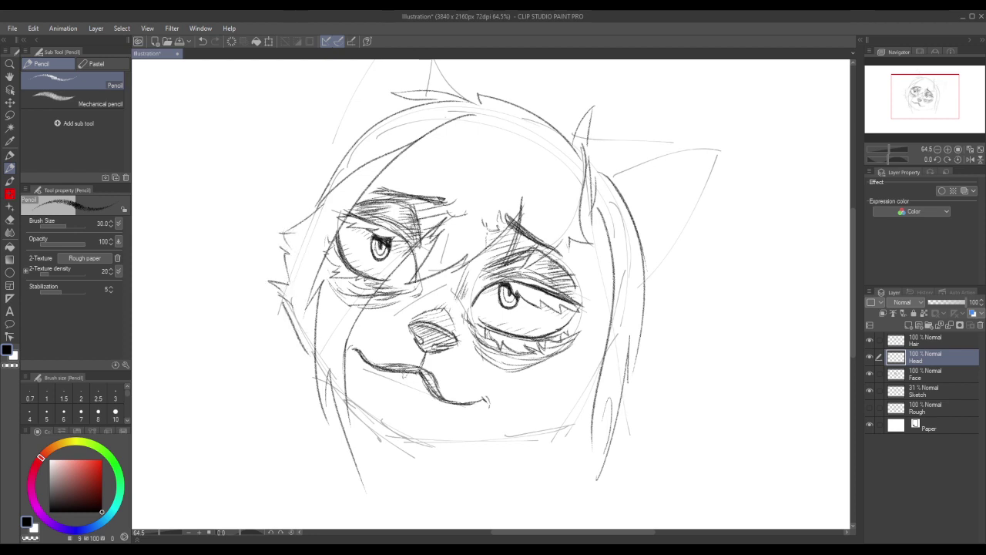
{"action": "left_click", "coordinate": [870, 390]}
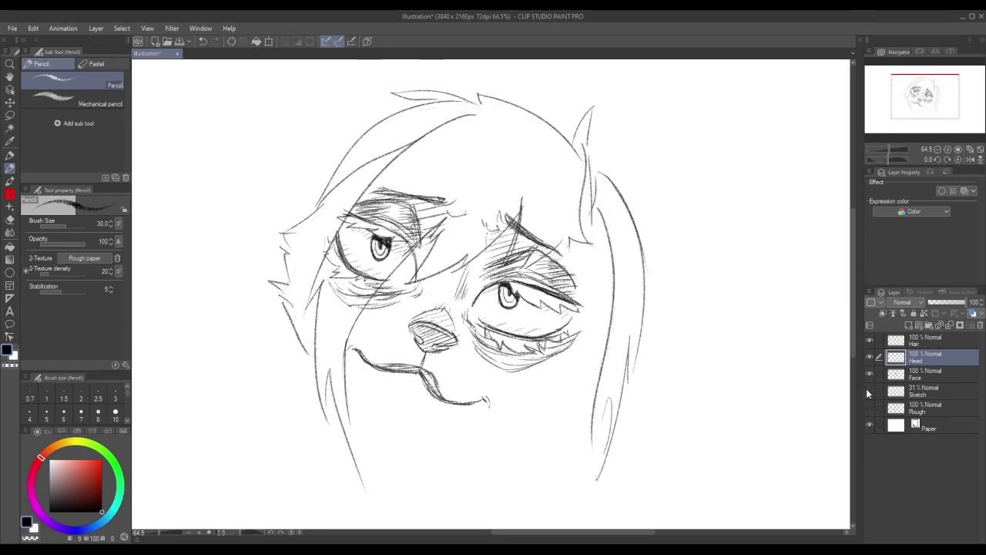
{"action": "left_click", "coordinate": [869, 391]}
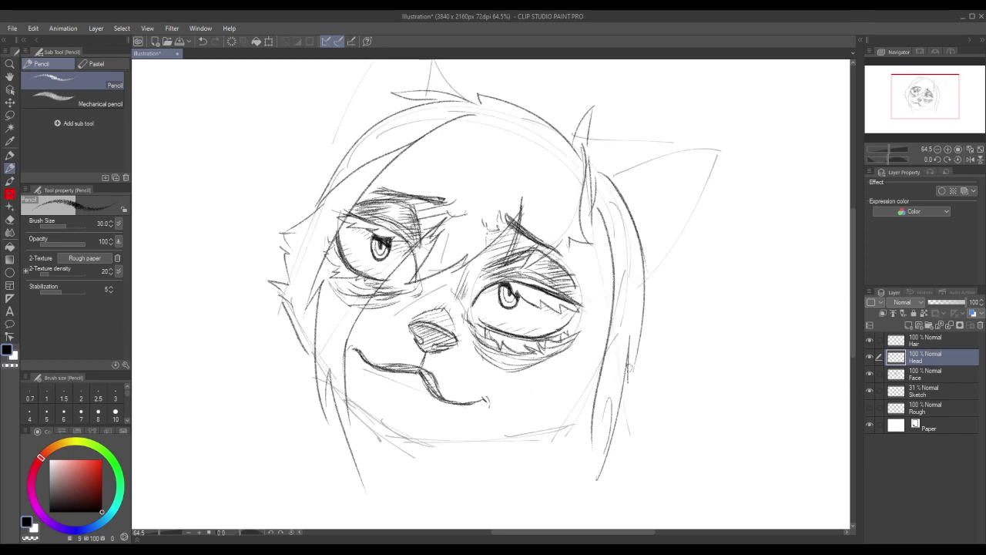
Draw the fur tuft on the right cheek and the jawline toward the chin, undoing the strokes at the lower left jaw.
{"action": "mouse_move", "coordinate": [629, 373]}
{"action": "left_mouse_down"}
{"action": "mouse_move", "coordinate": [630, 401]}
{"action": "mouse_move", "coordinate": [528, 436]}
{"action": "mouse_move", "coordinate": [551, 439]}
{"action": "mouse_move", "coordinate": [390, 447]}
{"action": "left_mouse_up"}
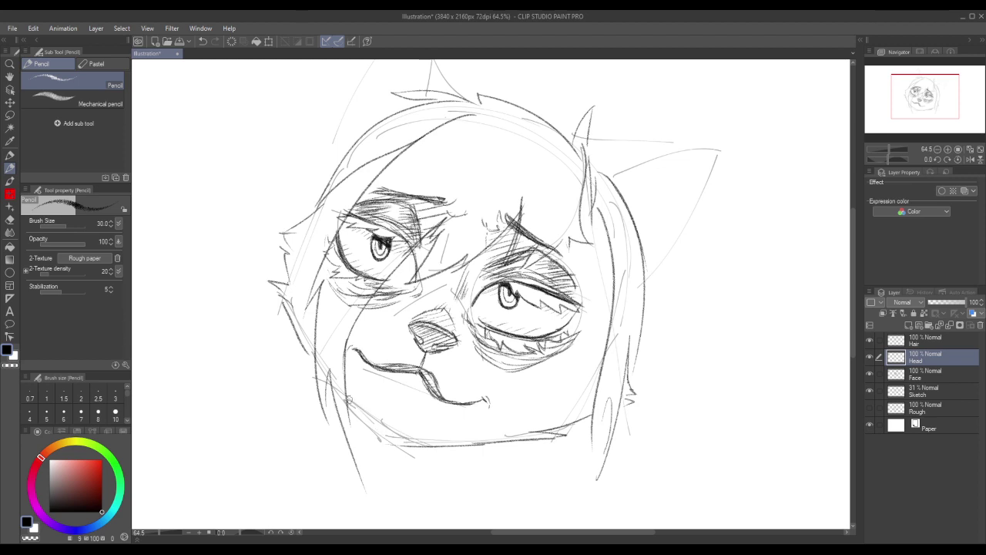
{"action": "left_click_drag", "start_coordinate": [349, 397], "coordinate": [387, 445]}
{"action": "key", "text": "ctrl+z"}
{"action": "key", "text": "ctrl+z"}
Try several strokes for the lower left jawline from the inner hair strand to the chin.
{"action": "left_click_drag", "start_coordinate": [395, 425], "coordinate": [496, 434]}
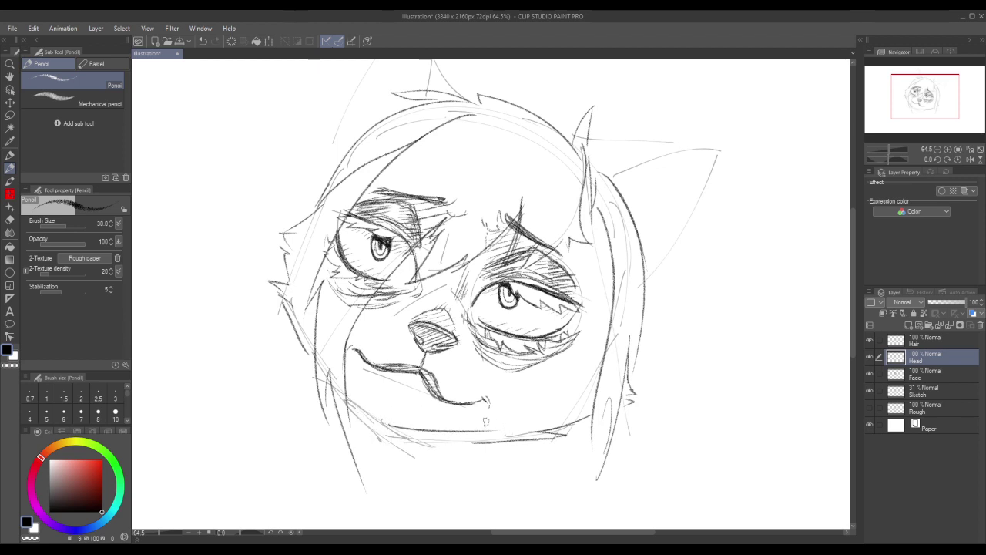
{"action": "key", "text": "ctrl+z"}
{"action": "left_click_drag", "start_coordinate": [396, 424], "coordinate": [493, 437]}
{"action": "left_click_drag", "start_coordinate": [346, 386], "coordinate": [396, 426]}
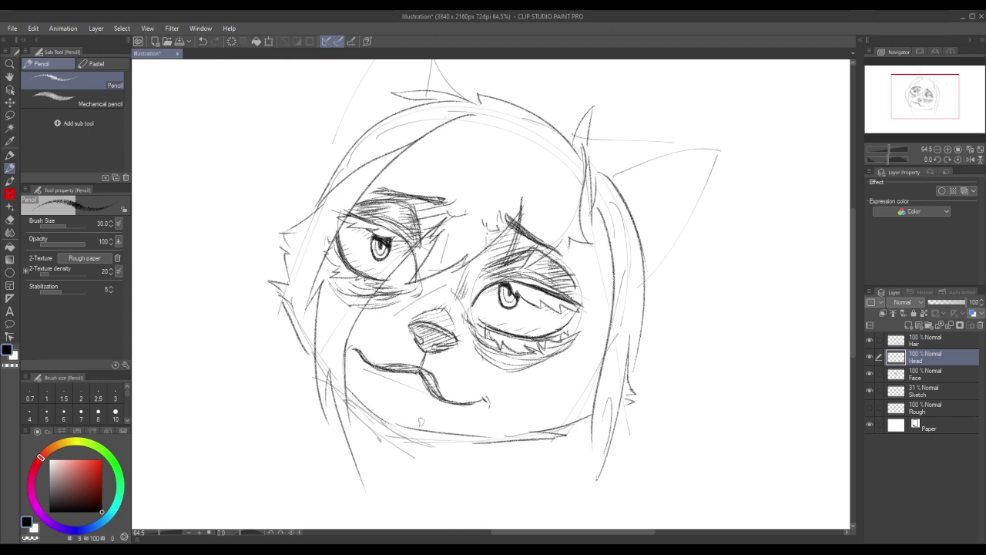
{"action": "key", "text": "ctrl+z"}
{"action": "key", "text": "ctrl+z"}
{"action": "mouse_move", "coordinate": [349, 385]}
{"action": "left_mouse_down"}
{"action": "mouse_move", "coordinate": [382, 418]}
{"action": "mouse_move", "coordinate": [478, 436]}
{"action": "left_mouse_up"}
{"action": "key", "text": "ctrl+z"}
{"action": "key", "text": "ctrl+z"}
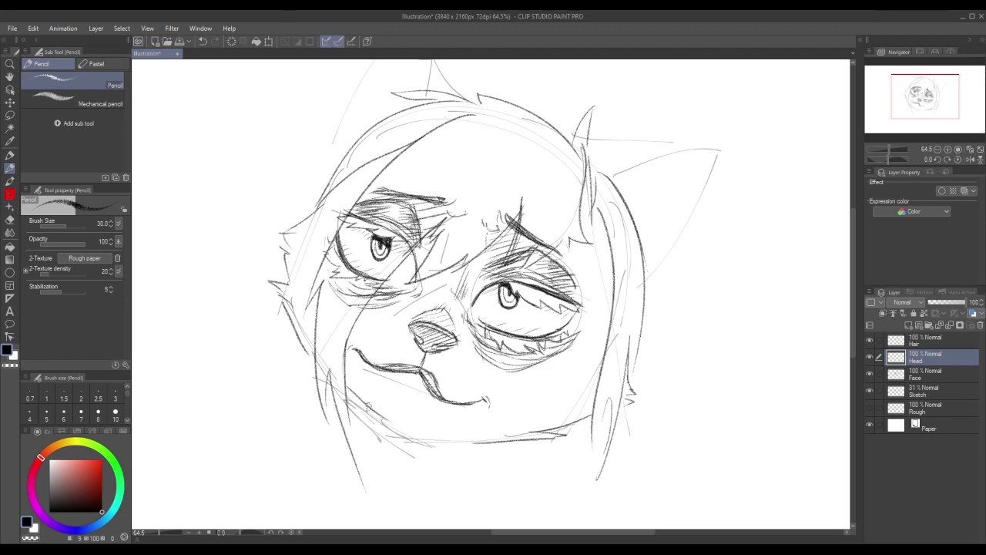
Redraw the lower left jawline from the inner hair strand to the chin, checking the result with the Sketch layer hidden.
{"action": "left_click_drag", "start_coordinate": [383, 417], "coordinate": [459, 434]}
{"action": "left_click", "coordinate": [870, 391]}
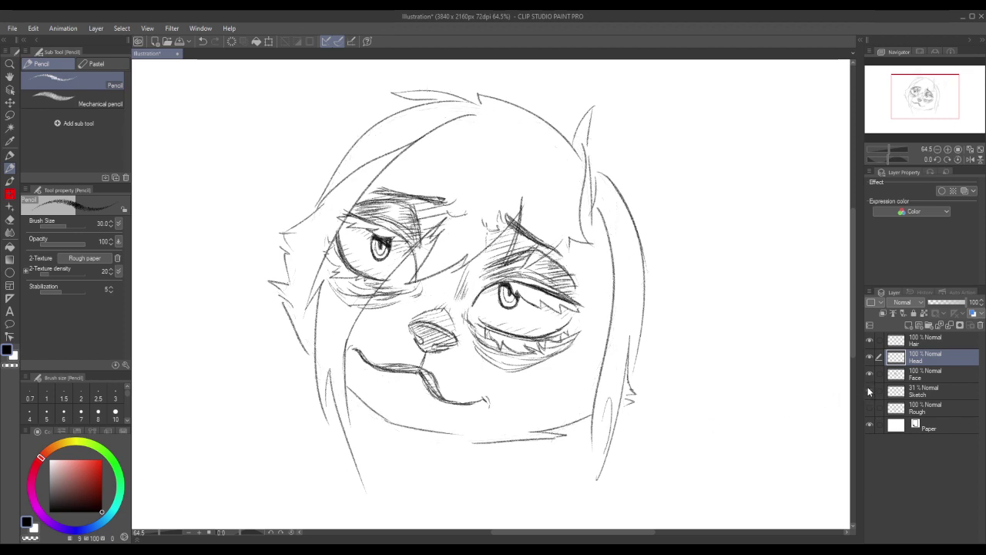
{"action": "left_click", "coordinate": [870, 391]}
{"action": "key", "text": "ctrl+z"}
{"action": "left_click_drag", "start_coordinate": [349, 390], "coordinate": [400, 425]}
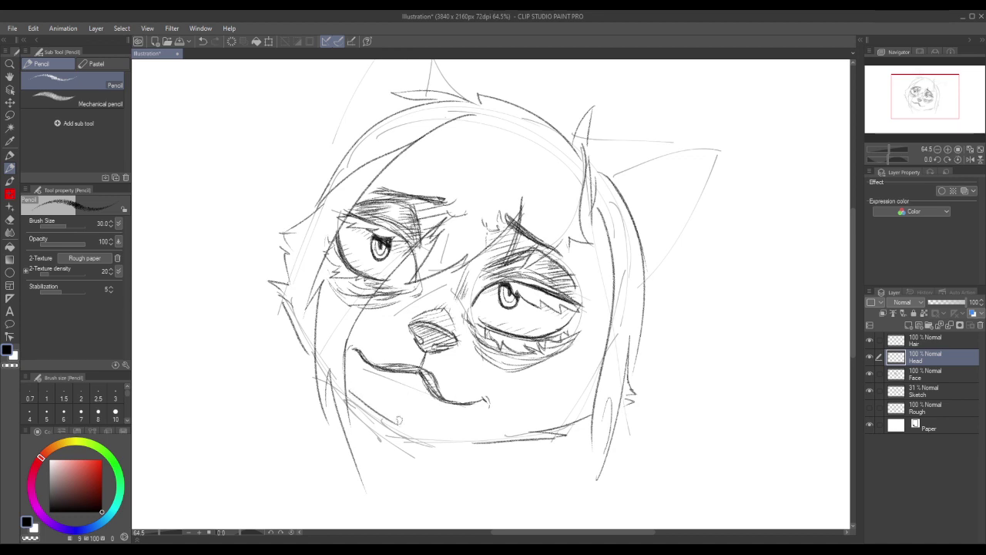
{"action": "key", "text": "ctrl+z"}
{"action": "mouse_move", "coordinate": [353, 395]}
{"action": "left_mouse_down"}
{"action": "mouse_move", "coordinate": [386, 426]}
{"action": "mouse_move", "coordinate": [376, 421]}
{"action": "mouse_move", "coordinate": [459, 437]}
{"action": "left_mouse_up"}
{"action": "left_click_drag", "start_coordinate": [390, 429], "coordinate": [453, 433]}
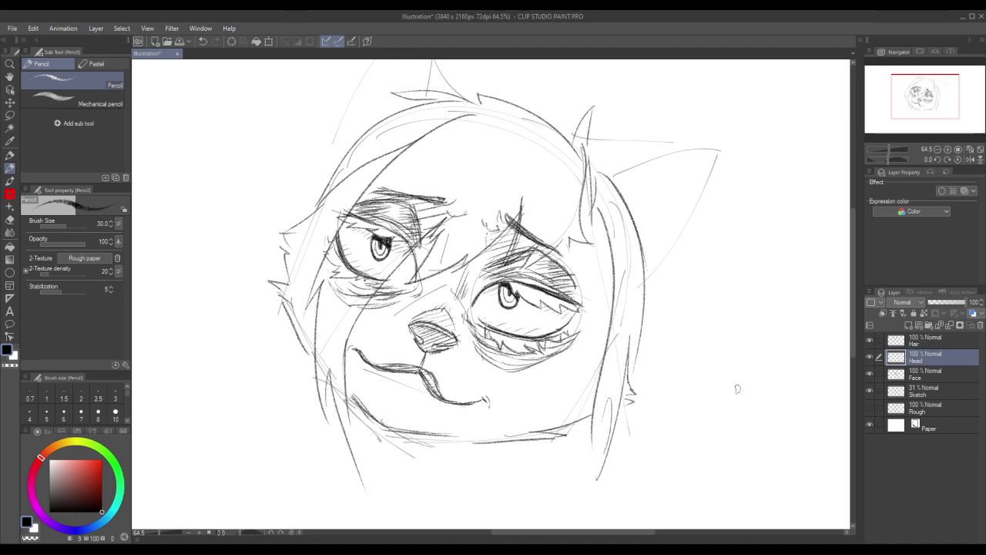
{"action": "left_click", "coordinate": [870, 390]}
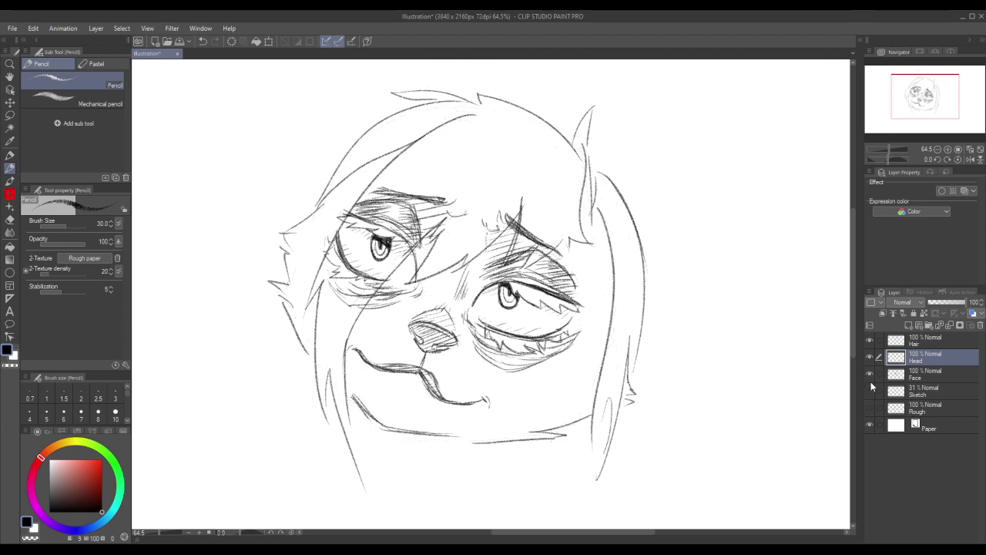
{"action": "left_click", "coordinate": [871, 381]}
{"action": "left_click", "coordinate": [870, 376]}
{"action": "left_click", "coordinate": [870, 391]}
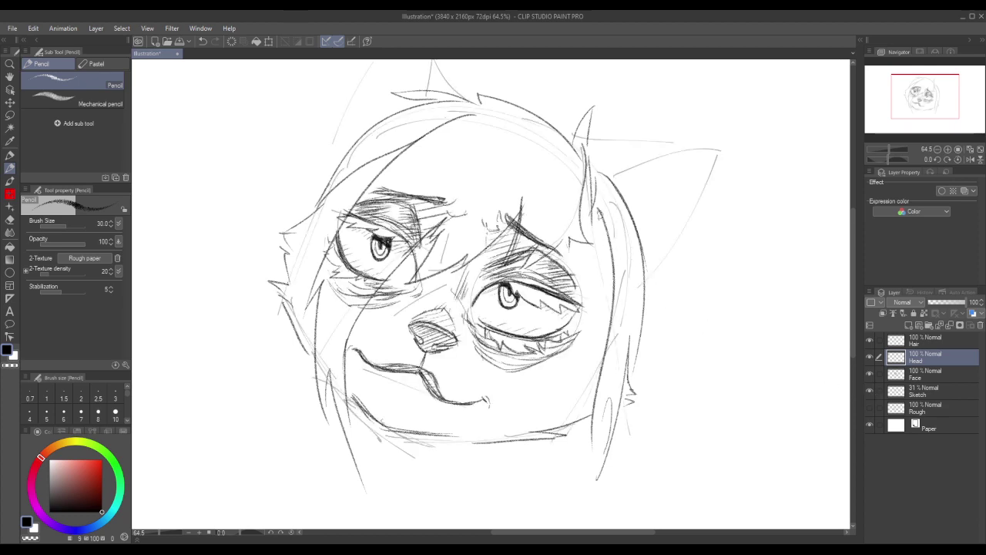
Draw the right edge of the face from below the right ear down along the inner hair strand, redoing the first stroke.
{"action": "left_click_drag", "start_coordinate": [601, 214], "coordinate": [615, 325]}
{"action": "key", "text": "ctrl+z"}
{"action": "left_click_drag", "start_coordinate": [596, 217], "coordinate": [609, 327]}
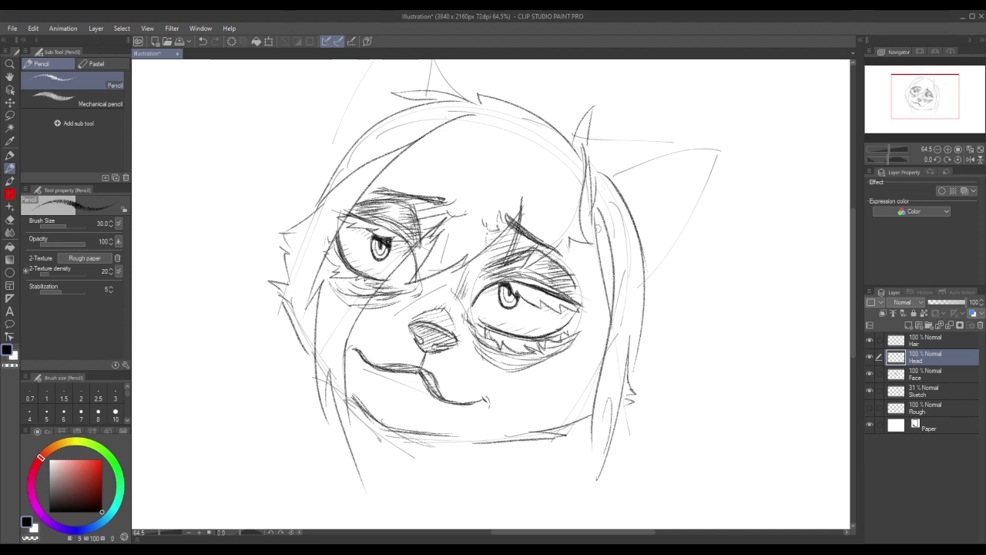
Draw a long strand through the right-hand side lock of hair and check the linework without the Sketch layer.
{"action": "left_click_drag", "start_coordinate": [608, 197], "coordinate": [620, 374]}
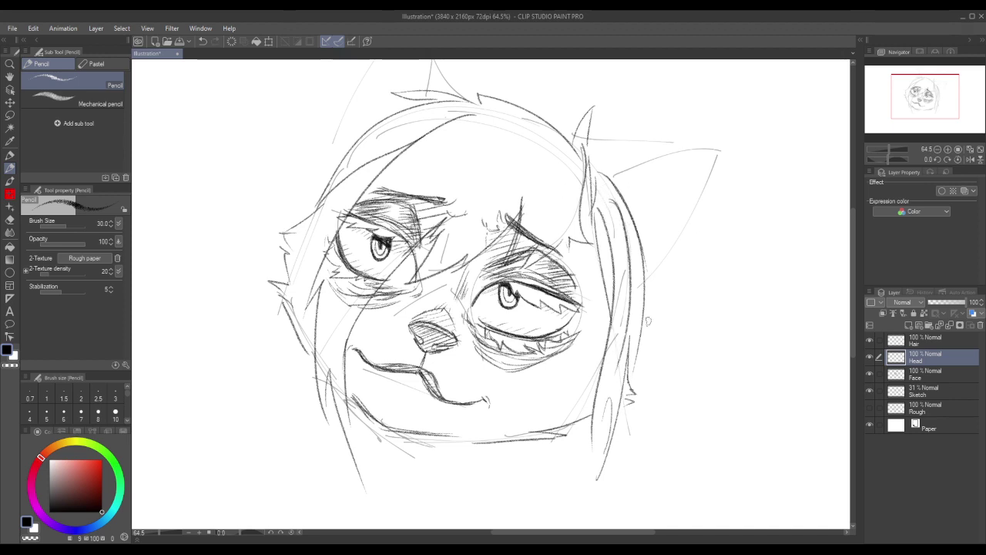
{"action": "left_click", "coordinate": [869, 390]}
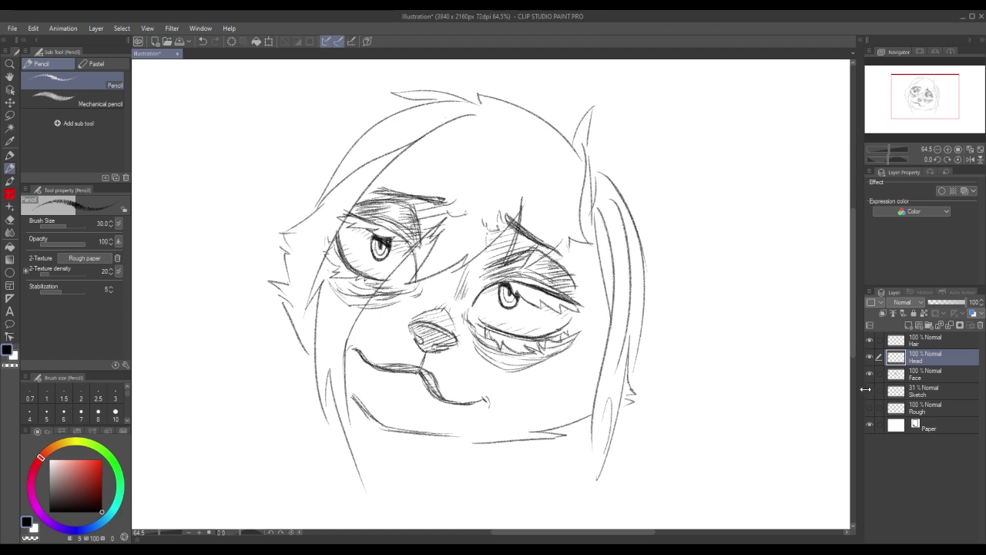
{"action": "left_click", "coordinate": [869, 391]}
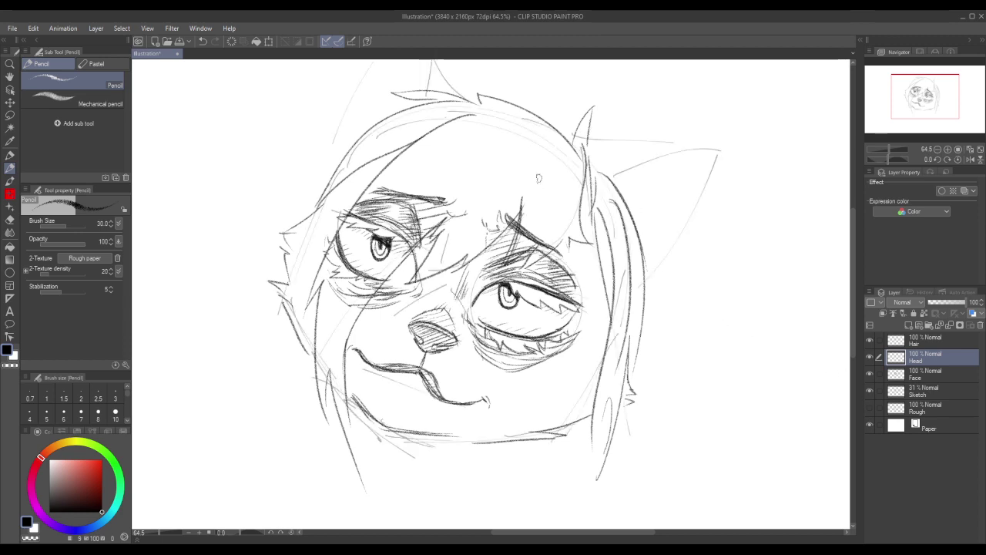
Draw curved fringe strands fanning from the hair parting across the forehead toward both eyes.
{"action": "left_click_drag", "start_coordinate": [542, 145], "coordinate": [549, 227]}
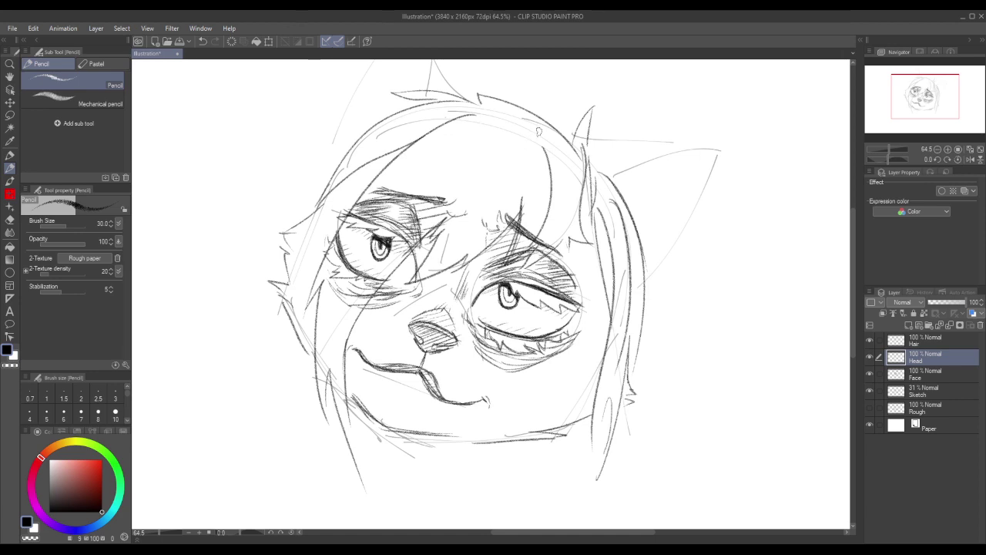
{"action": "left_click_drag", "start_coordinate": [539, 131], "coordinate": [517, 221]}
{"action": "left_click_drag", "start_coordinate": [531, 133], "coordinate": [455, 247]}
{"action": "left_click_drag", "start_coordinate": [517, 149], "coordinate": [445, 248]}
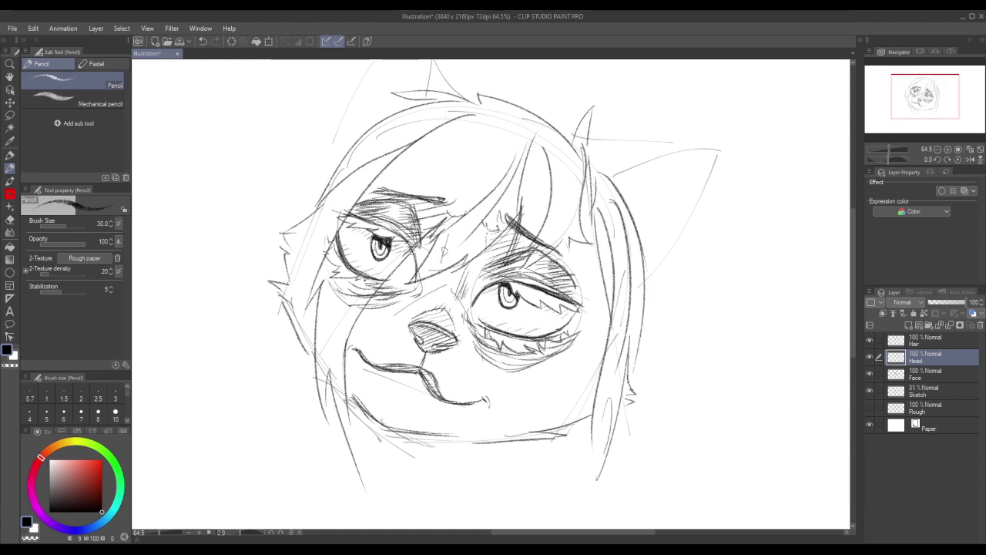
{"action": "left_click_drag", "start_coordinate": [529, 135], "coordinate": [382, 231]}
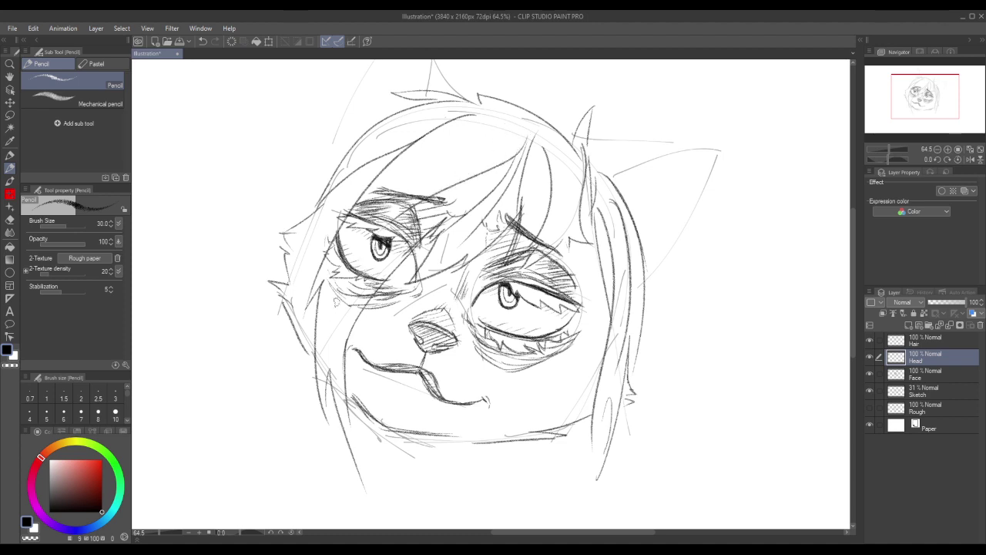
Add strand lines to the left-hand side lock and the crown of the hair, and hide the Sketch layer.
{"action": "left_click_drag", "start_coordinate": [351, 276], "coordinate": [347, 403]}
{"action": "left_click_drag", "start_coordinate": [337, 262], "coordinate": [344, 390]}
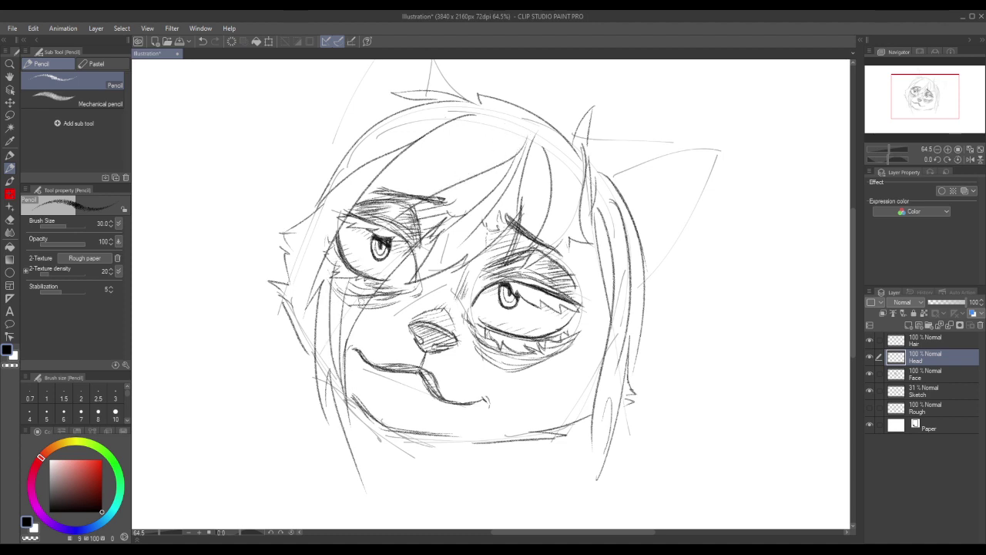
{"action": "mouse_move", "coordinate": [530, 119]}
{"action": "left_mouse_down"}
{"action": "mouse_move", "coordinate": [493, 126]}
{"action": "mouse_move", "coordinate": [417, 182]}
{"action": "left_mouse_up"}
{"action": "mouse_move", "coordinate": [472, 109]}
{"action": "left_mouse_down"}
{"action": "mouse_move", "coordinate": [359, 156]}
{"action": "mouse_move", "coordinate": [470, 112]}
{"action": "left_mouse_up"}
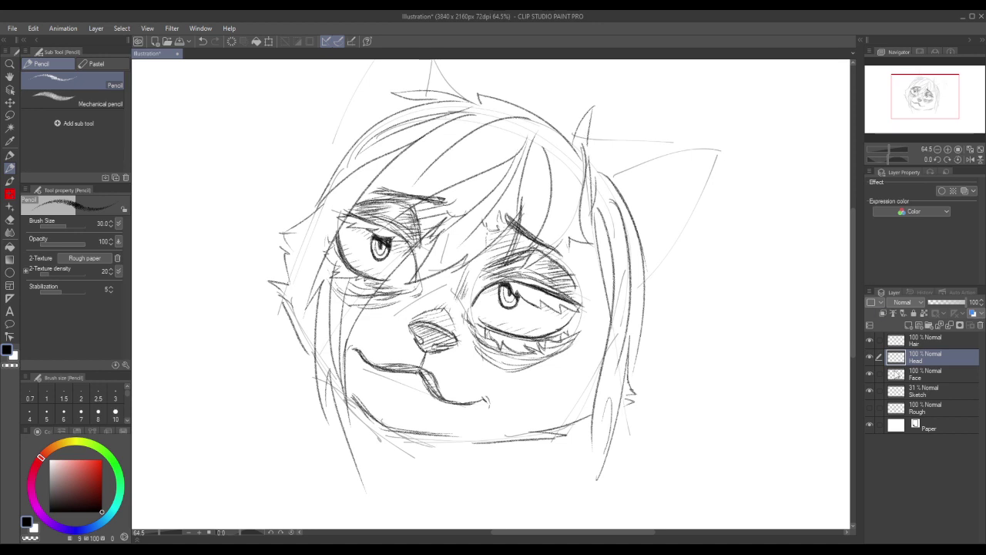
{"action": "left_click", "coordinate": [869, 391]}
{"action": "key", "text": "ctrl+z"}
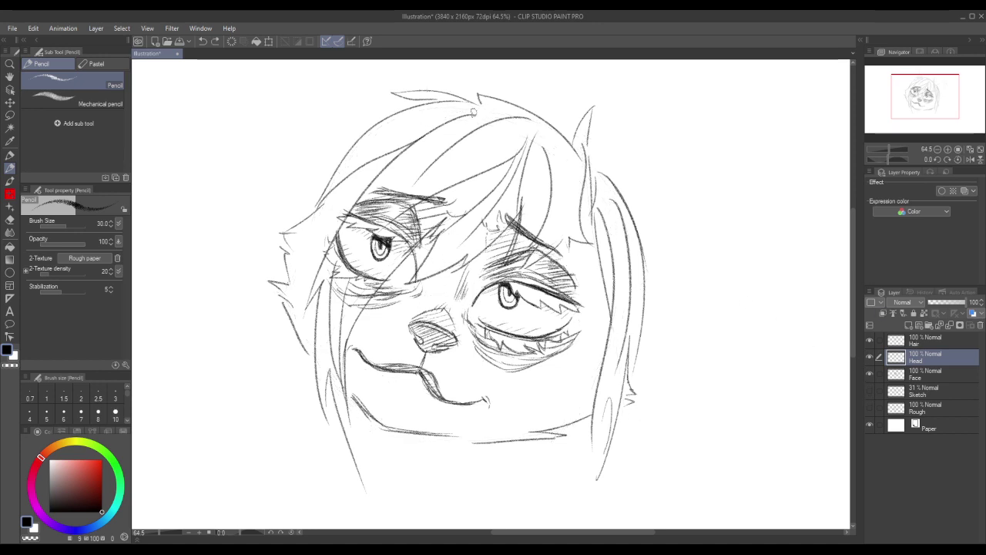
{"action": "key", "text": "ctrl+y"}
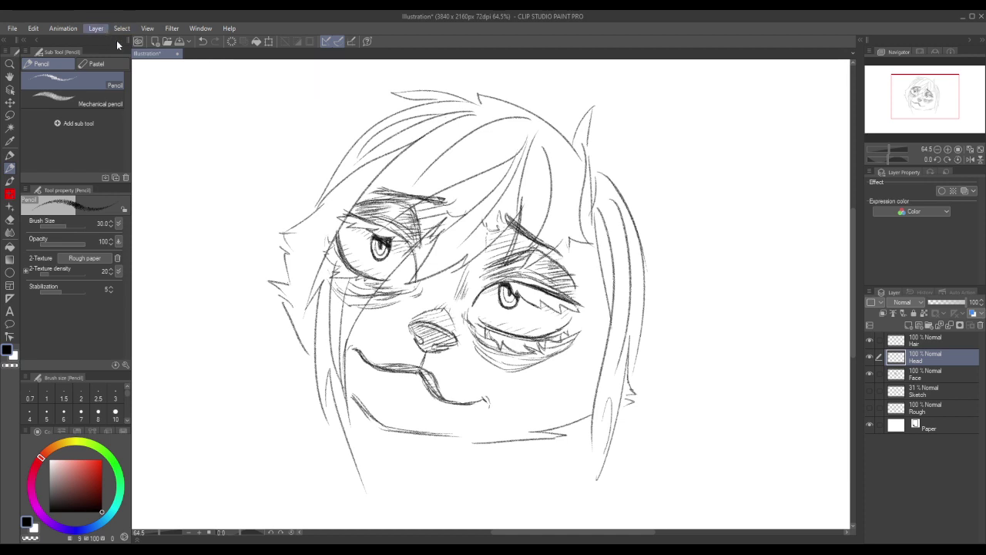
Create a new layer named Scar above the Head layer.
{"action": "key", "text": "ctrl+shift+n"}
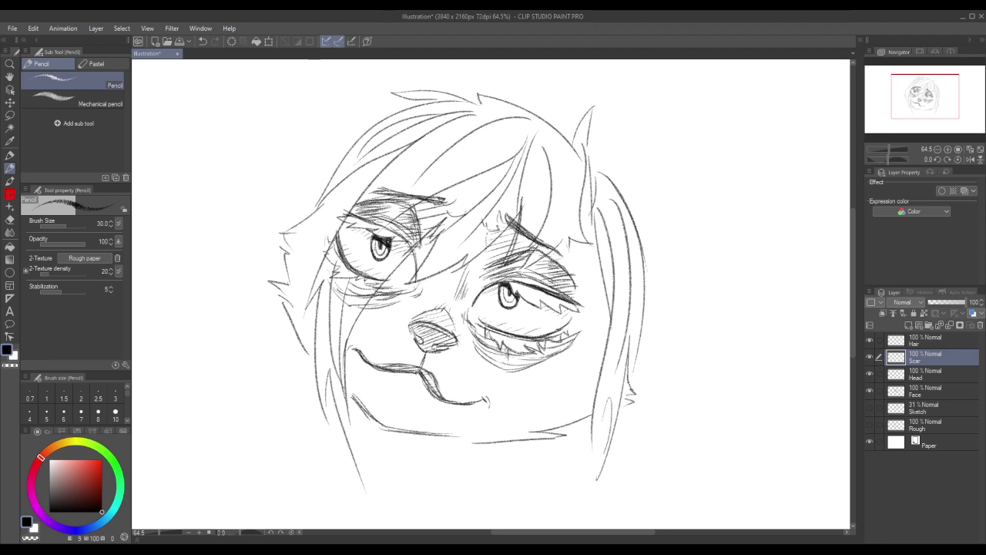
{"action": "left_click_drag", "start_coordinate": [509, 352], "coordinate": [505, 377]}
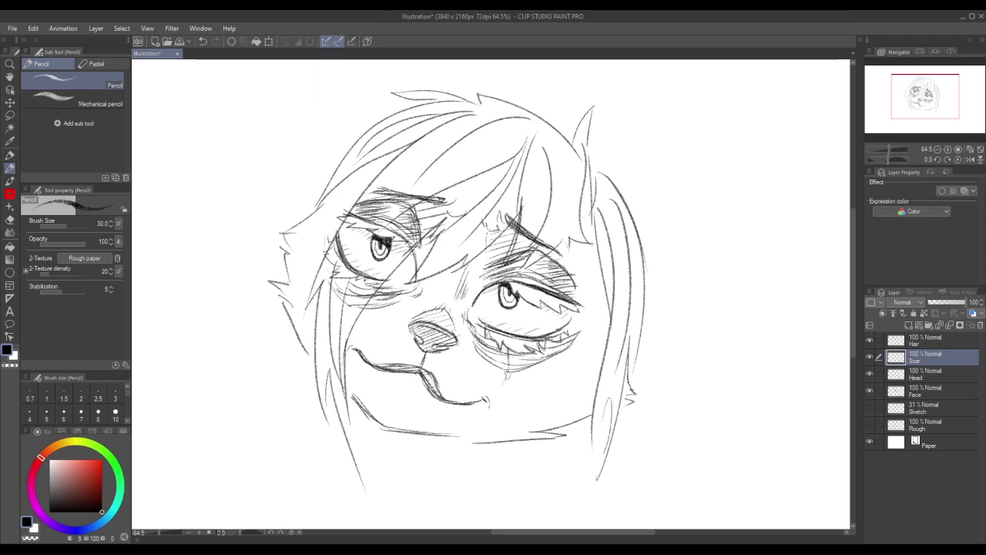
{"action": "mouse_move", "coordinate": [508, 372]}
{"action": "left_mouse_down"}
{"action": "mouse_move", "coordinate": [507, 401]}
{"action": "mouse_move", "coordinate": [510, 375]}
{"action": "left_mouse_up"}
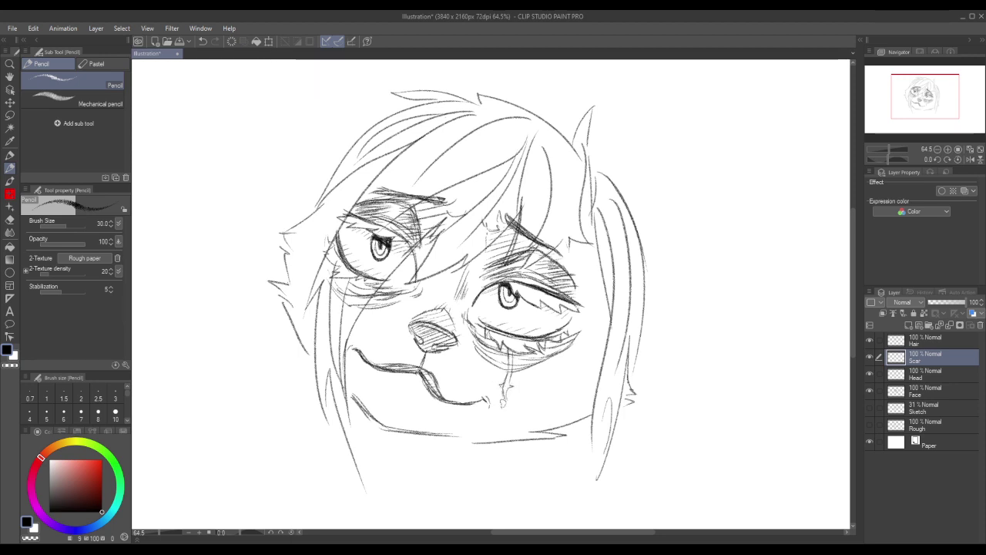
{"action": "key", "text": "ctrl+z"}
{"action": "key", "text": "ctrl+z"}
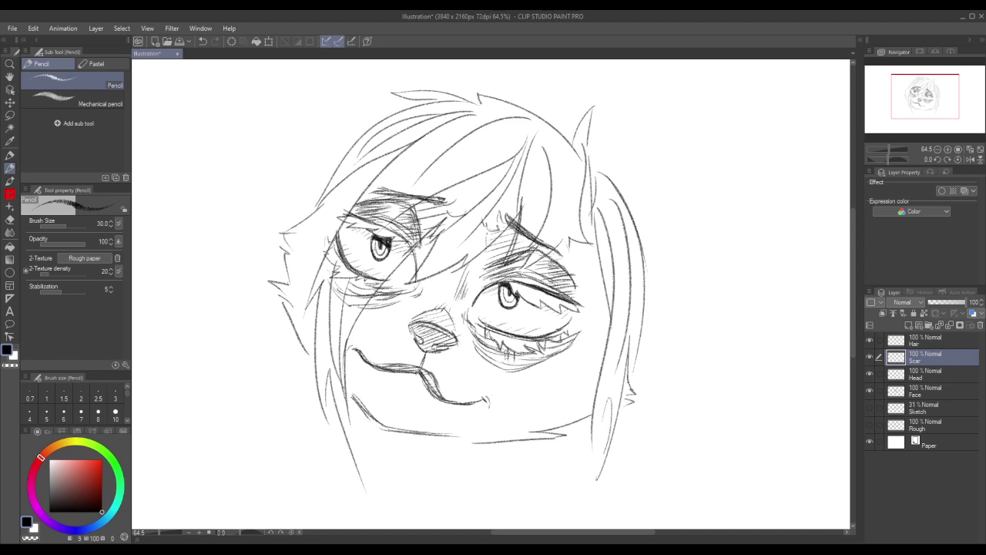
Draw a vertical scar with short cross marks below the right-hand eye and begin its upper part above the brow.
{"action": "mouse_move", "coordinate": [509, 351]}
{"action": "left_mouse_down"}
{"action": "mouse_move", "coordinate": [511, 408]}
{"action": "mouse_move", "coordinate": [508, 365]}
{"action": "left_mouse_up"}
{"action": "left_click_drag", "start_coordinate": [517, 386], "coordinate": [528, 383]}
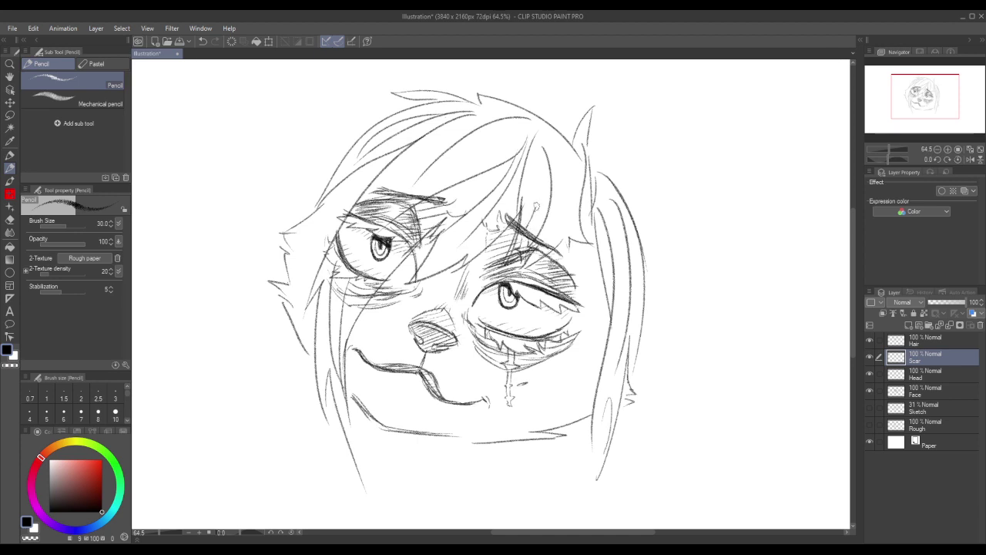
{"action": "mouse_move", "coordinate": [536, 208]}
{"action": "left_mouse_down"}
{"action": "mouse_move", "coordinate": [539, 195]}
{"action": "mouse_move", "coordinate": [538, 219]}
{"action": "left_mouse_up"}
Break the right-hand eyebrow on the Face layer where the scar crosses, and extend the scar through it on the Scar layer.
{"action": "left_click", "coordinate": [926, 391]}
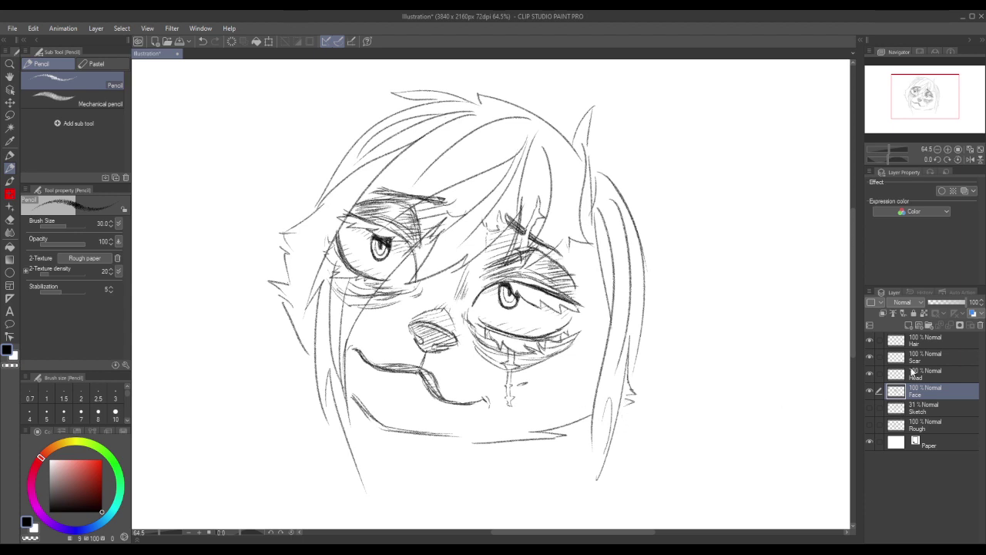
{"action": "left_click", "coordinate": [936, 358]}
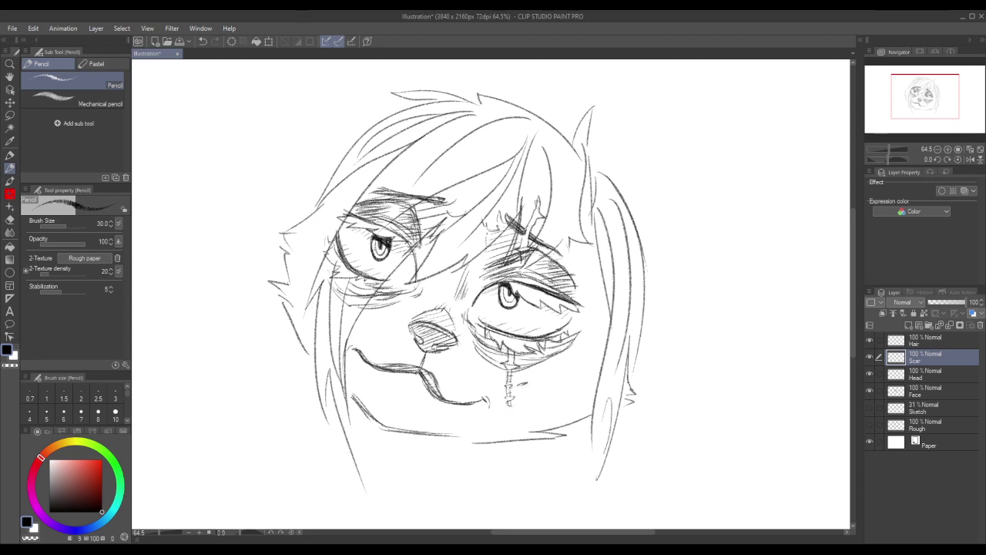
{"action": "left_click_drag", "start_coordinate": [539, 204], "coordinate": [530, 246]}
Make the Face layer active and undo the last changes to the iris of the right-hand eye.
{"action": "left_click", "coordinate": [927, 391]}
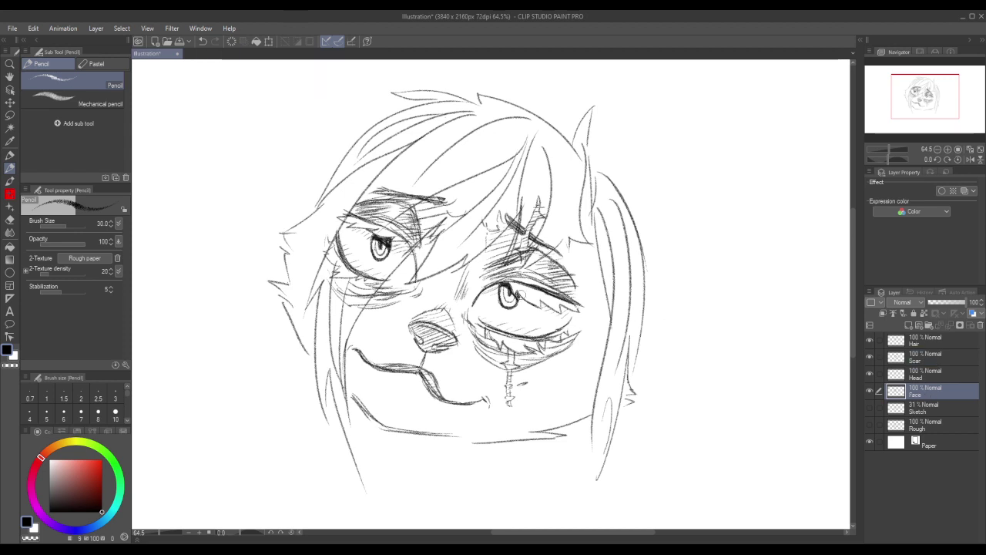
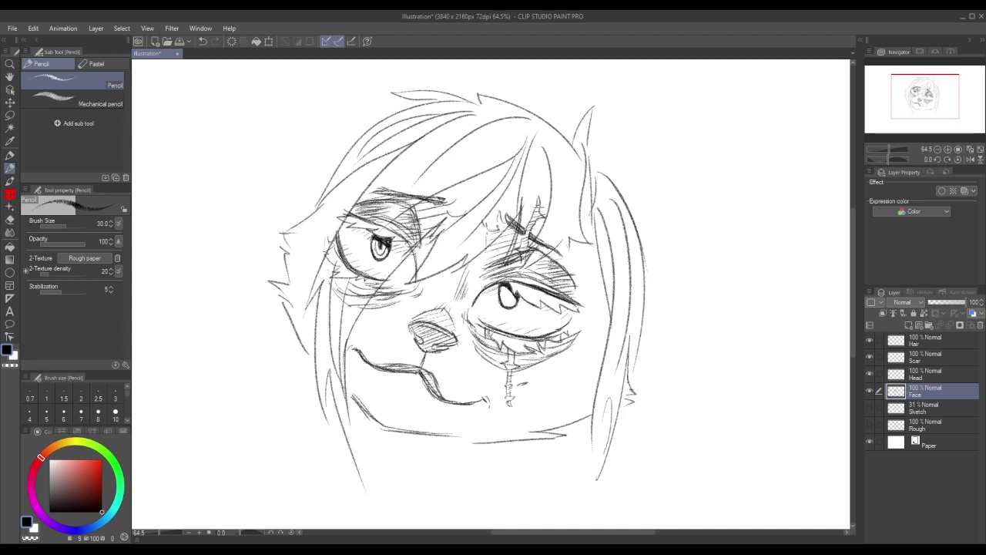
{"action": "key", "text": "ctrl+z"}
{"action": "key", "text": "ctrl+z"}
{"action": "key", "text": "ctrl+z"}
{"action": "key", "text": "ctrl+z"}
{"action": "key", "text": "ctrl+y"}
{"action": "left_click_drag", "start_coordinate": [548, 311], "coordinate": [555, 308]}
Show the Sketch layer and draw the right-hand ear's outline with jagged fur tufts along its outer edge.
{"action": "left_click", "coordinate": [870, 408]}
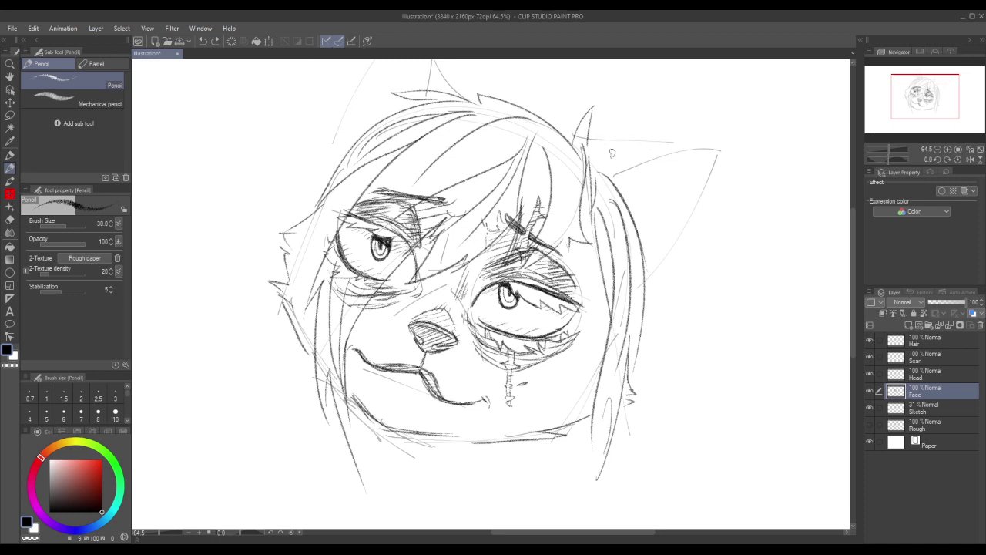
{"action": "mouse_move", "coordinate": [604, 147]}
{"action": "left_mouse_down"}
{"action": "mouse_move", "coordinate": [701, 138]}
{"action": "mouse_move", "coordinate": [678, 133]}
{"action": "mouse_move", "coordinate": [735, 144]}
{"action": "mouse_move", "coordinate": [726, 152]}
{"action": "mouse_move", "coordinate": [732, 171]}
{"action": "mouse_move", "coordinate": [706, 156]}
{"action": "mouse_move", "coordinate": [729, 159]}
{"action": "mouse_move", "coordinate": [703, 232]}
{"action": "left_mouse_up"}
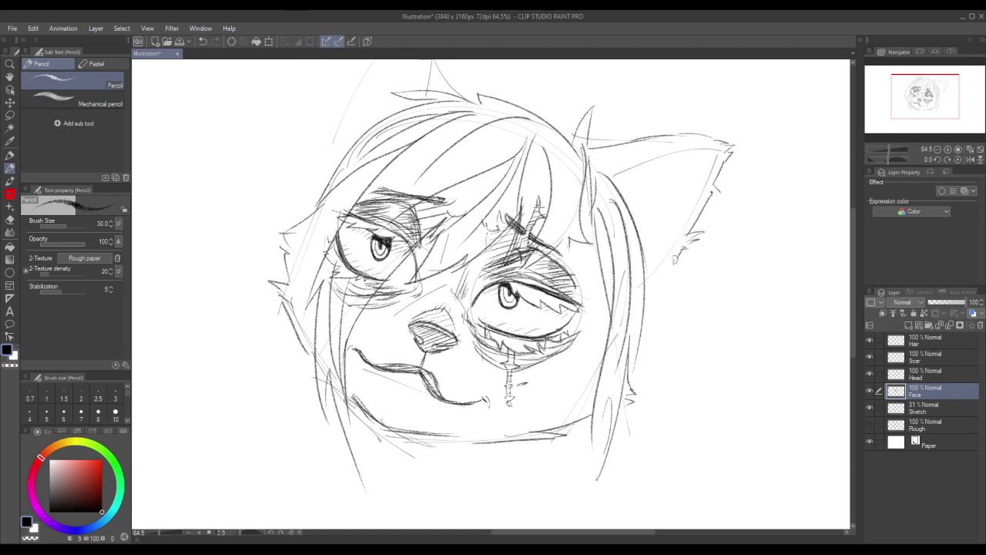
{"action": "mouse_move", "coordinate": [675, 260]}
{"action": "left_mouse_down"}
{"action": "mouse_move", "coordinate": [686, 312]}
{"action": "mouse_move", "coordinate": [677, 299]}
{"action": "mouse_move", "coordinate": [675, 341]}
{"action": "mouse_move", "coordinate": [662, 303]}
{"action": "mouse_move", "coordinate": [669, 330]}
{"action": "mouse_move", "coordinate": [660, 323]}
{"action": "mouse_move", "coordinate": [674, 350]}
{"action": "left_mouse_up"}
{"action": "mouse_move", "coordinate": [657, 313]}
{"action": "left_mouse_down"}
{"action": "mouse_move", "coordinate": [653, 344]}
{"action": "mouse_move", "coordinate": [648, 329]}
{"action": "left_mouse_up"}
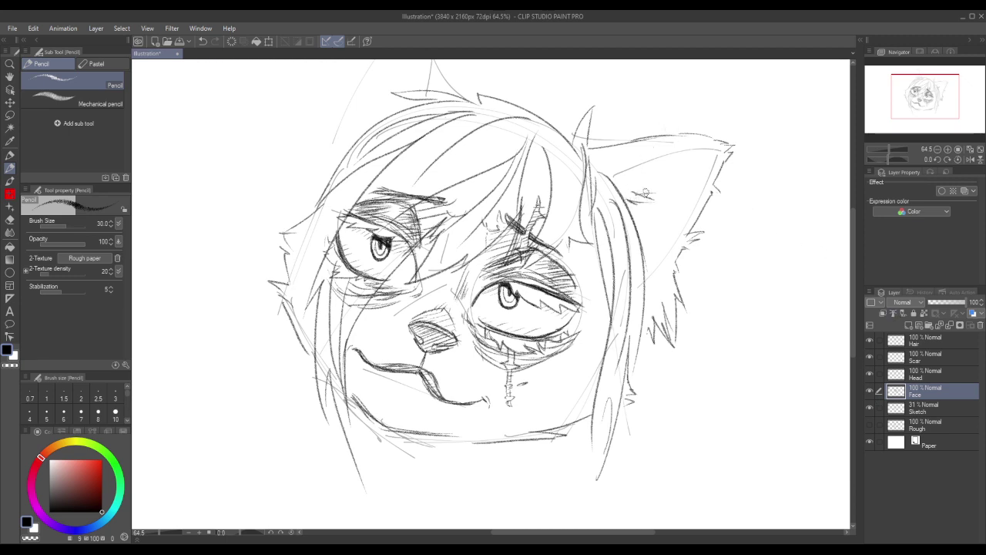
Draw fur tufts and dense hatching inside the right-hand ear, checking the linework without the Sketch layer.
{"action": "mouse_move", "coordinate": [646, 193]}
{"action": "left_mouse_down"}
{"action": "mouse_move", "coordinate": [665, 189]}
{"action": "mouse_move", "coordinate": [651, 176]}
{"action": "left_mouse_up"}
{"action": "mouse_move", "coordinate": [671, 159]}
{"action": "left_mouse_down"}
{"action": "mouse_move", "coordinate": [646, 168]}
{"action": "mouse_move", "coordinate": [715, 150]}
{"action": "left_mouse_up"}
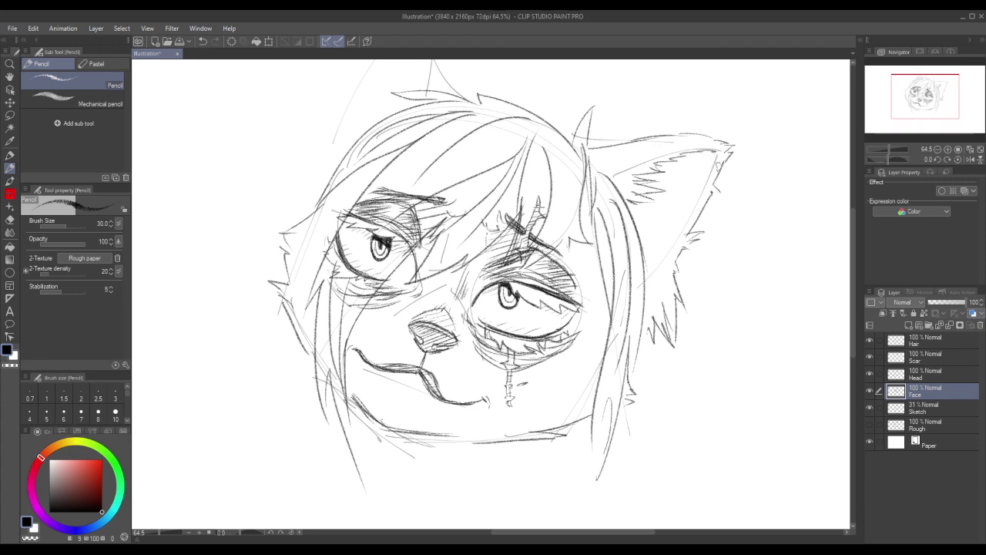
{"action": "left_click_drag", "start_coordinate": [714, 154], "coordinate": [685, 184]}
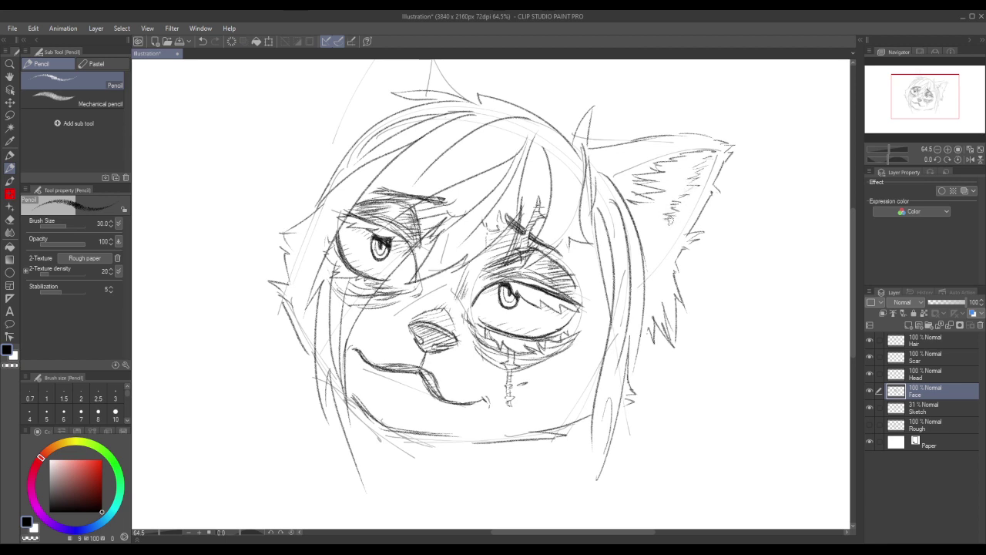
{"action": "left_click_drag", "start_coordinate": [671, 222], "coordinate": [652, 229]}
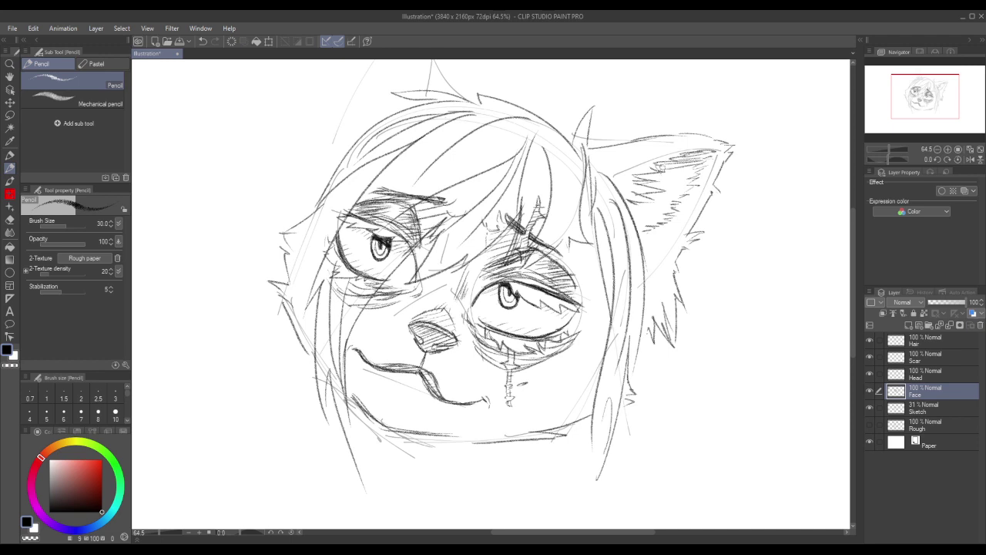
{"action": "mouse_move", "coordinate": [661, 167]}
{"action": "left_mouse_down"}
{"action": "mouse_move", "coordinate": [701, 171]}
{"action": "mouse_move", "coordinate": [669, 175]}
{"action": "mouse_move", "coordinate": [696, 177]}
{"action": "mouse_move", "coordinate": [653, 185]}
{"action": "mouse_move", "coordinate": [698, 183]}
{"action": "mouse_move", "coordinate": [667, 185]}
{"action": "mouse_move", "coordinate": [630, 211]}
{"action": "mouse_move", "coordinate": [668, 209]}
{"action": "mouse_move", "coordinate": [661, 226]}
{"action": "left_mouse_up"}
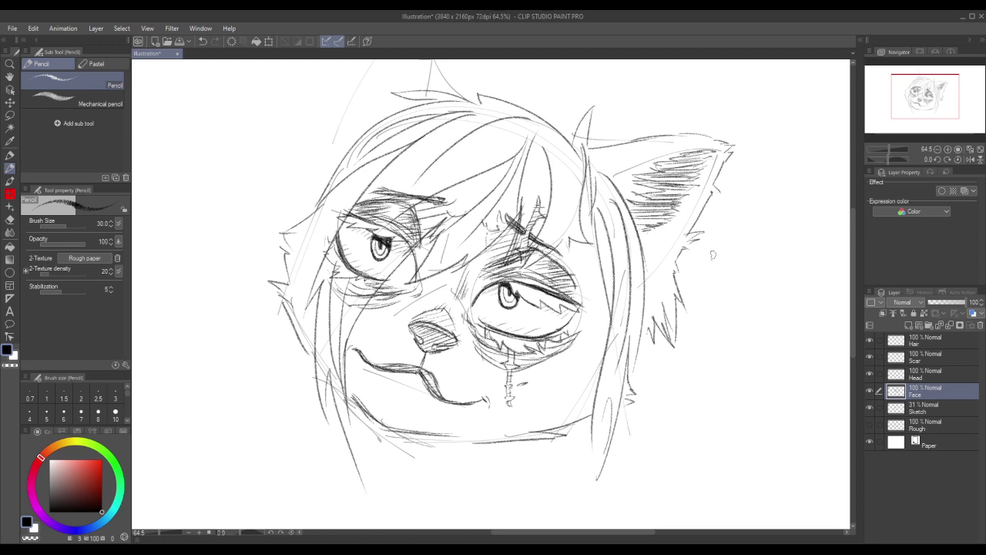
{"action": "left_click", "coordinate": [870, 408]}
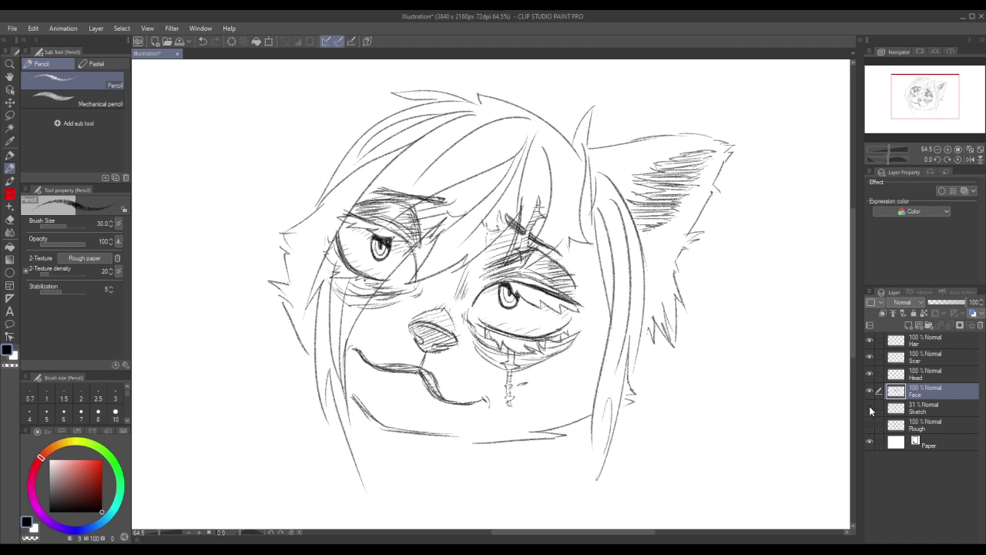
{"action": "left_click", "coordinate": [869, 407]}
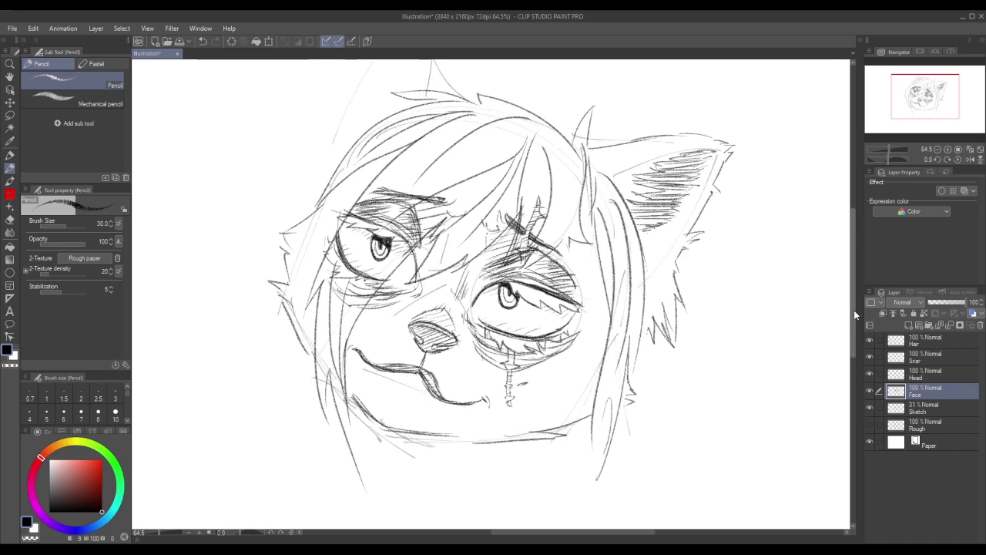
Draw the left-hand ear's outline over the sketch with a tufted tip and jagged fur down its outer edge.
{"action": "scroll", "coordinate": [852, 298], "scroll_direction": "up", "scroll_amount": 3}
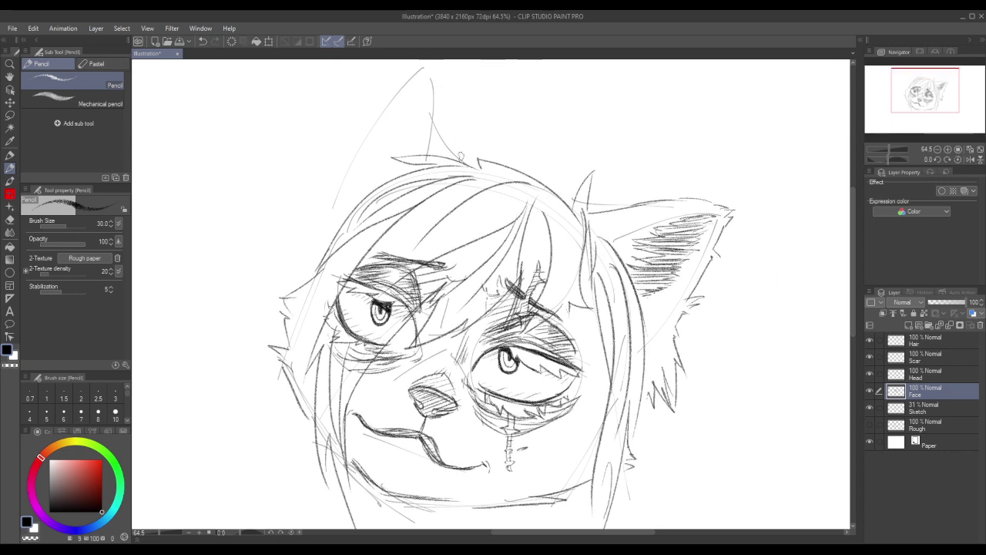
{"action": "mouse_move", "coordinate": [440, 137]}
{"action": "left_mouse_down"}
{"action": "mouse_move", "coordinate": [445, 95]}
{"action": "mouse_move", "coordinate": [439, 110]}
{"action": "mouse_move", "coordinate": [429, 68]}
{"action": "left_mouse_up"}
{"action": "scroll", "coordinate": [853, 269], "scroll_direction": "up", "scroll_amount": 3}
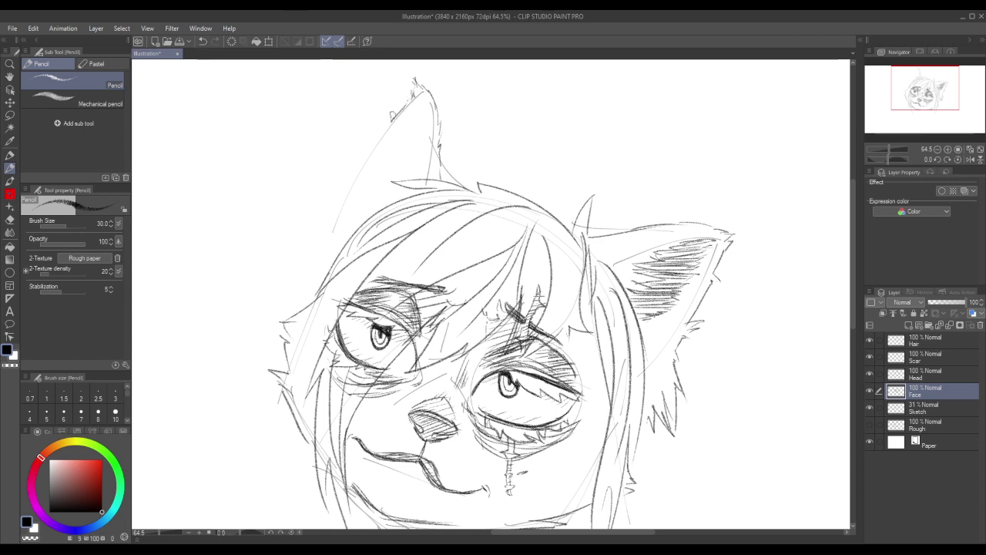
{"action": "mouse_move", "coordinate": [389, 115]}
{"action": "left_mouse_down"}
{"action": "mouse_move", "coordinate": [344, 203]}
{"action": "mouse_move", "coordinate": [340, 193]}
{"action": "mouse_move", "coordinate": [340, 205]}
{"action": "mouse_move", "coordinate": [315, 215]}
{"action": "mouse_move", "coordinate": [281, 265]}
{"action": "mouse_move", "coordinate": [308, 254]}
{"action": "mouse_move", "coordinate": [297, 270]}
{"action": "mouse_move", "coordinate": [316, 262]}
{"action": "mouse_move", "coordinate": [310, 271]}
{"action": "mouse_move", "coordinate": [327, 260]}
{"action": "left_mouse_up"}
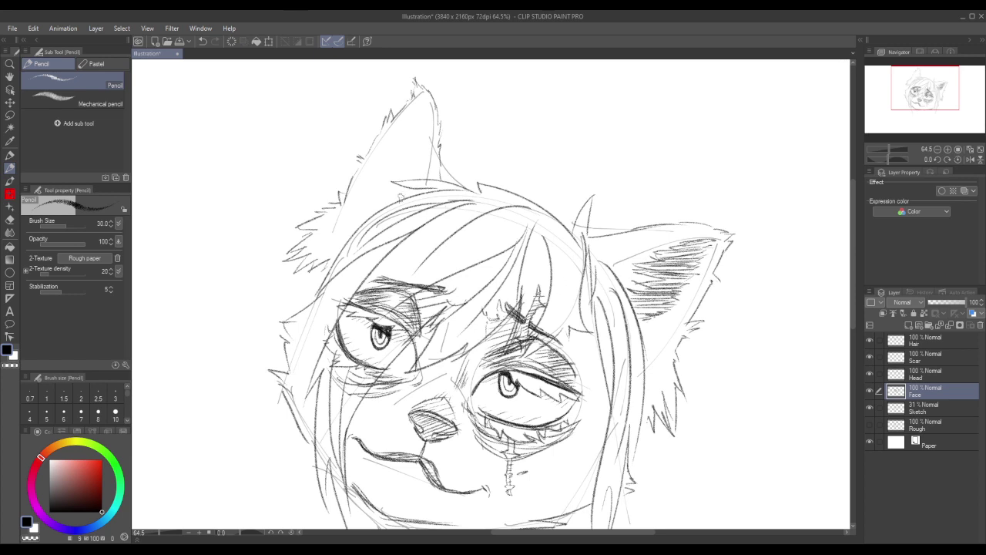
Hatch the inside of the left-hand ear with short fur strokes from near the tip to the hairline.
{"action": "left_click_drag", "start_coordinate": [399, 196], "coordinate": [386, 190]}
{"action": "mouse_move", "coordinate": [386, 190]}
{"action": "left_mouse_down"}
{"action": "mouse_move", "coordinate": [398, 161]}
{"action": "mouse_move", "coordinate": [421, 160]}
{"action": "mouse_move", "coordinate": [417, 101]}
{"action": "mouse_move", "coordinate": [393, 160]}
{"action": "mouse_move", "coordinate": [403, 166]}
{"action": "mouse_move", "coordinate": [389, 171]}
{"action": "mouse_move", "coordinate": [378, 206]}
{"action": "left_mouse_up"}
{"action": "mouse_move", "coordinate": [414, 120]}
{"action": "left_mouse_down"}
{"action": "mouse_move", "coordinate": [407, 170]}
{"action": "mouse_move", "coordinate": [392, 176]}
{"action": "mouse_move", "coordinate": [399, 165]}
{"action": "left_mouse_up"}
{"action": "left_click_drag", "start_coordinate": [393, 185], "coordinate": [383, 202]}
{"action": "left_click_drag", "start_coordinate": [389, 192], "coordinate": [380, 205]}
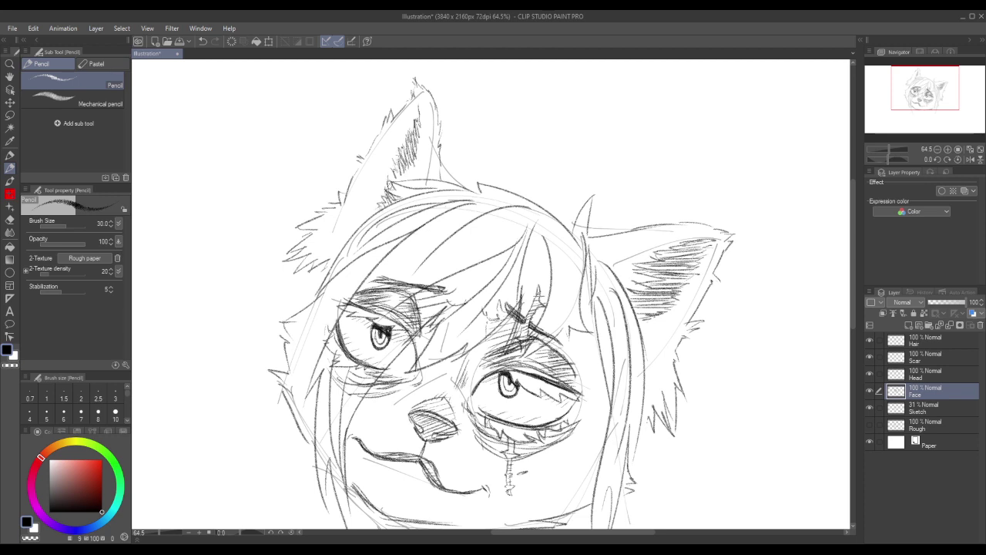
Try a small smiley face and a note-like doodle on and beside the base of the left-hand ear.
{"action": "left_click_drag", "start_coordinate": [328, 234], "coordinate": [345, 246]}
{"action": "mouse_move", "coordinate": [290, 242]}
{"action": "left_mouse_down"}
{"action": "mouse_move", "coordinate": [281, 230]}
{"action": "mouse_move", "coordinate": [285, 191]}
{"action": "mouse_move", "coordinate": [288, 203]}
{"action": "left_mouse_up"}
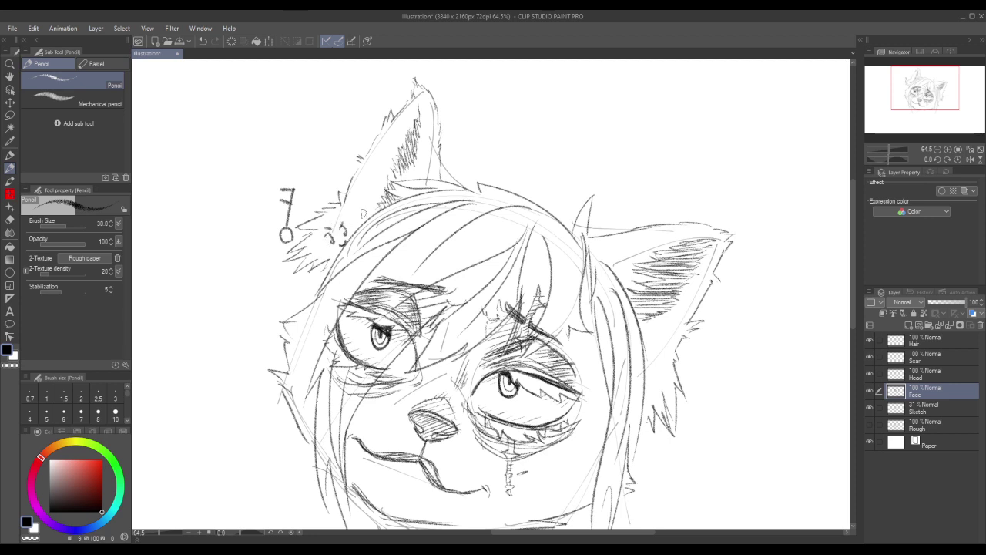
{"action": "key", "text": "ctrl+z"}
Hide the Sketch layer and undo the doodles around the base of the left-hand ear.
{"action": "left_click", "coordinate": [869, 409]}
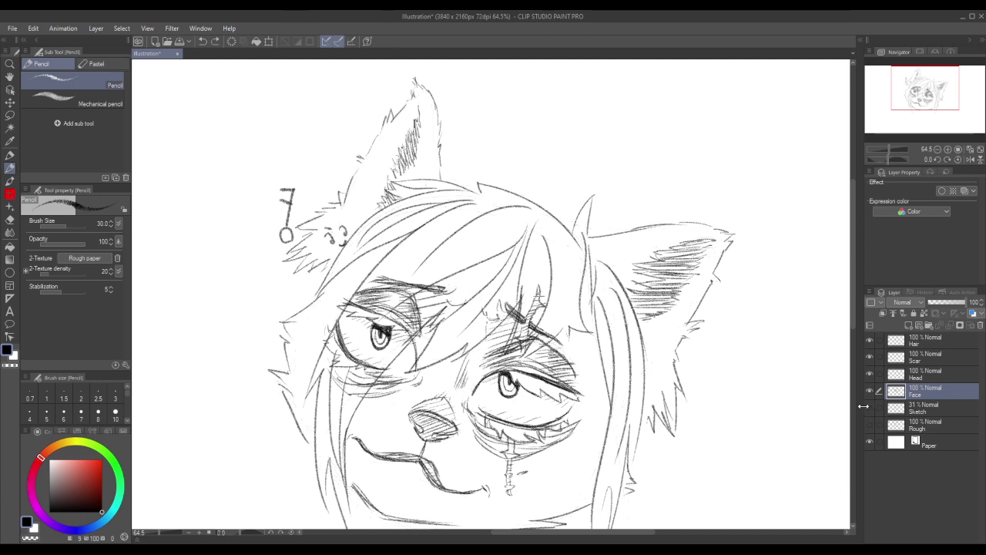
{"action": "key", "text": "ctrl+z"}
{"action": "key", "text": "ctrl+z"}
{"action": "key", "text": "ctrl+z"}
{"action": "key", "text": "ctrl+z"}
{"action": "key", "text": "ctrl+z"}
{"action": "key", "text": "ctrl+z"}
{"action": "key", "text": "ctrl+z"}
{"action": "key", "text": "ctrl+z"}
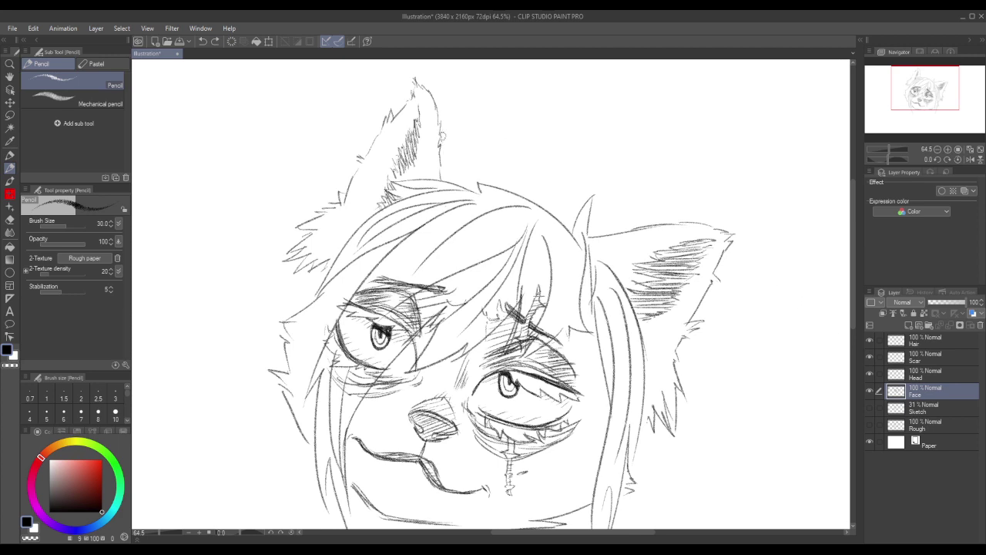
Draw jagged fur down the inner edge of the left-hand ear and compare it against the Sketch layer.
{"action": "left_click_drag", "start_coordinate": [444, 140], "coordinate": [455, 193]}
{"action": "left_click", "coordinate": [870, 408]}
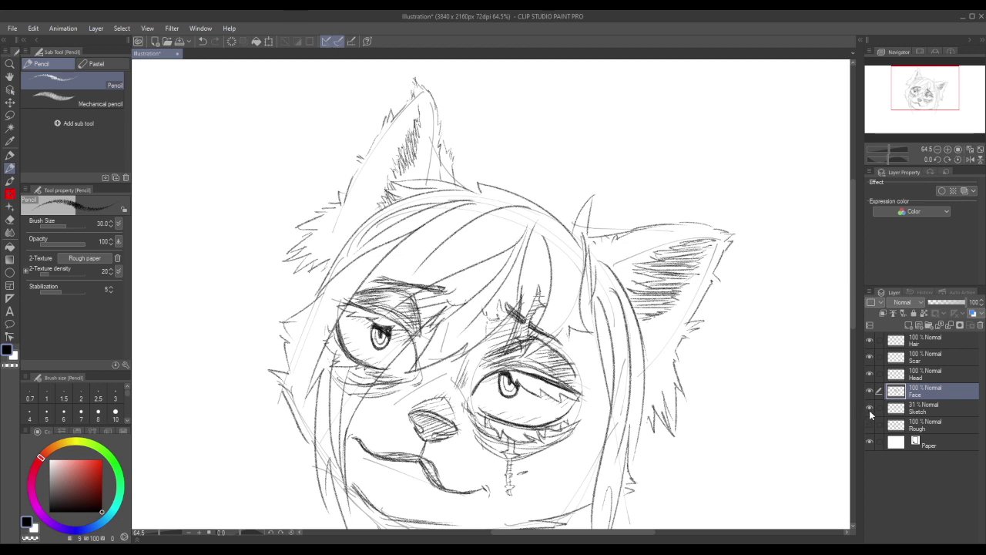
{"action": "left_click", "coordinate": [869, 409]}
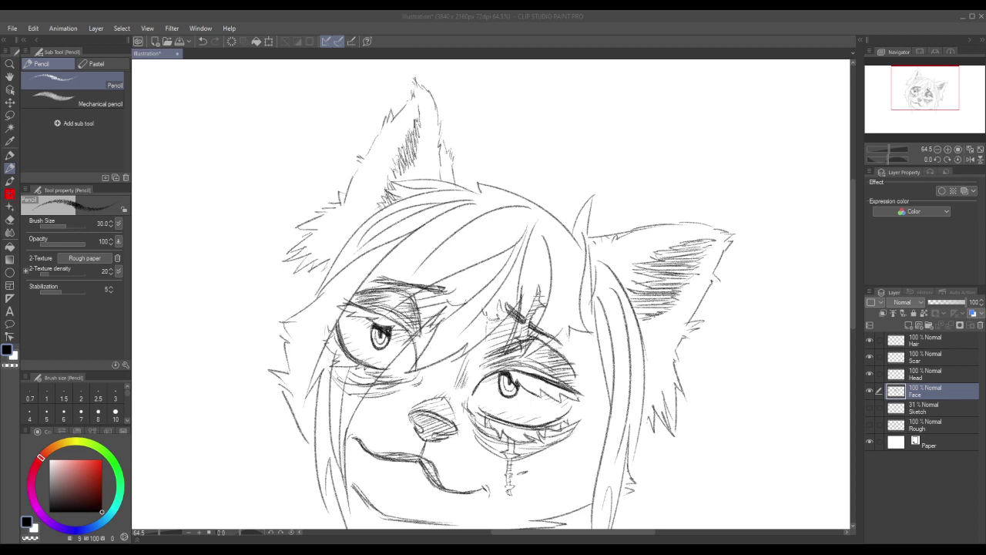
Try extra hair strands on the Hair layer, sweeping outward from the hairline below the left-hand ear.
{"action": "left_click", "coordinate": [935, 343]}
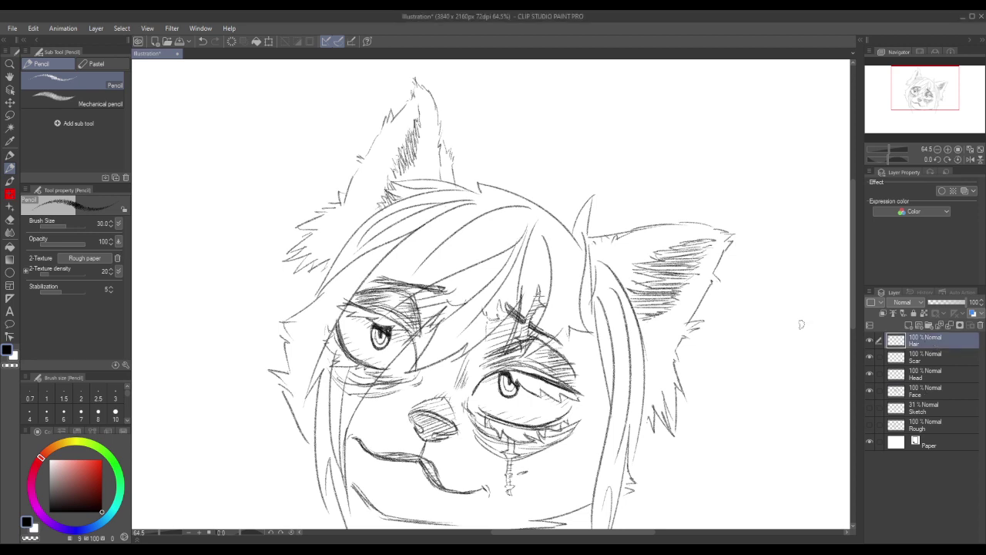
{"action": "left_click_drag", "start_coordinate": [362, 274], "coordinate": [301, 294]}
{"action": "key", "text": "ctrl+z"}
{"action": "left_click_drag", "start_coordinate": [372, 267], "coordinate": [305, 302]}
{"action": "key", "text": "ctrl+z"}
{"action": "left_click_drag", "start_coordinate": [391, 250], "coordinate": [297, 305]}
{"action": "key", "text": "ctrl+z"}
{"action": "left_click_drag", "start_coordinate": [376, 266], "coordinate": [315, 332]}
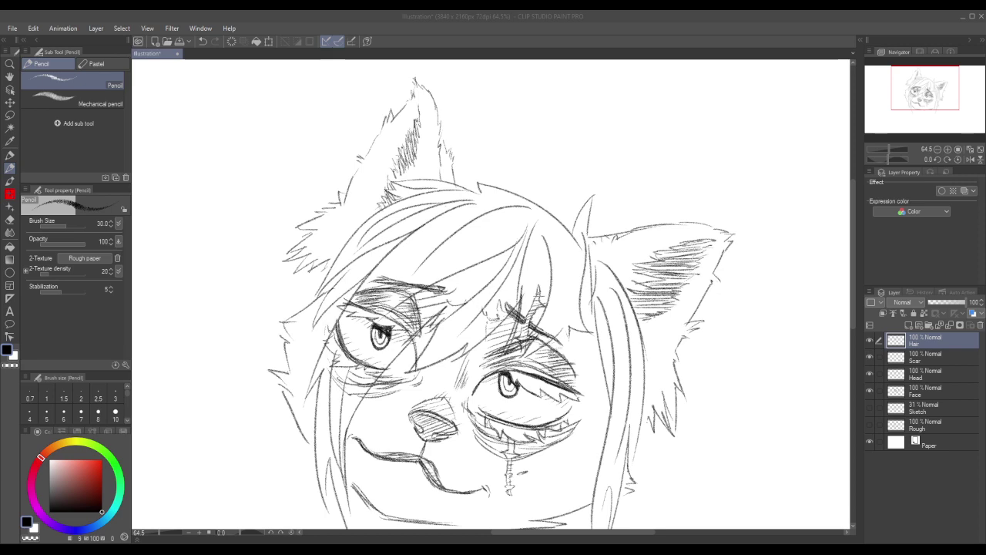
Move all drawing layers from Hair through Rough together down the canvas to make room above the head.
{"action": "left_click", "coordinate": [161, 532]}
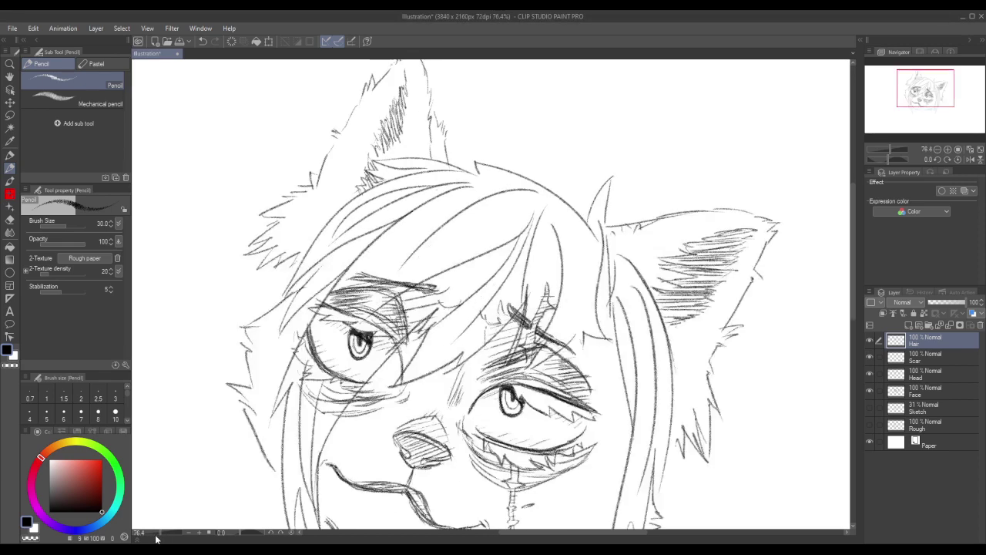
{"action": "left_click_drag", "start_coordinate": [155, 534], "coordinate": [155, 533]}
{"action": "scroll", "coordinate": [154, 535], "scroll_direction": "up", "scroll_amount": 2}
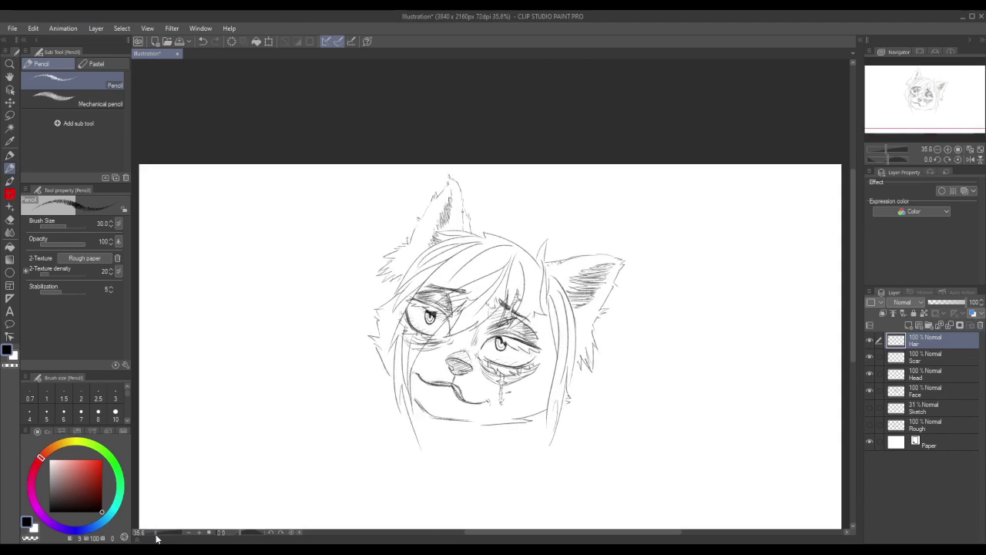
{"action": "scroll", "coordinate": [154, 533], "scroll_direction": "down", "scroll_amount": 4}
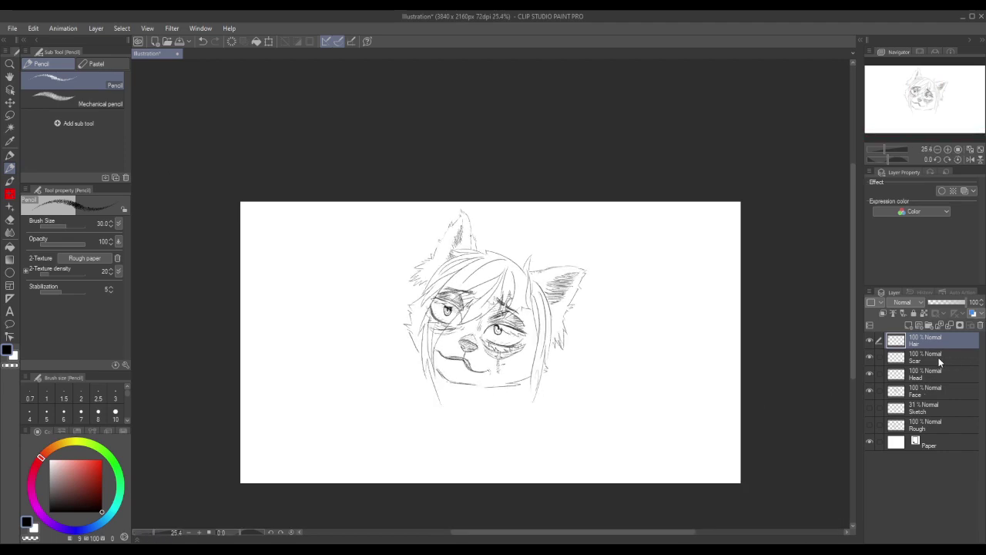
{"action": "left_click", "coordinate": [936, 358]}
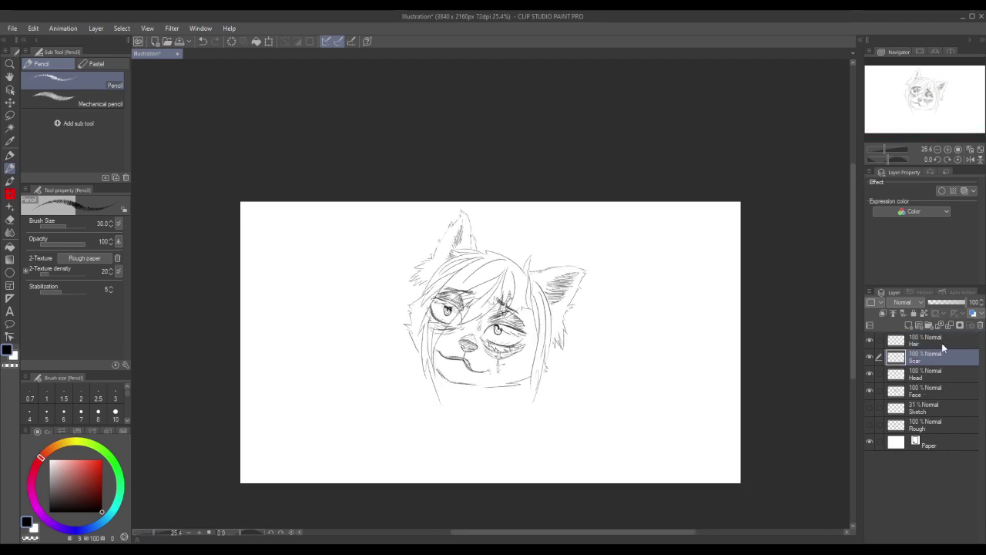
{"action": "left_click", "coordinate": [942, 344]}
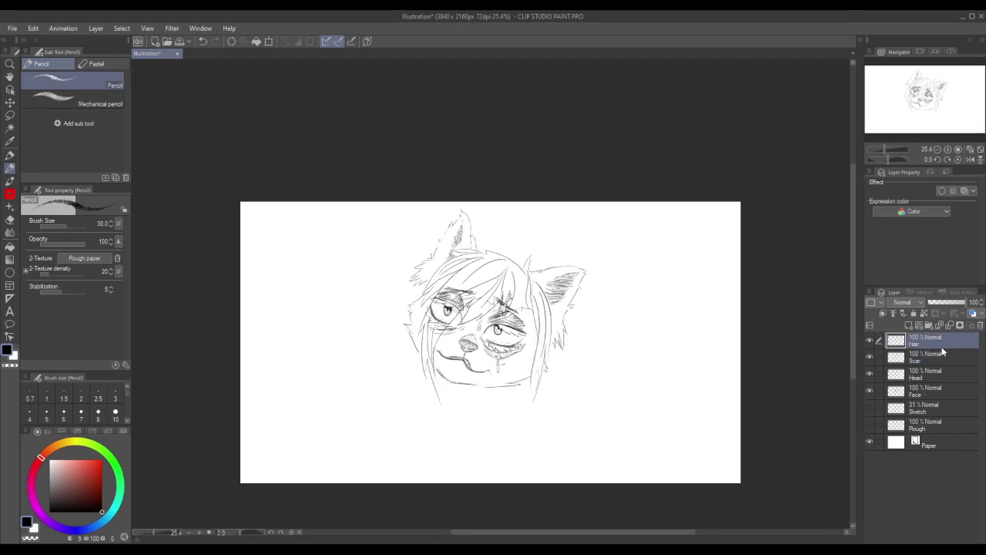
{"action": "left_click", "coordinate": [944, 426], "text": "shift"}
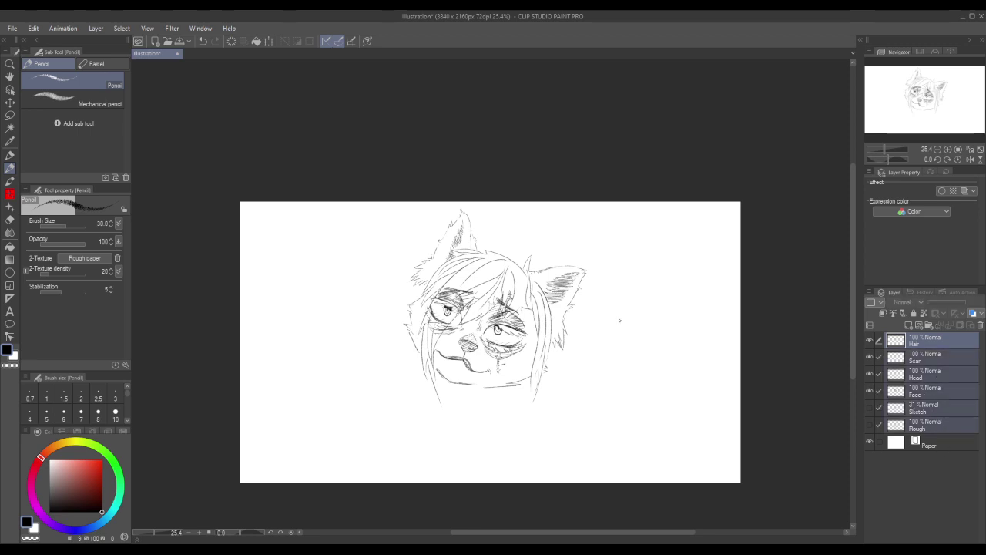
{"action": "left_click", "coordinate": [15, 104]}
{"action": "mouse_move", "coordinate": [496, 340]}
{"action": "left_mouse_down"}
{"action": "mouse_move", "coordinate": [491, 385]}
{"action": "mouse_move", "coordinate": [473, 389]}
{"action": "mouse_move", "coordinate": [493, 381]}
{"action": "mouse_move", "coordinate": [493, 397]}
{"action": "left_mouse_up"}
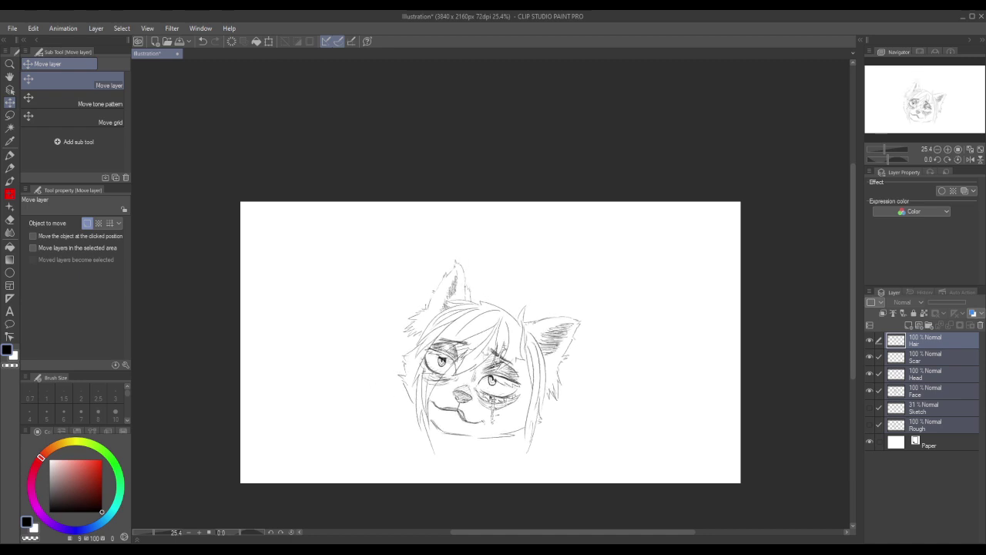
Create a new layer above the Hair layer and name it Horn.
{"action": "left_click", "coordinate": [929, 344]}
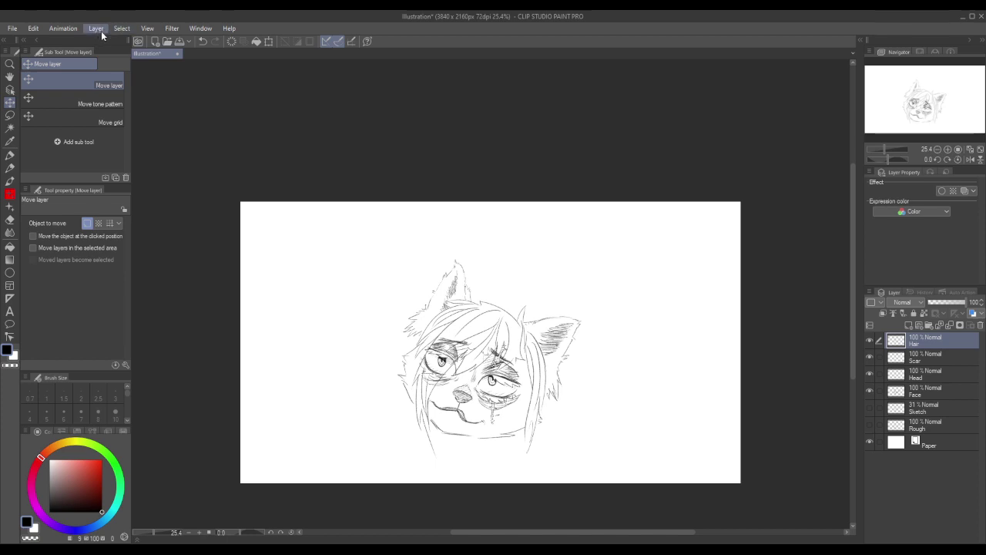
{"action": "key", "text": "ctrl+shift+n"}
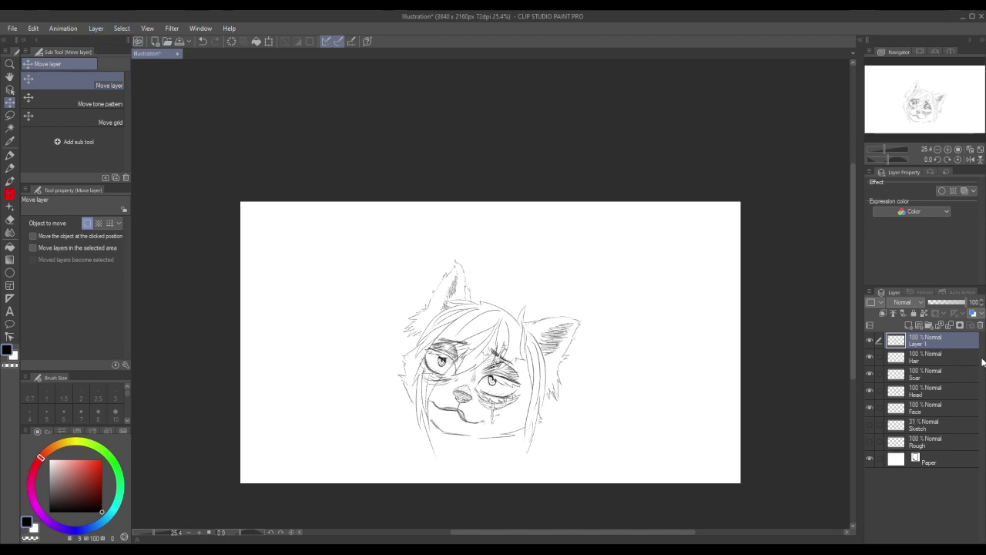
{"action": "double_click", "coordinate": [913, 337]}
{"action": "type", "text": "Horn"}
{"action": "key", "text": "Return"}
Draw the left-hand horn with the Pencil as two curved lines rising from behind the ear to the canvas edge.
{"action": "left_click_drag", "start_coordinate": [154, 533], "coordinate": [155, 535]}
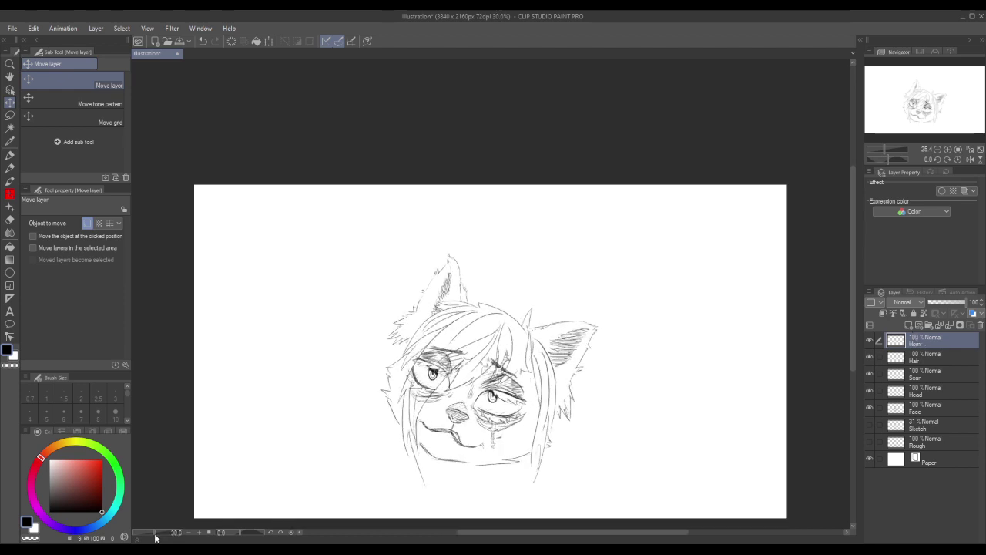
{"action": "left_click", "coordinate": [155, 537]}
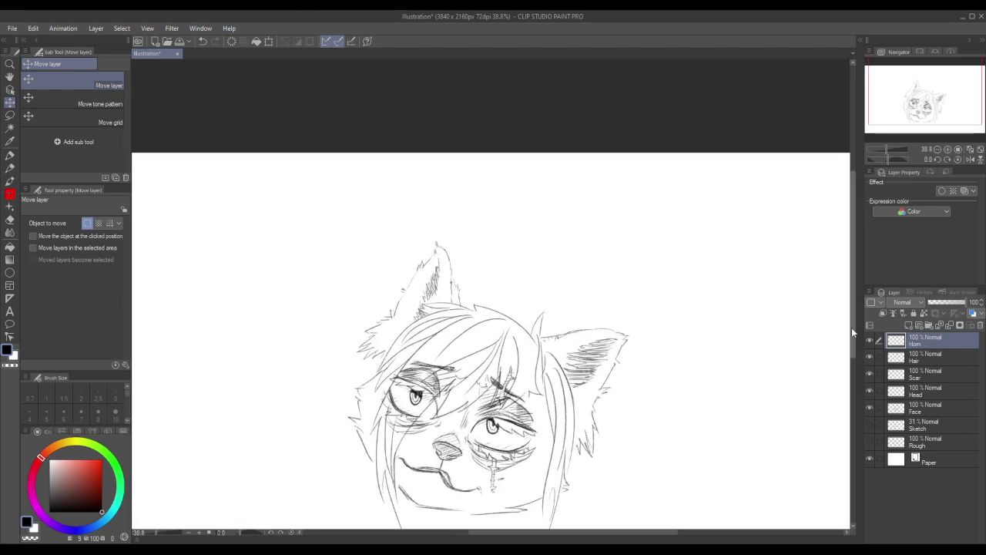
{"action": "left_click_drag", "start_coordinate": [851, 327], "coordinate": [852, 339]}
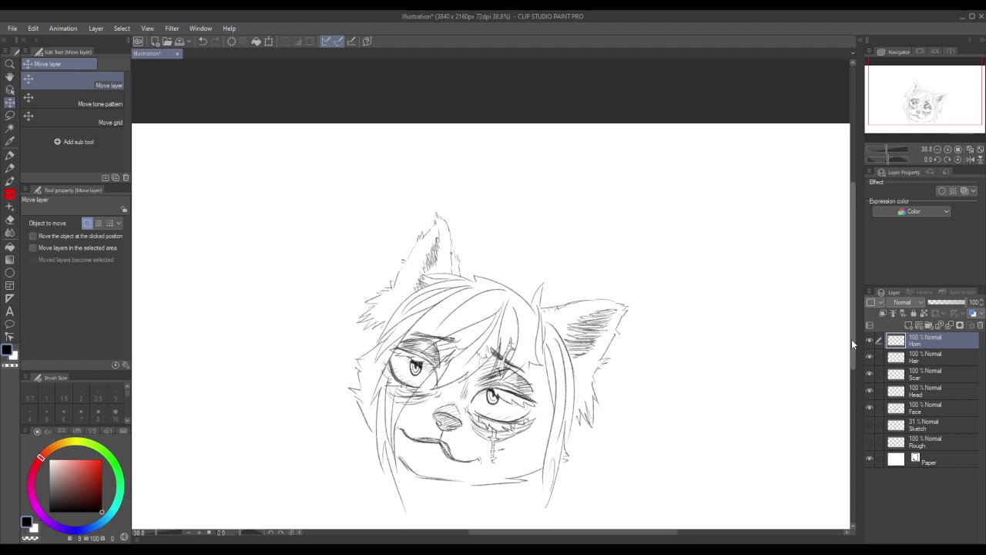
{"action": "left_click", "coordinate": [9, 156]}
{"action": "left_click", "coordinate": [10, 168]}
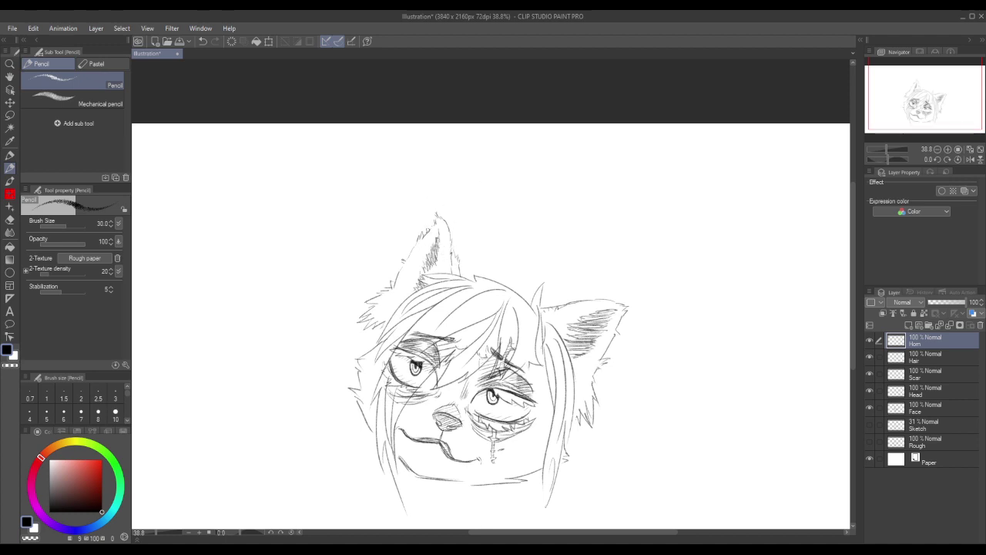
{"action": "mouse_move", "coordinate": [434, 225]}
{"action": "left_mouse_down"}
{"action": "mouse_move", "coordinate": [430, 193]}
{"action": "mouse_move", "coordinate": [432, 205]}
{"action": "mouse_move", "coordinate": [452, 165]}
{"action": "mouse_move", "coordinate": [501, 151]}
{"action": "mouse_move", "coordinate": [527, 130]}
{"action": "left_mouse_up"}
{"action": "mouse_move", "coordinate": [483, 262]}
{"action": "left_mouse_down"}
{"action": "mouse_move", "coordinate": [480, 221]}
{"action": "mouse_move", "coordinate": [488, 254]}
{"action": "mouse_move", "coordinate": [495, 192]}
{"action": "mouse_move", "coordinate": [485, 231]}
{"action": "mouse_move", "coordinate": [519, 160]}
{"action": "mouse_move", "coordinate": [555, 120]}
{"action": "left_mouse_up"}
{"action": "mouse_move", "coordinate": [525, 159]}
{"action": "left_mouse_down"}
{"action": "mouse_move", "coordinate": [481, 227]}
{"action": "mouse_move", "coordinate": [484, 276]}
{"action": "left_mouse_up"}
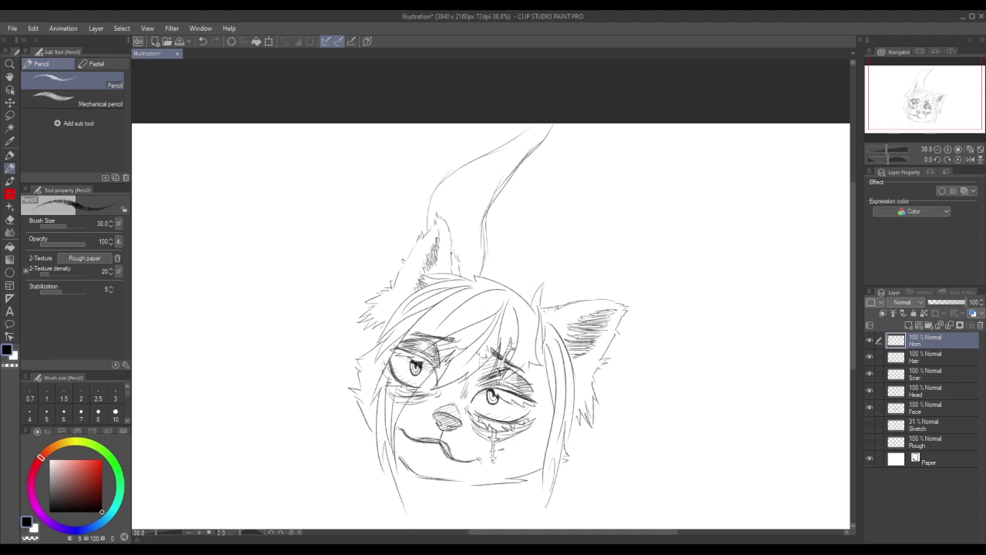
Draw the right-hand horn as two S-curved lines rising from the hair and ear to the canvas edge.
{"action": "mouse_move", "coordinate": [528, 300]}
{"action": "left_mouse_down"}
{"action": "mouse_move", "coordinate": [552, 271]}
{"action": "mouse_move", "coordinate": [609, 241]}
{"action": "mouse_move", "coordinate": [621, 158]}
{"action": "left_mouse_up"}
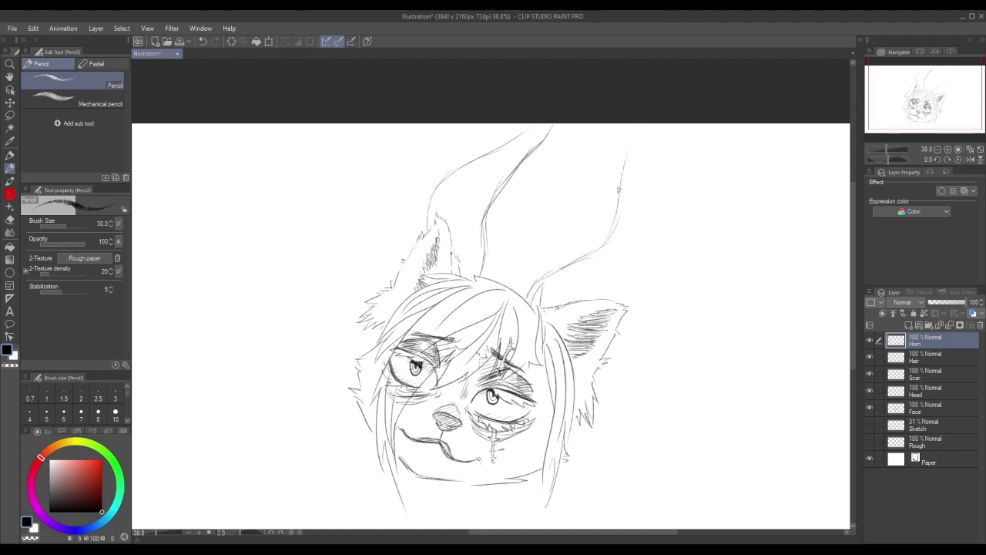
{"action": "left_click_drag", "start_coordinate": [618, 192], "coordinate": [640, 124]}
{"action": "mouse_move", "coordinate": [621, 299]}
{"action": "left_mouse_down"}
{"action": "mouse_move", "coordinate": [656, 257]}
{"action": "mouse_move", "coordinate": [637, 284]}
{"action": "mouse_move", "coordinate": [665, 216]}
{"action": "mouse_move", "coordinate": [648, 269]}
{"action": "mouse_move", "coordinate": [658, 229]}
{"action": "mouse_move", "coordinate": [657, 259]}
{"action": "mouse_move", "coordinate": [661, 131]}
{"action": "mouse_move", "coordinate": [656, 180]}
{"action": "mouse_move", "coordinate": [653, 150]}
{"action": "left_mouse_up"}
{"action": "mouse_move", "coordinate": [657, 185]}
{"action": "left_mouse_down"}
{"action": "mouse_move", "coordinate": [661, 123]}
{"action": "mouse_move", "coordinate": [661, 265]}
{"action": "mouse_move", "coordinate": [636, 287]}
{"action": "left_mouse_up"}
{"action": "mouse_move", "coordinate": [528, 297]}
{"action": "left_mouse_down"}
{"action": "mouse_move", "coordinate": [568, 258]}
{"action": "mouse_move", "coordinate": [603, 247]}
{"action": "mouse_move", "coordinate": [619, 206]}
{"action": "left_mouse_up"}
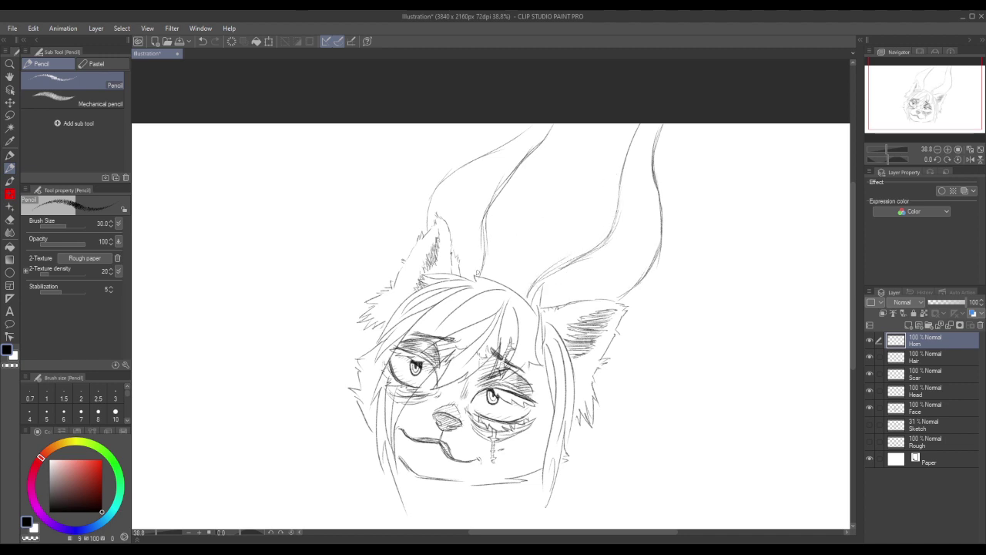
Strengthen the horn bases and add an inner contour line along the length of each horn.
{"action": "mouse_move", "coordinate": [478, 271]}
{"action": "left_mouse_down"}
{"action": "mouse_move", "coordinate": [491, 191]}
{"action": "mouse_move", "coordinate": [554, 130]}
{"action": "mouse_move", "coordinate": [530, 124]}
{"action": "mouse_move", "coordinate": [436, 189]}
{"action": "mouse_move", "coordinate": [426, 208]}
{"action": "left_mouse_up"}
{"action": "mouse_move", "coordinate": [530, 295]}
{"action": "left_mouse_down"}
{"action": "mouse_move", "coordinate": [580, 256]}
{"action": "mouse_move", "coordinate": [551, 272]}
{"action": "left_mouse_up"}
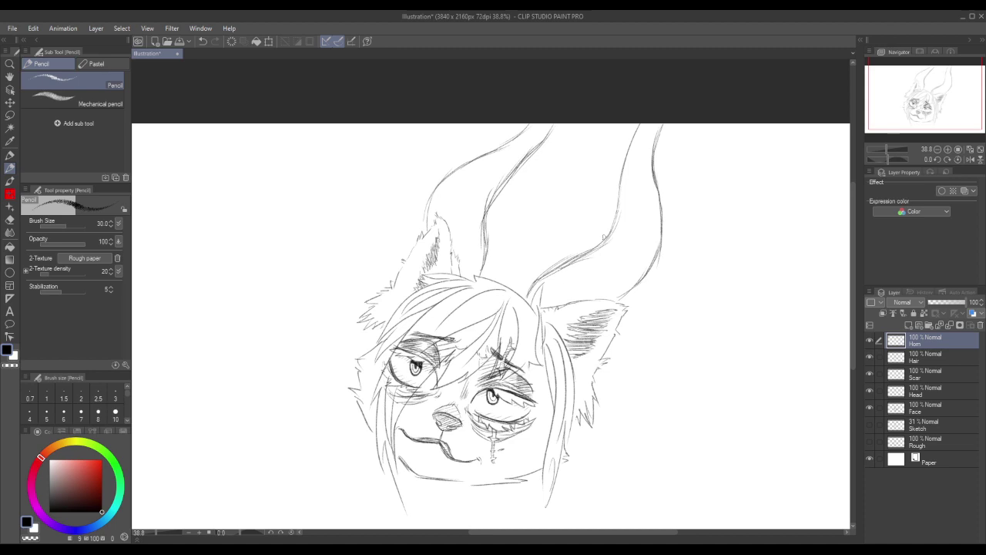
{"action": "mouse_move", "coordinate": [649, 123]}
{"action": "left_mouse_down"}
{"action": "mouse_move", "coordinate": [619, 233]}
{"action": "mouse_move", "coordinate": [540, 282]}
{"action": "left_mouse_up"}
{"action": "mouse_move", "coordinate": [538, 121]}
{"action": "left_mouse_down"}
{"action": "mouse_move", "coordinate": [497, 156]}
{"action": "mouse_move", "coordinate": [520, 140]}
{"action": "mouse_move", "coordinate": [470, 202]}
{"action": "mouse_move", "coordinate": [499, 157]}
{"action": "mouse_move", "coordinate": [470, 239]}
{"action": "mouse_move", "coordinate": [472, 195]}
{"action": "mouse_move", "coordinate": [472, 265]}
{"action": "left_mouse_up"}
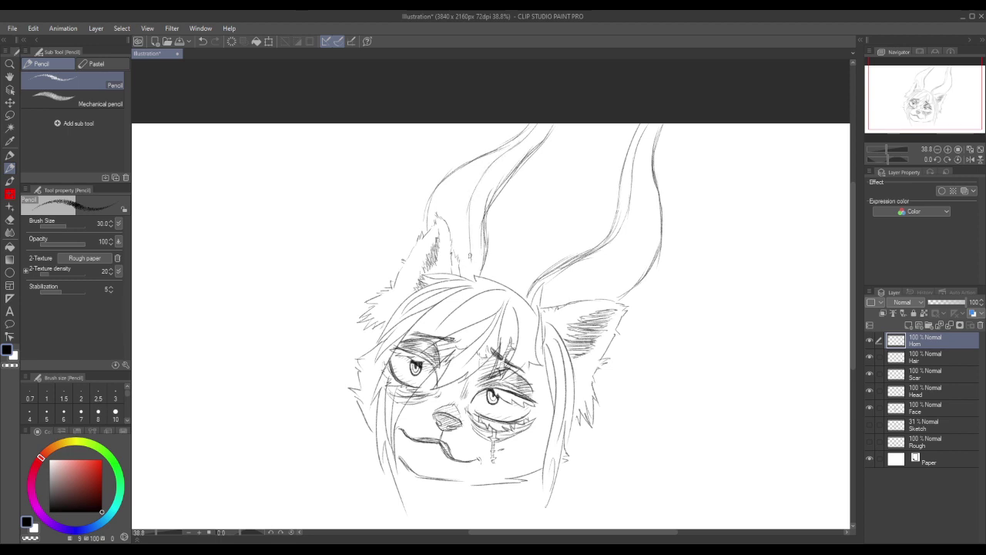
{"action": "left_click_drag", "start_coordinate": [469, 256], "coordinate": [462, 285]}
Select the horns with Shrink selection, transform them slightly down and to the right, and clear the selection.
{"action": "left_click", "coordinate": [10, 115]}
{"action": "mouse_move", "coordinate": [490, 402]}
{"action": "left_mouse_down"}
{"action": "mouse_move", "coordinate": [319, 143]}
{"action": "mouse_move", "coordinate": [632, 409]}
{"action": "mouse_move", "coordinate": [580, 418]}
{"action": "left_mouse_up"}
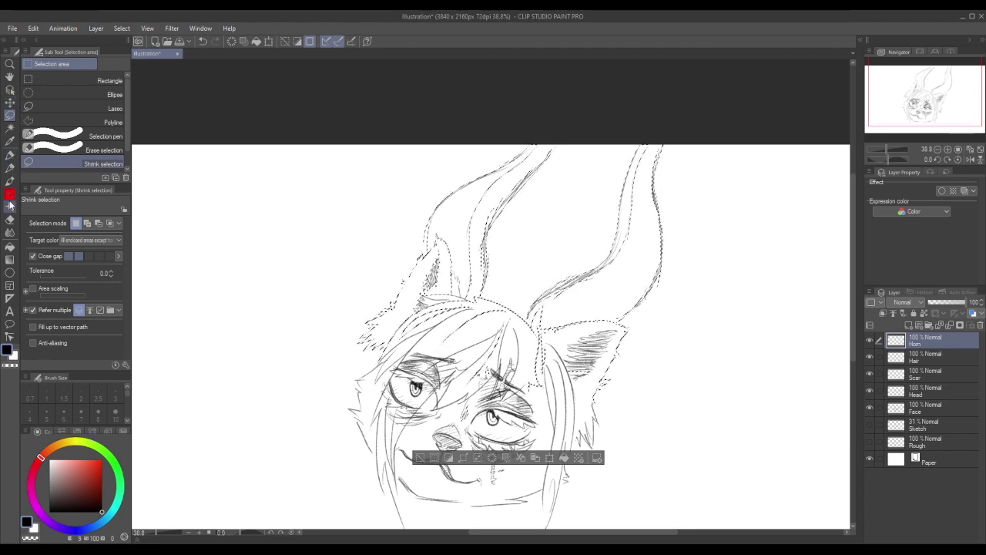
{"action": "left_click", "coordinate": [10, 102]}
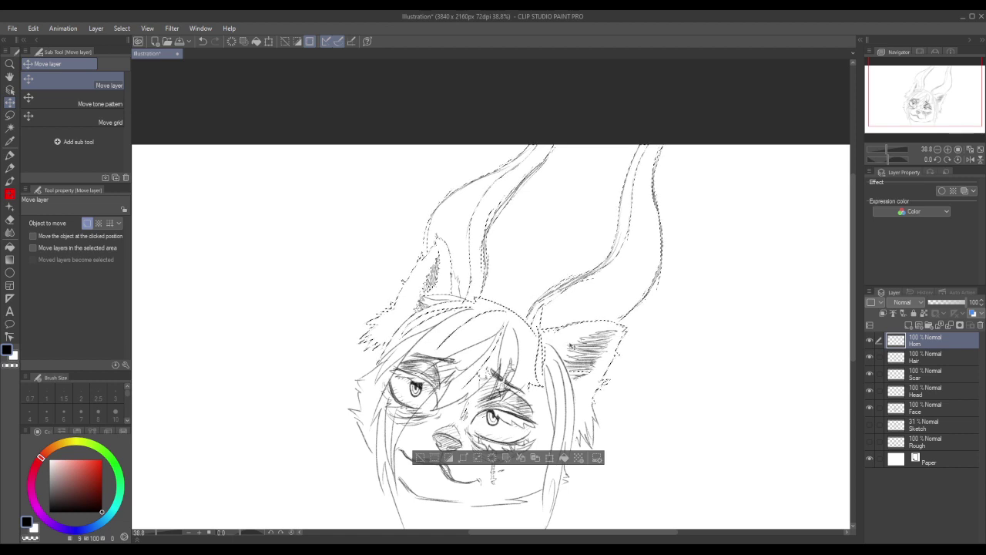
{"action": "left_click", "coordinate": [549, 458]}
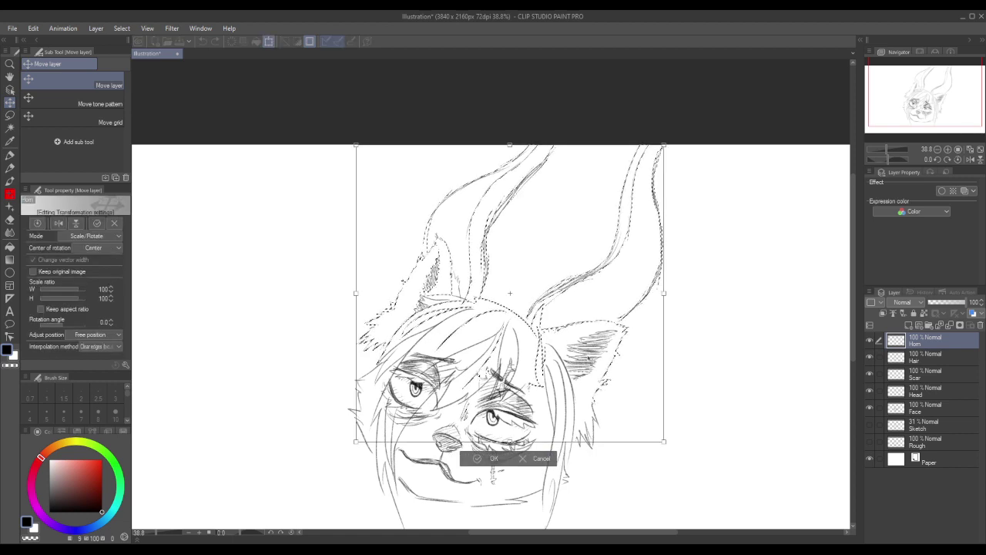
{"action": "left_click_drag", "start_coordinate": [589, 359], "coordinate": [600, 368]}
{"action": "left_click_drag", "start_coordinate": [521, 302], "coordinate": [521, 301]}
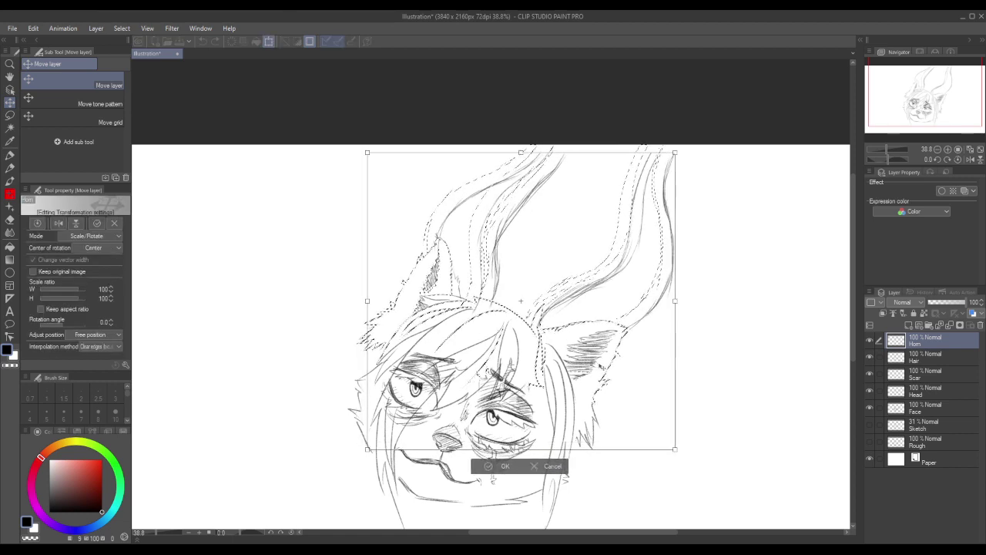
{"action": "mouse_move", "coordinate": [600, 367]}
{"action": "left_mouse_down"}
{"action": "mouse_move", "coordinate": [575, 391]}
{"action": "mouse_move", "coordinate": [553, 453]}
{"action": "mouse_move", "coordinate": [603, 361]}
{"action": "mouse_move", "coordinate": [599, 368]}
{"action": "left_mouse_up"}
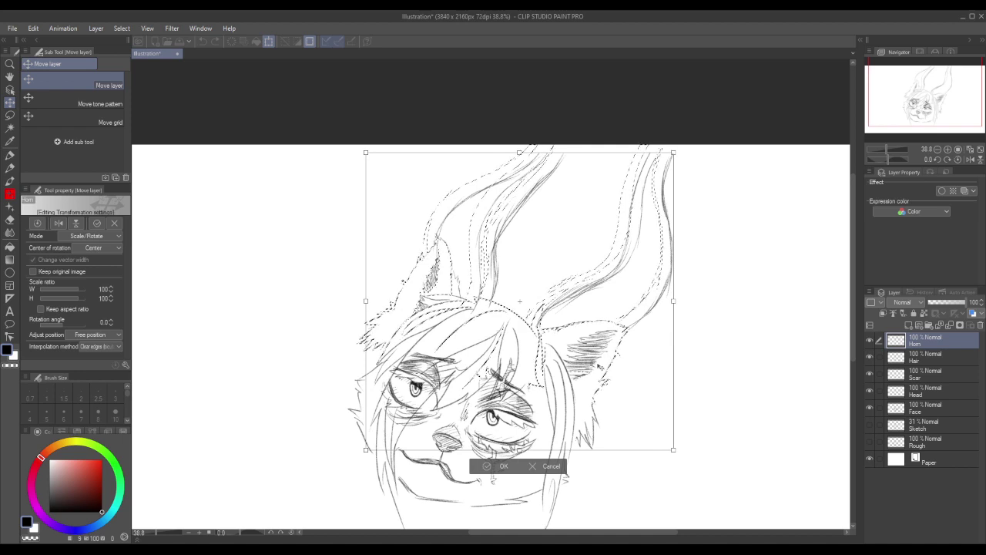
{"action": "left_click", "coordinate": [497, 466]}
{"action": "key", "text": "ctrl+d"}
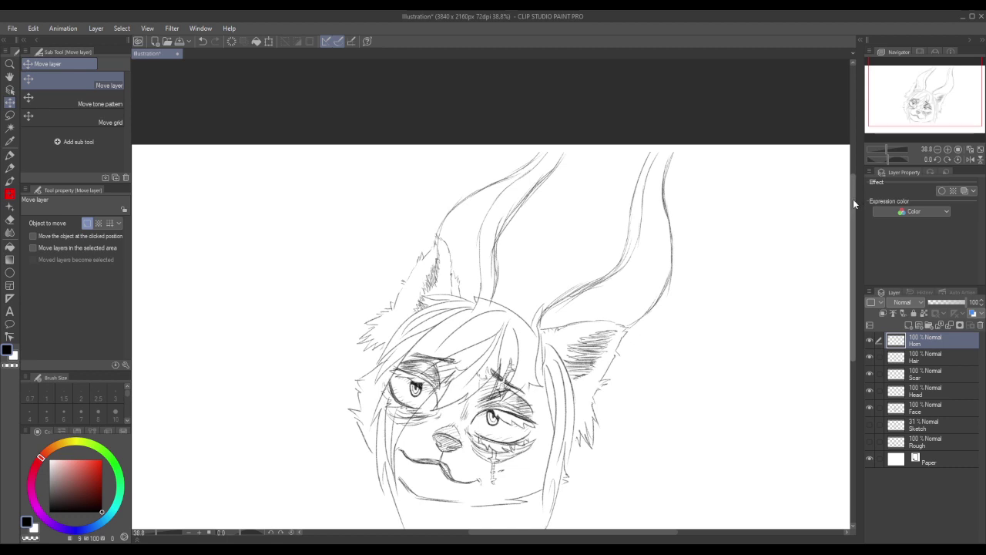
{"action": "left_click_drag", "start_coordinate": [854, 199], "coordinate": [848, 230]}
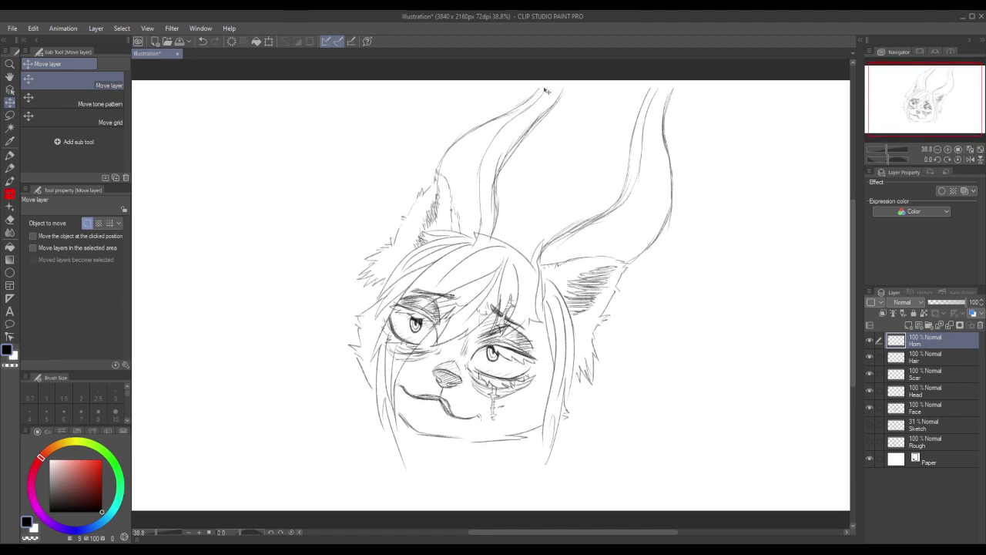
{"action": "left_click_drag", "start_coordinate": [528, 107], "coordinate": [560, 87]}
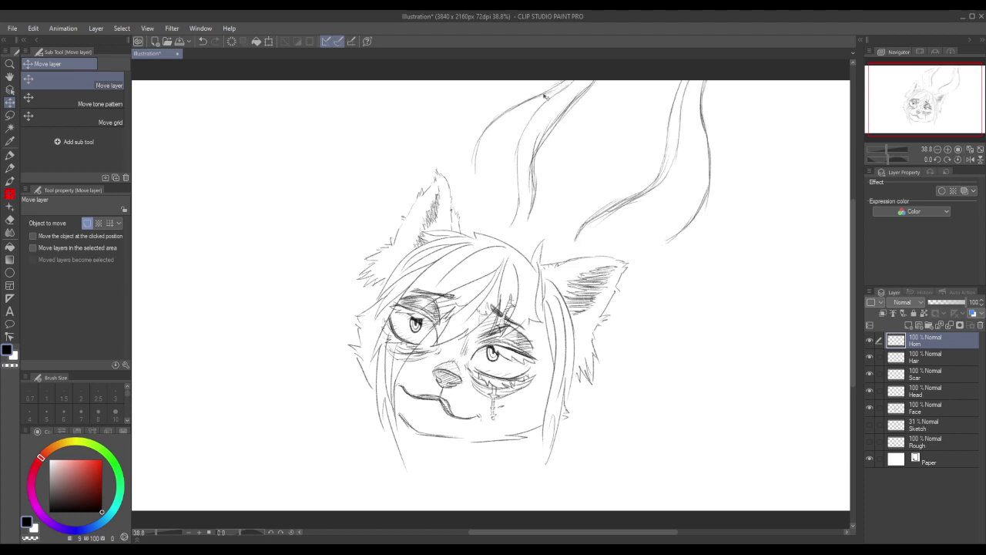
{"action": "key", "text": "ctrl+z"}
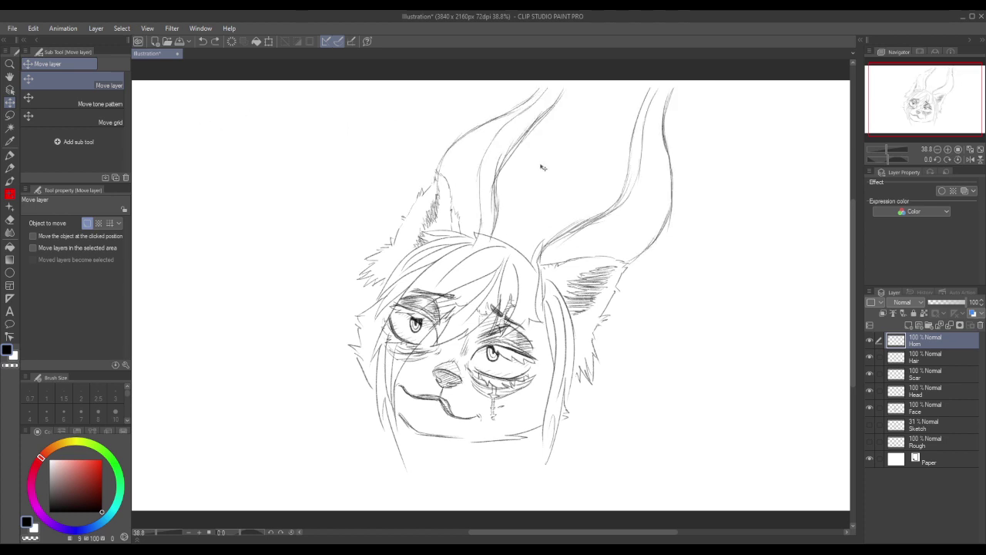
{"action": "left_click_drag", "start_coordinate": [541, 173], "coordinate": [461, 308]}
{"action": "key", "text": "ctrl+z"}
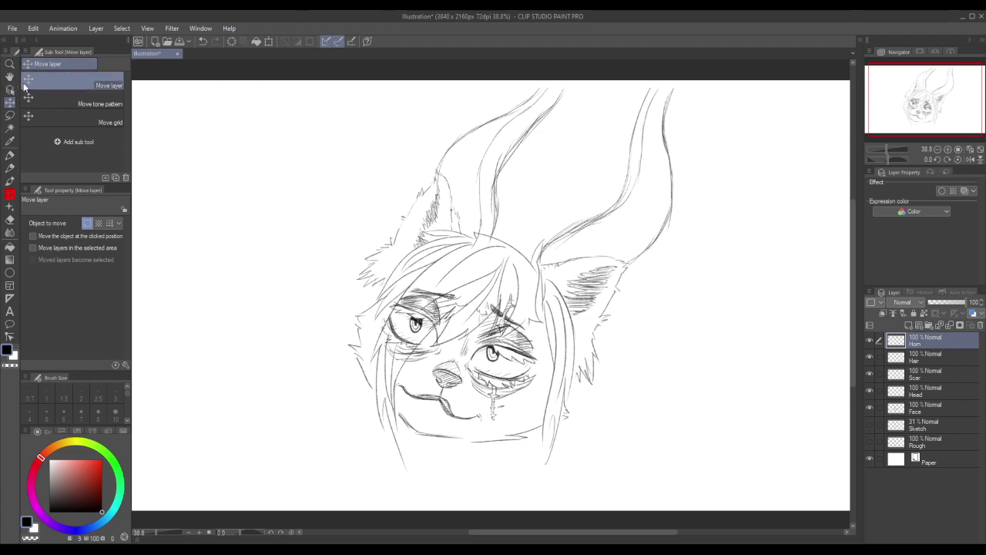
Try closing the tips of both horns with the Felt pen.
{"action": "left_click", "coordinate": [10, 155]}
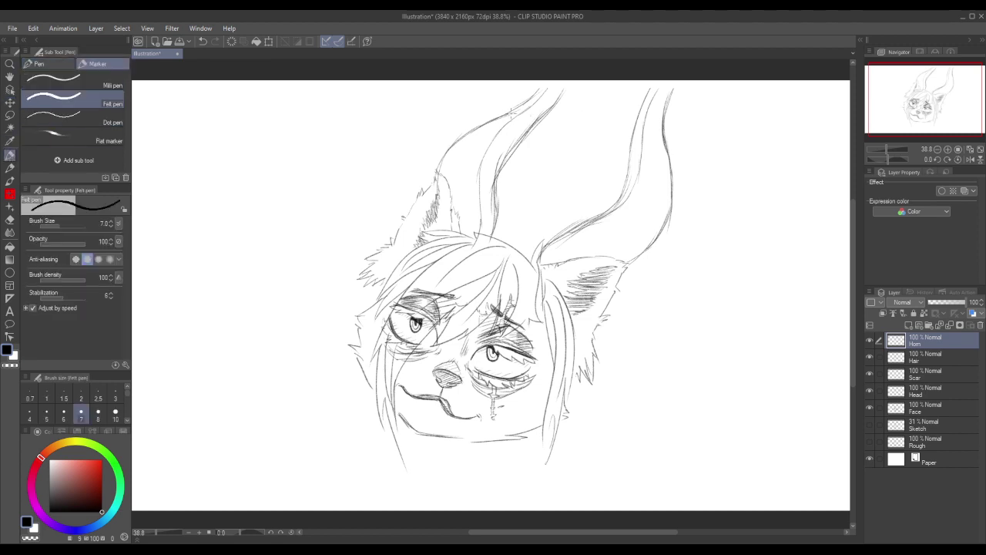
{"action": "mouse_move", "coordinate": [509, 110]}
{"action": "left_mouse_down"}
{"action": "mouse_move", "coordinate": [557, 80]}
{"action": "mouse_move", "coordinate": [523, 134]}
{"action": "left_mouse_up"}
{"action": "left_click_drag", "start_coordinate": [632, 139], "coordinate": [661, 84]}
{"action": "left_click_drag", "start_coordinate": [643, 116], "coordinate": [657, 90]}
{"action": "key", "text": "ctrl+z"}
{"action": "key", "text": "ctrl+z"}
{"action": "key", "text": "ctrl+z"}
{"action": "key", "text": "ctrl+z"}
{"action": "key", "text": "ctrl+z"}
{"action": "key", "text": "ctrl+z"}
Extend the outlines of both horns with the Pencil so they close into sharp tips.
{"action": "left_click", "coordinate": [10, 167]}
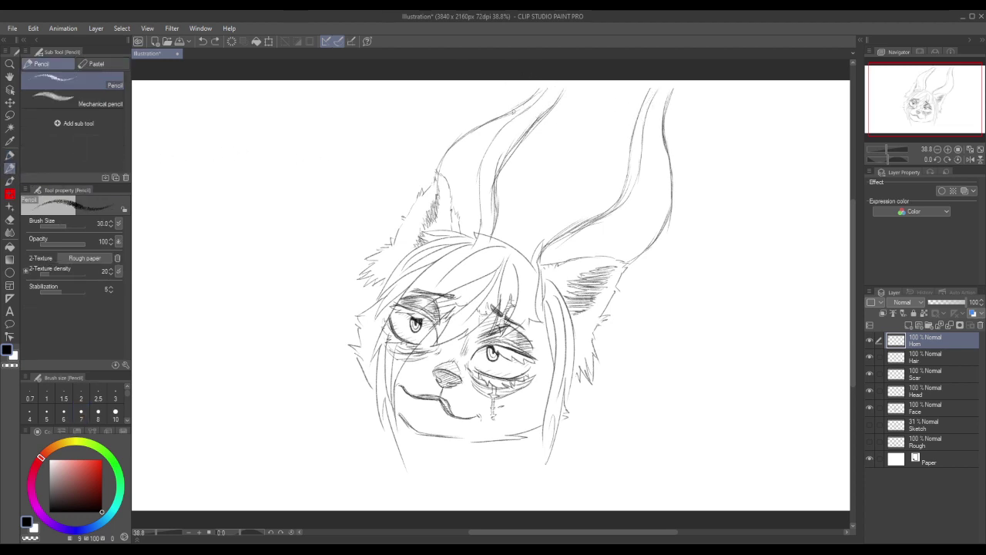
{"action": "mouse_move", "coordinate": [527, 101]}
{"action": "left_mouse_down"}
{"action": "mouse_move", "coordinate": [555, 83]}
{"action": "mouse_move", "coordinate": [524, 134]}
{"action": "left_mouse_up"}
{"action": "left_click_drag", "start_coordinate": [636, 132], "coordinate": [632, 149]}
{"action": "mouse_move", "coordinate": [652, 99]}
{"action": "left_mouse_down"}
{"action": "mouse_move", "coordinate": [636, 131]}
{"action": "mouse_move", "coordinate": [643, 119]}
{"action": "mouse_move", "coordinate": [663, 132]}
{"action": "mouse_move", "coordinate": [669, 190]}
{"action": "left_mouse_up"}
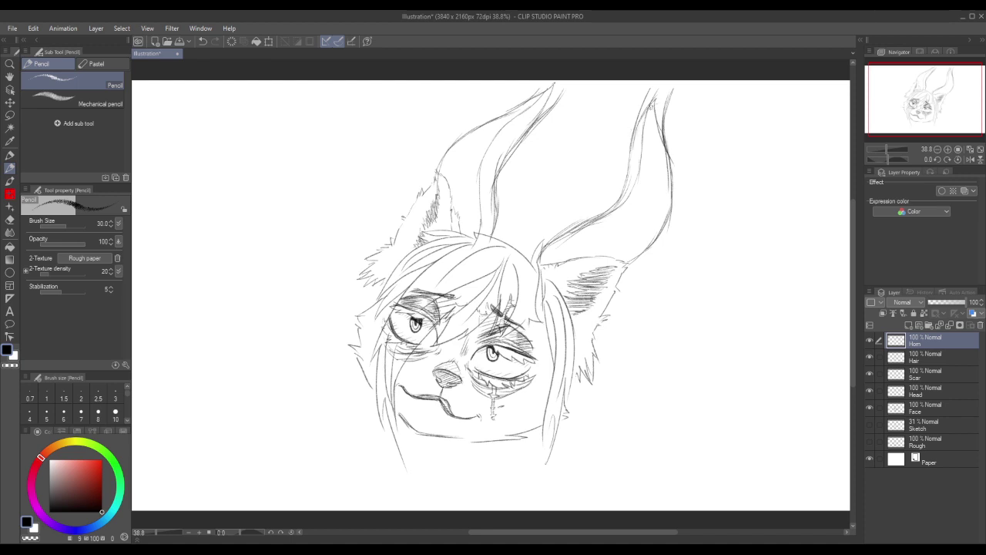
Close the tip of the right horn with an outer edge curving down from the point.
{"action": "left_click_drag", "start_coordinate": [653, 98], "coordinate": [662, 158]}
{"action": "key", "text": "ctrl+z"}
{"action": "left_click_drag", "start_coordinate": [656, 98], "coordinate": [662, 131]}
{"action": "key", "text": "ctrl+z"}
{"action": "left_click_drag", "start_coordinate": [655, 97], "coordinate": [668, 179]}
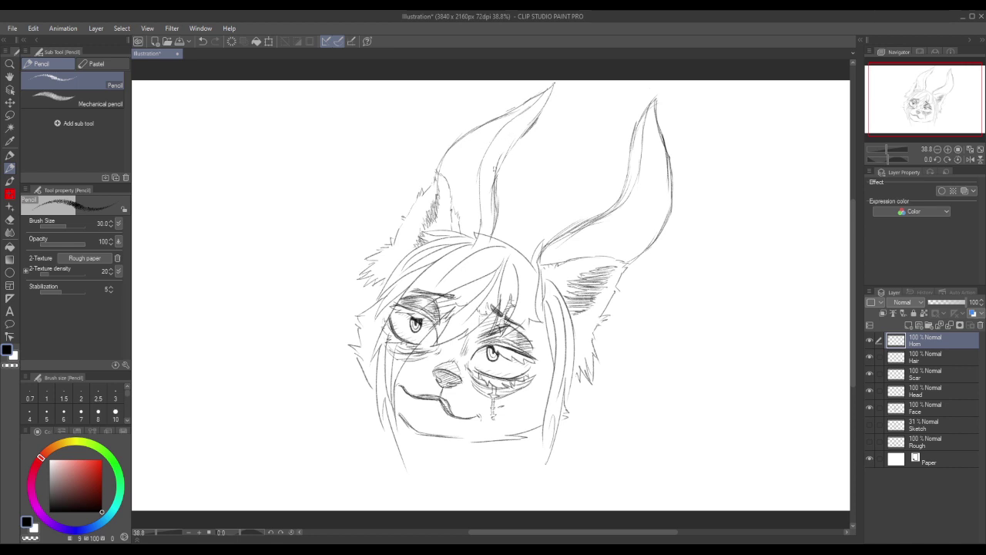
Strengthen the outlines of both horns and clear away their inner contour lines.
{"action": "mouse_move", "coordinate": [497, 182]}
{"action": "left_mouse_down"}
{"action": "mouse_move", "coordinate": [554, 82]}
{"action": "mouse_move", "coordinate": [469, 137]}
{"action": "left_mouse_up"}
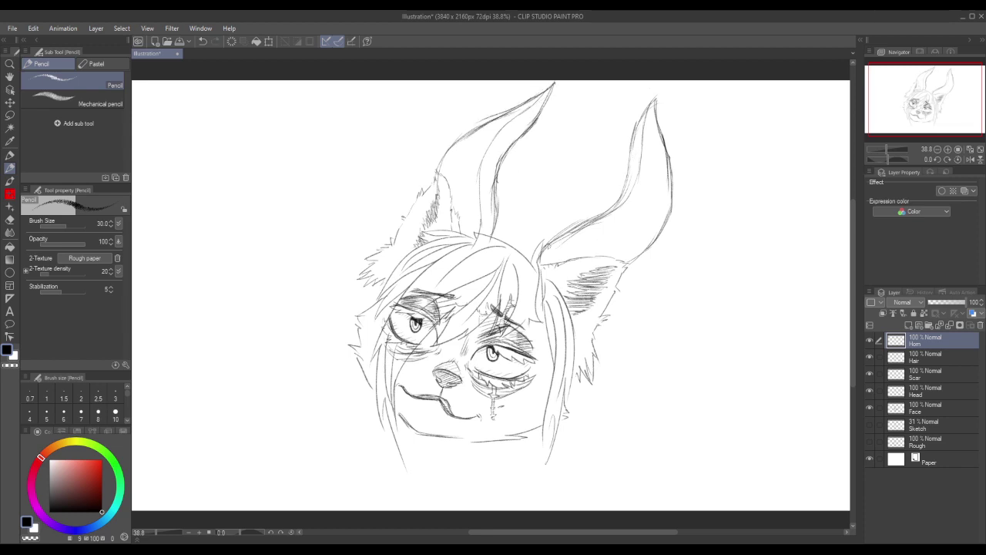
{"action": "mouse_move", "coordinate": [609, 208]}
{"action": "left_mouse_down"}
{"action": "mouse_move", "coordinate": [549, 249]}
{"action": "mouse_move", "coordinate": [617, 202]}
{"action": "mouse_move", "coordinate": [624, 154]}
{"action": "mouse_move", "coordinate": [660, 94]}
{"action": "mouse_move", "coordinate": [670, 144]}
{"action": "mouse_move", "coordinate": [666, 229]}
{"action": "mouse_move", "coordinate": [627, 263]}
{"action": "left_mouse_up"}
{"action": "key", "text": "ctrl+z"}
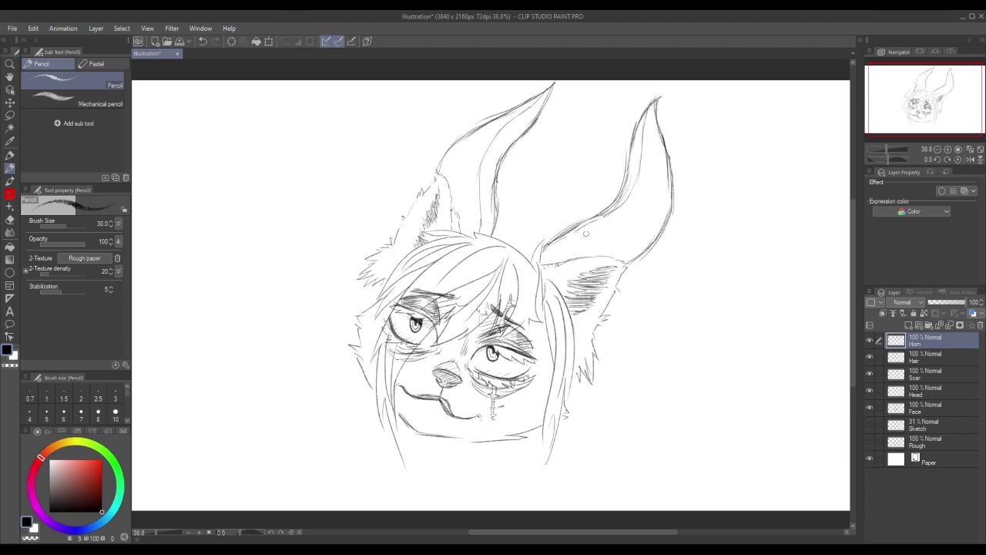
{"action": "left_click_drag", "start_coordinate": [603, 218], "coordinate": [567, 240]}
{"action": "key", "text": "ctrl+z"}
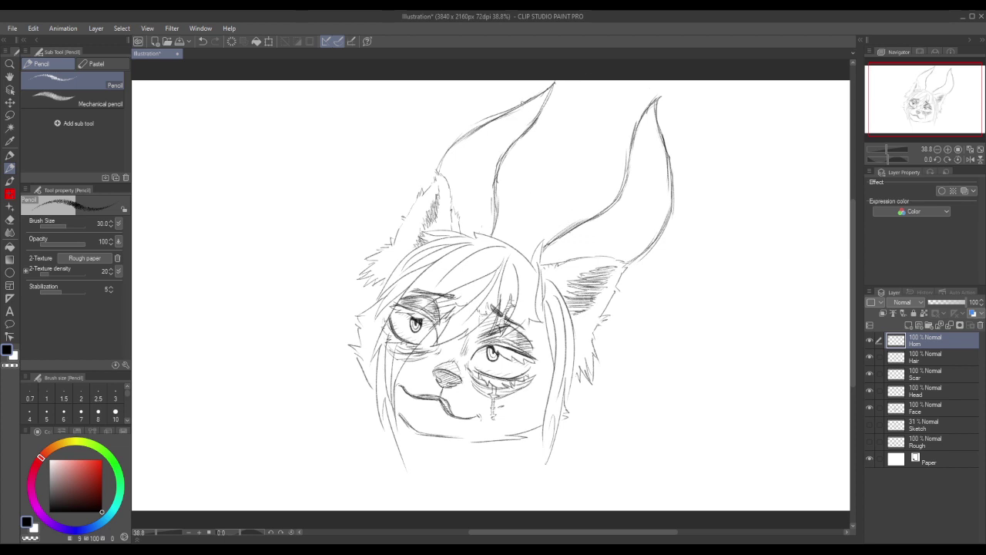
On the Face layer, add short fur strokes along the upper edges of both ears.
{"action": "left_click_drag", "start_coordinate": [462, 234], "coordinate": [460, 217]}
{"action": "key", "text": "ctrl+z"}
{"action": "left_click", "coordinate": [867, 390]}
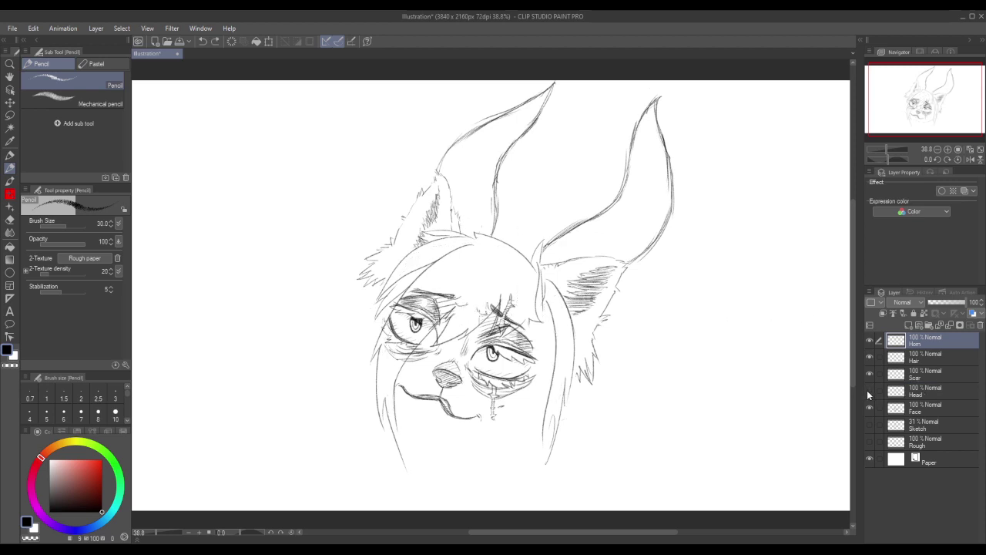
{"action": "left_click", "coordinate": [868, 390]}
{"action": "left_click", "coordinate": [870, 407]}
{"action": "left_click", "coordinate": [869, 407]}
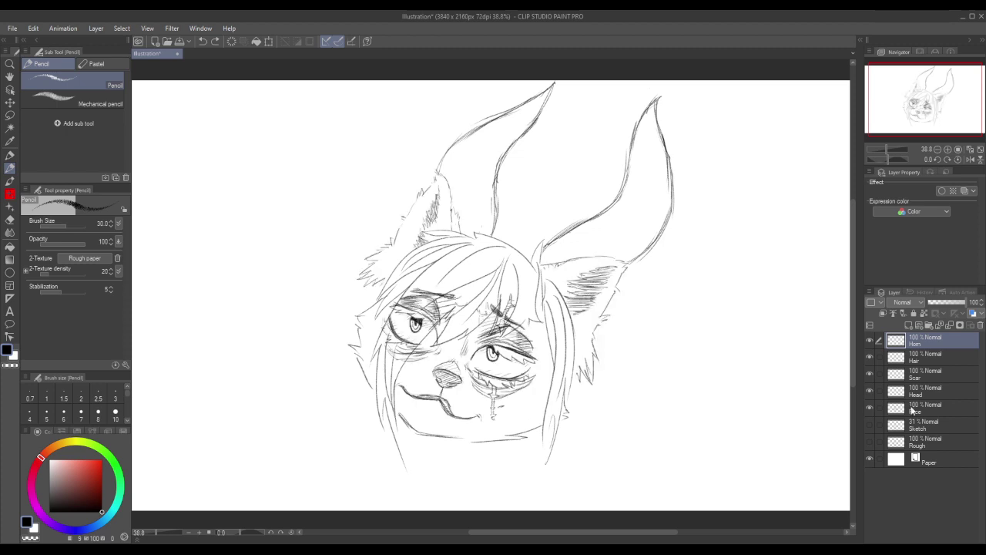
{"action": "left_click", "coordinate": [929, 409]}
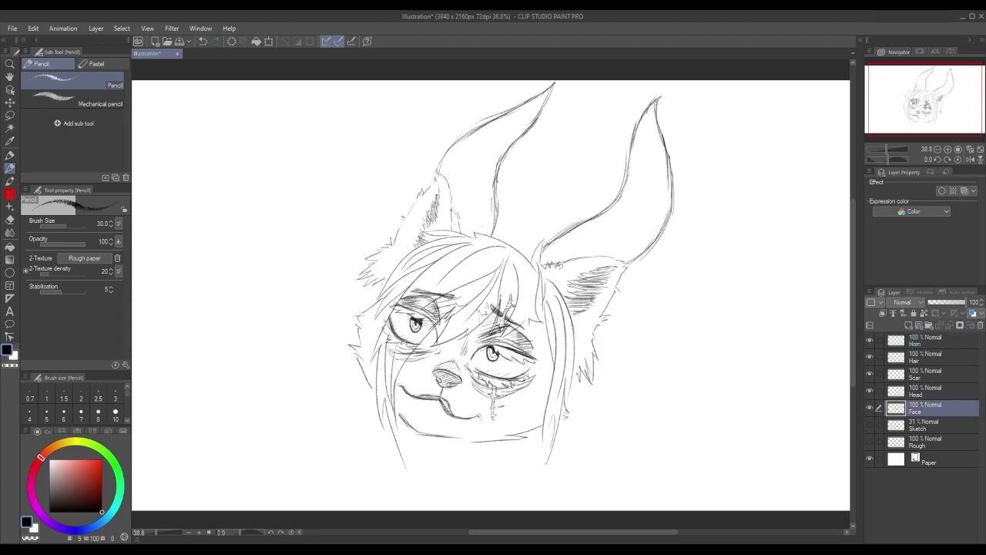
{"action": "mouse_move", "coordinate": [541, 268]}
{"action": "left_mouse_down"}
{"action": "mouse_move", "coordinate": [569, 259]}
{"action": "mouse_move", "coordinate": [631, 264]}
{"action": "mouse_move", "coordinate": [623, 272]}
{"action": "left_mouse_up"}
{"action": "mouse_move", "coordinate": [438, 171]}
{"action": "left_mouse_down"}
{"action": "mouse_move", "coordinate": [443, 179]}
{"action": "mouse_move", "coordinate": [420, 198]}
{"action": "left_mouse_up"}
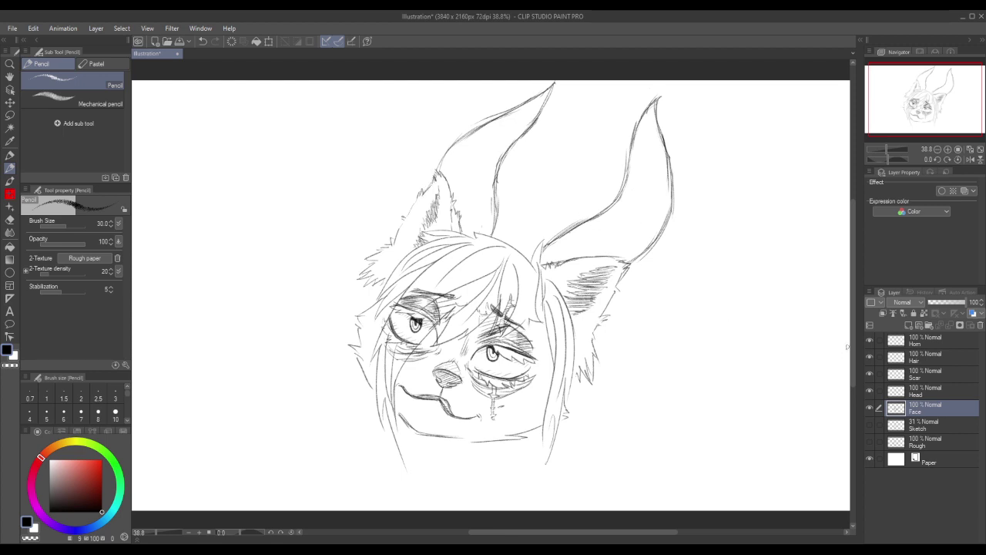
On the Horn layer, redraw the right horn slimmer and shorter, removing its old outer edge and tip.
{"action": "left_click", "coordinate": [934, 344]}
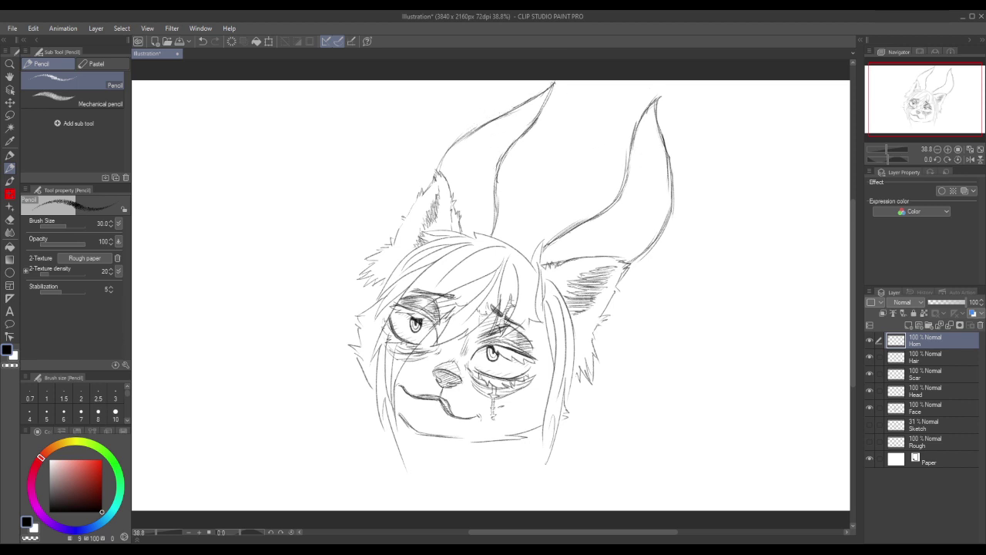
{"action": "mouse_move", "coordinate": [466, 132]}
{"action": "left_mouse_down"}
{"action": "mouse_move", "coordinate": [547, 87]}
{"action": "mouse_move", "coordinate": [528, 125]}
{"action": "left_mouse_up"}
{"action": "mouse_move", "coordinate": [625, 175]}
{"action": "left_mouse_down"}
{"action": "mouse_move", "coordinate": [649, 112]}
{"action": "mouse_move", "coordinate": [649, 142]}
{"action": "left_mouse_up"}
{"action": "mouse_move", "coordinate": [649, 105]}
{"action": "left_mouse_down"}
{"action": "mouse_move", "coordinate": [665, 179]}
{"action": "mouse_move", "coordinate": [653, 137]}
{"action": "mouse_move", "coordinate": [662, 191]}
{"action": "left_mouse_up"}
{"action": "left_click_drag", "start_coordinate": [655, 155], "coordinate": [663, 215]}
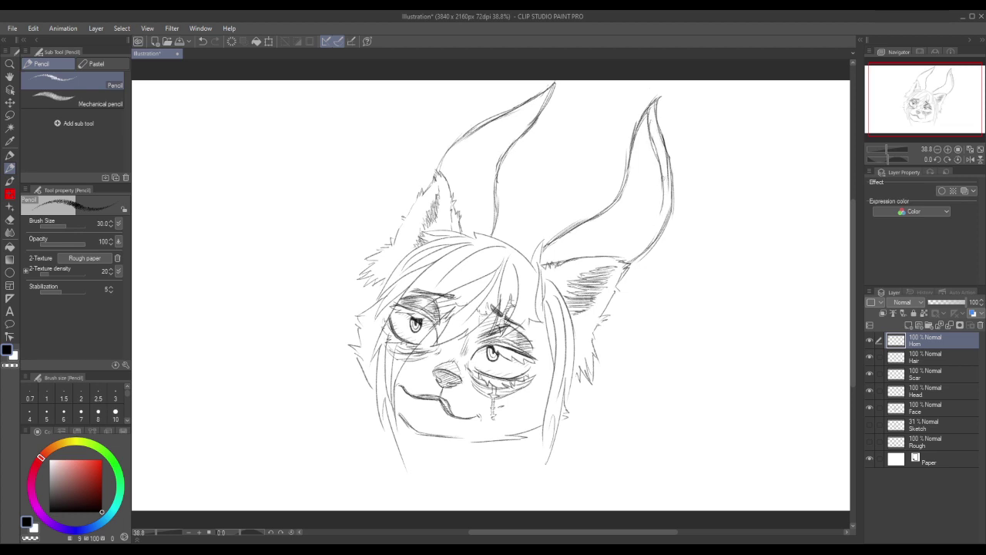
{"action": "left_click_drag", "start_coordinate": [664, 177], "coordinate": [644, 248]}
{"action": "left_click_drag", "start_coordinate": [662, 206], "coordinate": [643, 255]}
{"action": "mouse_move", "coordinate": [652, 114]}
{"action": "left_mouse_down"}
{"action": "mouse_move", "coordinate": [657, 99]}
{"action": "mouse_move", "coordinate": [659, 125]}
{"action": "mouse_move", "coordinate": [641, 113]}
{"action": "left_mouse_up"}
{"action": "mouse_move", "coordinate": [665, 147]}
{"action": "left_mouse_down"}
{"action": "mouse_move", "coordinate": [673, 220]}
{"action": "mouse_move", "coordinate": [664, 240]}
{"action": "mouse_move", "coordinate": [676, 188]}
{"action": "mouse_move", "coordinate": [646, 254]}
{"action": "mouse_move", "coordinate": [668, 216]}
{"action": "mouse_move", "coordinate": [657, 241]}
{"action": "mouse_move", "coordinate": [634, 265]}
{"action": "mouse_move", "coordinate": [656, 255]}
{"action": "mouse_move", "coordinate": [629, 276]}
{"action": "left_mouse_up"}
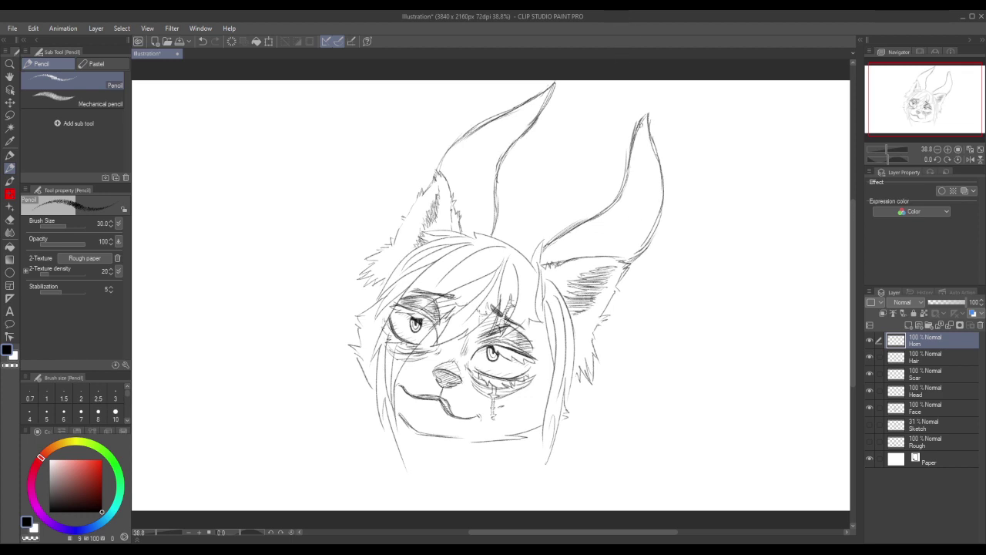
{"action": "mouse_move", "coordinate": [639, 126]}
{"action": "left_mouse_down"}
{"action": "mouse_move", "coordinate": [650, 106]}
{"action": "mouse_move", "coordinate": [648, 135]}
{"action": "left_mouse_up"}
Draw an inner contour line along each horn and add curved ridge lines across their outer sections.
{"action": "mouse_move", "coordinate": [649, 113]}
{"action": "left_mouse_down"}
{"action": "mouse_move", "coordinate": [637, 204]}
{"action": "mouse_move", "coordinate": [560, 265]}
{"action": "left_mouse_up"}
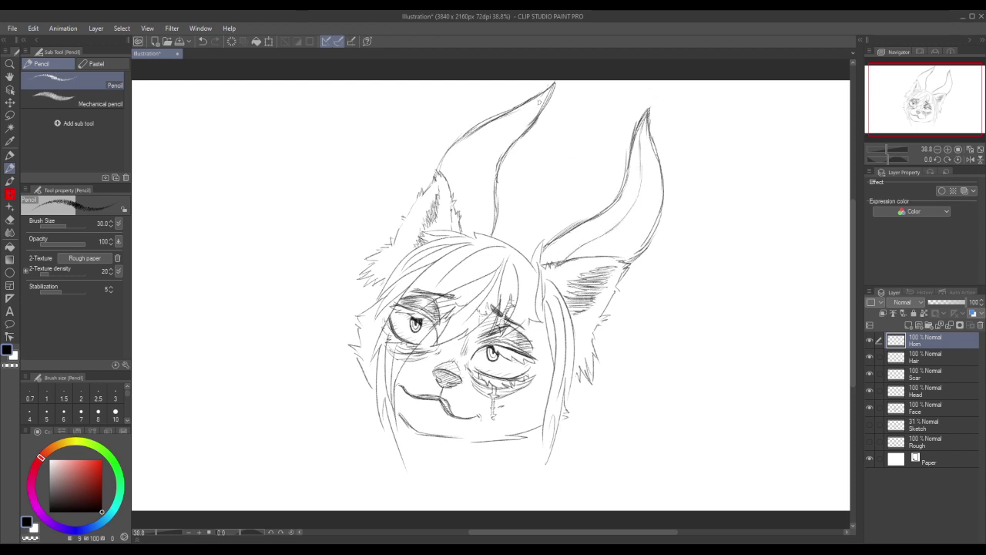
{"action": "left_click_drag", "start_coordinate": [553, 85], "coordinate": [476, 176]}
{"action": "mouse_move", "coordinate": [495, 138]}
{"action": "left_mouse_down"}
{"action": "mouse_move", "coordinate": [477, 165]}
{"action": "mouse_move", "coordinate": [475, 205]}
{"action": "mouse_move", "coordinate": [476, 166]}
{"action": "mouse_move", "coordinate": [464, 232]}
{"action": "left_mouse_up"}
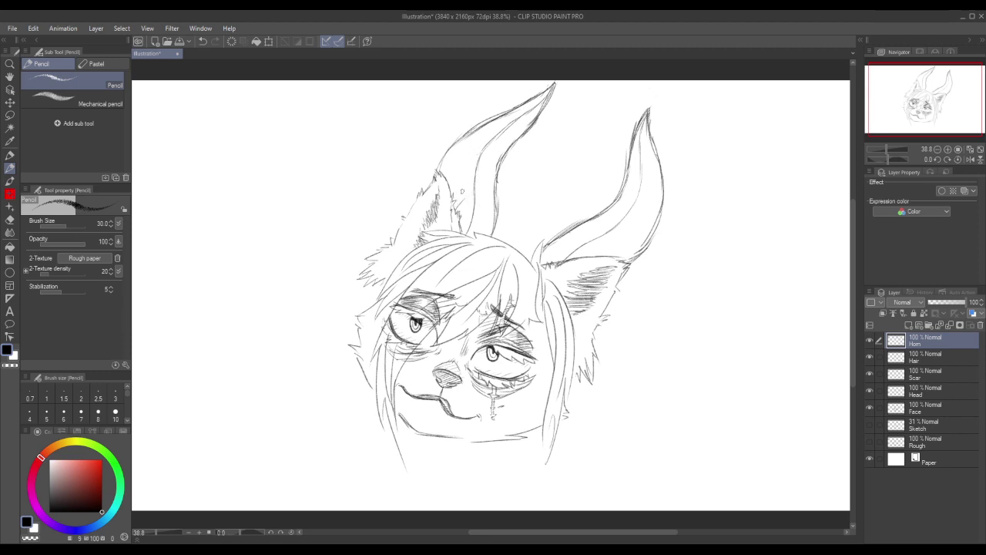
{"action": "mouse_move", "coordinate": [450, 178]}
{"action": "left_mouse_down"}
{"action": "mouse_move", "coordinate": [485, 137]}
{"action": "mouse_move", "coordinate": [454, 144]}
{"action": "mouse_move", "coordinate": [521, 111]}
{"action": "left_mouse_up"}
{"action": "mouse_move", "coordinate": [642, 129]}
{"action": "left_mouse_down"}
{"action": "mouse_move", "coordinate": [669, 161]}
{"action": "mouse_move", "coordinate": [658, 171]}
{"action": "left_mouse_up"}
{"action": "mouse_move", "coordinate": [659, 174]}
{"action": "left_mouse_down"}
{"action": "mouse_move", "coordinate": [632, 208]}
{"action": "mouse_move", "coordinate": [640, 233]}
{"action": "mouse_move", "coordinate": [636, 240]}
{"action": "mouse_move", "coordinate": [622, 222]}
{"action": "mouse_move", "coordinate": [625, 260]}
{"action": "left_mouse_up"}
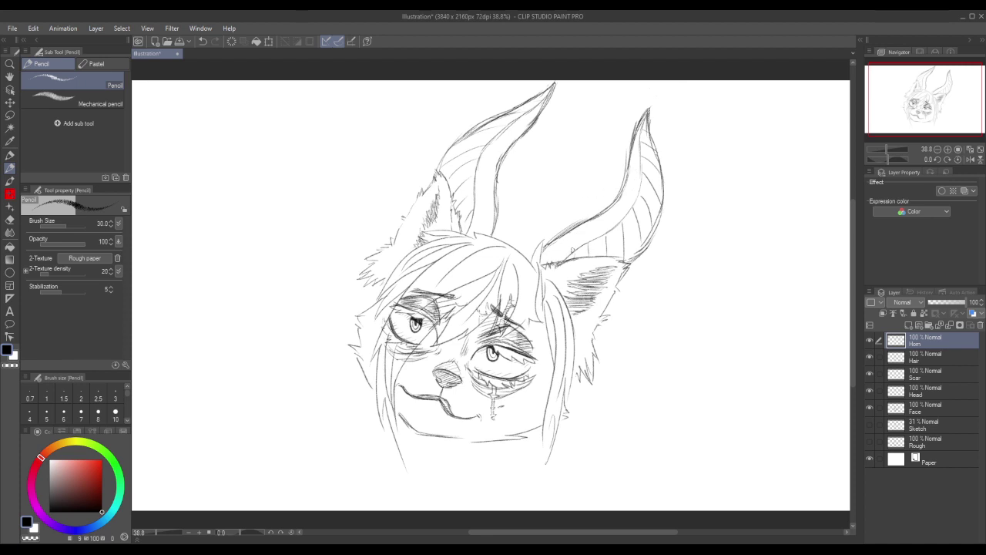
Add ridge lines across the inner strip of the right horn from its base to near the tip.
{"action": "mouse_move", "coordinate": [585, 237]}
{"action": "left_mouse_down"}
{"action": "mouse_move", "coordinate": [571, 243]}
{"action": "mouse_move", "coordinate": [578, 225]}
{"action": "left_mouse_up"}
{"action": "key", "text": "ctrl+z"}
{"action": "mouse_move", "coordinate": [576, 246]}
{"action": "left_mouse_down"}
{"action": "mouse_move", "coordinate": [560, 247]}
{"action": "mouse_move", "coordinate": [589, 232]}
{"action": "mouse_move", "coordinate": [569, 237]}
{"action": "left_mouse_up"}
{"action": "left_click_drag", "start_coordinate": [623, 221], "coordinate": [615, 222]}
{"action": "key", "text": "ctrl+z"}
{"action": "mouse_move", "coordinate": [621, 223]}
{"action": "left_mouse_down"}
{"action": "mouse_move", "coordinate": [580, 230]}
{"action": "mouse_move", "coordinate": [593, 221]}
{"action": "left_mouse_up"}
{"action": "left_click_drag", "start_coordinate": [635, 196], "coordinate": [617, 209]}
{"action": "mouse_move", "coordinate": [643, 171]}
{"action": "left_mouse_down"}
{"action": "mouse_move", "coordinate": [628, 189]}
{"action": "mouse_move", "coordinate": [637, 163]}
{"action": "mouse_move", "coordinate": [629, 177]}
{"action": "left_mouse_up"}
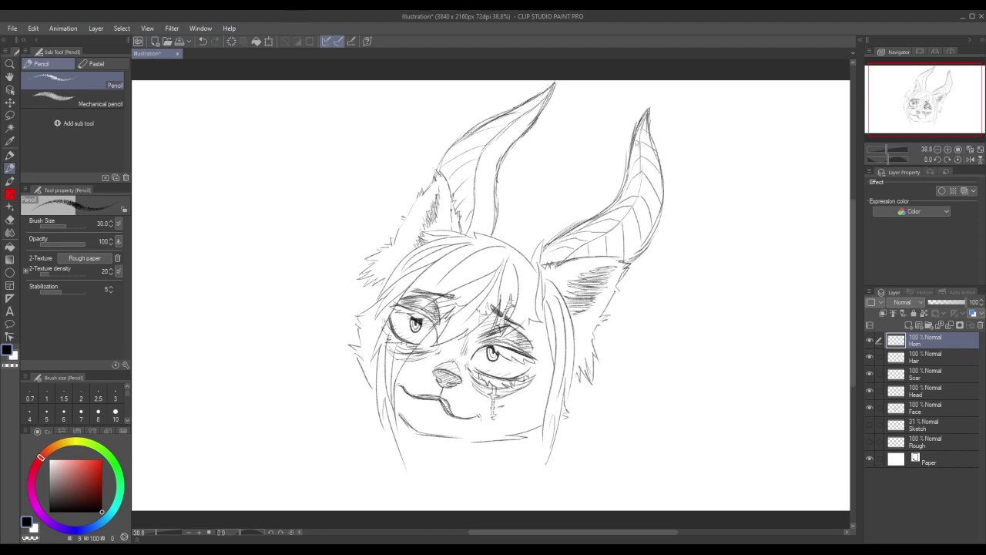
{"action": "mouse_move", "coordinate": [642, 141]}
{"action": "left_mouse_down"}
{"action": "mouse_move", "coordinate": [634, 157]}
{"action": "mouse_move", "coordinate": [634, 138]}
{"action": "left_mouse_up"}
Add matching ridge lines across the inner strip of the left horn.
{"action": "left_click_drag", "start_coordinate": [475, 208], "coordinate": [479, 235]}
{"action": "left_click_drag", "start_coordinate": [476, 195], "coordinate": [486, 232]}
{"action": "left_click_drag", "start_coordinate": [475, 179], "coordinate": [489, 203]}
{"action": "left_click_drag", "start_coordinate": [479, 159], "coordinate": [490, 204]}
{"action": "left_click_drag", "start_coordinate": [495, 170], "coordinate": [497, 182]}
{"action": "mouse_move", "coordinate": [506, 126]}
{"action": "left_mouse_down"}
{"action": "mouse_move", "coordinate": [510, 139]}
{"action": "mouse_move", "coordinate": [524, 125]}
{"action": "mouse_move", "coordinate": [503, 154]}
{"action": "left_mouse_up"}
{"action": "left_click_drag", "start_coordinate": [536, 102], "coordinate": [522, 134]}
{"action": "left_click", "coordinate": [872, 423]}
{"action": "left_click", "coordinate": [871, 423]}
{"action": "left_click", "coordinate": [872, 423]}
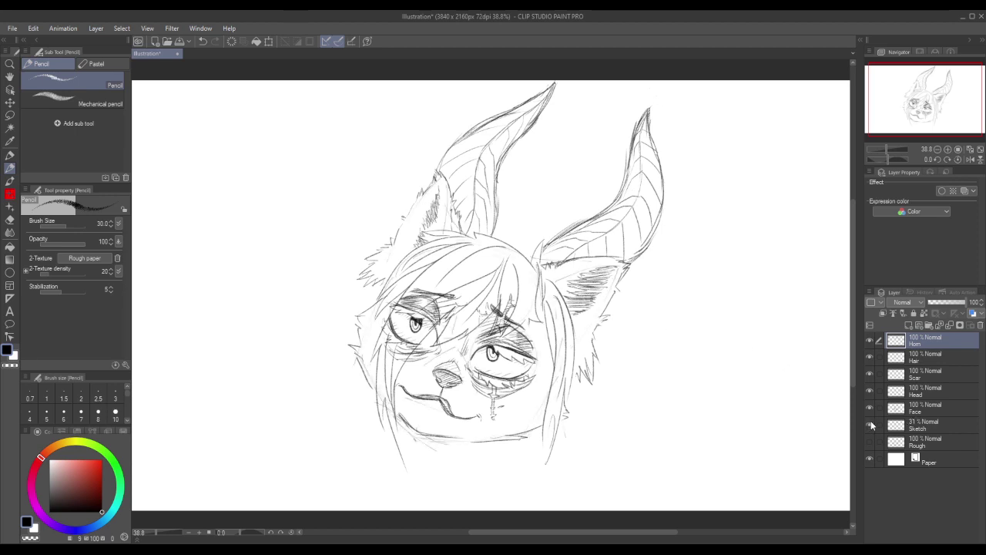
{"action": "left_click", "coordinate": [872, 424]}
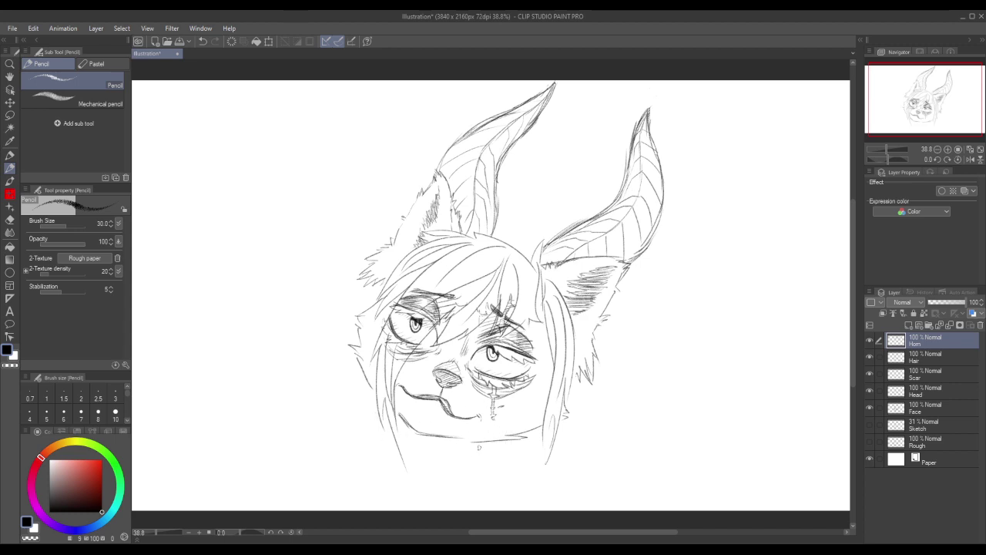
{"action": "left_click_drag", "start_coordinate": [471, 445], "coordinate": [462, 465]}
{"action": "left_click_drag", "start_coordinate": [376, 402], "coordinate": [380, 453]}
{"action": "key", "text": "ctrl+z"}
{"action": "left_click_drag", "start_coordinate": [383, 401], "coordinate": [392, 421]}
{"action": "key", "text": "ctrl+z"}
Create a layer named extra and sketch the neck lines running from under the chin to the lower canvas edge.
{"action": "key", "text": "ctrl+shift+n"}
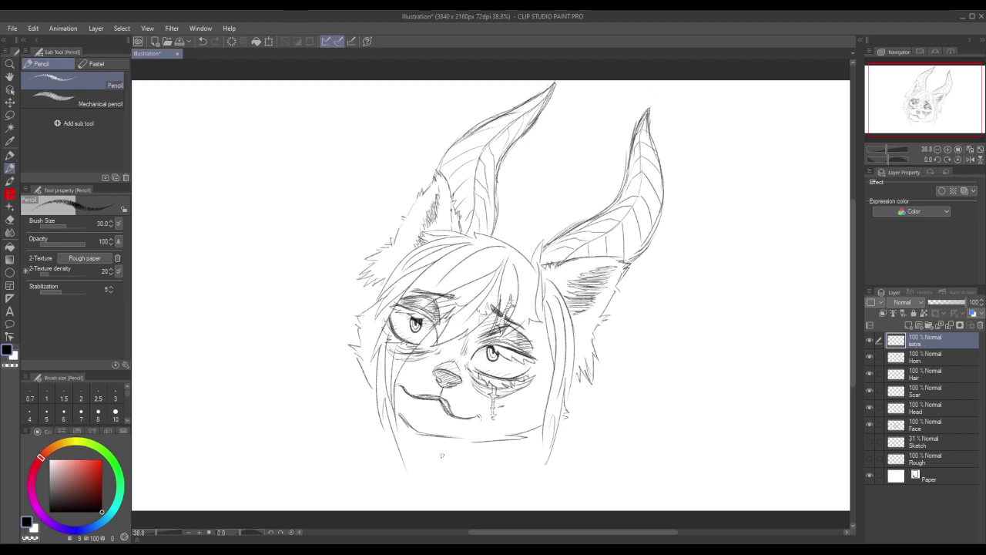
{"action": "left_click_drag", "start_coordinate": [476, 446], "coordinate": [455, 473]}
{"action": "key", "text": "ctrl+z"}
{"action": "key", "text": "ctrl+z"}
{"action": "left_click_drag", "start_coordinate": [483, 440], "coordinate": [417, 510]}
{"action": "left_click_drag", "start_coordinate": [385, 422], "coordinate": [402, 495]}
{"action": "key", "text": "ctrl+z"}
{"action": "left_click_drag", "start_coordinate": [383, 420], "coordinate": [393, 508]}
Sketch the back of the neck curving down from the left cheek fur out to the shoulder.
{"action": "left_click_drag", "start_coordinate": [372, 398], "coordinate": [358, 504]}
{"action": "key", "text": "ctrl+z"}
{"action": "left_click_drag", "start_coordinate": [376, 407], "coordinate": [360, 473]}
{"action": "key", "text": "ctrl+z"}
{"action": "mouse_move", "coordinate": [376, 403]}
{"action": "left_mouse_down"}
{"action": "mouse_move", "coordinate": [363, 455]}
{"action": "mouse_move", "coordinate": [336, 471]}
{"action": "mouse_move", "coordinate": [303, 468]}
{"action": "mouse_move", "coordinate": [341, 505]}
{"action": "left_mouse_up"}
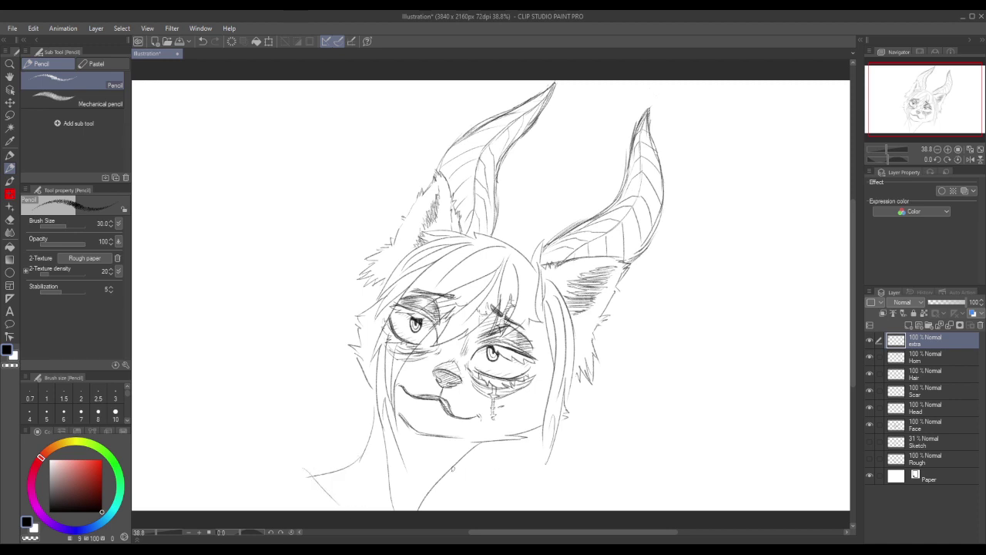
{"action": "left_click_drag", "start_coordinate": [452, 472], "coordinate": [448, 506]}
{"action": "mouse_move", "coordinate": [321, 467]}
{"action": "left_mouse_down"}
{"action": "mouse_move", "coordinate": [238, 474]}
{"action": "mouse_move", "coordinate": [190, 494]}
{"action": "left_mouse_up"}
{"action": "key", "text": "ctrl+z"}
{"action": "left_click_drag", "start_coordinate": [288, 463], "coordinate": [272, 474]}
{"action": "key", "text": "ctrl+z"}
{"action": "mouse_move", "coordinate": [369, 441]}
{"action": "left_mouse_down"}
{"action": "mouse_move", "coordinate": [333, 446]}
{"action": "mouse_move", "coordinate": [360, 443]}
{"action": "mouse_move", "coordinate": [287, 457]}
{"action": "left_mouse_up"}
{"action": "key", "text": "ctrl+z"}
{"action": "key", "text": "ctrl+z"}
{"action": "key", "text": "ctrl+z"}
{"action": "key", "text": "ctrl+z"}
{"action": "key", "text": "ctrl+z"}
{"action": "key", "text": "ctrl+z"}
Draw a flatter shoulder line out from the back of the neck and add the remaining lower neck lines.
{"action": "mouse_move", "coordinate": [370, 443]}
{"action": "left_mouse_down"}
{"action": "mouse_move", "coordinate": [361, 462]}
{"action": "mouse_move", "coordinate": [338, 439]}
{"action": "mouse_move", "coordinate": [307, 442]}
{"action": "left_mouse_up"}
{"action": "left_click_drag", "start_coordinate": [453, 468], "coordinate": [467, 511]}
{"action": "left_click_drag", "start_coordinate": [399, 436], "coordinate": [406, 479]}
{"action": "key", "text": "ctrl+z"}
{"action": "left_click_drag", "start_coordinate": [401, 445], "coordinate": [417, 499]}
{"action": "key", "text": "ctrl+z"}
{"action": "left_click_drag", "start_coordinate": [399, 445], "coordinate": [403, 499]}
Draw the rounded left shoulder reaching toward the canvas edge, with a curved chest line beneath and a small muscle accent.
{"action": "left_click_drag", "start_coordinate": [300, 443], "coordinate": [246, 430]}
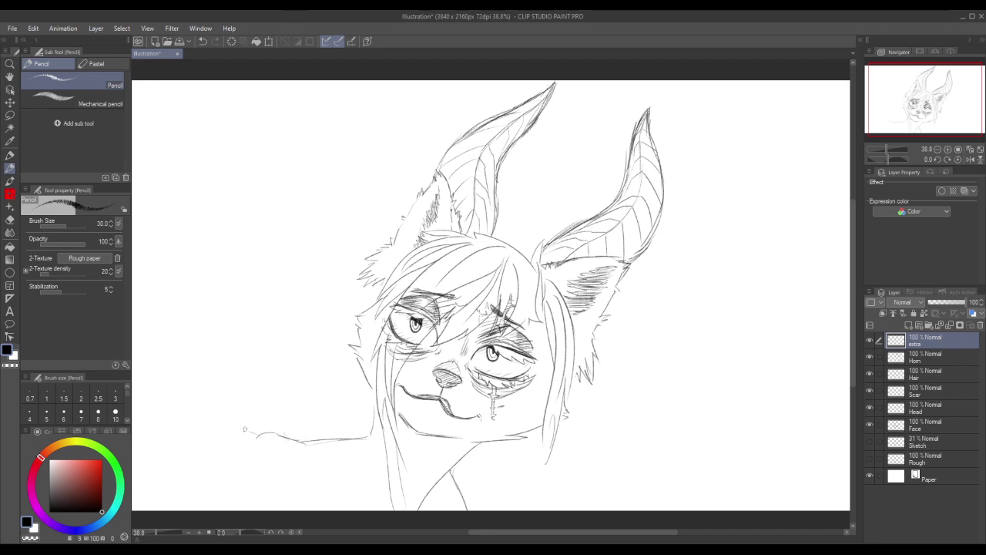
{"action": "key", "text": "ctrl+z"}
{"action": "left_click_drag", "start_coordinate": [262, 426], "coordinate": [165, 410]}
{"action": "key", "text": "ctrl+z"}
{"action": "left_click_drag", "start_coordinate": [247, 430], "coordinate": [160, 433]}
{"action": "key", "text": "ctrl+z"}
{"action": "left_click_drag", "start_coordinate": [250, 430], "coordinate": [140, 425]}
{"action": "left_click_drag", "start_coordinate": [283, 457], "coordinate": [312, 506]}
{"action": "left_click_drag", "start_coordinate": [235, 426], "coordinate": [299, 441]}
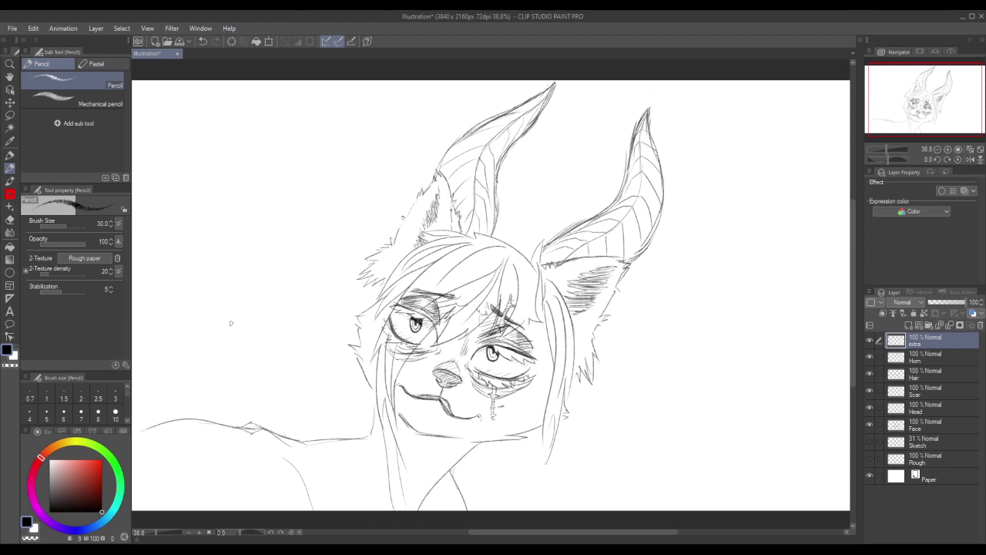
Extend the shoulder to the left canvas edge and rough in a raised forearm with a large circle for the hand.
{"action": "left_click_drag", "start_coordinate": [491, 540], "coordinate": [469, 537]}
{"action": "mouse_move", "coordinate": [208, 427]}
{"action": "left_mouse_down"}
{"action": "mouse_move", "coordinate": [170, 460]}
{"action": "mouse_move", "coordinate": [189, 446]}
{"action": "mouse_move", "coordinate": [172, 464]}
{"action": "left_mouse_up"}
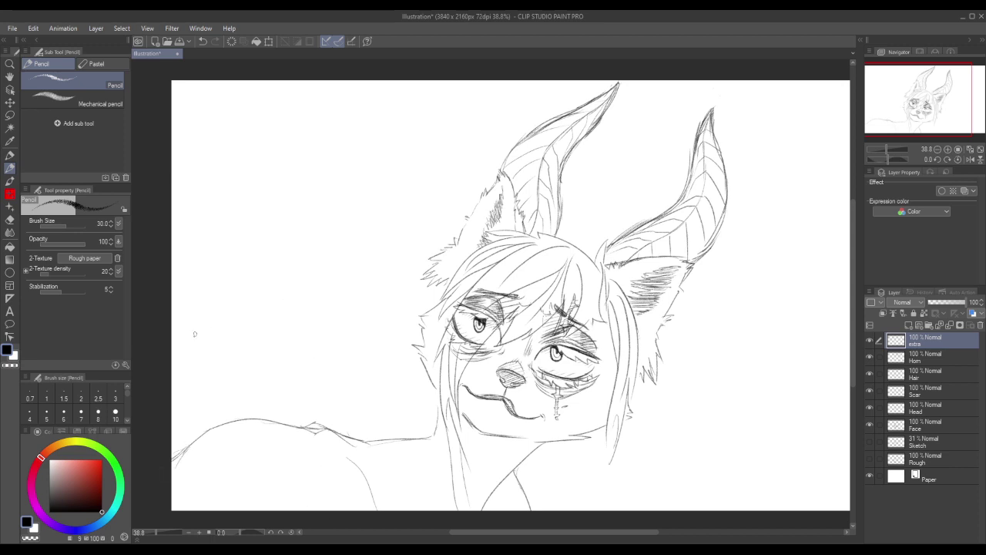
{"action": "left_click_drag", "start_coordinate": [216, 306], "coordinate": [175, 349]}
{"action": "mouse_move", "coordinate": [202, 315]}
{"action": "left_mouse_down"}
{"action": "mouse_move", "coordinate": [172, 366]}
{"action": "mouse_move", "coordinate": [185, 356]}
{"action": "left_mouse_up"}
{"action": "left_click_drag", "start_coordinate": [219, 281], "coordinate": [202, 319]}
{"action": "mouse_move", "coordinate": [236, 251]}
{"action": "left_mouse_down"}
{"action": "mouse_move", "coordinate": [205, 316]}
{"action": "mouse_move", "coordinate": [279, 221]}
{"action": "mouse_move", "coordinate": [342, 250]}
{"action": "mouse_move", "coordinate": [351, 300]}
{"action": "mouse_move", "coordinate": [294, 356]}
{"action": "mouse_move", "coordinate": [242, 347]}
{"action": "mouse_move", "coordinate": [253, 358]}
{"action": "mouse_move", "coordinate": [171, 427]}
{"action": "left_mouse_up"}
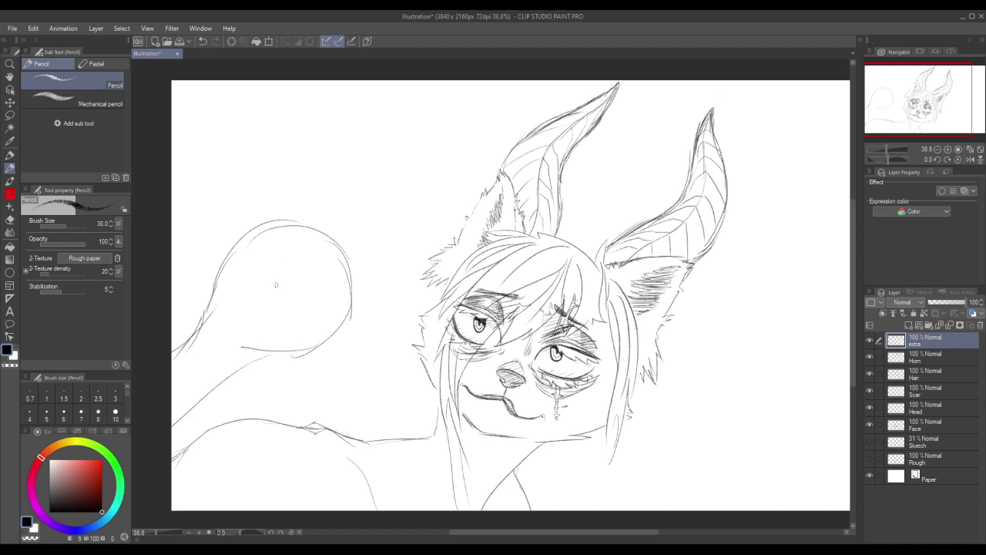
Sketch the curled fingers of the raised hand and a diagonal guide line running down from it.
{"action": "left_click_drag", "start_coordinate": [296, 299], "coordinate": [373, 401]}
{"action": "mouse_move", "coordinate": [211, 302]}
{"action": "left_mouse_down"}
{"action": "mouse_move", "coordinate": [249, 245]}
{"action": "mouse_move", "coordinate": [273, 235]}
{"action": "mouse_move", "coordinate": [258, 232]}
{"action": "mouse_move", "coordinate": [289, 239]}
{"action": "mouse_move", "coordinate": [262, 233]}
{"action": "mouse_move", "coordinate": [298, 245]}
{"action": "mouse_move", "coordinate": [283, 234]}
{"action": "mouse_move", "coordinate": [304, 262]}
{"action": "mouse_move", "coordinate": [277, 245]}
{"action": "mouse_move", "coordinate": [317, 253]}
{"action": "mouse_move", "coordinate": [303, 245]}
{"action": "mouse_move", "coordinate": [308, 281]}
{"action": "mouse_move", "coordinate": [276, 294]}
{"action": "mouse_move", "coordinate": [260, 293]}
{"action": "mouse_move", "coordinate": [293, 267]}
{"action": "mouse_move", "coordinate": [281, 256]}
{"action": "mouse_move", "coordinate": [254, 286]}
{"action": "left_mouse_up"}
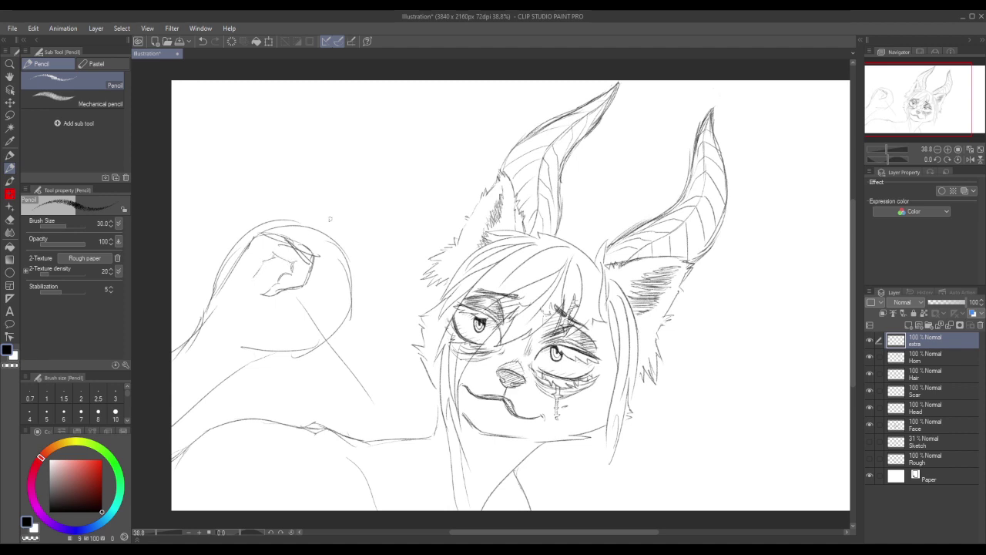
{"action": "mouse_move", "coordinate": [282, 232]}
{"action": "left_mouse_down"}
{"action": "mouse_move", "coordinate": [275, 235]}
{"action": "mouse_move", "coordinate": [309, 227]}
{"action": "mouse_move", "coordinate": [317, 269]}
{"action": "mouse_move", "coordinate": [317, 237]}
{"action": "mouse_move", "coordinate": [298, 239]}
{"action": "mouse_move", "coordinate": [315, 229]}
{"action": "mouse_move", "coordinate": [298, 229]}
{"action": "mouse_move", "coordinate": [302, 211]}
{"action": "mouse_move", "coordinate": [321, 247]}
{"action": "mouse_move", "coordinate": [323, 227]}
{"action": "mouse_move", "coordinate": [288, 228]}
{"action": "mouse_move", "coordinate": [337, 242]}
{"action": "mouse_move", "coordinate": [311, 278]}
{"action": "left_mouse_up"}
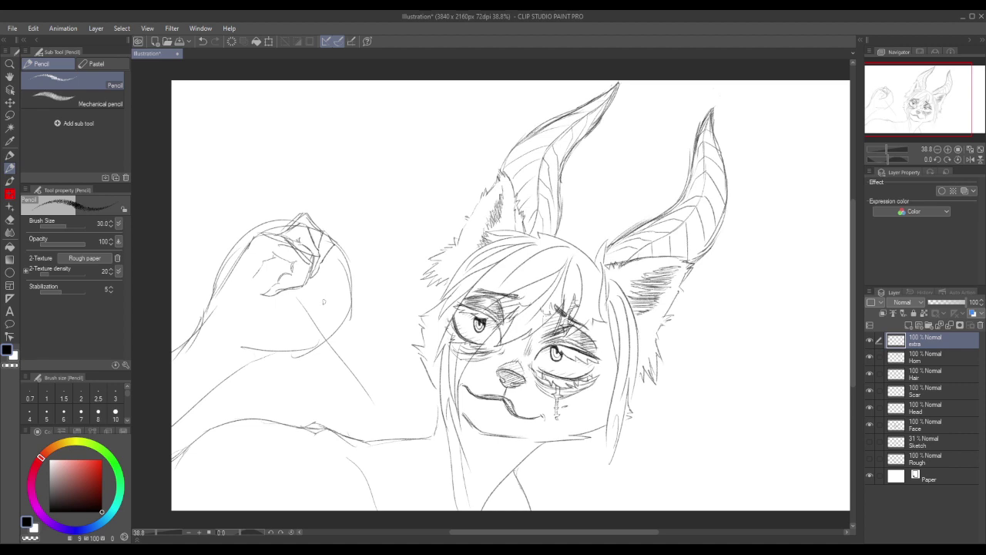
{"action": "mouse_move", "coordinate": [323, 302]}
{"action": "left_mouse_down"}
{"action": "mouse_move", "coordinate": [332, 279]}
{"action": "mouse_move", "coordinate": [323, 256]}
{"action": "mouse_move", "coordinate": [322, 289]}
{"action": "left_mouse_up"}
{"action": "left_click_drag", "start_coordinate": [293, 261], "coordinate": [222, 163]}
{"action": "key", "text": "ctrl+z"}
{"action": "left_click_drag", "start_coordinate": [299, 258], "coordinate": [197, 92]}
{"action": "key", "text": "ctrl+z"}
{"action": "key", "text": "ctrl+y"}
{"action": "key", "text": "ctrl+z"}
Set up the Straight line tool and add a new raster layer above the extra layer.
{"action": "left_click", "coordinate": [10, 272]}
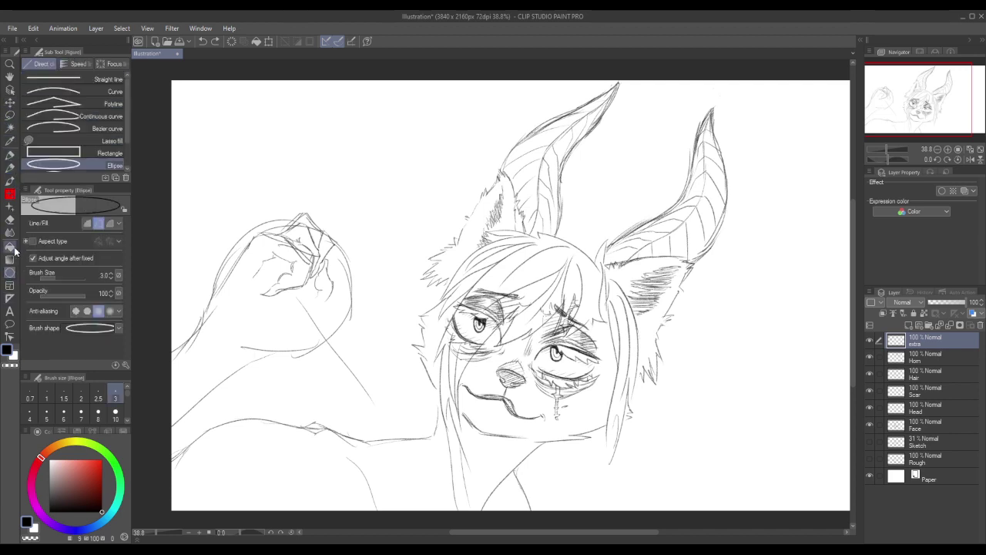
{"action": "left_click", "coordinate": [82, 77]}
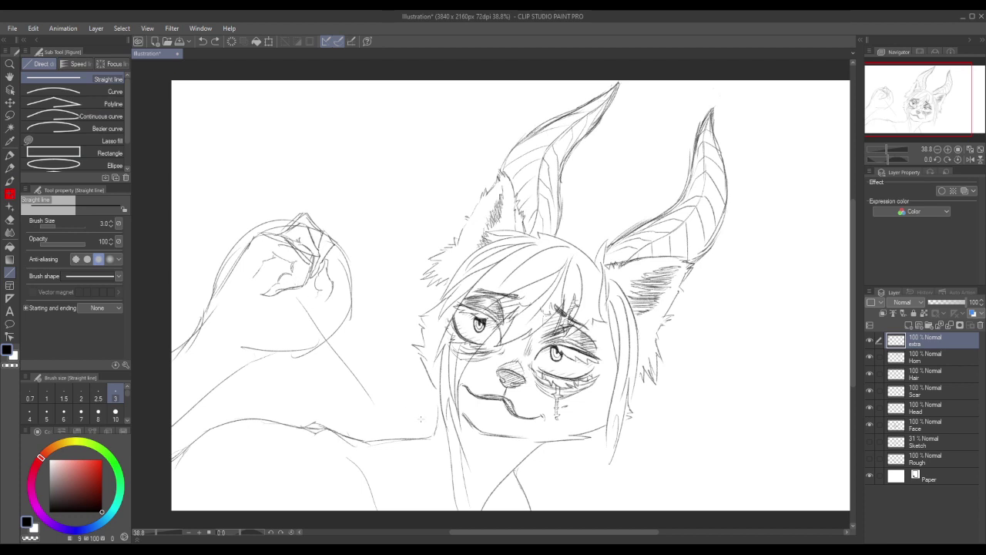
{"action": "left_click_drag", "start_coordinate": [433, 436], "coordinate": [161, 75]}
{"action": "key", "text": "ctrl+z"}
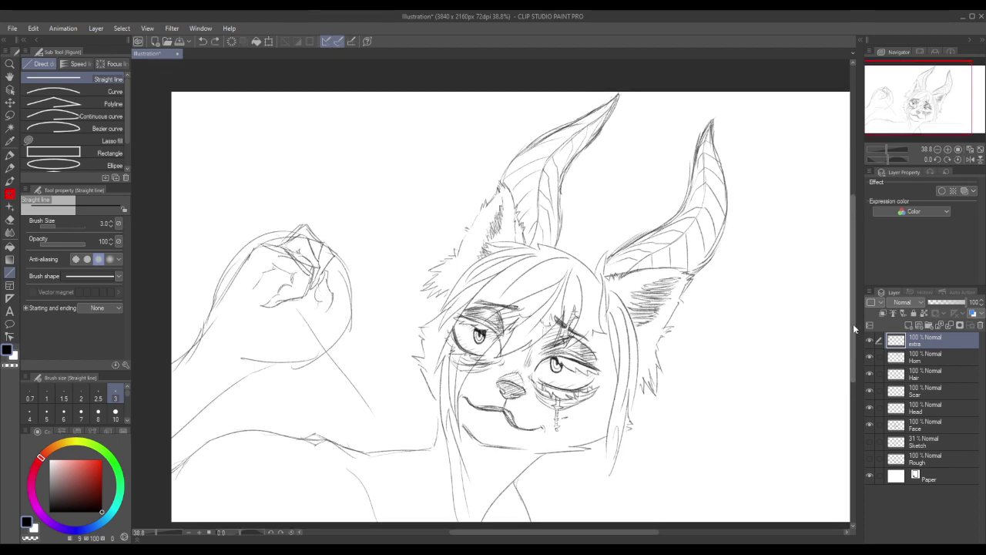
{"action": "scroll", "coordinate": [853, 324], "scroll_direction": "down", "scroll_amount": 2}
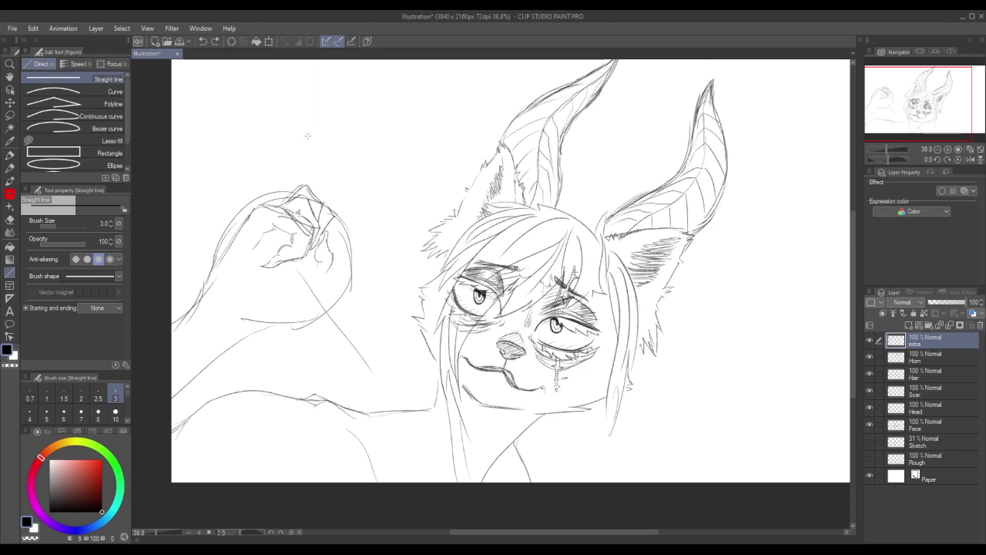
{"action": "left_click", "coordinate": [96, 28]}
{"action": "left_click", "coordinate": [108, 46]}
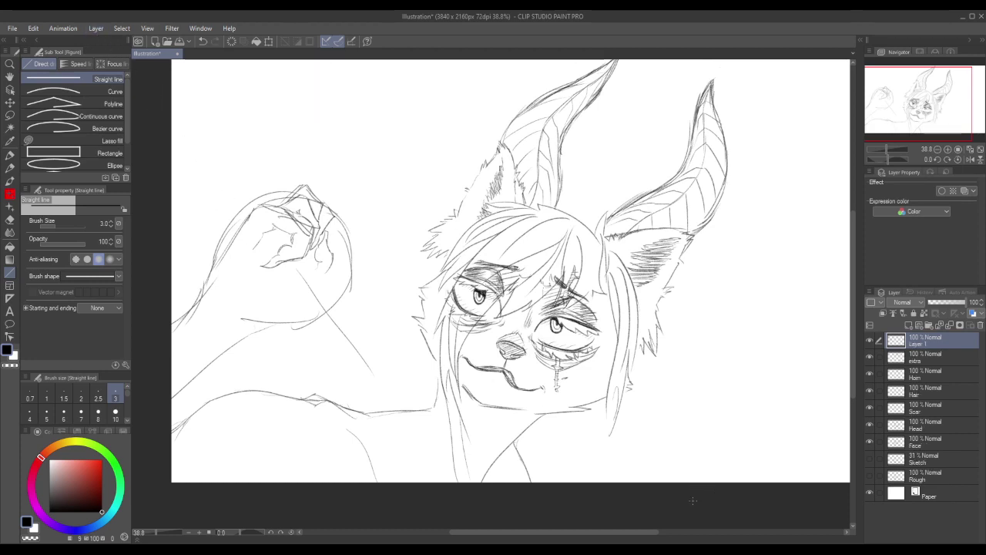
{"action": "mouse_move", "coordinate": [687, 497]}
{"action": "left_mouse_down"}
{"action": "mouse_move", "coordinate": [141, 205]}
{"action": "mouse_move", "coordinate": [174, 112]}
{"action": "mouse_move", "coordinate": [255, 121]}
{"action": "left_mouse_up"}
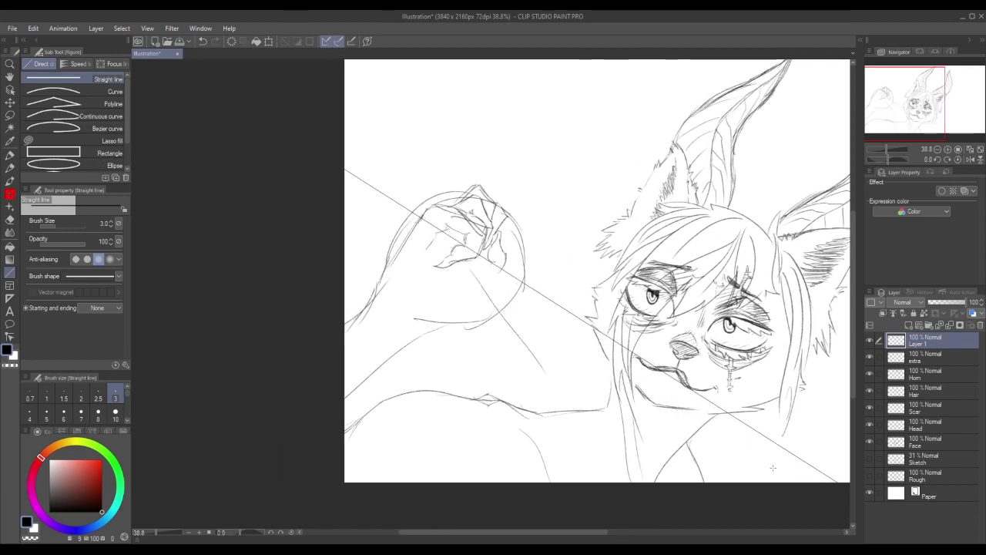
{"action": "left_click_drag", "start_coordinate": [822, 491], "coordinate": [254, 207]}
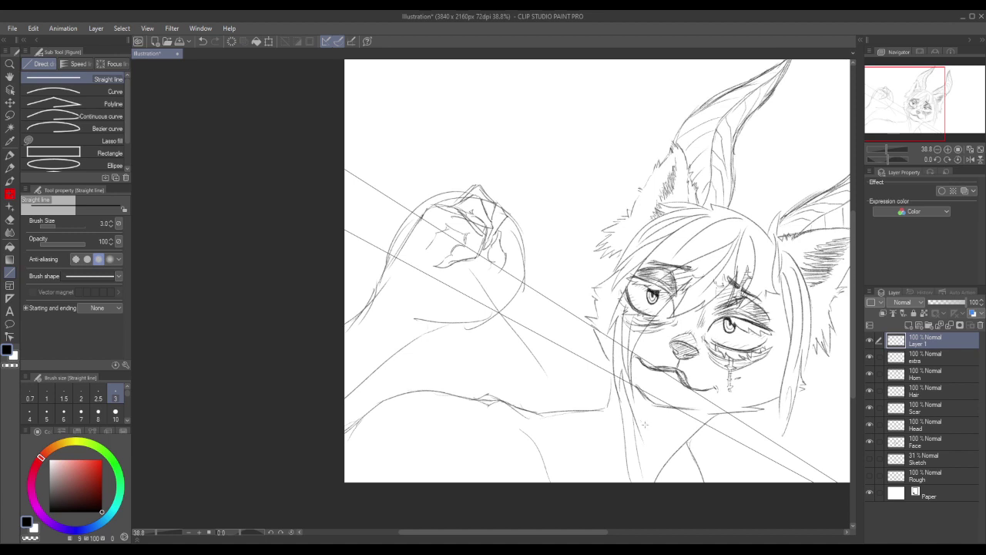
{"action": "key", "text": "ctrl+z"}
{"action": "key", "text": "ctrl+z"}
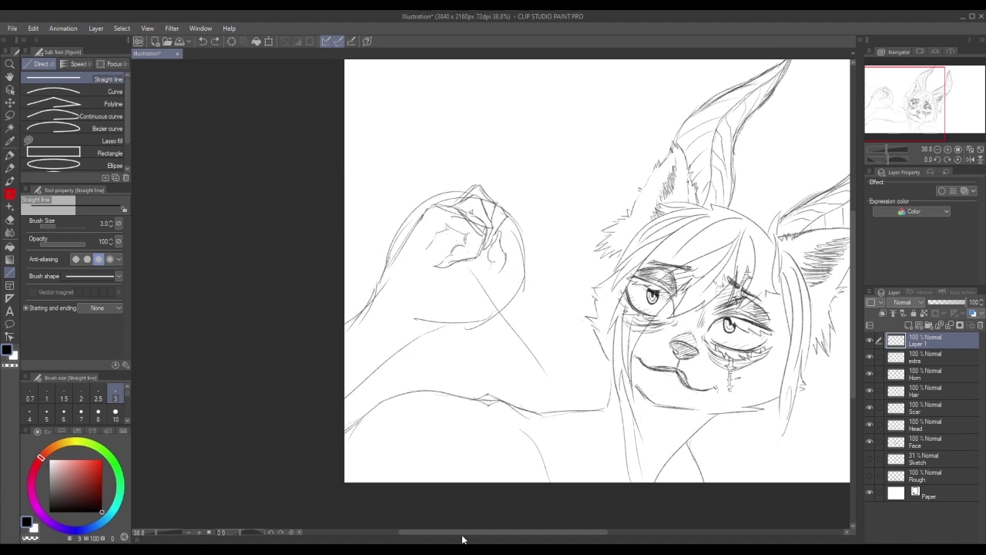
Draw two long straight diagonal lines on Layer 1 from the bottom canvas edge below the chin across to the left edge.
{"action": "left_click_drag", "start_coordinate": [467, 537], "coordinate": [490, 537]}
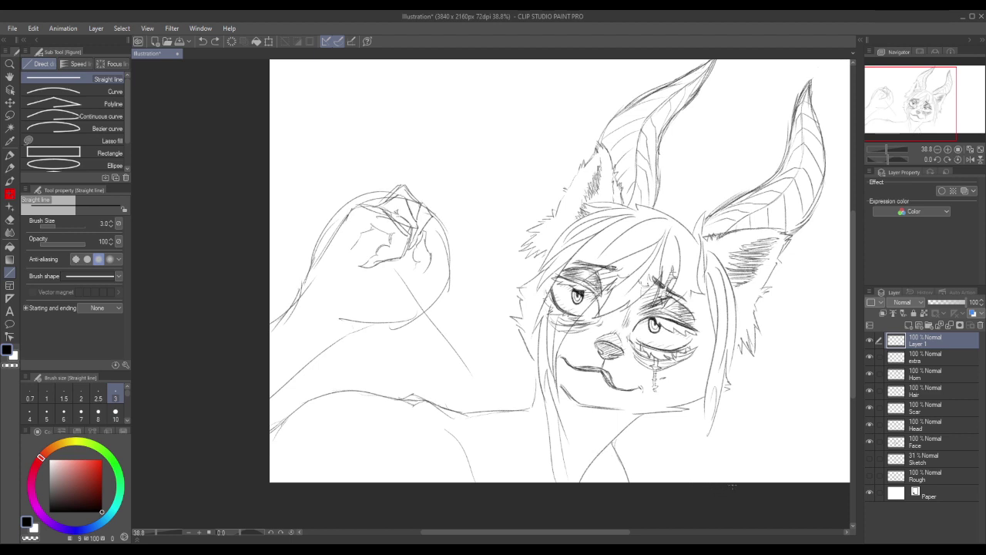
{"action": "mouse_move", "coordinate": [748, 487]}
{"action": "left_mouse_down"}
{"action": "mouse_move", "coordinate": [388, 358]}
{"action": "mouse_move", "coordinate": [224, 314]}
{"action": "mouse_move", "coordinate": [207, 263]}
{"action": "mouse_move", "coordinate": [212, 308]}
{"action": "mouse_move", "coordinate": [208, 290]}
{"action": "left_mouse_up"}
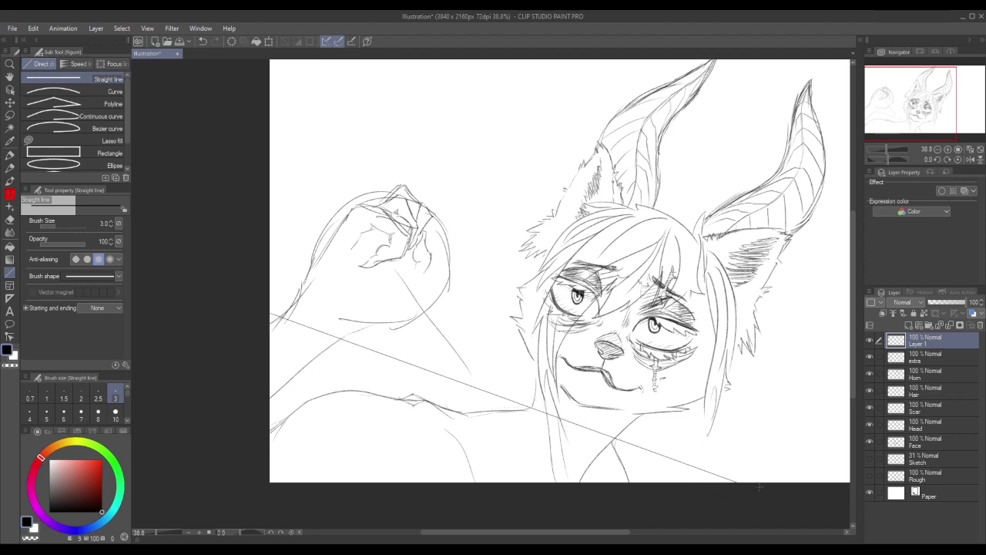
{"action": "left_click_drag", "start_coordinate": [759, 486], "coordinate": [197, 207]}
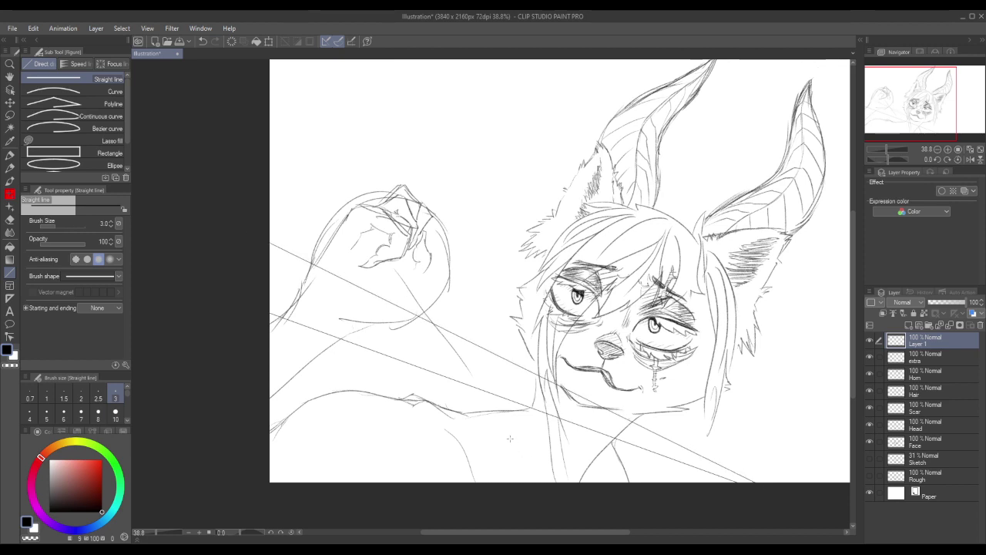
{"action": "key", "text": "ctrl+z"}
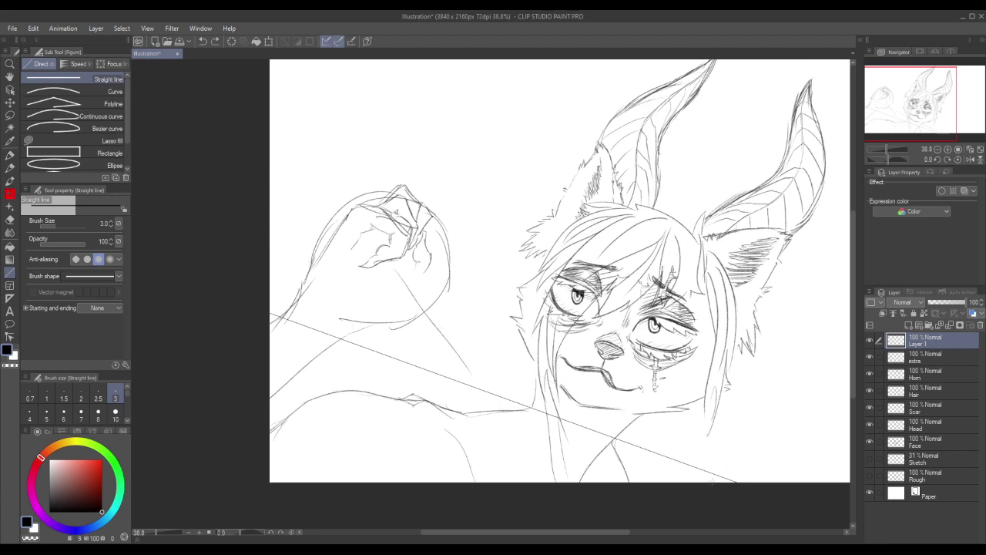
{"action": "key", "text": "ctrl+y"}
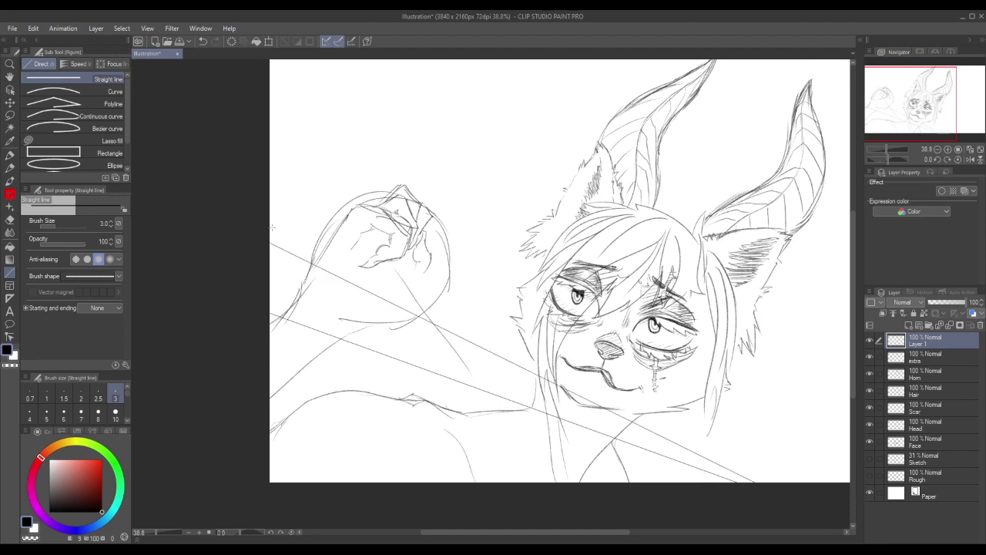
Clear the construction circle and diagonal guide line from around the raised hand on the extra layer.
{"action": "left_click", "coordinate": [938, 355]}
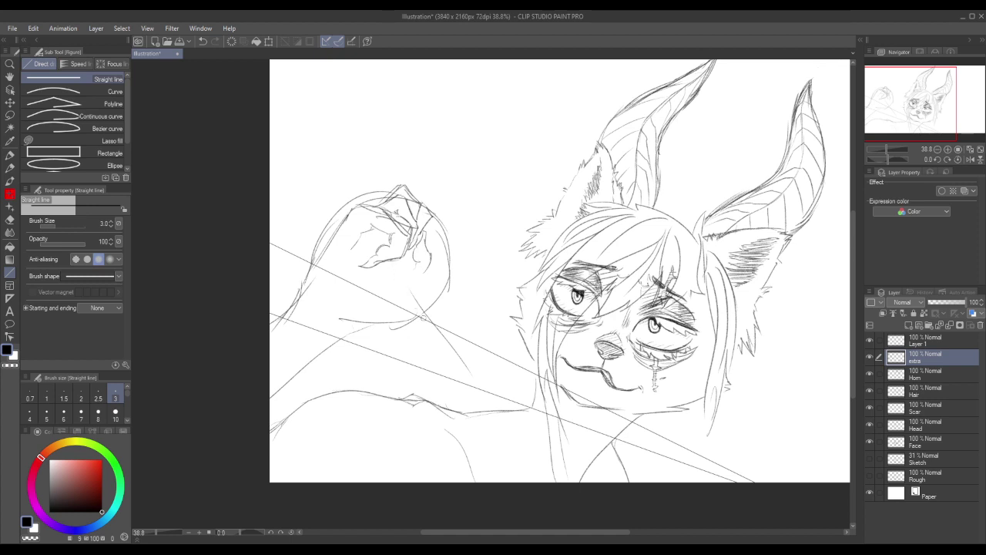
{"action": "mouse_move", "coordinate": [418, 301]}
{"action": "left_mouse_down"}
{"action": "mouse_move", "coordinate": [453, 340]}
{"action": "mouse_move", "coordinate": [468, 382]}
{"action": "mouse_move", "coordinate": [432, 306]}
{"action": "left_mouse_up"}
{"action": "key", "text": "ctrl+z"}
{"action": "key", "text": "ctrl+z"}
{"action": "key", "text": "ctrl+z"}
{"action": "left_click_drag", "start_coordinate": [421, 273], "coordinate": [409, 297]}
{"action": "key", "text": "ctrl+z"}
With the Pencil, sketch the heel of the raised hand, both forearm contours to the left canvas edge and the palm creases.
{"action": "left_click", "coordinate": [10, 142]}
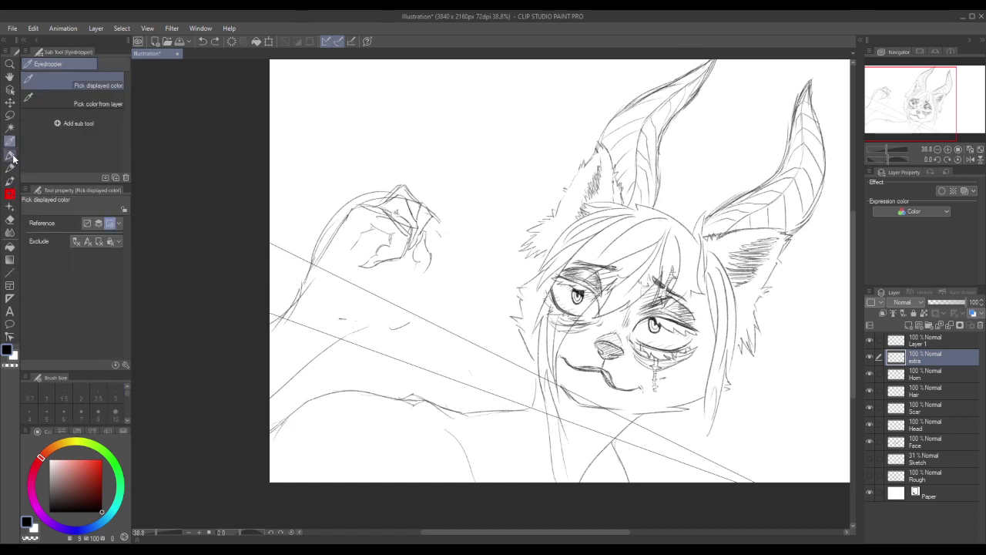
{"action": "left_click", "coordinate": [10, 155]}
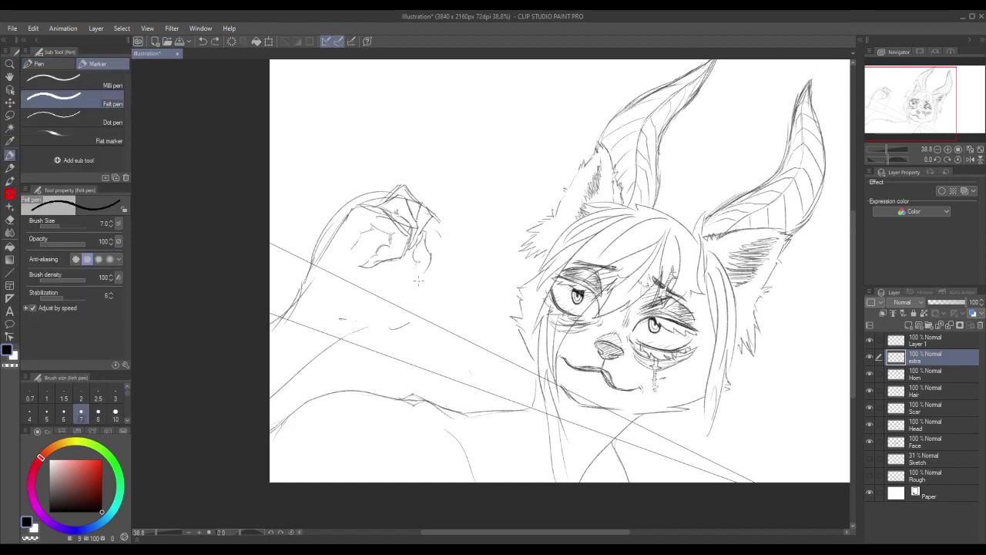
{"action": "left_click_drag", "start_coordinate": [418, 281], "coordinate": [406, 288]}
{"action": "key", "text": "ctrl+z"}
{"action": "key", "text": "p"}
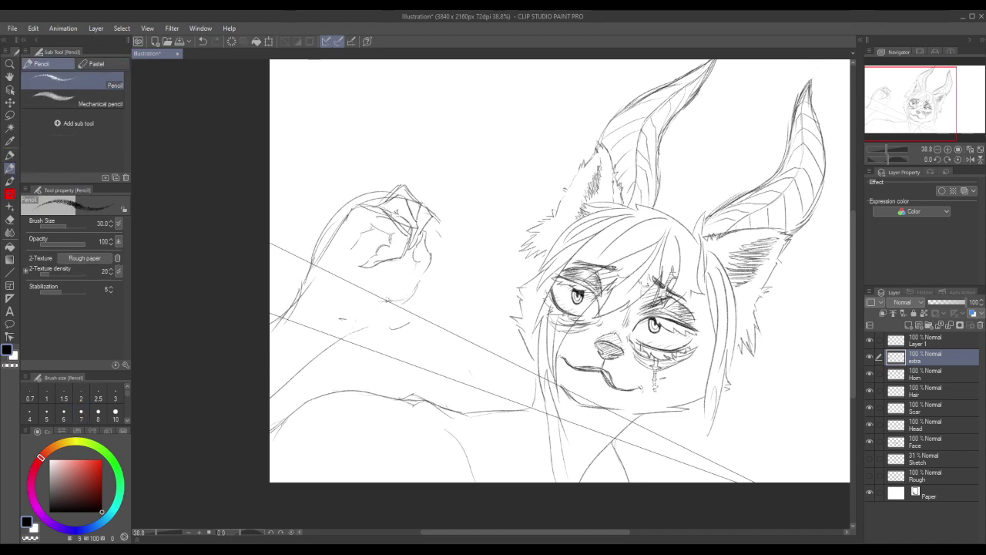
{"action": "left_click_drag", "start_coordinate": [353, 322], "coordinate": [270, 410]}
{"action": "mouse_move", "coordinate": [270, 316]}
{"action": "left_mouse_down"}
{"action": "mouse_move", "coordinate": [307, 287]}
{"action": "mouse_move", "coordinate": [330, 227]}
{"action": "left_mouse_up"}
{"action": "left_click_drag", "start_coordinate": [316, 274], "coordinate": [337, 229]}
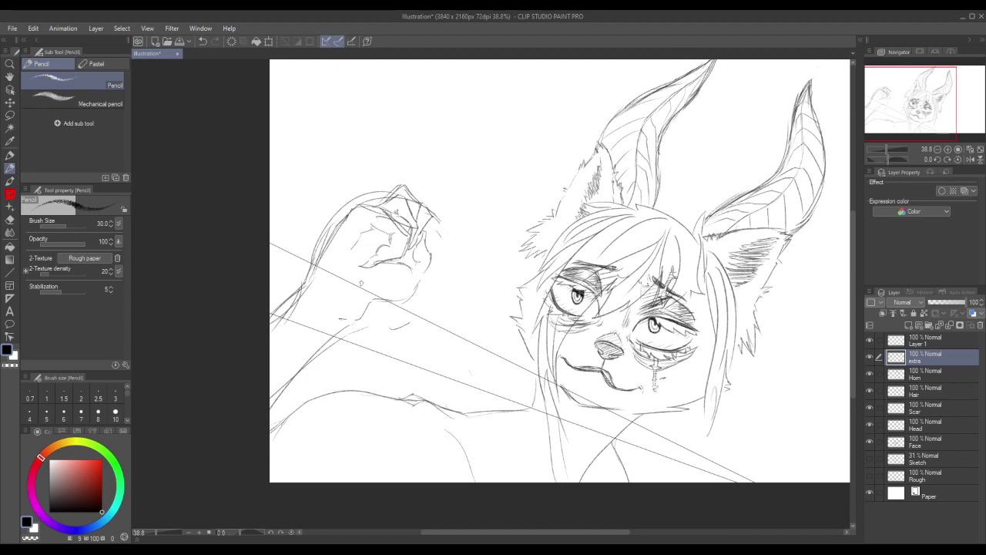
{"action": "left_click_drag", "start_coordinate": [368, 235], "coordinate": [359, 266]}
Try to select the raised hand and forearm with Shrink selection in add mode and move them with a transform.
{"action": "left_click", "coordinate": [10, 115]}
{"action": "mouse_move", "coordinate": [256, 301]}
{"action": "left_mouse_down"}
{"action": "mouse_move", "coordinate": [460, 199]}
{"action": "mouse_move", "coordinate": [397, 361]}
{"action": "mouse_move", "coordinate": [282, 415]}
{"action": "mouse_move", "coordinate": [218, 290]}
{"action": "left_mouse_up"}
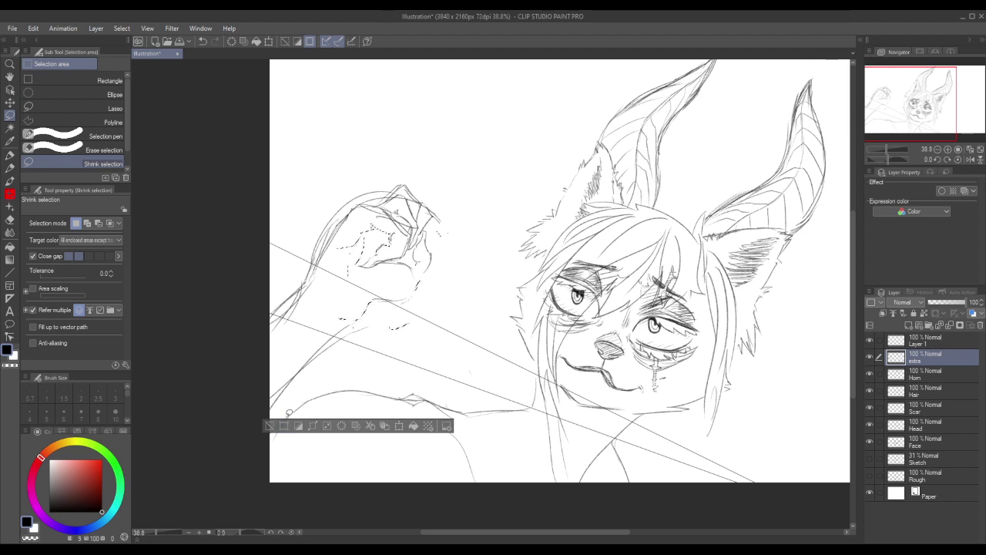
{"action": "left_click", "coordinate": [870, 358]}
{"action": "left_click", "coordinate": [870, 358]}
{"action": "left_click", "coordinate": [270, 426]}
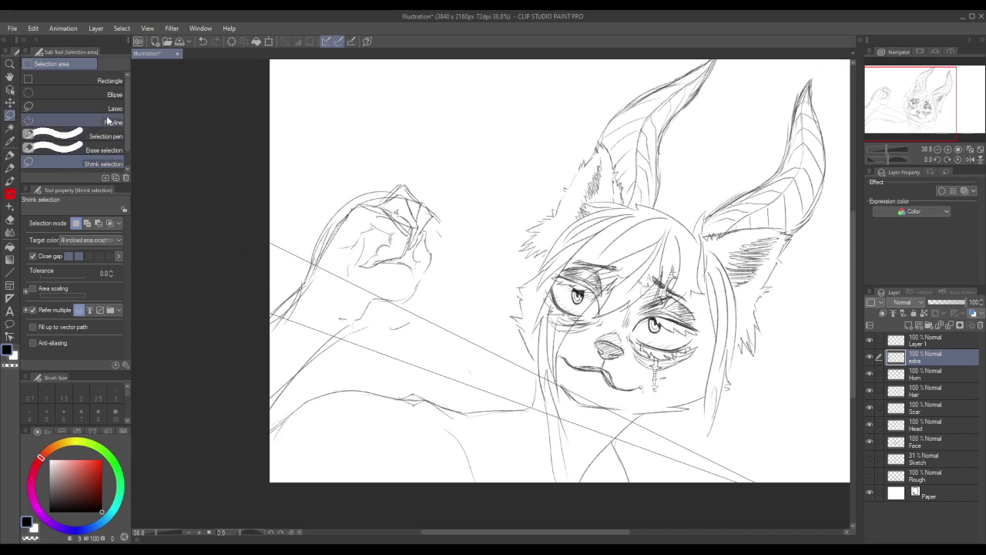
{"action": "left_click", "coordinate": [88, 223]}
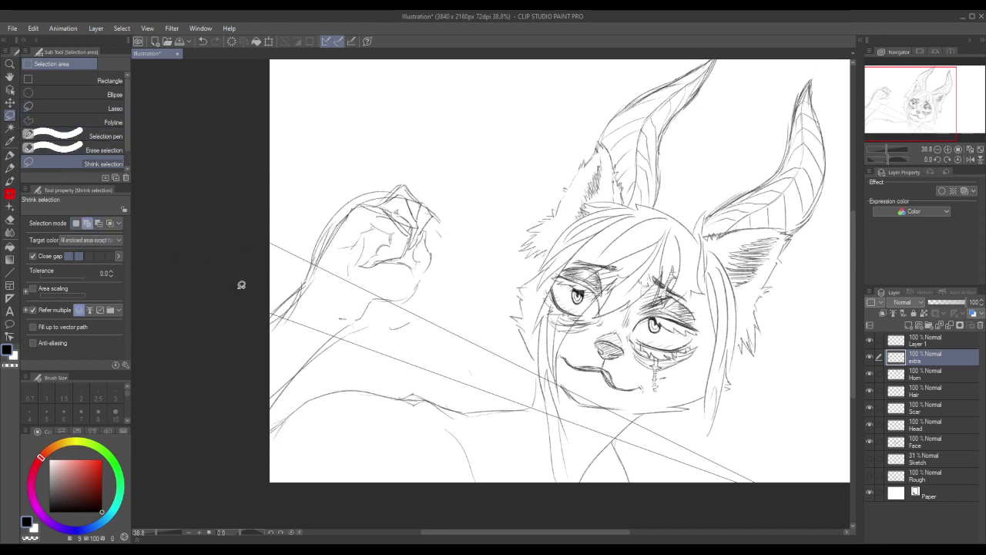
{"action": "mouse_move", "coordinate": [239, 307]}
{"action": "left_mouse_down"}
{"action": "mouse_move", "coordinate": [285, 255]}
{"action": "mouse_move", "coordinate": [479, 195]}
{"action": "mouse_move", "coordinate": [385, 363]}
{"action": "mouse_move", "coordinate": [297, 405]}
{"action": "mouse_move", "coordinate": [223, 321]}
{"action": "mouse_move", "coordinate": [231, 320]}
{"action": "left_mouse_up"}
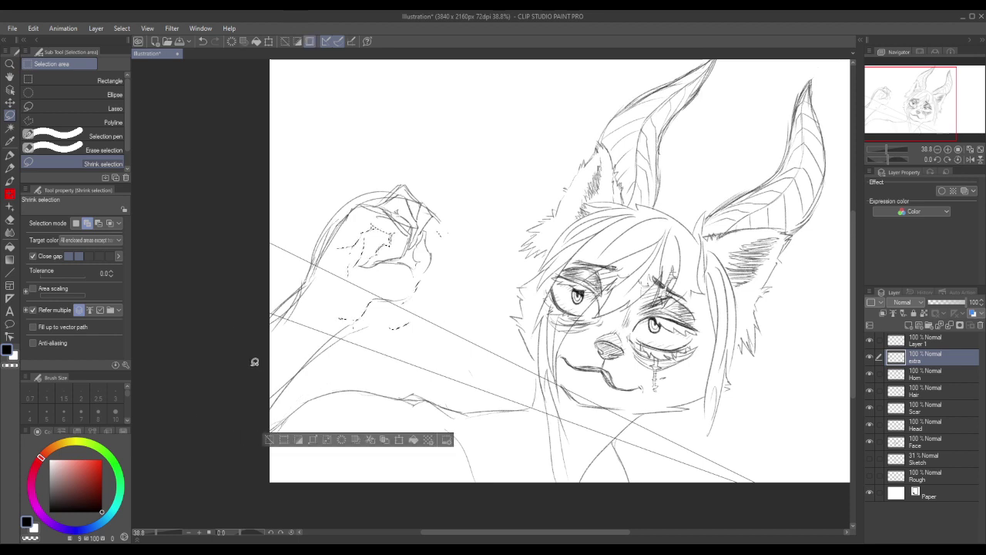
{"action": "left_click", "coordinate": [399, 439]}
{"action": "left_click_drag", "start_coordinate": [415, 310], "coordinate": [367, 347]}
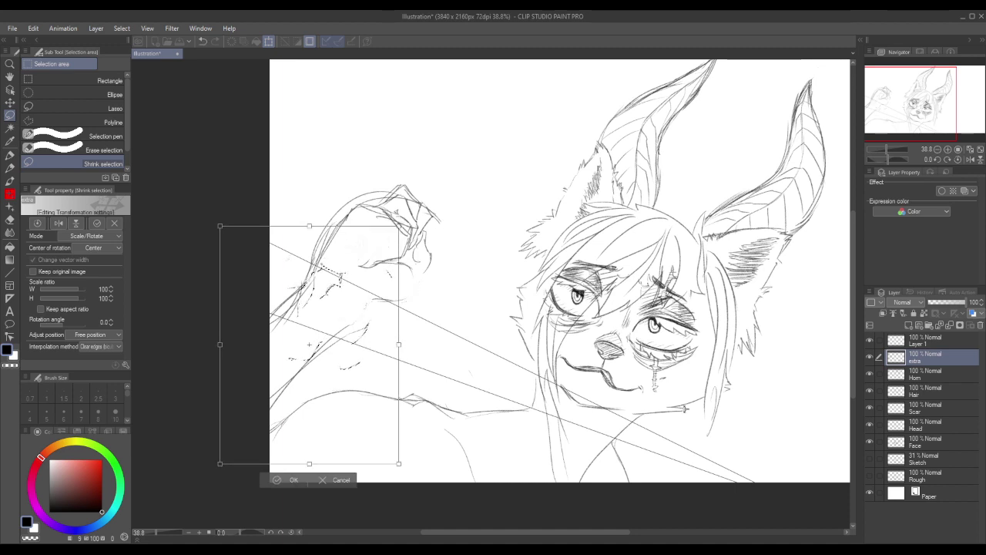
{"action": "key", "text": "ctrl+z"}
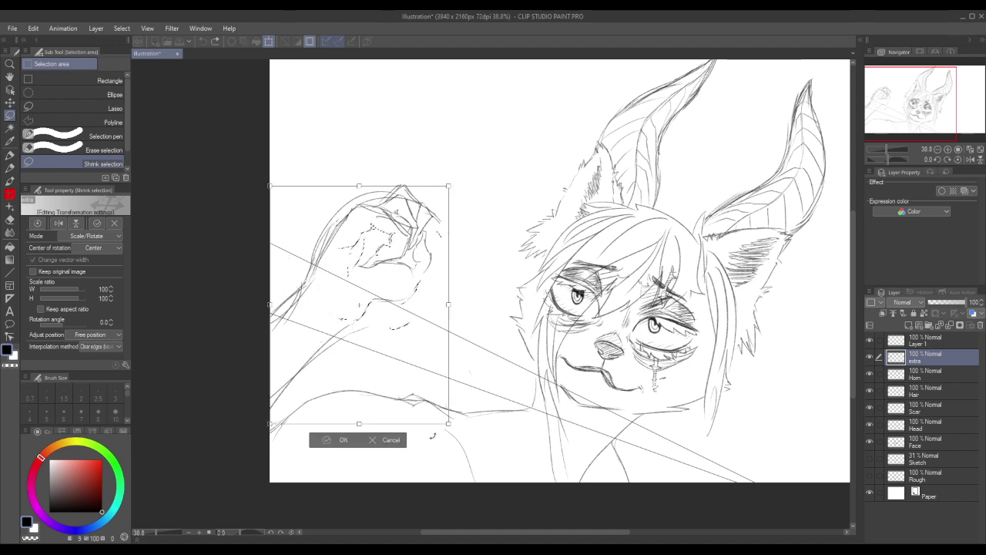
{"action": "left_click", "coordinate": [397, 442]}
{"action": "left_click", "coordinate": [269, 440]}
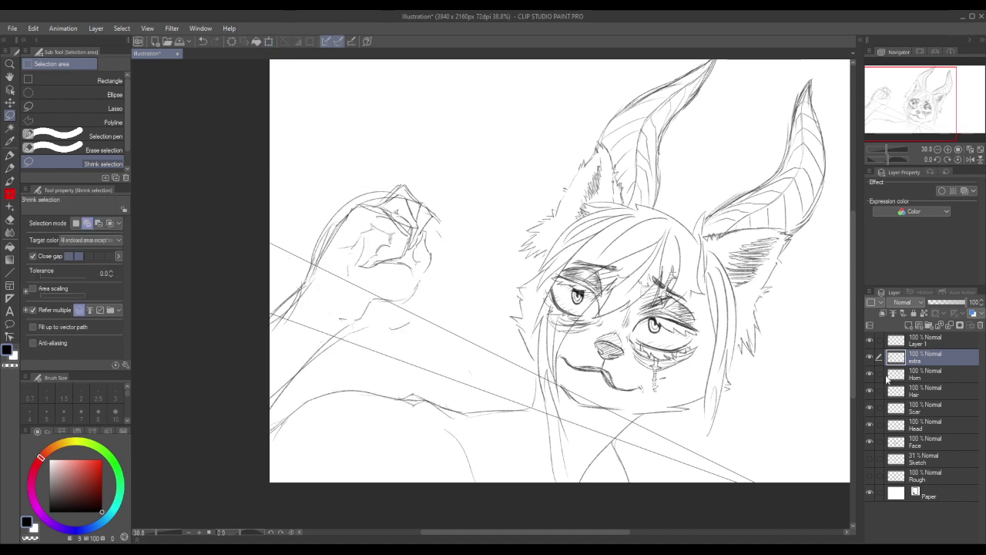
{"action": "left_click", "coordinate": [869, 356]}
{"action": "left_click", "coordinate": [870, 358]}
{"action": "left_click", "coordinate": [870, 359]}
{"action": "left_click", "coordinate": [871, 359]}
{"action": "mouse_move", "coordinate": [275, 410]}
{"action": "left_mouse_down"}
{"action": "mouse_move", "coordinate": [260, 330]}
{"action": "mouse_move", "coordinate": [323, 196]}
{"action": "mouse_move", "coordinate": [382, 164]}
{"action": "mouse_move", "coordinate": [472, 223]}
{"action": "mouse_move", "coordinate": [434, 335]}
{"action": "mouse_move", "coordinate": [278, 411]}
{"action": "left_mouse_up"}
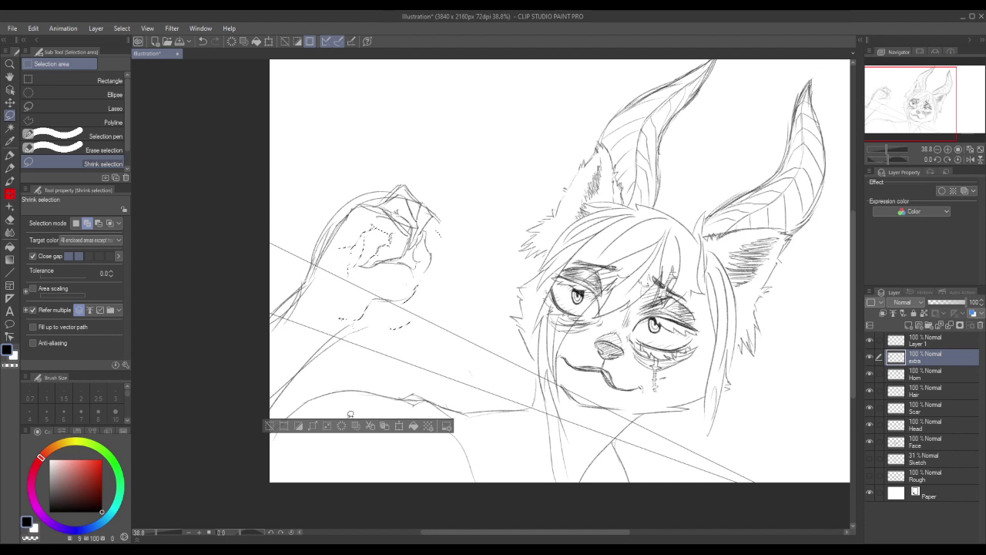
{"action": "key", "text": "ctrl+d"}
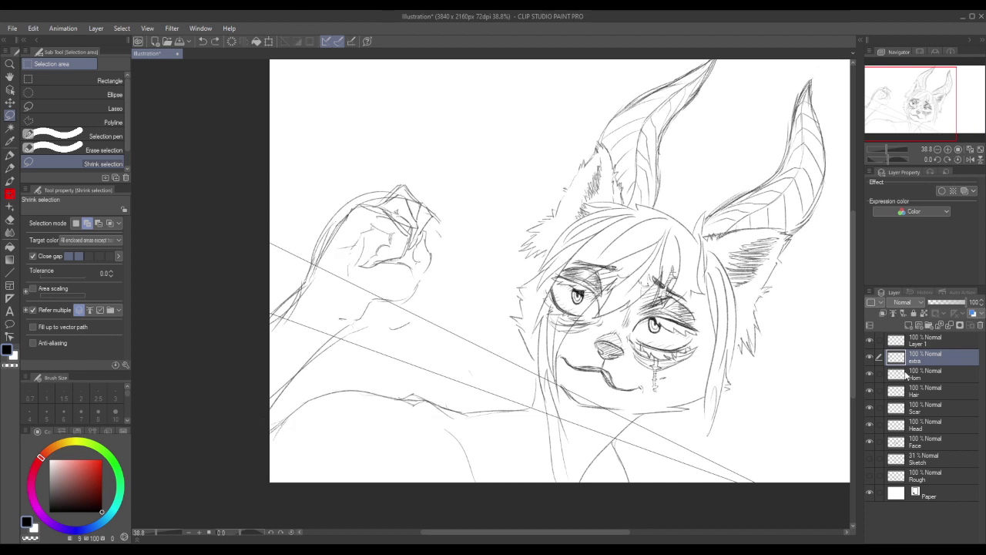
{"action": "left_click", "coordinate": [871, 358]}
{"action": "left_click", "coordinate": [870, 357]}
{"action": "left_click", "coordinate": [871, 357]}
{"action": "left_click", "coordinate": [870, 358]}
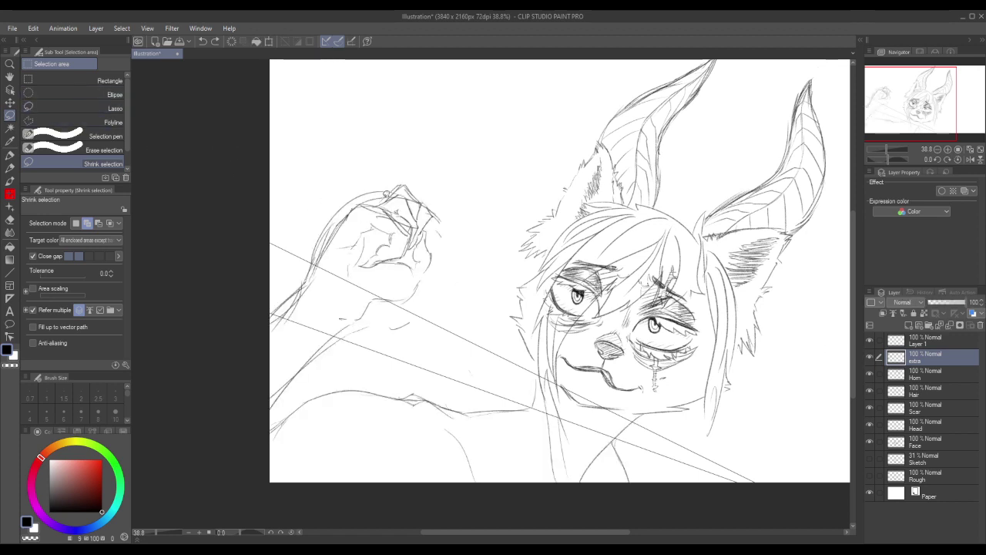
Select the raised hand and forearm lines with Shrink selection while Layer 1 is hidden, and show Layer 1 again.
{"action": "mouse_move", "coordinate": [251, 313]}
{"action": "left_mouse_down"}
{"action": "mouse_move", "coordinate": [467, 175]}
{"action": "mouse_move", "coordinate": [420, 316]}
{"action": "mouse_move", "coordinate": [309, 402]}
{"action": "mouse_move", "coordinate": [239, 431]}
{"action": "mouse_move", "coordinate": [245, 348]}
{"action": "mouse_move", "coordinate": [326, 172]}
{"action": "mouse_move", "coordinate": [472, 193]}
{"action": "mouse_move", "coordinate": [466, 306]}
{"action": "mouse_move", "coordinate": [269, 420]}
{"action": "mouse_move", "coordinate": [204, 383]}
{"action": "left_mouse_up"}
{"action": "left_click", "coordinate": [870, 340]}
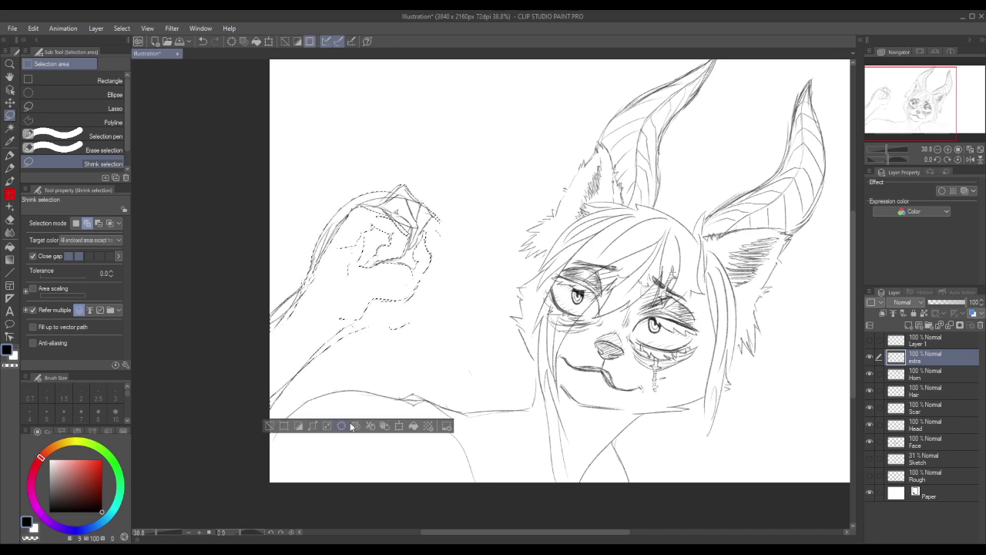
{"action": "left_click", "coordinate": [399, 426]}
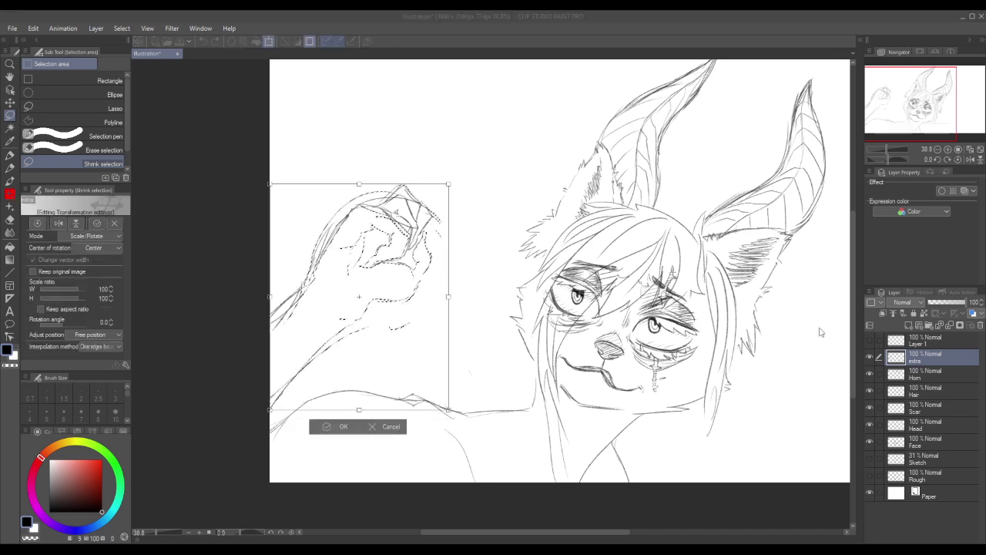
{"action": "key", "text": "Return"}
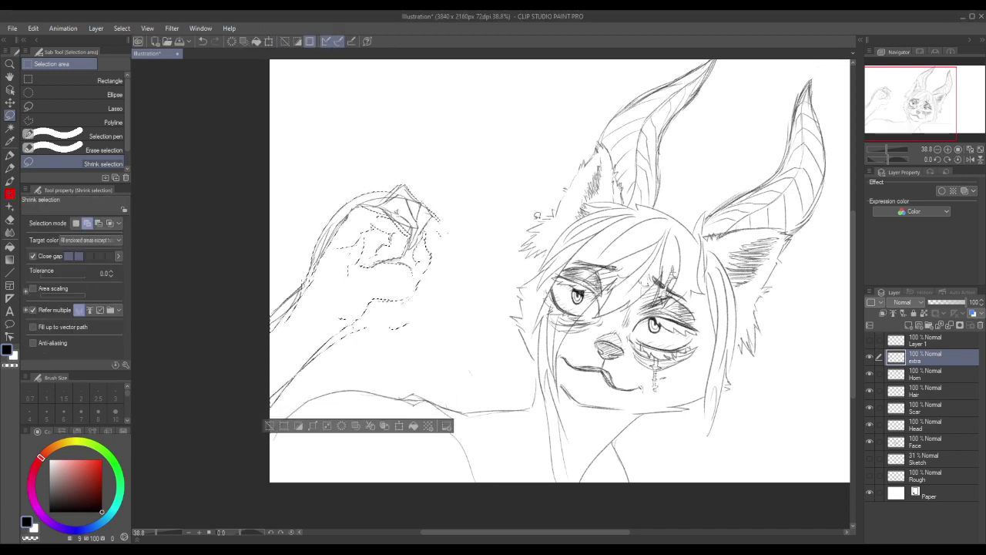
{"action": "left_click", "coordinate": [871, 341]}
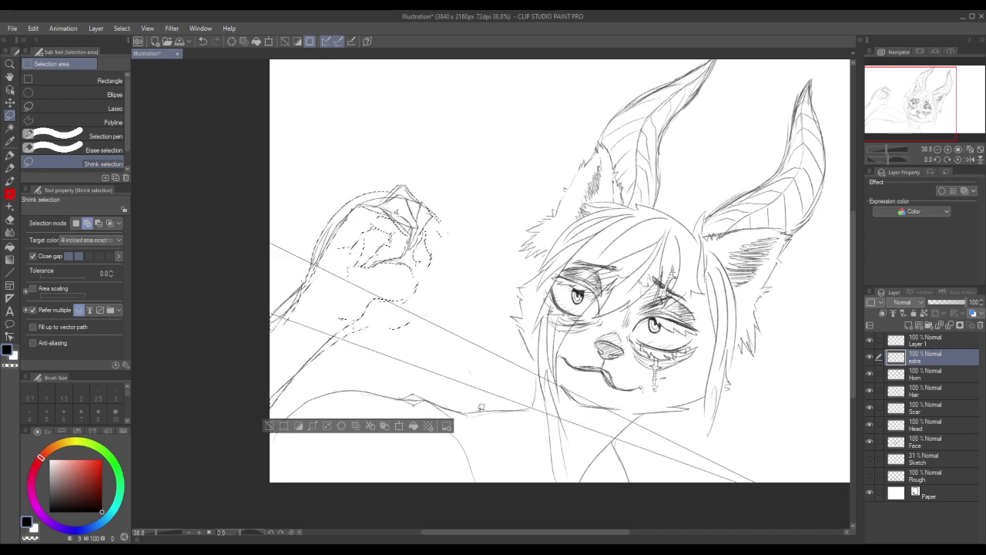
Transform the selected arm so the hand meets the diagonal lines, scaled to 107 and rotated to 13.2 degrees, and deselect it.
{"action": "left_click", "coordinate": [398, 426]}
{"action": "left_click_drag", "start_coordinate": [410, 351], "coordinate": [377, 400]}
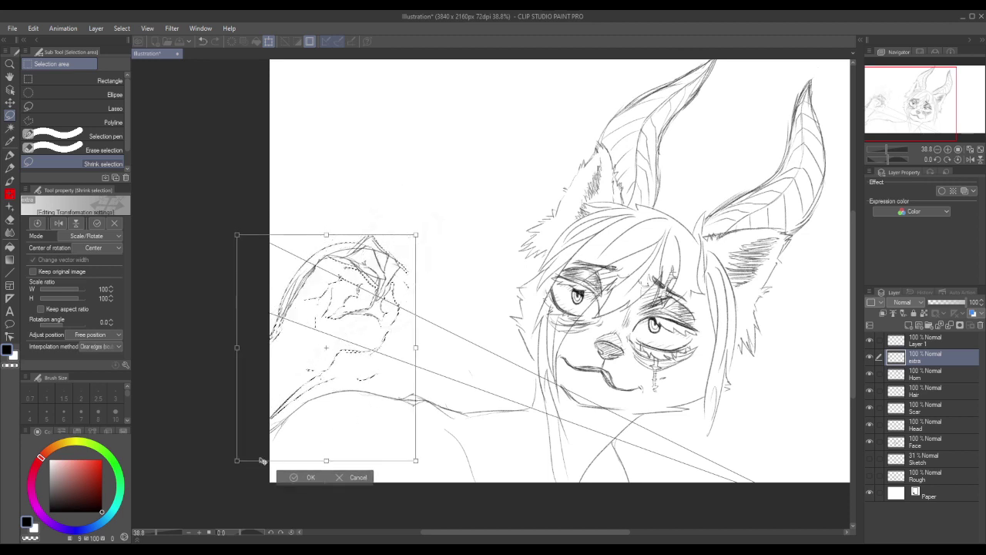
{"action": "left_click_drag", "start_coordinate": [233, 468], "coordinate": [227, 434]}
{"action": "left_click_drag", "start_coordinate": [369, 405], "coordinate": [363, 401]}
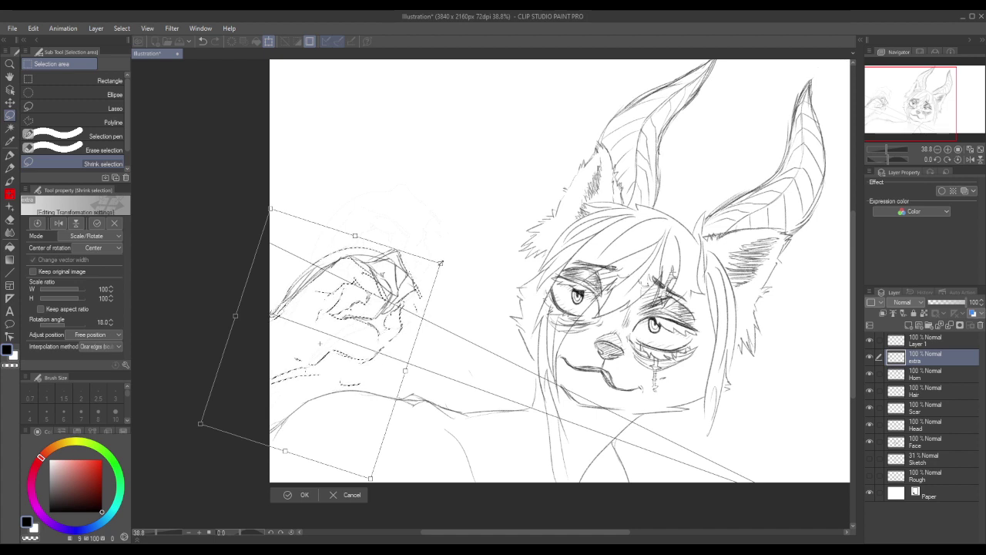
{"action": "left_click_drag", "start_coordinate": [441, 263], "coordinate": [465, 255]}
{"action": "mouse_move", "coordinate": [411, 326]}
{"action": "left_mouse_down"}
{"action": "mouse_move", "coordinate": [393, 335]}
{"action": "mouse_move", "coordinate": [410, 339]}
{"action": "left_mouse_up"}
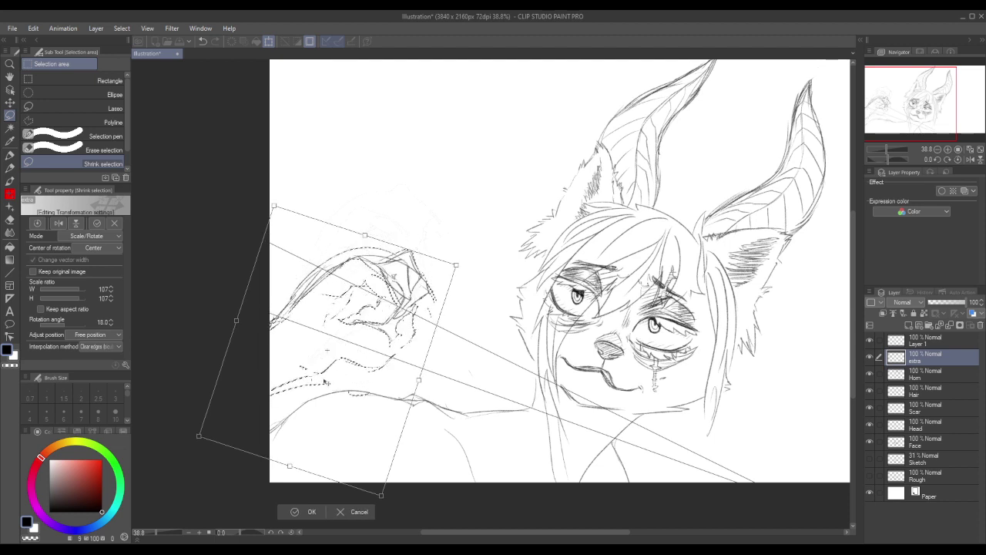
{"action": "left_click_drag", "start_coordinate": [196, 441], "coordinate": [327, 389]}
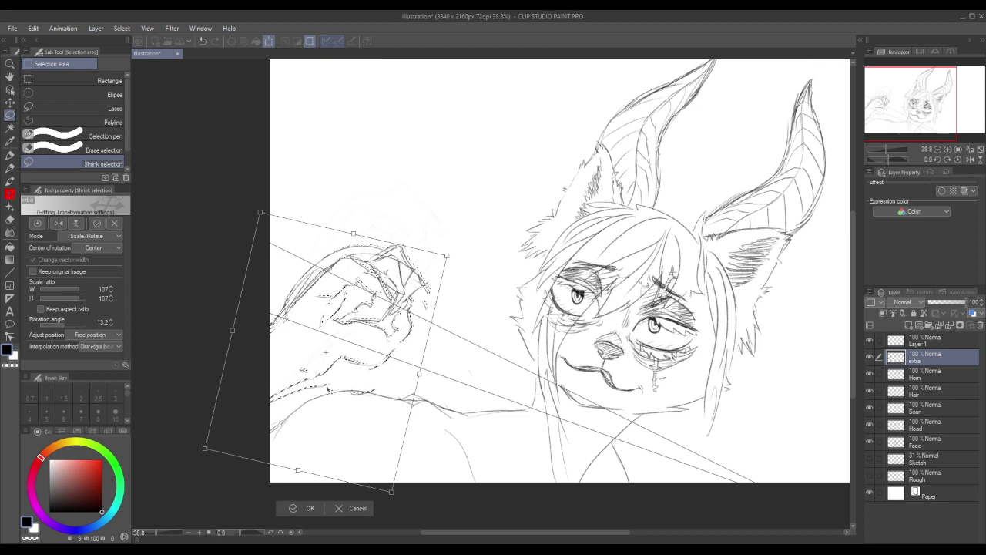
{"action": "left_click", "coordinate": [296, 509]}
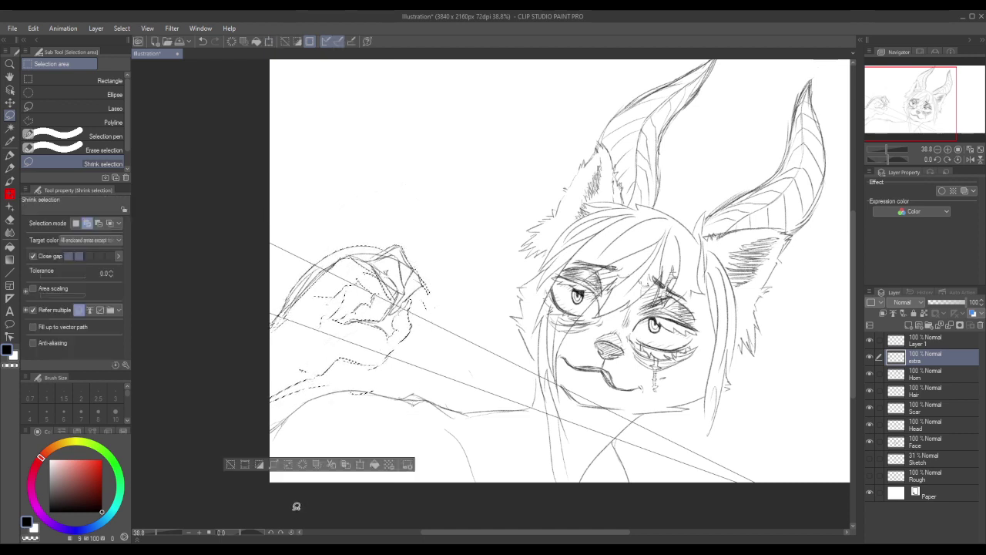
{"action": "left_click", "coordinate": [230, 465]}
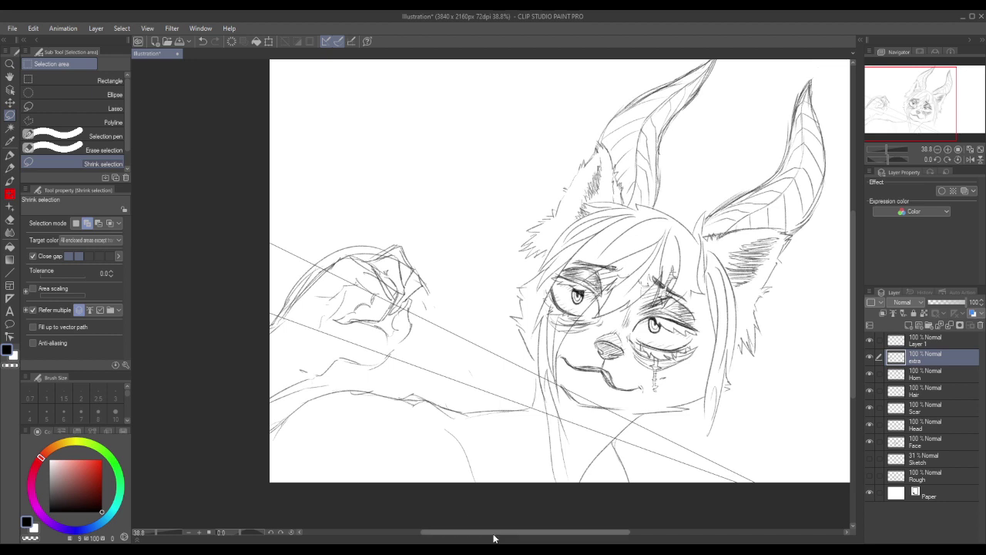
Sketch a small gripping hand with the Pencil around the lower end of the diagonal lines, beneath the chin.
{"action": "left_click_drag", "start_coordinate": [495, 532], "coordinate": [519, 538]}
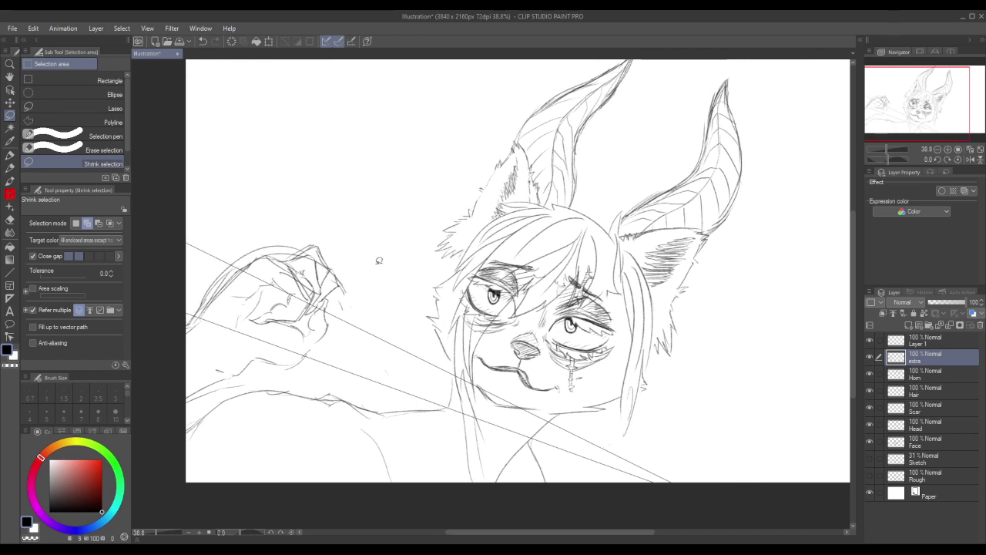
{"action": "left_click", "coordinate": [10, 167]}
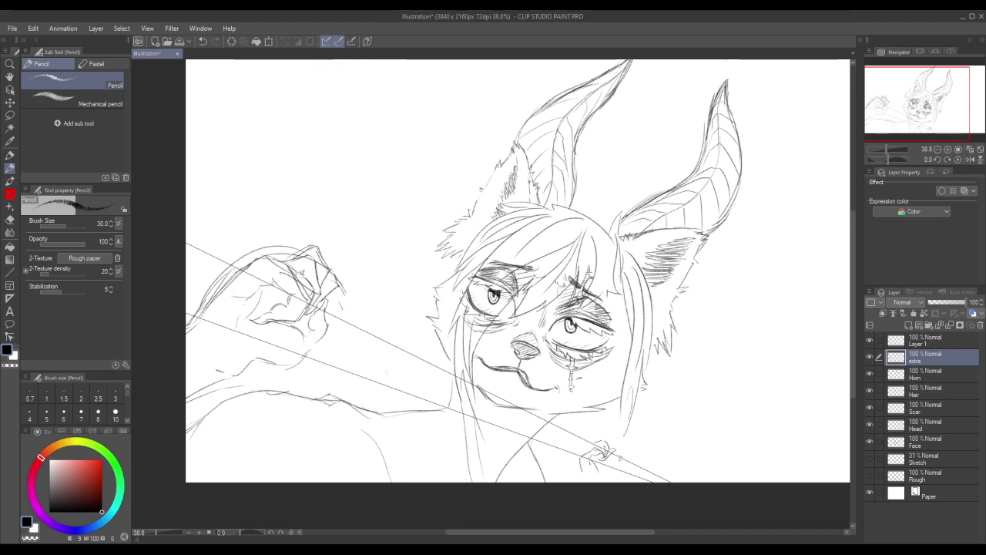
{"action": "key", "text": "ctrl+z"}
{"action": "left_click_drag", "start_coordinate": [615, 450], "coordinate": [603, 460]}
{"action": "key", "text": "ctrl+z"}
{"action": "mouse_move", "coordinate": [616, 454]}
{"action": "left_mouse_down"}
{"action": "mouse_move", "coordinate": [620, 467]}
{"action": "mouse_move", "coordinate": [601, 480]}
{"action": "mouse_move", "coordinate": [609, 484]}
{"action": "left_mouse_up"}
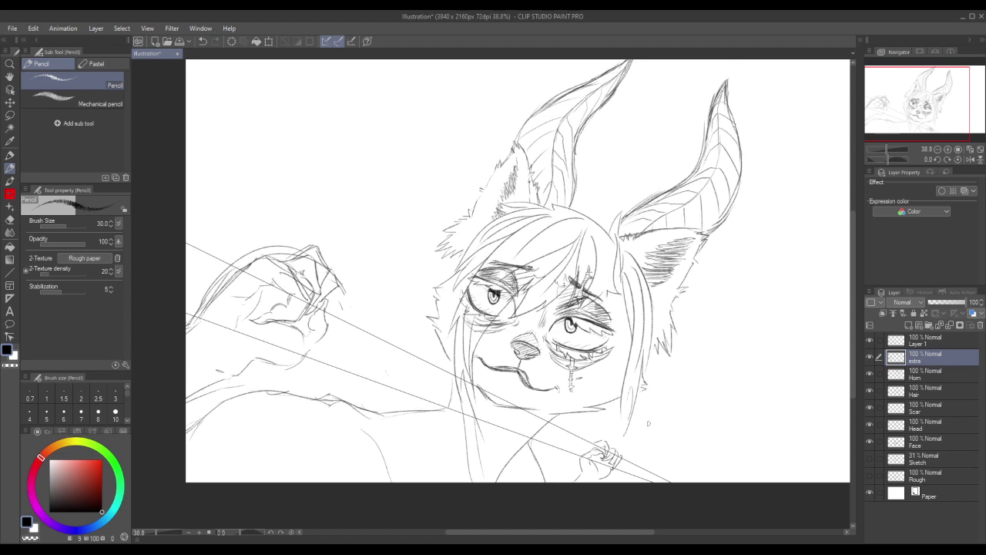
{"action": "mouse_move", "coordinate": [596, 448]}
{"action": "left_mouse_down"}
{"action": "mouse_move", "coordinate": [606, 440]}
{"action": "mouse_move", "coordinate": [607, 457]}
{"action": "left_mouse_up"}
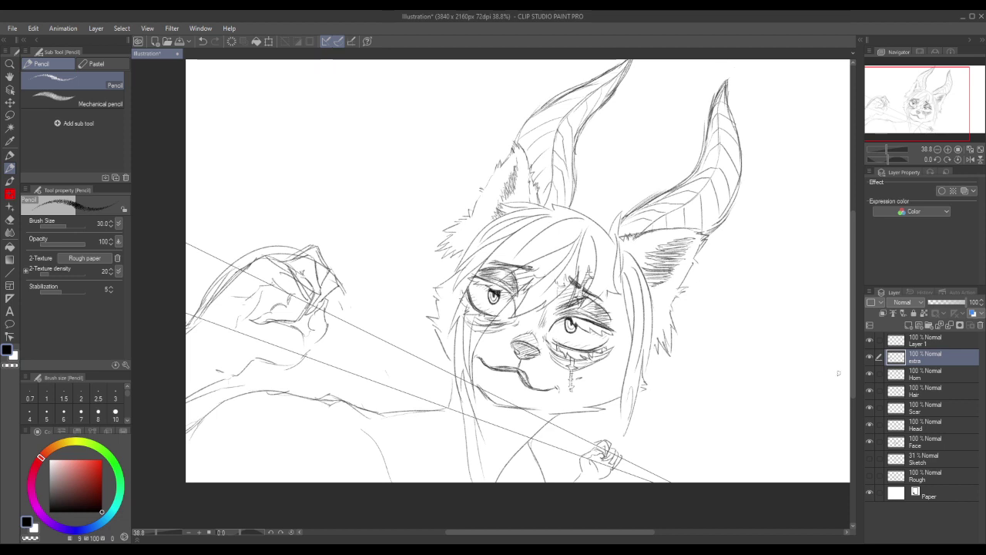
On the Hair layer, sketch long strands falling below the left cheek and curled hair ends below the right cheek.
{"action": "left_click", "coordinate": [928, 390]}
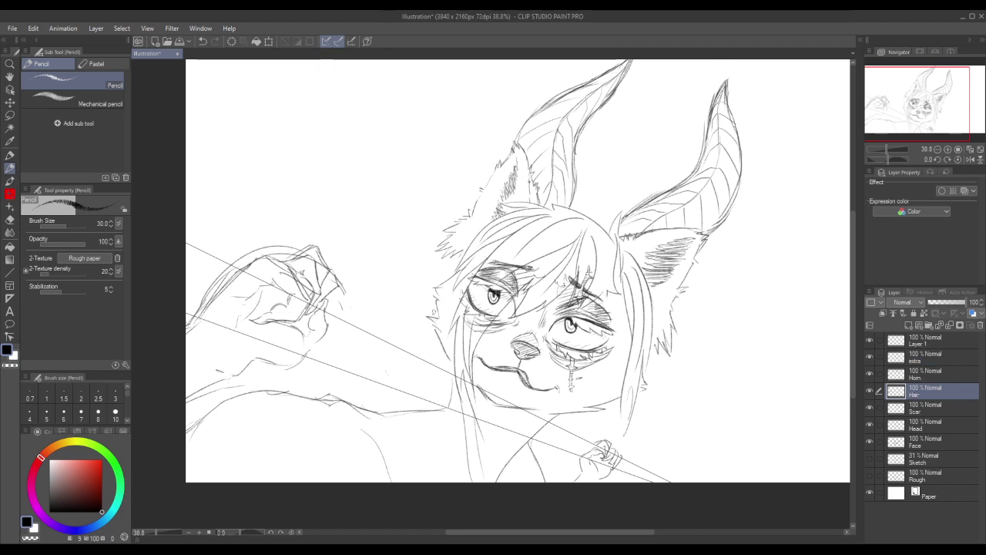
{"action": "left_click_drag", "start_coordinate": [437, 323], "coordinate": [410, 390]}
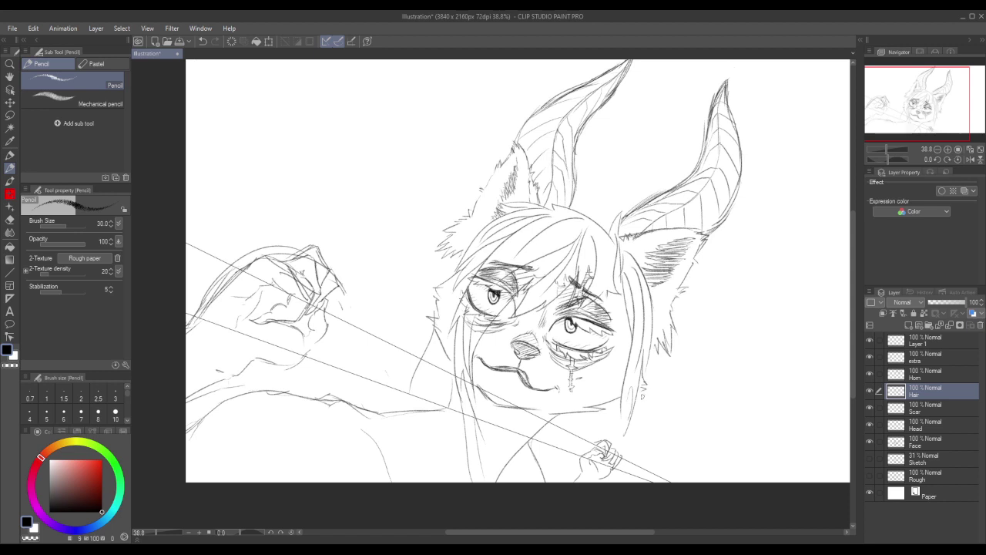
{"action": "left_click_drag", "start_coordinate": [645, 403], "coordinate": [656, 468]}
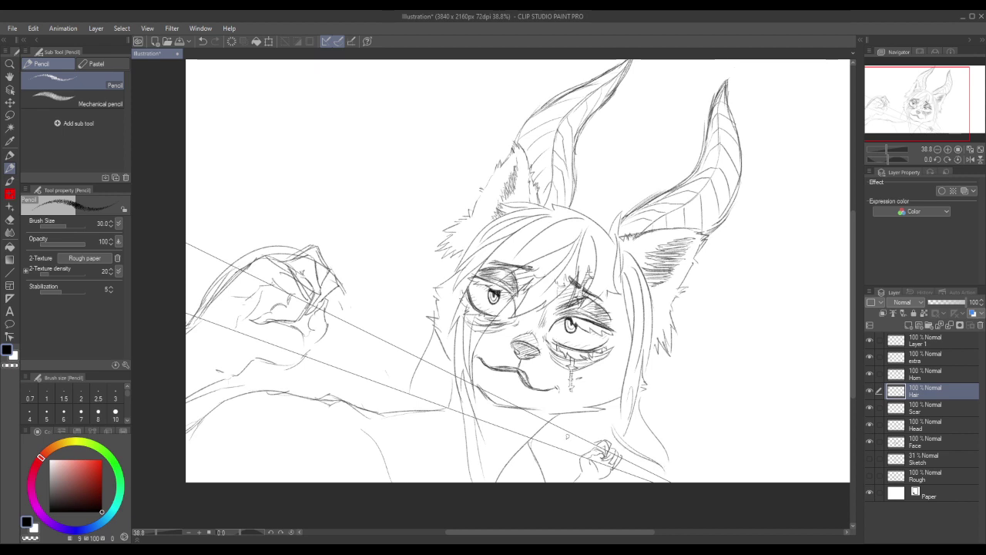
{"action": "mouse_move", "coordinate": [692, 436]}
{"action": "left_mouse_down"}
{"action": "mouse_move", "coordinate": [668, 451]}
{"action": "mouse_move", "coordinate": [677, 473]}
{"action": "left_mouse_up"}
{"action": "left_click_drag", "start_coordinate": [407, 398], "coordinate": [412, 413]}
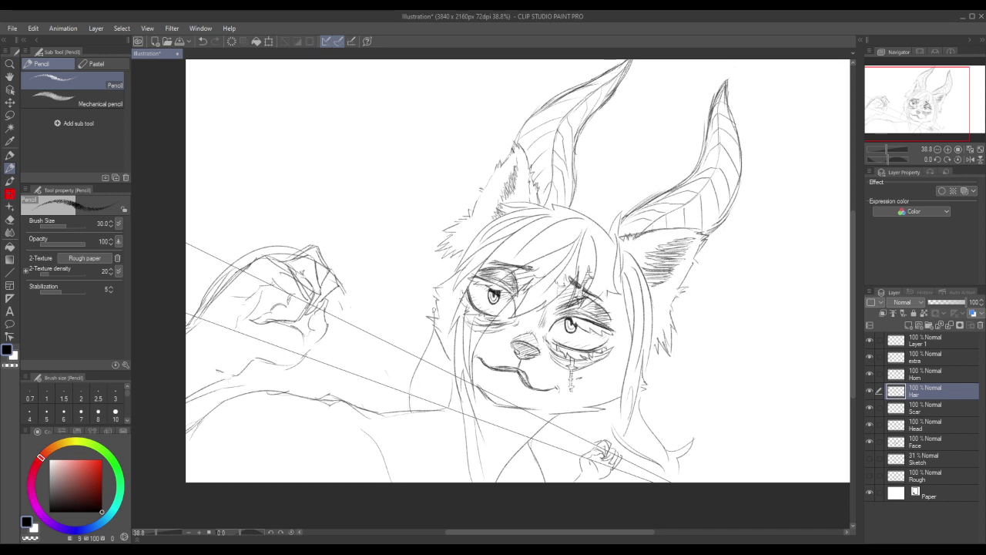
{"action": "mouse_move", "coordinate": [433, 313]}
{"action": "left_mouse_down"}
{"action": "mouse_move", "coordinate": [387, 386]}
{"action": "mouse_move", "coordinate": [397, 359]}
{"action": "mouse_move", "coordinate": [389, 366]}
{"action": "mouse_move", "coordinate": [387, 408]}
{"action": "left_mouse_up"}
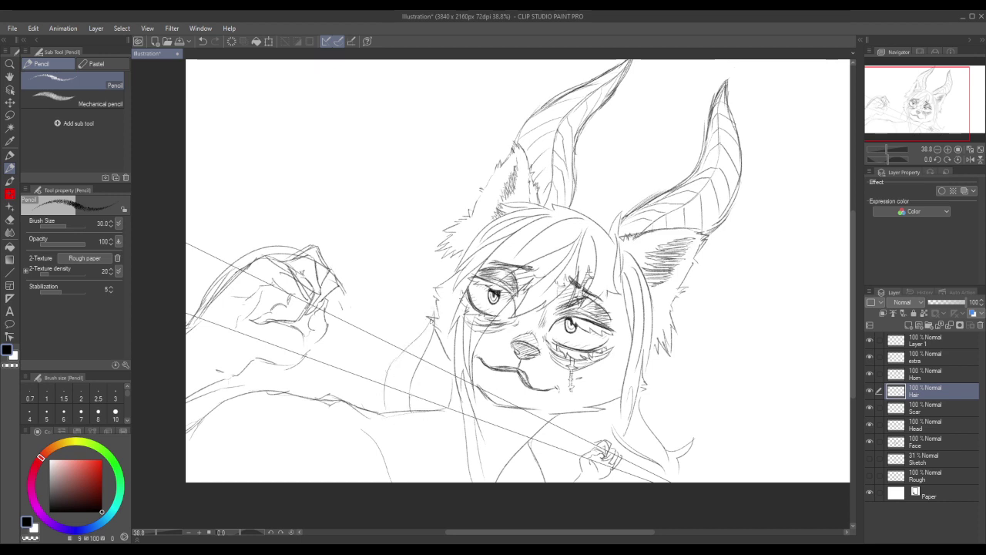
{"action": "left_click_drag", "start_coordinate": [433, 322], "coordinate": [392, 391]}
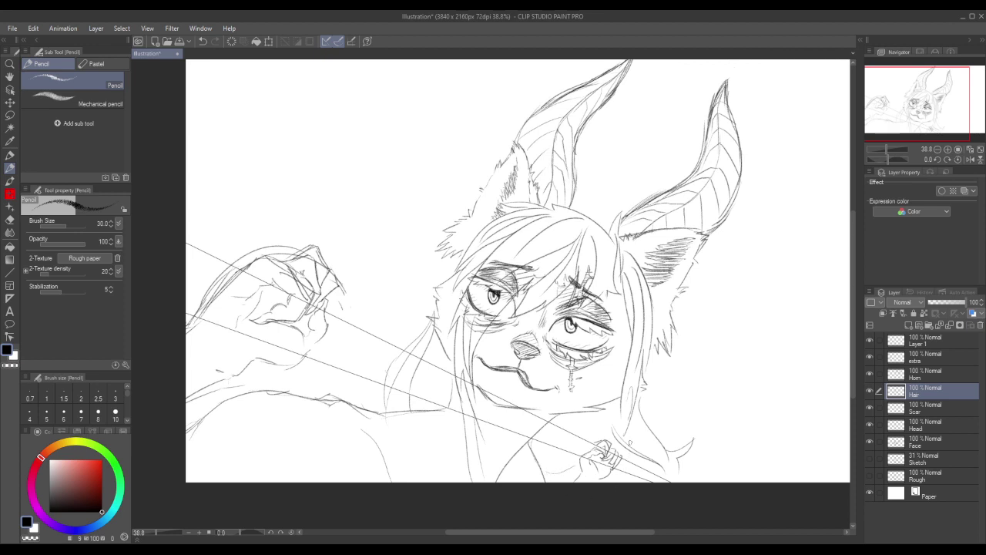
Sketch flicked-out hair tips and a thin curved strand beside the neck, to the right of the jaw.
{"action": "mouse_move", "coordinate": [645, 420]}
{"action": "left_mouse_down"}
{"action": "mouse_move", "coordinate": [713, 433]}
{"action": "mouse_move", "coordinate": [646, 428]}
{"action": "mouse_move", "coordinate": [664, 431]}
{"action": "mouse_move", "coordinate": [710, 428]}
{"action": "left_mouse_up"}
{"action": "key", "text": "ctrl+z"}
{"action": "key", "text": "ctrl+z"}
{"action": "key", "text": "ctrl+z"}
{"action": "key", "text": "ctrl+z"}
{"action": "key", "text": "ctrl+z"}
{"action": "key", "text": "ctrl+z"}
{"action": "key", "text": "ctrl+z"}
{"action": "key", "text": "ctrl+z"}
{"action": "left_click_drag", "start_coordinate": [644, 418], "coordinate": [707, 427]}
{"action": "left_click_drag", "start_coordinate": [648, 372], "coordinate": [678, 418]}
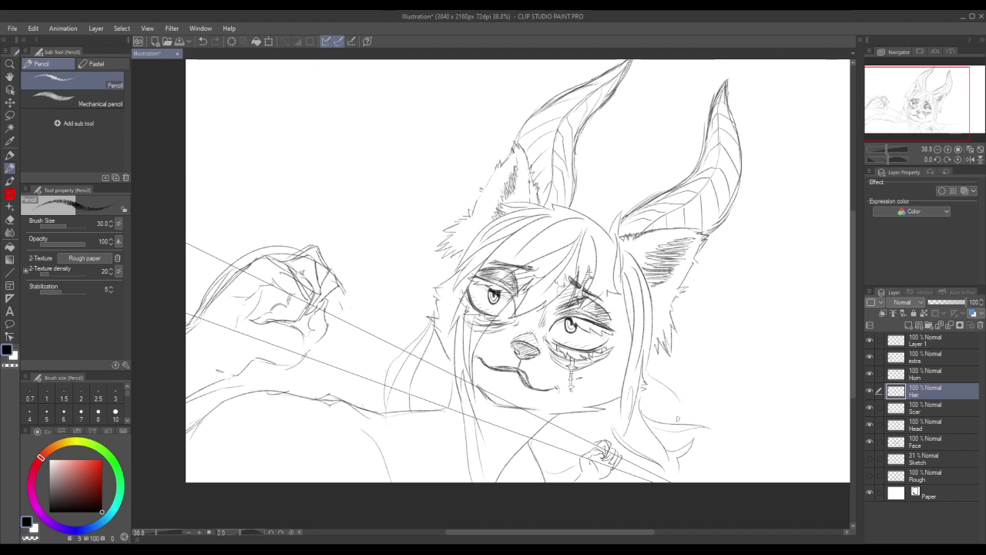
{"action": "left_click_drag", "start_coordinate": [651, 378], "coordinate": [678, 405]}
Try to sketch welling tears along the lower eyelids of both eyes on the Hair layer.
{"action": "left_click_drag", "start_coordinate": [575, 348], "coordinate": [595, 346]}
{"action": "key", "text": "ctrl+z"}
{"action": "key", "text": "ctrl+z"}
{"action": "key", "text": "ctrl+z"}
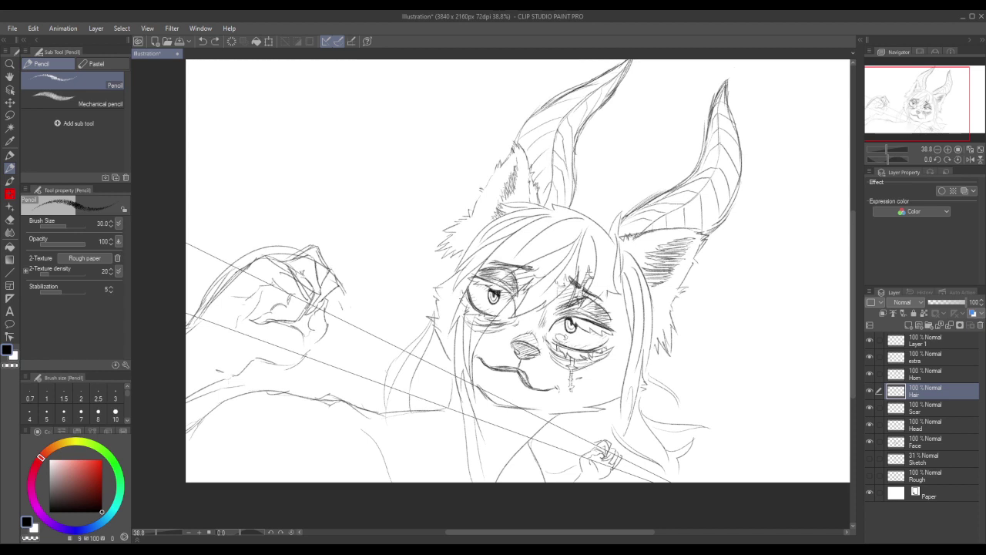
{"action": "left_click_drag", "start_coordinate": [582, 345], "coordinate": [597, 343]}
{"action": "mouse_move", "coordinate": [483, 298]}
{"action": "left_mouse_down"}
{"action": "mouse_move", "coordinate": [478, 306]}
{"action": "mouse_move", "coordinate": [511, 306]}
{"action": "left_mouse_up"}
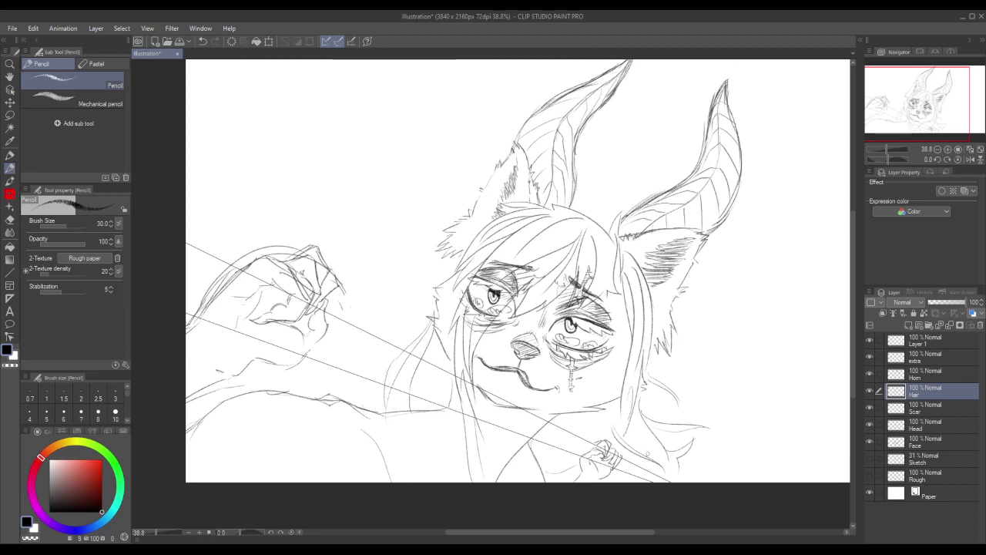
{"action": "key", "text": "ctrl+z"}
{"action": "key", "text": "ctrl+z"}
{"action": "key", "text": "ctrl+z"}
{"action": "key", "text": "ctrl+z"}
{"action": "key", "text": "ctrl+z"}
{"action": "key", "text": "ctrl+z"}
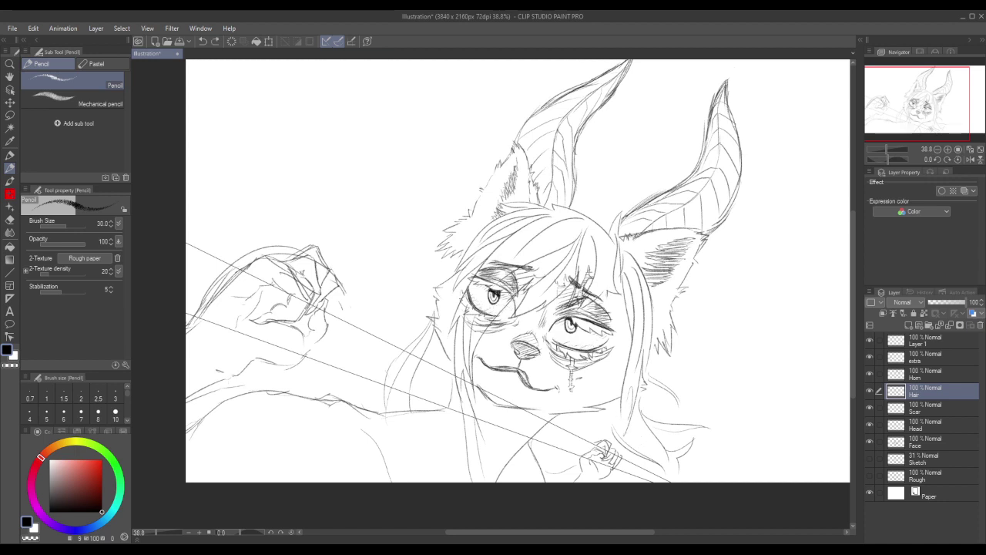
Try to sketch welling tears and streaks down both cheeks on the Hair layer, plus a long stroke beside the head.
{"action": "left_click_drag", "start_coordinate": [473, 293], "coordinate": [505, 313]}
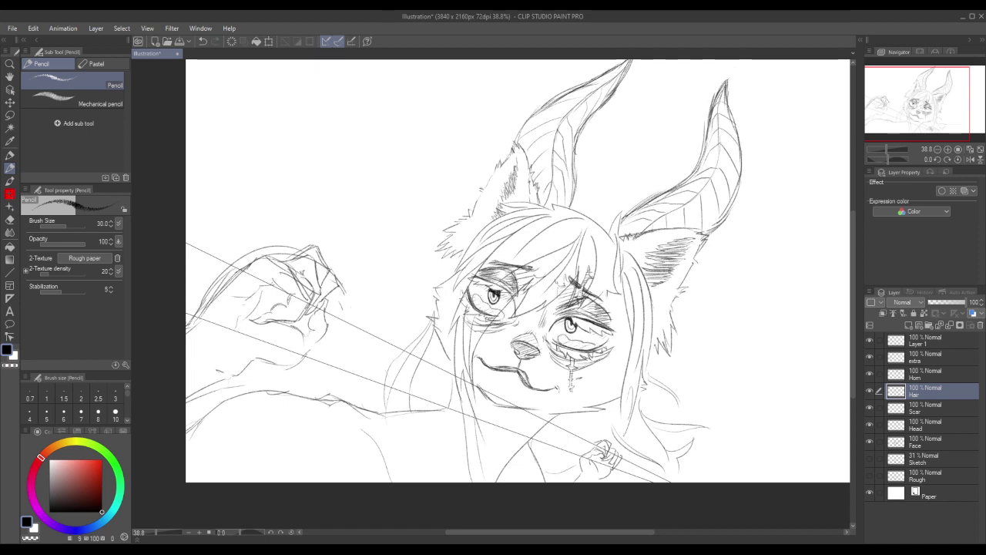
{"action": "mouse_move", "coordinate": [482, 317]}
{"action": "left_mouse_down"}
{"action": "mouse_move", "coordinate": [474, 364]}
{"action": "mouse_move", "coordinate": [486, 324]}
{"action": "mouse_move", "coordinate": [477, 357]}
{"action": "left_mouse_up"}
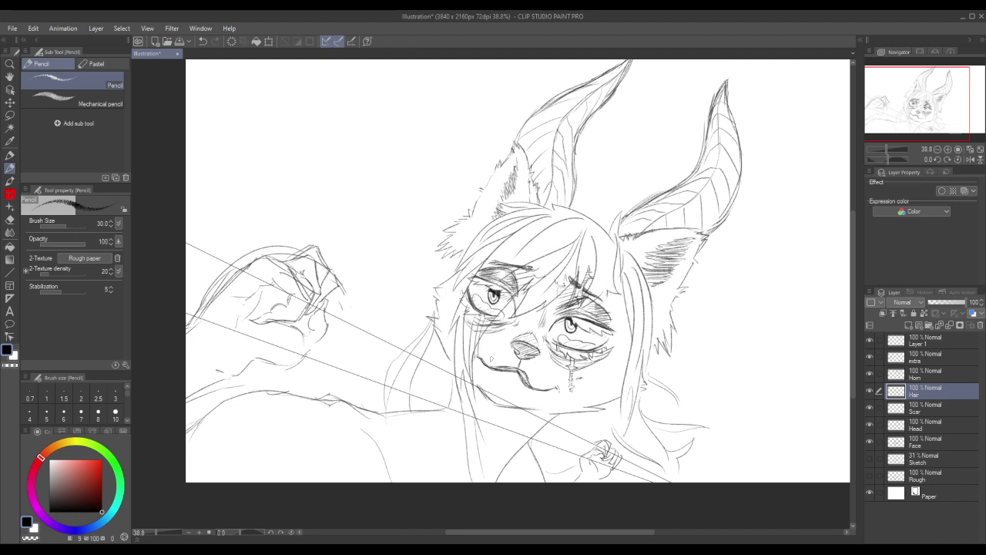
{"action": "left_click_drag", "start_coordinate": [577, 356], "coordinate": [570, 403]}
{"action": "left_click_drag", "start_coordinate": [560, 344], "coordinate": [543, 392]}
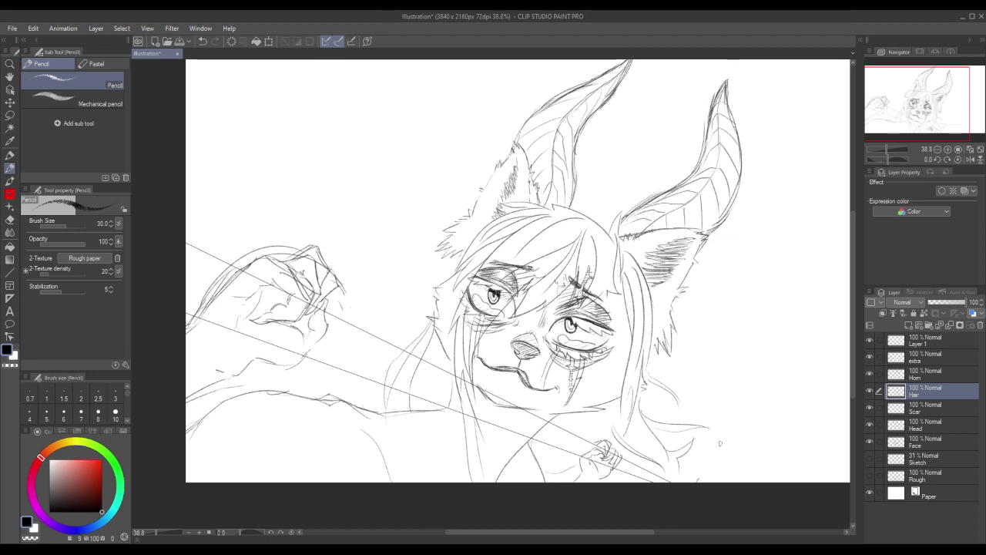
{"action": "left_click_drag", "start_coordinate": [699, 478], "coordinate": [810, 330]}
{"action": "key", "text": "ctrl+z"}
Check which lines belong to the extra, Hair and Layer 1 layers by toggling their visibility.
{"action": "left_click", "coordinate": [934, 339]}
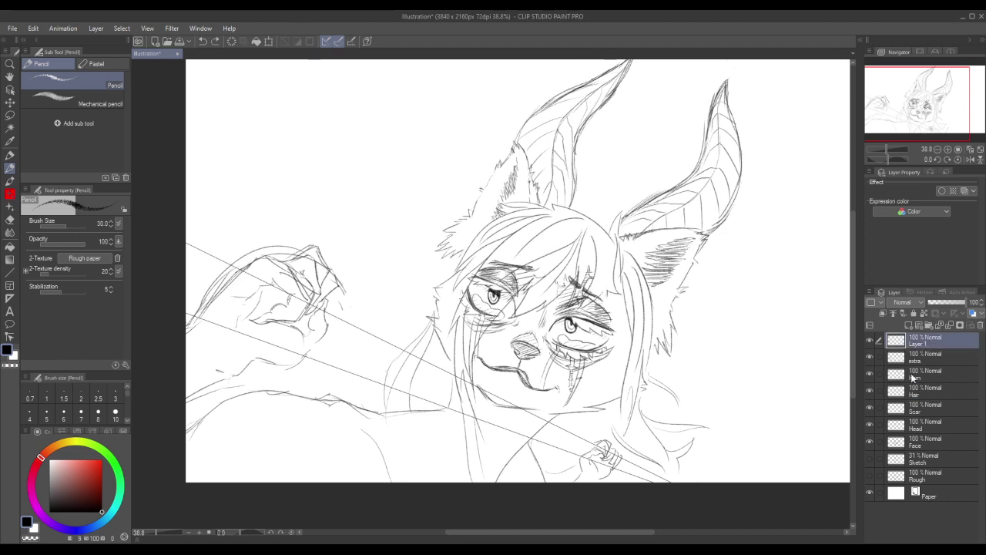
{"action": "left_click", "coordinate": [928, 360]}
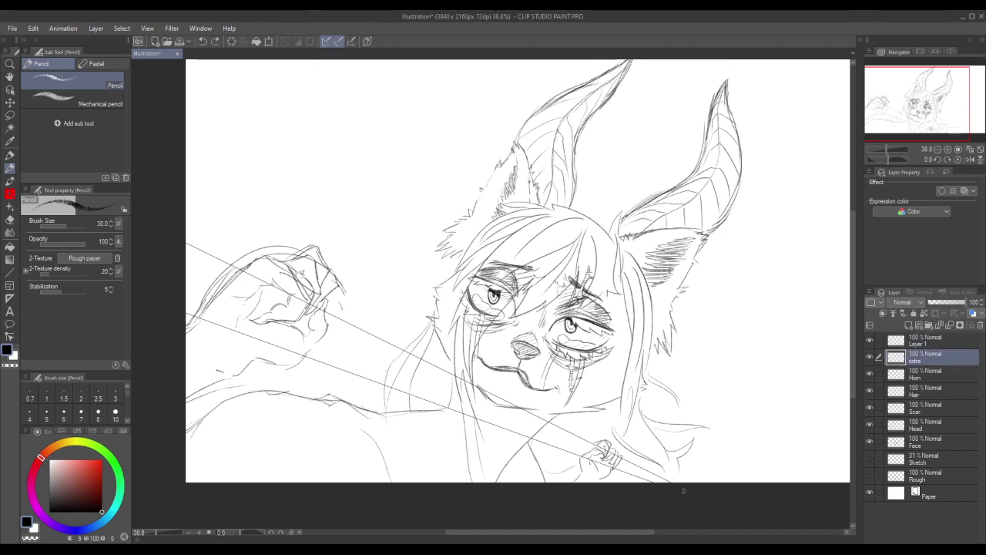
{"action": "left_click", "coordinate": [869, 356]}
{"action": "left_click", "coordinate": [869, 356]}
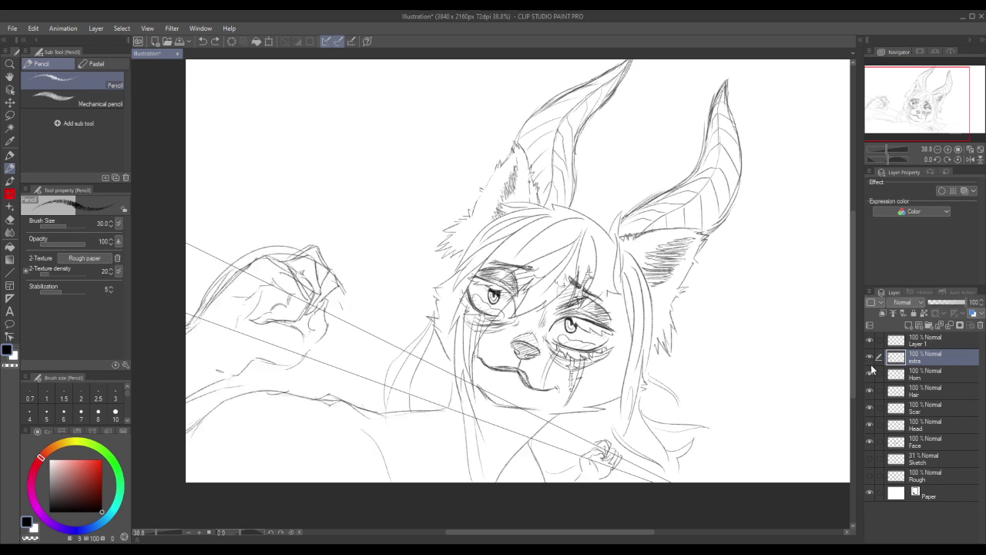
{"action": "left_click", "coordinate": [870, 391]}
{"action": "left_click", "coordinate": [870, 390]}
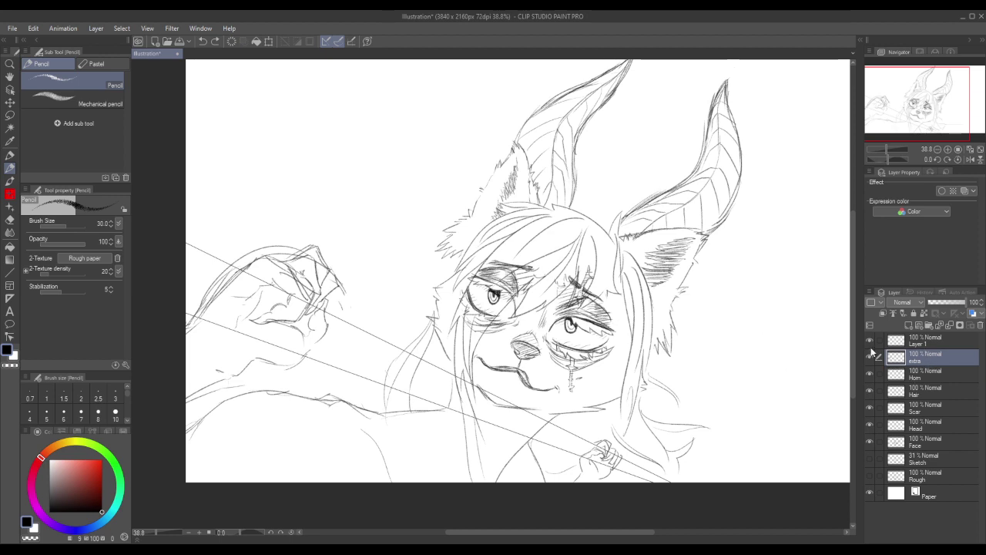
{"action": "left_click", "coordinate": [870, 357]}
{"action": "left_click", "coordinate": [870, 357]}
{"action": "left_click", "coordinate": [871, 343]}
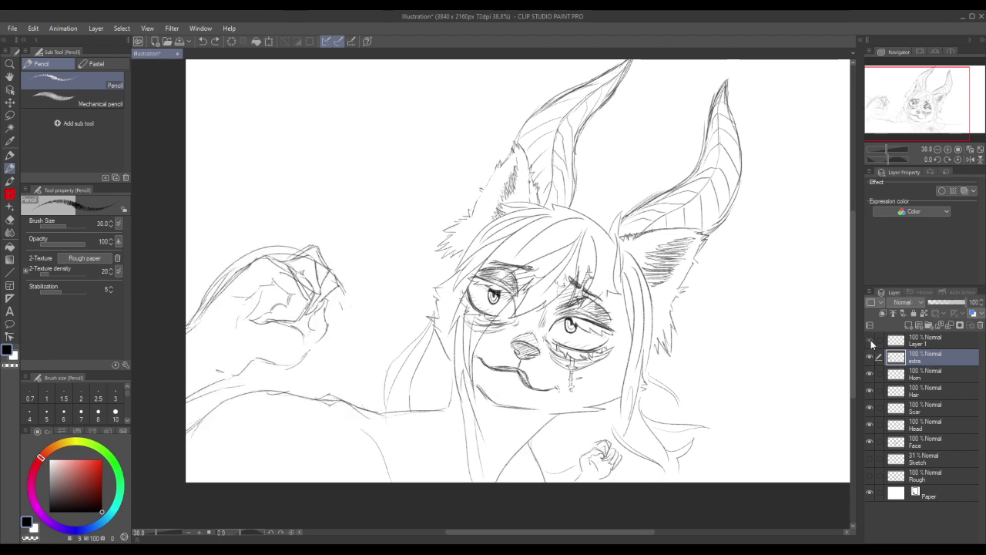
{"action": "left_click", "coordinate": [871, 343]}
Rename Layer 1, which holds the straight diagonal lines, as Axe.
{"action": "left_click", "coordinate": [913, 345]}
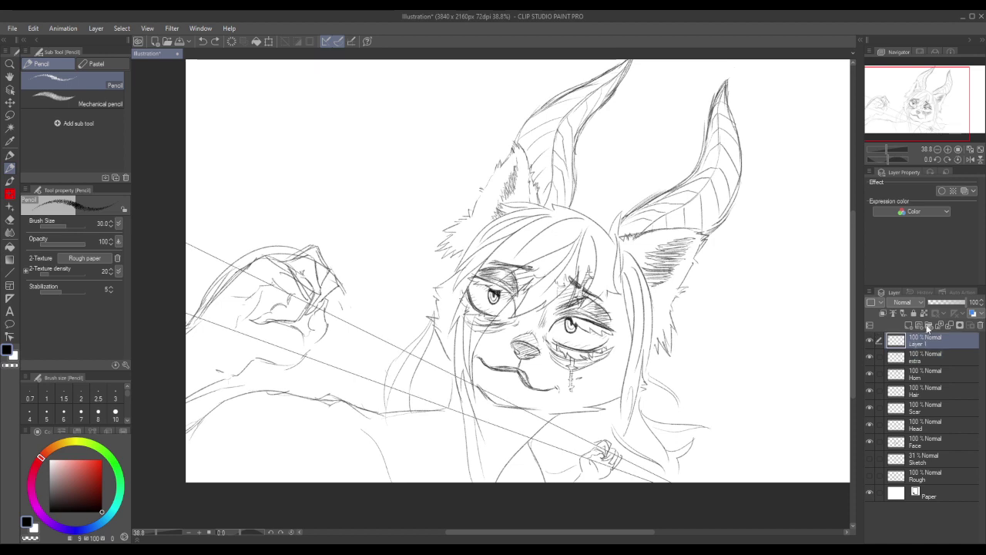
{"action": "type", "text": "Axe"}
{"action": "key", "text": "Return"}
On the extra layer, sketch welling tears along the lower eyelids of both eyes.
{"action": "left_click", "coordinate": [928, 363]}
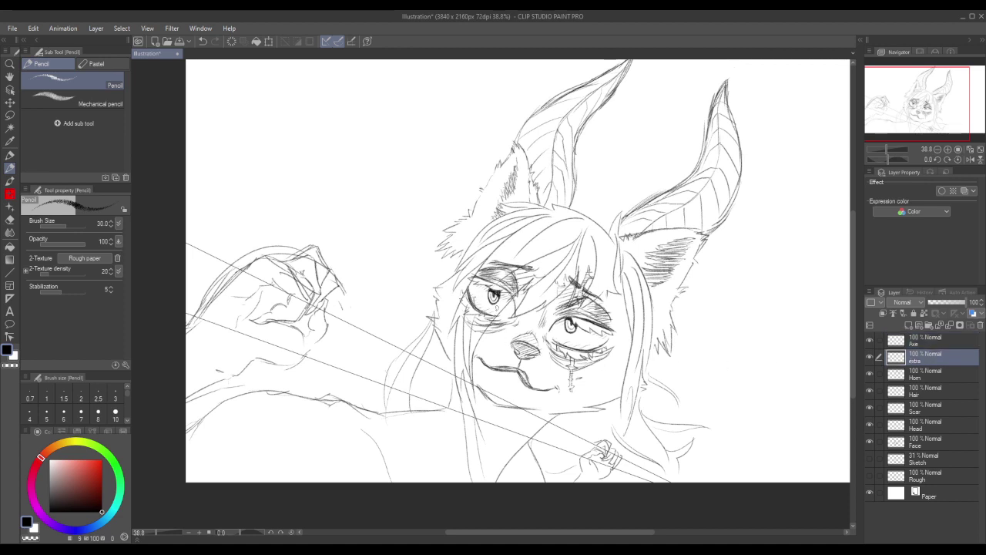
{"action": "key", "text": "ctrl+z"}
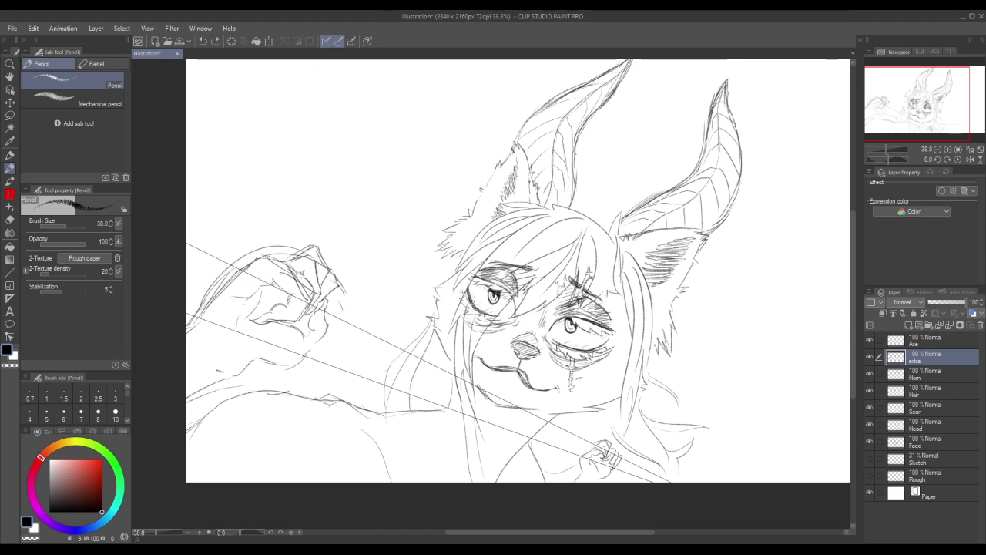
{"action": "left_click_drag", "start_coordinate": [471, 300], "coordinate": [494, 310]}
{"action": "mouse_move", "coordinate": [561, 347]}
{"action": "left_mouse_down"}
{"action": "mouse_move", "coordinate": [570, 339]}
{"action": "mouse_move", "coordinate": [599, 347]}
{"action": "left_mouse_up"}
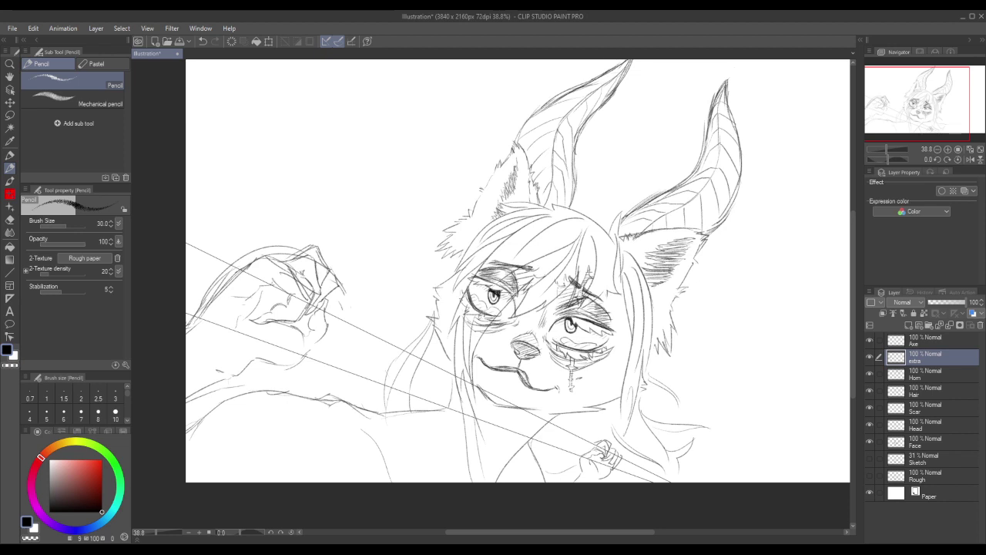
{"action": "key", "text": "ctrl+z"}
Sketch tear streaks running from both eyes down the cheeks on the extra layer.
{"action": "left_click_drag", "start_coordinate": [491, 330], "coordinate": [487, 364]}
{"action": "key", "text": "ctrl+z"}
{"action": "left_click_drag", "start_coordinate": [483, 326], "coordinate": [478, 356]}
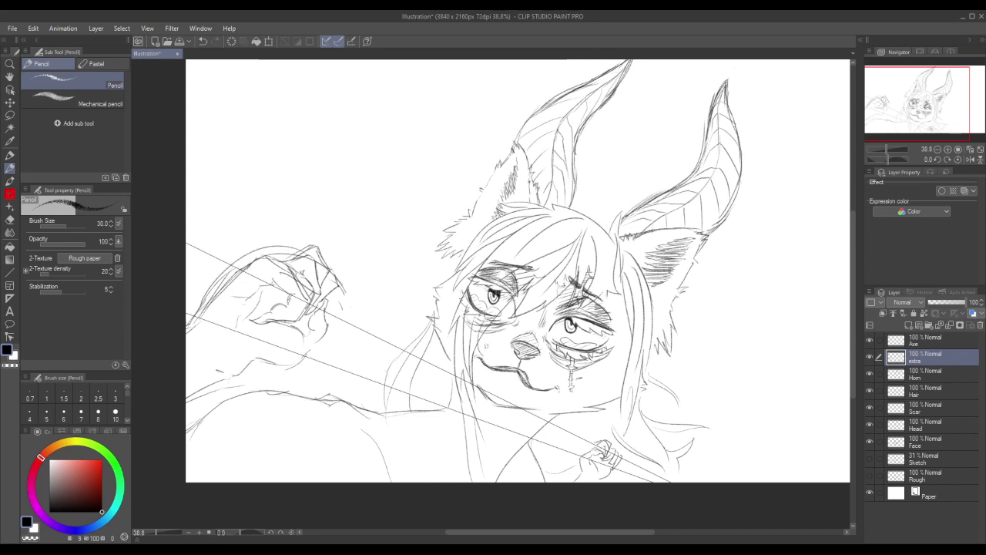
{"action": "key", "text": "ctrl+z"}
{"action": "left_click_drag", "start_coordinate": [479, 311], "coordinate": [470, 367]}
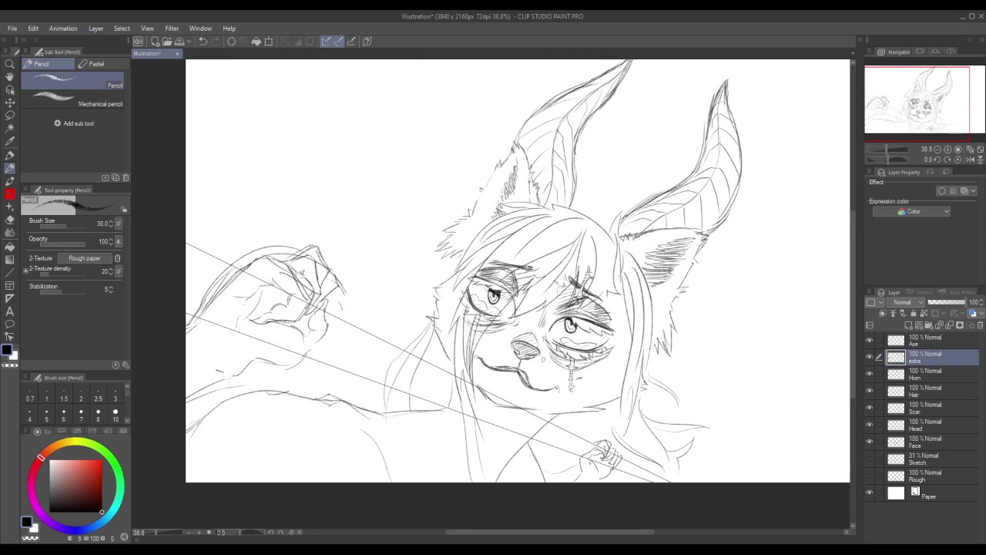
{"action": "mouse_move", "coordinate": [589, 354]}
{"action": "left_mouse_down"}
{"action": "mouse_move", "coordinate": [581, 409]}
{"action": "mouse_move", "coordinate": [599, 363]}
{"action": "mouse_move", "coordinate": [591, 402]}
{"action": "left_mouse_up"}
{"action": "left_click_drag", "start_coordinate": [558, 344], "coordinate": [539, 392]}
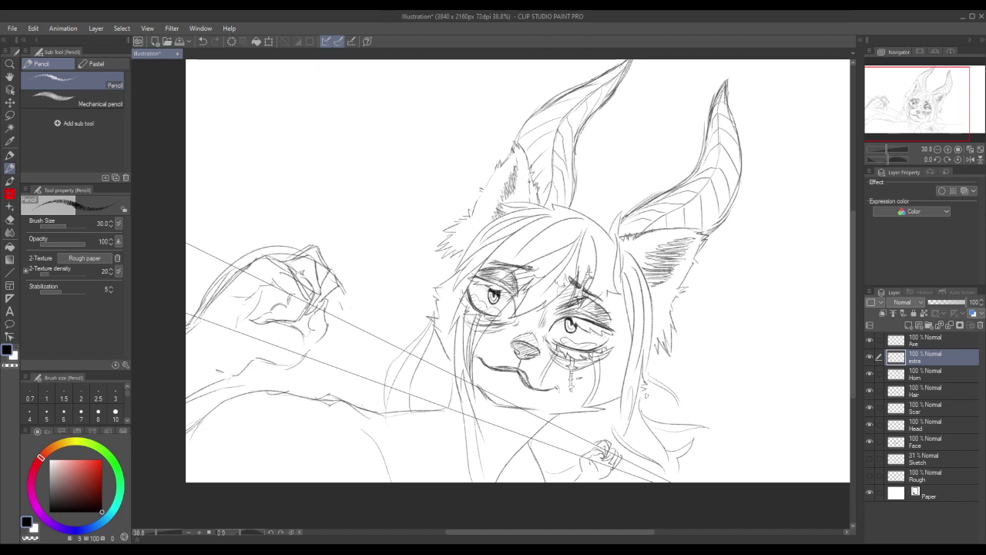
Make the Axe layer the active drawing layer.
{"action": "left_click", "coordinate": [926, 341]}
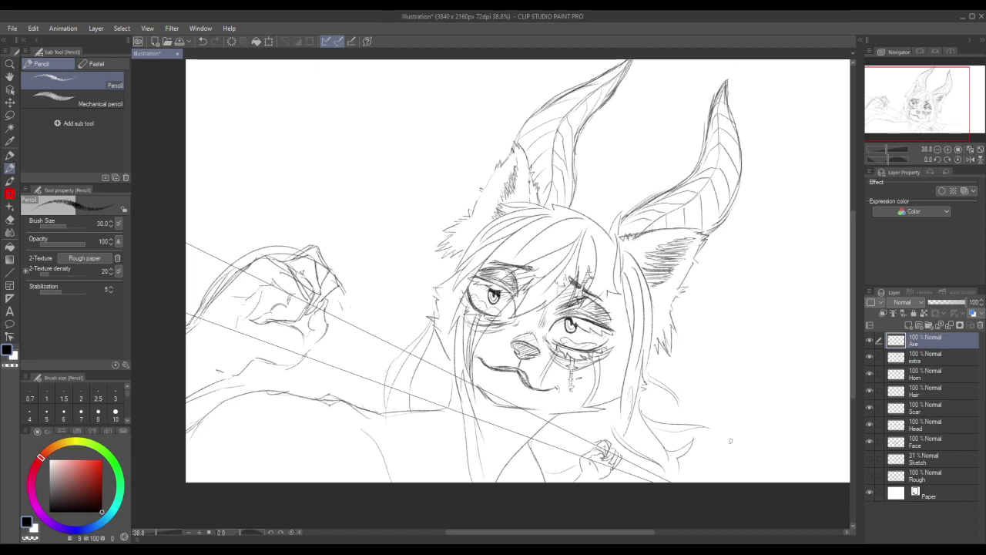
Try to sketch the curved, pointed edges of an axe blade to the right of the hair.
{"action": "mouse_move", "coordinate": [696, 485]}
{"action": "left_mouse_down"}
{"action": "mouse_move", "coordinate": [818, 295]}
{"action": "mouse_move", "coordinate": [714, 476]}
{"action": "left_mouse_up"}
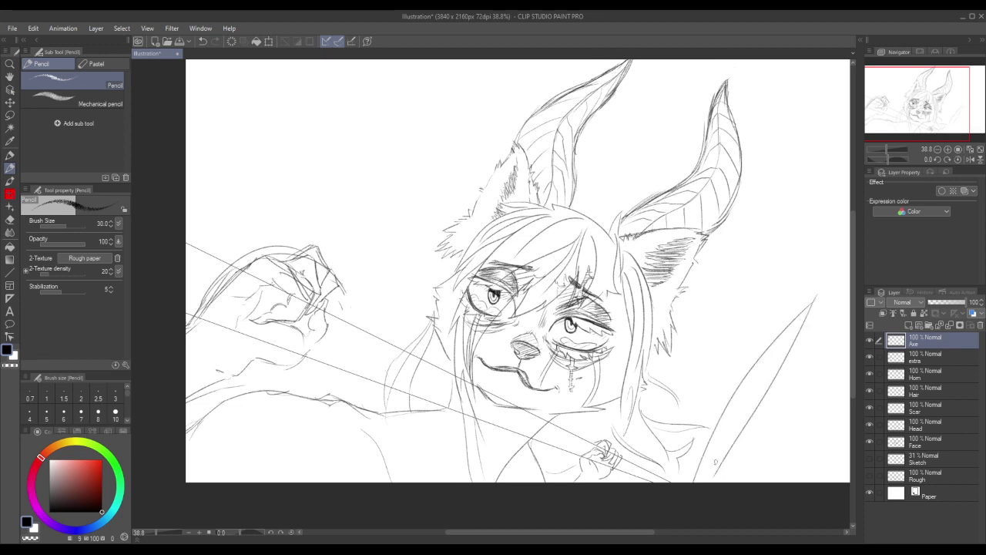
{"action": "key", "text": "ctrl+z"}
{"action": "left_click_drag", "start_coordinate": [817, 302], "coordinate": [699, 518]}
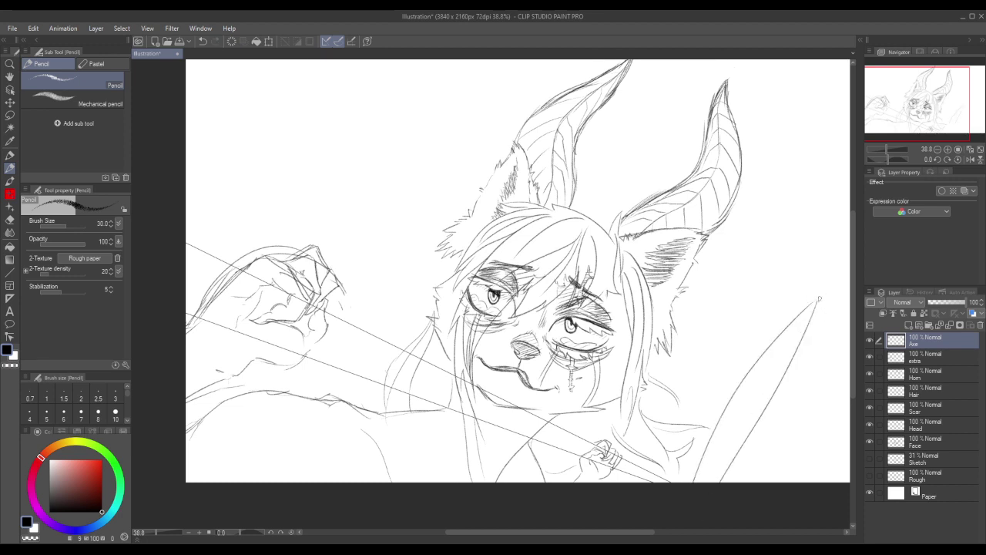
{"action": "left_click_drag", "start_coordinate": [819, 299], "coordinate": [844, 354]}
{"action": "key", "text": "ctrl+z"}
{"action": "mouse_move", "coordinate": [818, 301]}
{"action": "left_mouse_down"}
{"action": "mouse_move", "coordinate": [845, 346]}
{"action": "mouse_move", "coordinate": [770, 480]}
{"action": "left_mouse_up"}
{"action": "key", "text": "ctrl+z"}
{"action": "mouse_move", "coordinate": [846, 345]}
{"action": "left_mouse_down"}
{"action": "mouse_move", "coordinate": [802, 444]}
{"action": "mouse_move", "coordinate": [778, 482]}
{"action": "left_mouse_up"}
{"action": "key", "text": "ctrl+z"}
{"action": "left_click_drag", "start_coordinate": [845, 347], "coordinate": [763, 485]}
{"action": "key", "text": "ctrl+z"}
{"action": "left_click_drag", "start_coordinate": [844, 347], "coordinate": [757, 503]}
{"action": "key", "text": "ctrl+z"}
{"action": "key", "text": "ctrl+z"}
{"action": "key", "text": "ctrl+z"}
{"action": "key", "text": "ctrl+z"}
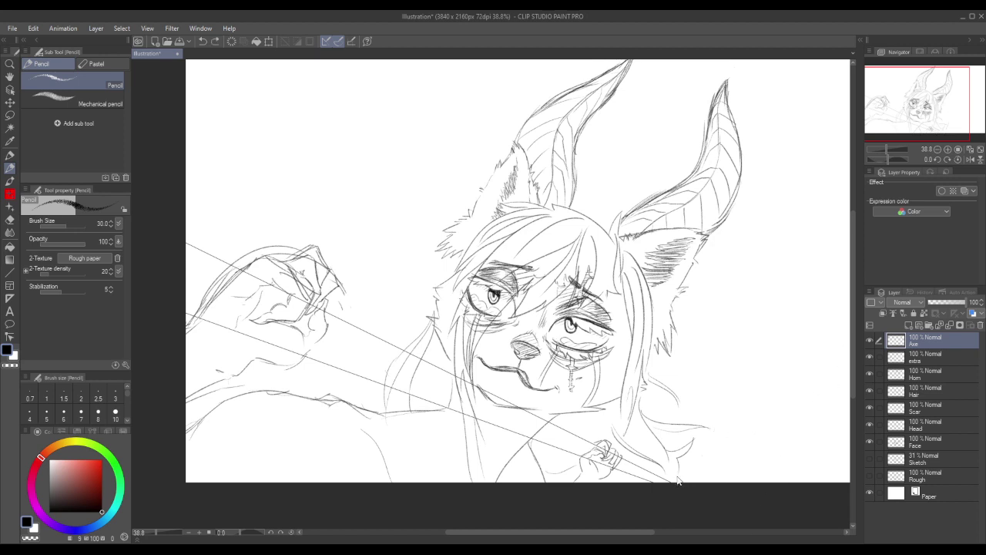
Sketch a large curved, pointed axe blade rising from the canvas's lower edge, with its far edge running along the right border.
{"action": "mouse_move", "coordinate": [683, 465]}
{"action": "left_mouse_down"}
{"action": "mouse_move", "coordinate": [834, 267]}
{"action": "mouse_move", "coordinate": [809, 359]}
{"action": "mouse_move", "coordinate": [752, 483]}
{"action": "left_mouse_up"}
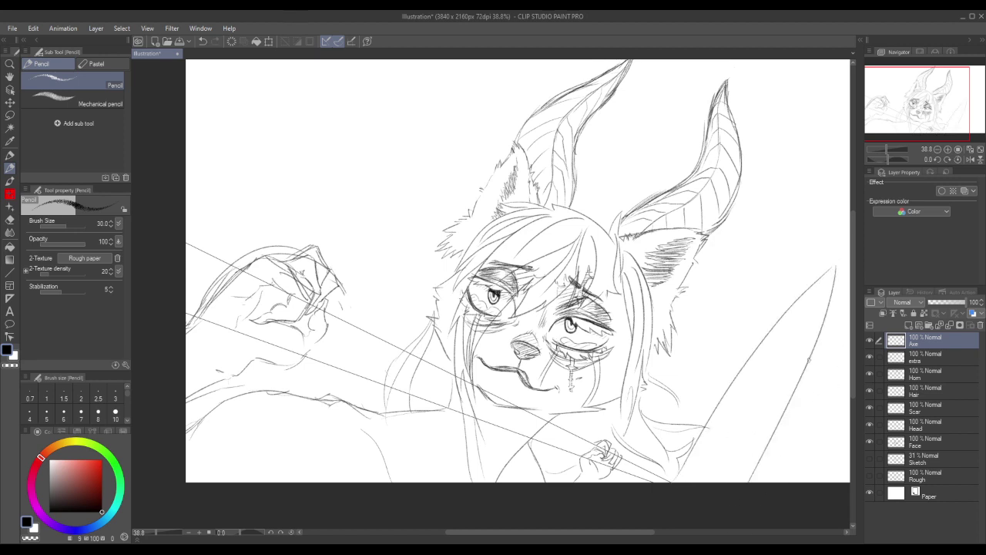
{"action": "left_click_drag", "start_coordinate": [837, 264], "coordinate": [851, 307]}
{"action": "left_click_drag", "start_coordinate": [847, 440], "coordinate": [810, 485]}
{"action": "key", "text": "ctrl+z"}
{"action": "left_click_drag", "start_coordinate": [850, 434], "coordinate": [827, 485]}
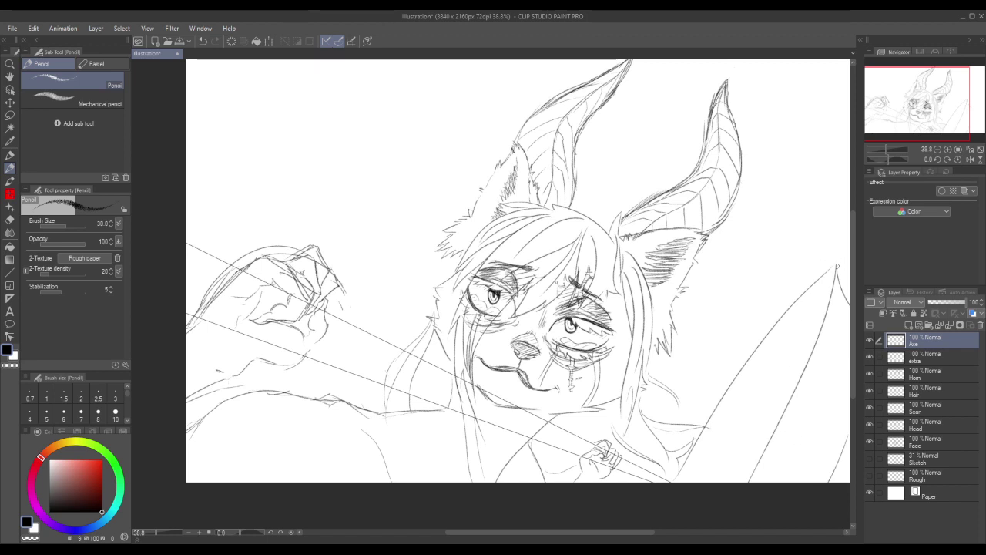
Extend the axe blade upward with a second, narrow curved spike above its point, joined to both blade edges.
{"action": "left_click_drag", "start_coordinate": [838, 266], "coordinate": [789, 207]}
{"action": "key", "text": "ctrl+z"}
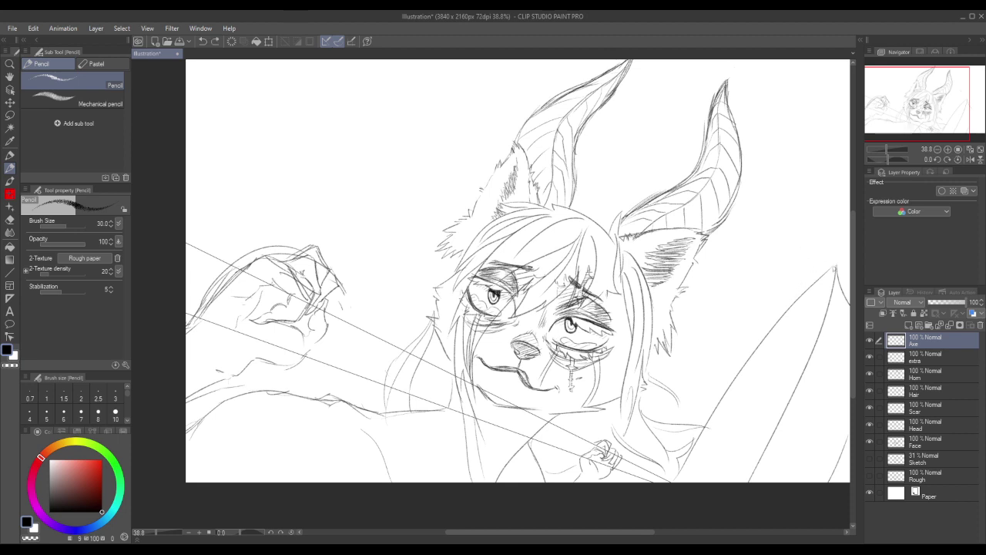
{"action": "left_click_drag", "start_coordinate": [839, 271], "coordinate": [820, 211]}
{"action": "left_click_drag", "start_coordinate": [815, 204], "coordinate": [816, 299]}
{"action": "left_click_drag", "start_coordinate": [817, 207], "coordinate": [795, 303]}
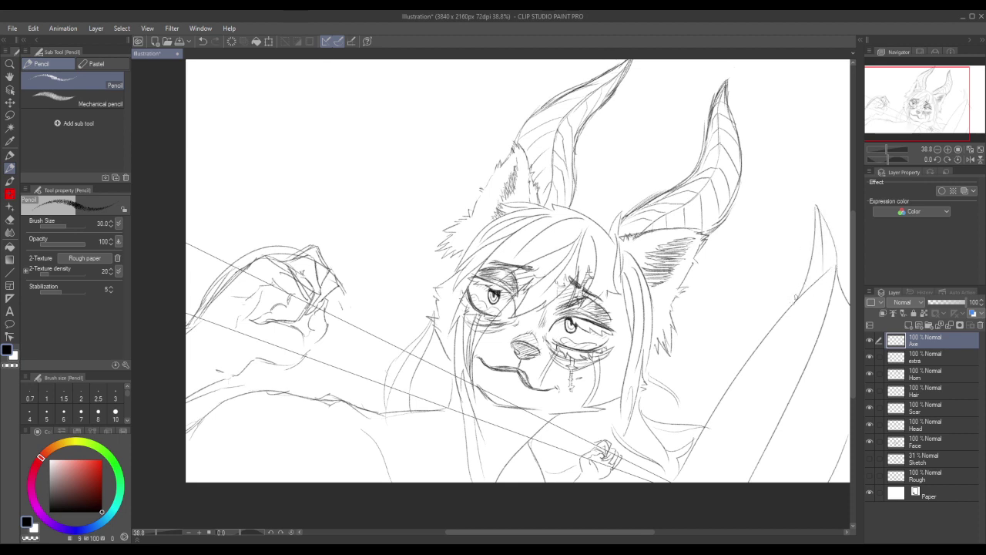
{"action": "key", "text": "ctrl+z"}
{"action": "key", "text": "ctrl+z"}
{"action": "left_click_drag", "start_coordinate": [818, 206], "coordinate": [824, 296]}
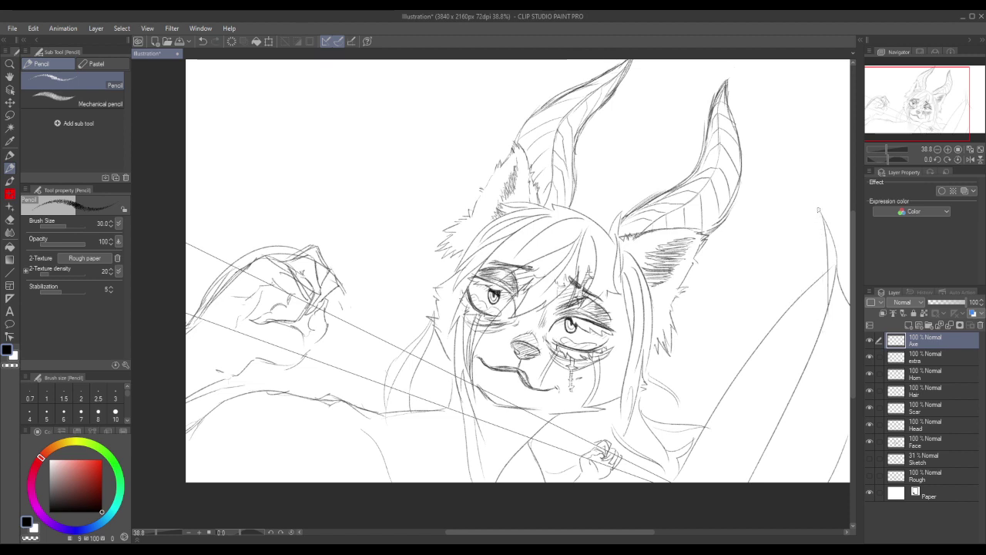
{"action": "left_click_drag", "start_coordinate": [819, 209], "coordinate": [801, 292]}
{"action": "key", "text": "ctrl+z"}
{"action": "mouse_move", "coordinate": [819, 209]}
{"action": "left_mouse_down"}
{"action": "mouse_move", "coordinate": [814, 244]}
{"action": "mouse_move", "coordinate": [775, 320]}
{"action": "left_mouse_up"}
{"action": "key", "text": "ctrl+z"}
{"action": "mouse_move", "coordinate": [820, 209]}
{"action": "left_mouse_down"}
{"action": "mouse_move", "coordinate": [816, 249]}
{"action": "mouse_move", "coordinate": [775, 325]}
{"action": "left_mouse_up"}
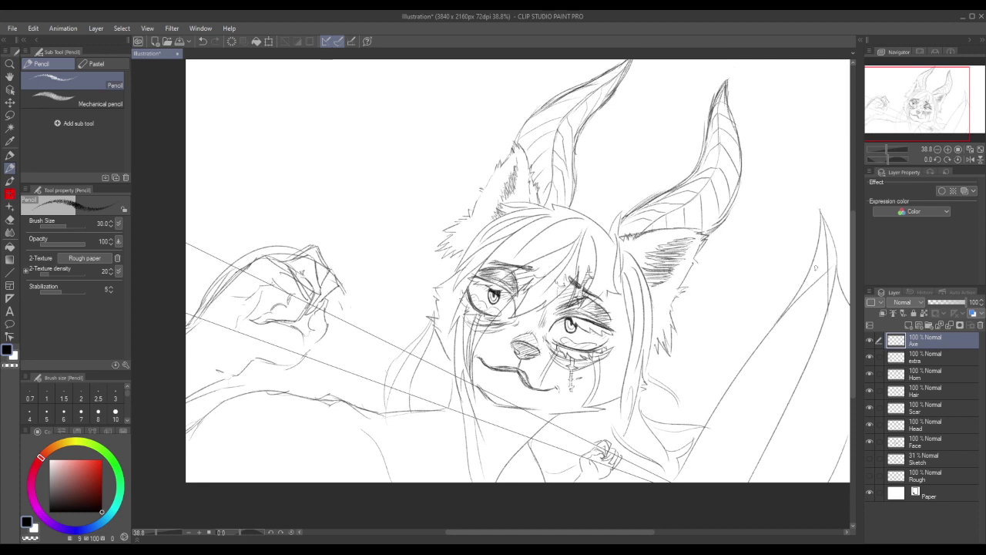
Try to redraw the curved edges of the narrow spike above the axe blade's point.
{"action": "left_click_drag", "start_coordinate": [832, 222], "coordinate": [847, 290]}
{"action": "key", "text": "ctrl+z"}
{"action": "left_click_drag", "start_coordinate": [821, 212], "coordinate": [841, 283]}
{"action": "key", "text": "ctrl+z"}
{"action": "left_click_drag", "start_coordinate": [831, 226], "coordinate": [848, 285]}
{"action": "key", "text": "ctrl+z"}
{"action": "left_click_drag", "start_coordinate": [820, 211], "coordinate": [840, 283]}
{"action": "left_click_drag", "start_coordinate": [789, 313], "coordinate": [831, 308]}
{"action": "key", "text": "ctrl+z"}
{"action": "key", "text": "ctrl+z"}
{"action": "key", "text": "ctrl+z"}
Try to sketch a long inner contour running down the axe blade from the base of its spike.
{"action": "left_click_drag", "start_coordinate": [841, 294], "coordinate": [789, 465]}
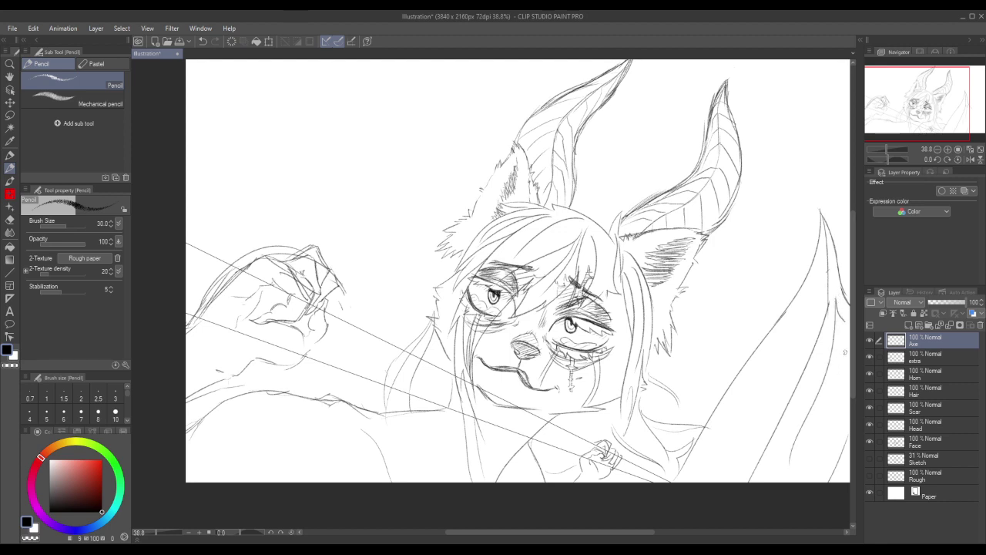
{"action": "key", "text": "ctrl+z"}
{"action": "left_click_drag", "start_coordinate": [835, 299], "coordinate": [774, 470]}
{"action": "key", "text": "ctrl+z"}
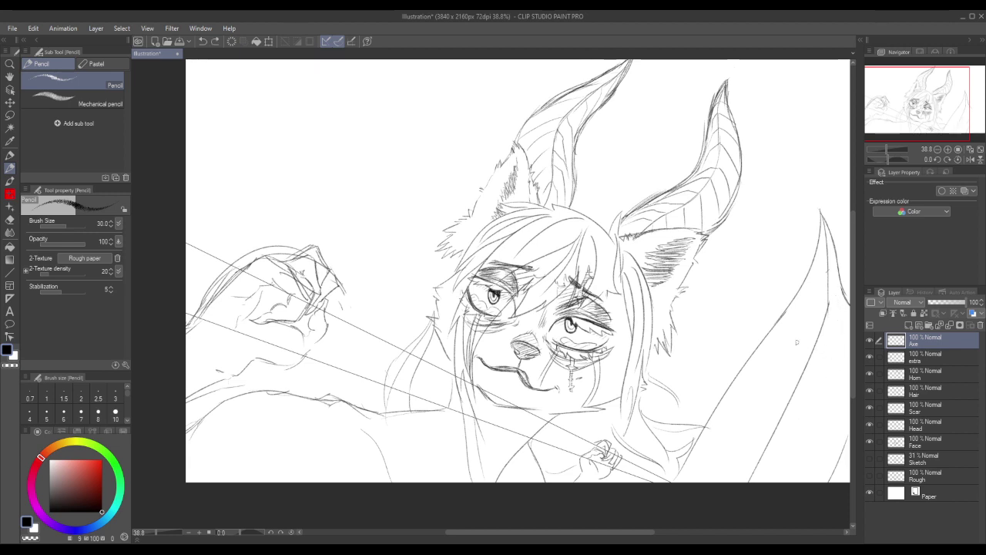
Sketch long inner bevel lines along the axe blade, tapering together below its point.
{"action": "mouse_move", "coordinate": [705, 464]}
{"action": "left_mouse_down"}
{"action": "mouse_move", "coordinate": [814, 302]}
{"action": "mouse_move", "coordinate": [730, 483]}
{"action": "left_mouse_up"}
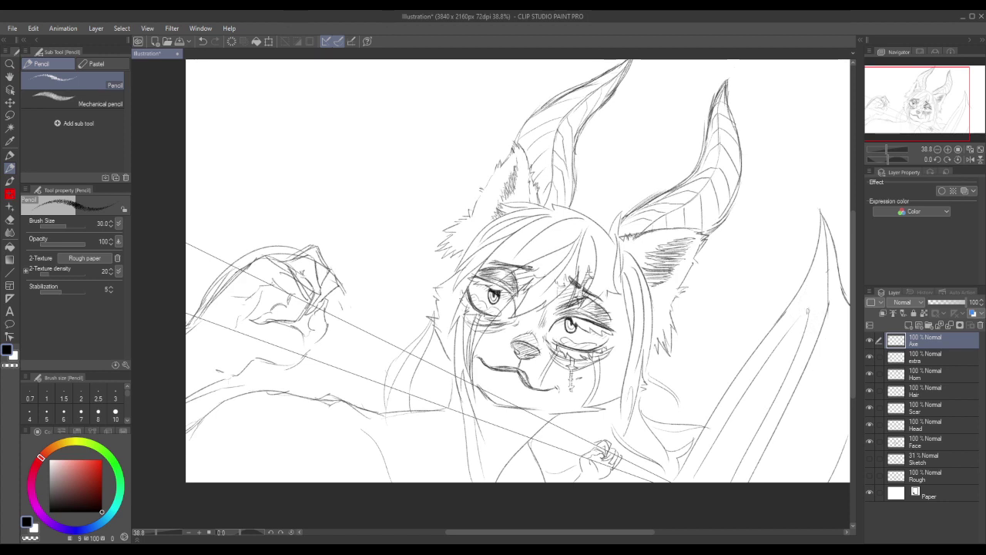
{"action": "left_click_drag", "start_coordinate": [801, 330], "coordinate": [738, 283]}
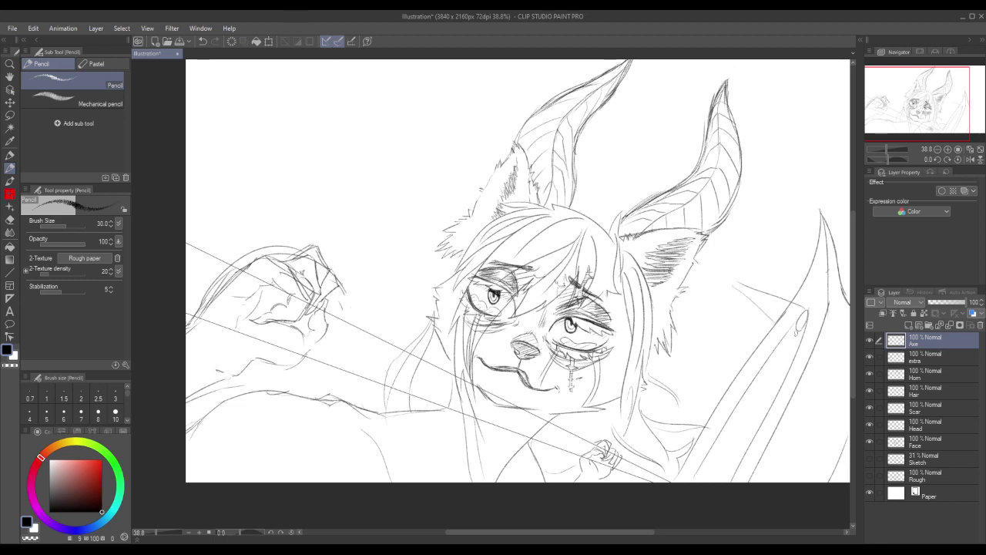
{"action": "key", "text": "ctrl+z"}
{"action": "key", "text": "ctrl+z"}
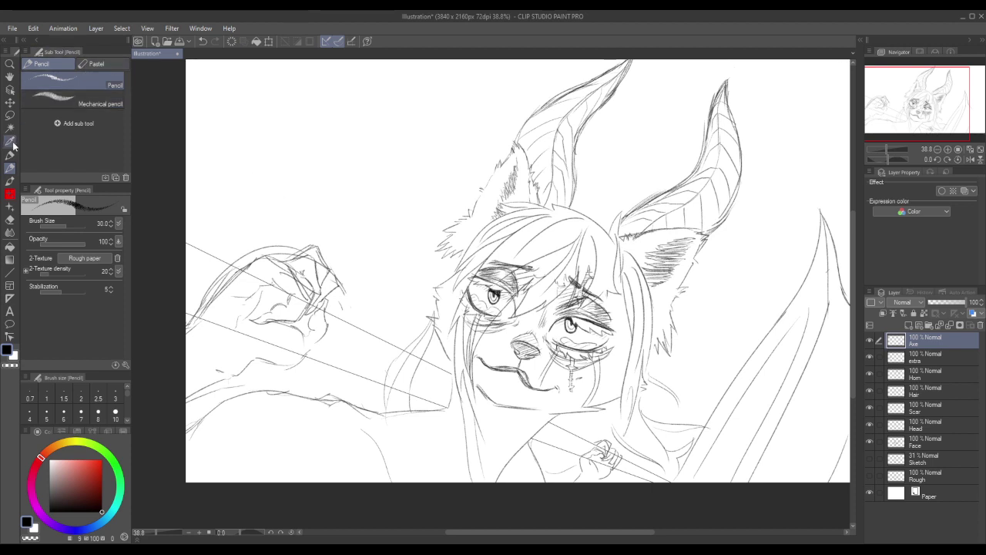
Try to lay a straight diagonal line from the bottom of the axe blade up across the head.
{"action": "left_click", "coordinate": [10, 272]}
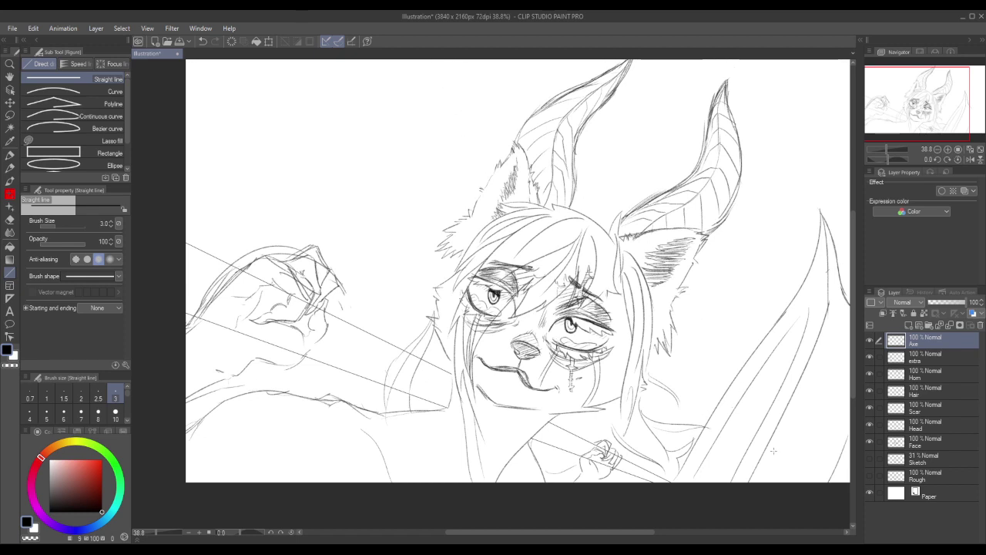
{"action": "left_click_drag", "start_coordinate": [817, 477], "coordinate": [469, 60]}
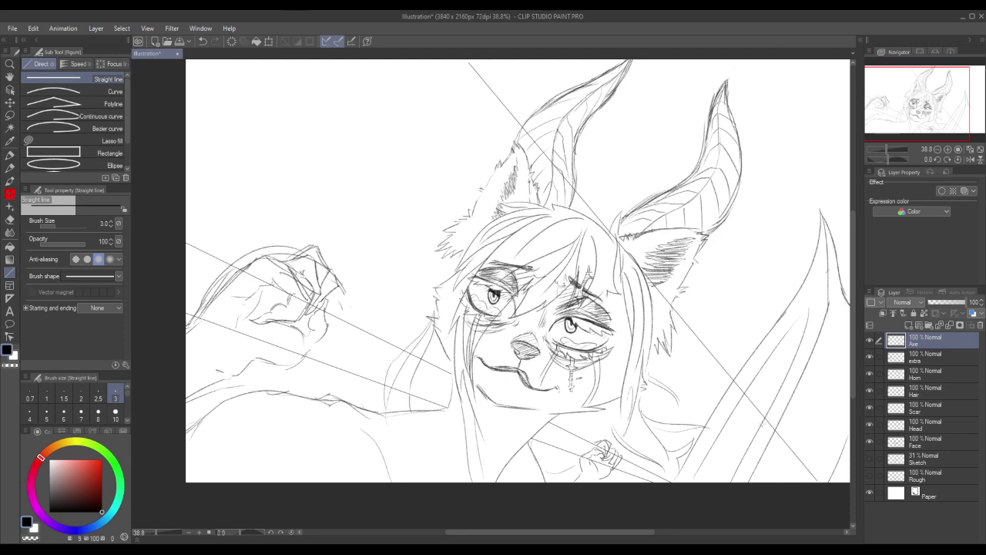
{"action": "key", "text": "ctrl+z"}
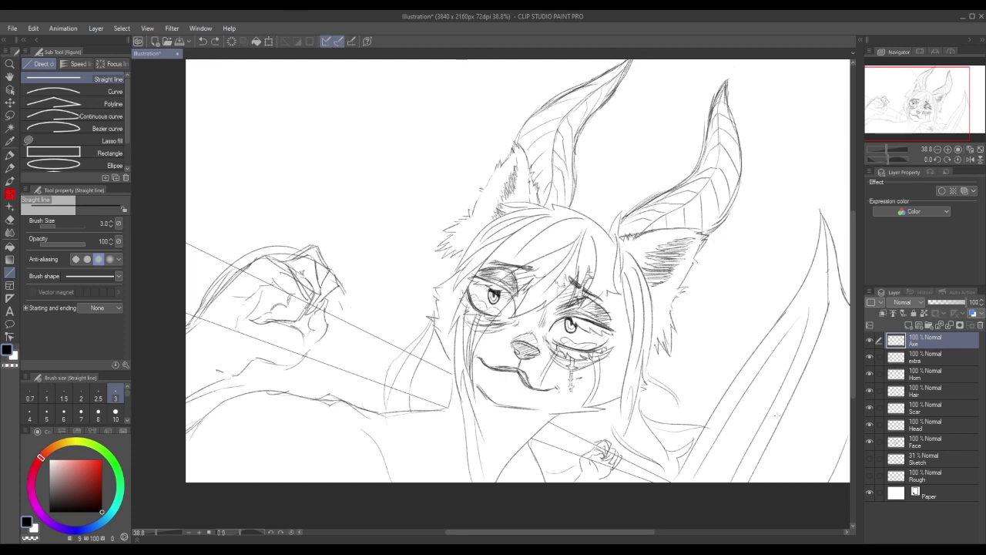
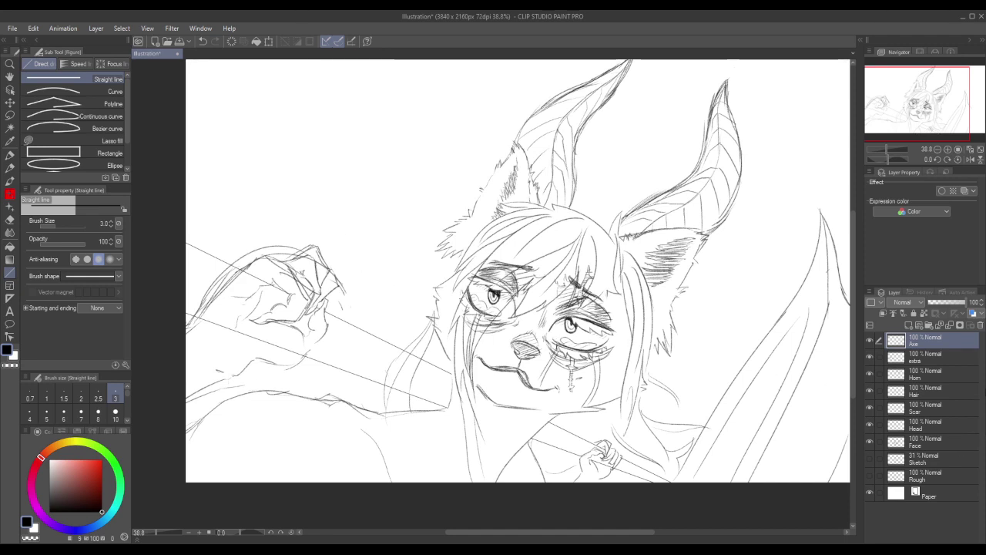
Make the extra layer the active layer, toggling its visibility to check which linework it holds.
{"action": "left_click", "coordinate": [935, 359]}
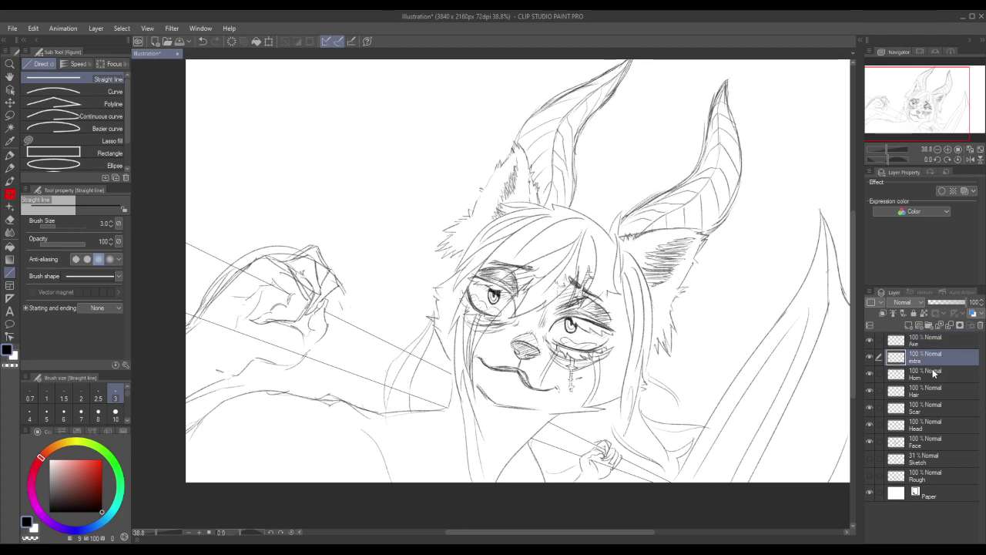
{"action": "left_click", "coordinate": [869, 357]}
{"action": "left_click", "coordinate": [868, 355]}
{"action": "left_click", "coordinate": [868, 356]}
{"action": "left_click", "coordinate": [869, 356]}
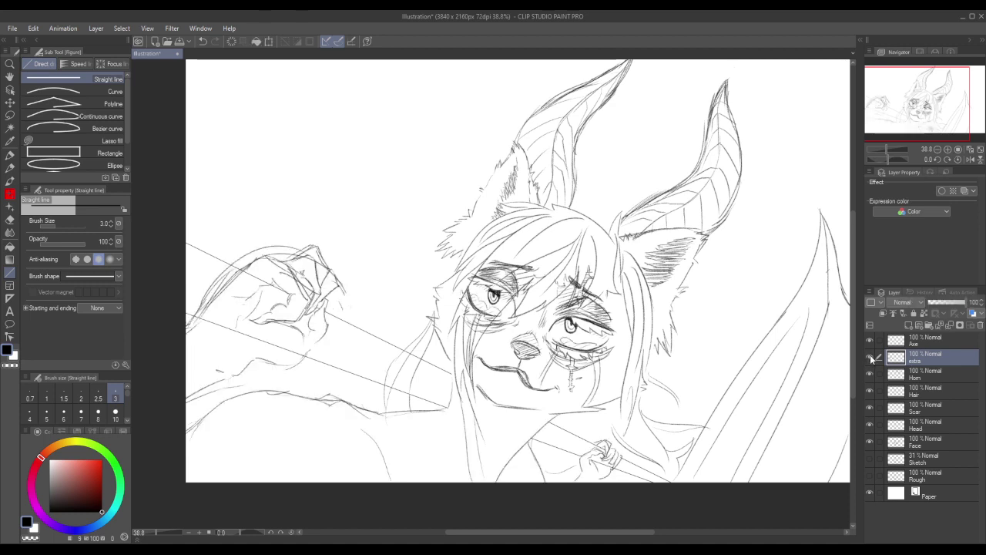
{"action": "left_click", "coordinate": [923, 378]}
{"action": "left_click", "coordinate": [927, 360]}
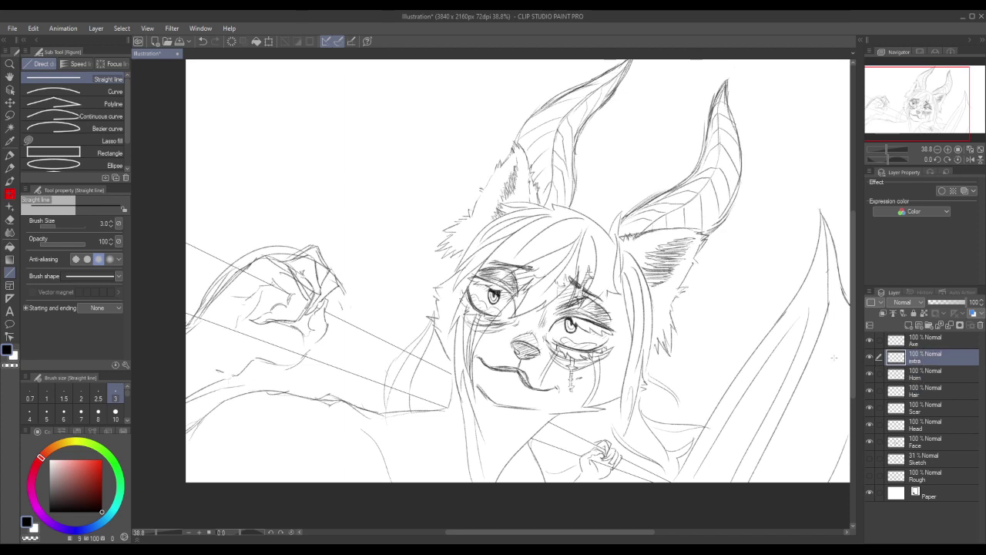
Try to select the lower contour of the raised hand with Shrink selection and rotate it 12.4 degrees against the axe handle.
{"action": "key", "text": "m"}
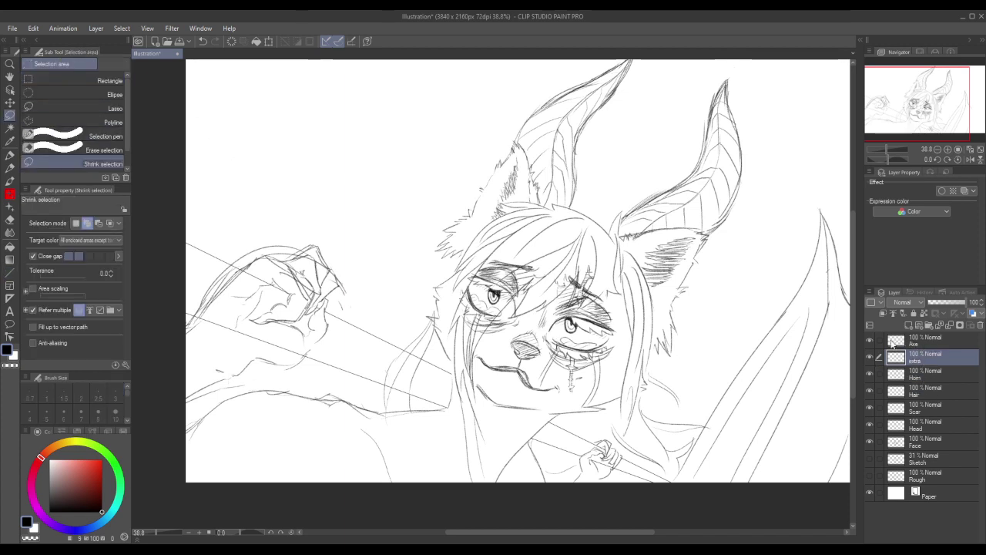
{"action": "left_click", "coordinate": [869, 340]}
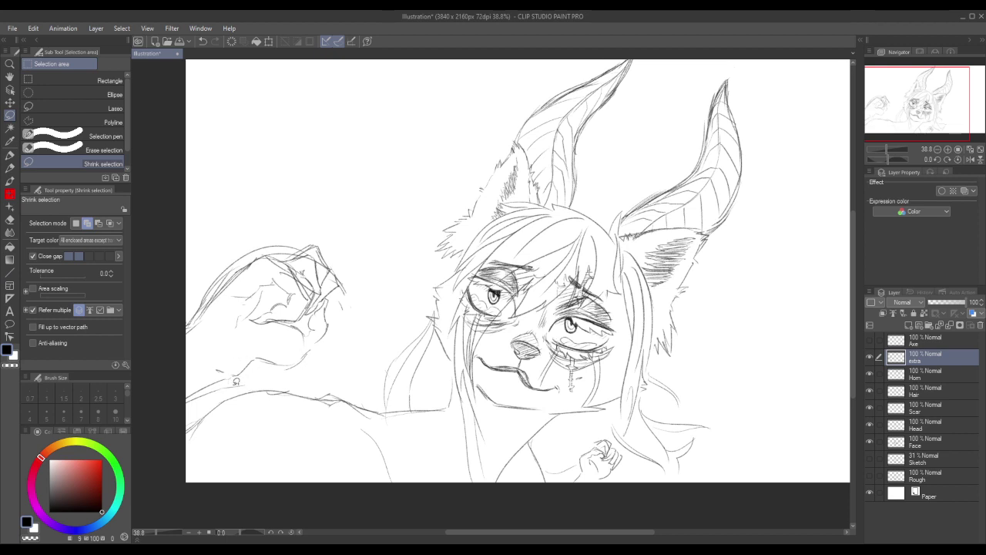
{"action": "mouse_move", "coordinate": [218, 376]}
{"action": "left_mouse_down"}
{"action": "mouse_move", "coordinate": [214, 349]}
{"action": "mouse_move", "coordinate": [230, 335]}
{"action": "mouse_move", "coordinate": [251, 323]}
{"action": "mouse_move", "coordinate": [302, 321]}
{"action": "mouse_move", "coordinate": [303, 309]}
{"action": "mouse_move", "coordinate": [340, 292]}
{"action": "mouse_move", "coordinate": [349, 335]}
{"action": "mouse_move", "coordinate": [323, 363]}
{"action": "mouse_move", "coordinate": [249, 379]}
{"action": "left_mouse_up"}
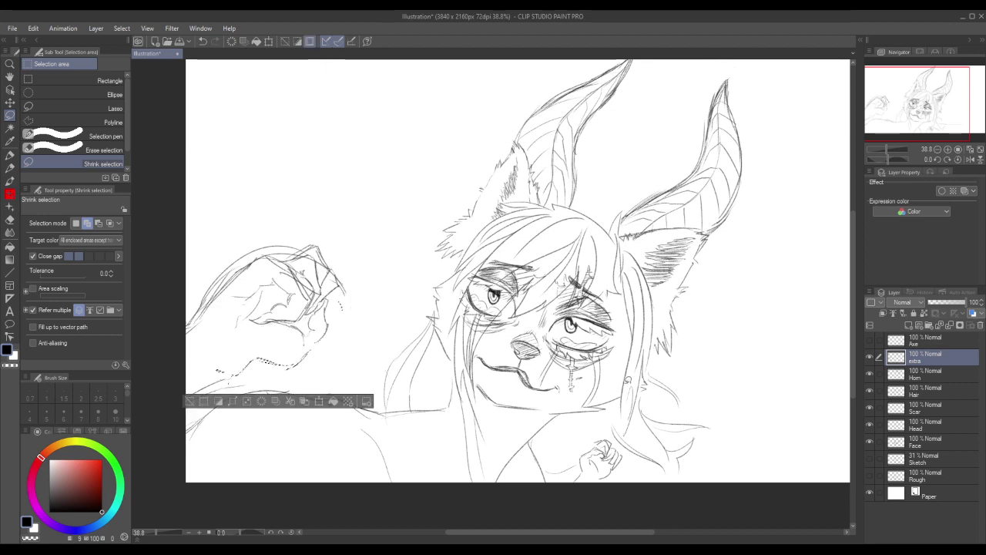
{"action": "left_click", "coordinate": [871, 339]}
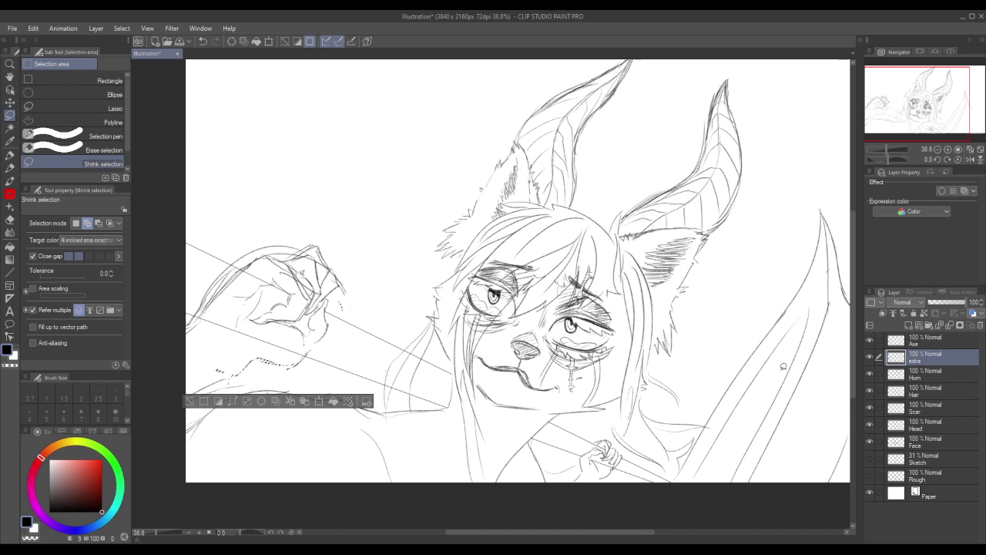
{"action": "left_click", "coordinate": [324, 402]}
{"action": "mouse_move", "coordinate": [348, 391]}
{"action": "left_mouse_down"}
{"action": "mouse_move", "coordinate": [349, 411]}
{"action": "mouse_move", "coordinate": [314, 396]}
{"action": "left_mouse_up"}
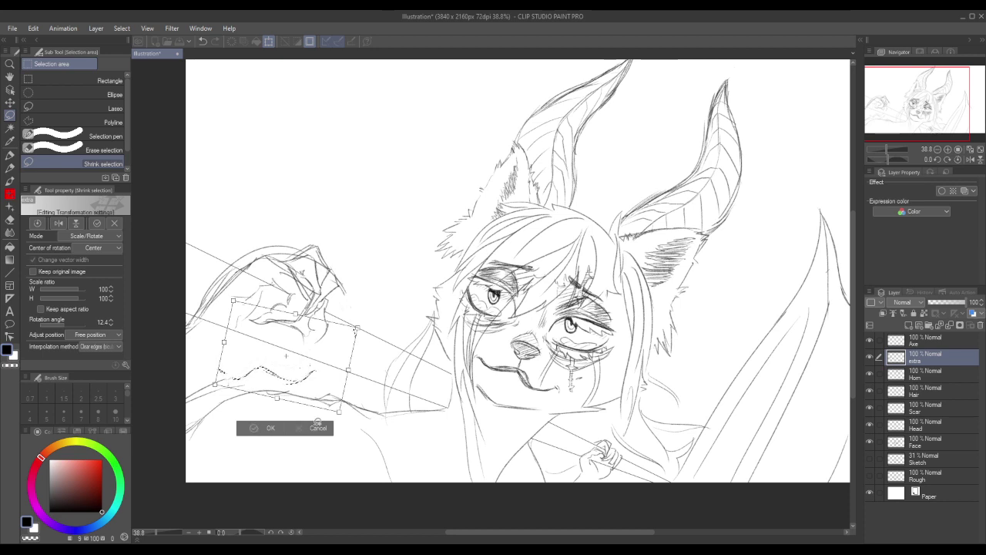
{"action": "left_click", "coordinate": [318, 427]}
{"action": "left_click", "coordinate": [190, 402]}
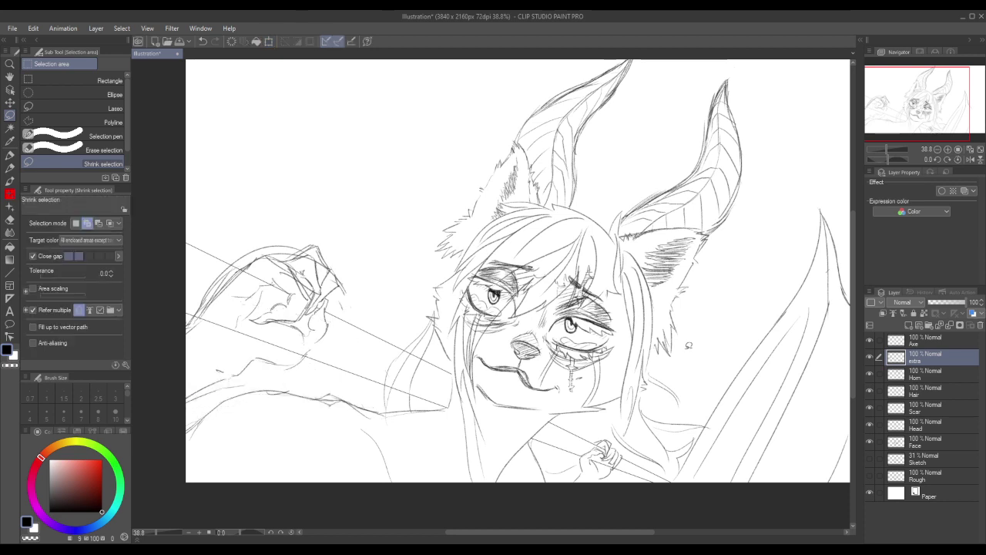
Try to select the raised hand's lower contour together with the forearm lines for a transformation, with the Axe layer hidden.
{"action": "left_click", "coordinate": [868, 341]}
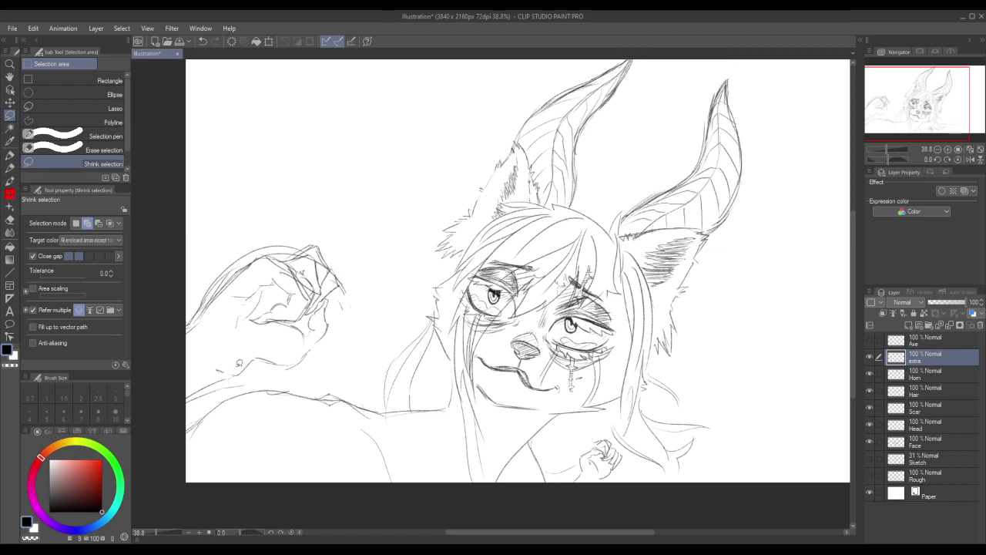
{"action": "mouse_move", "coordinate": [198, 408]}
{"action": "left_mouse_down"}
{"action": "mouse_move", "coordinate": [186, 417]}
{"action": "mouse_move", "coordinate": [235, 388]}
{"action": "mouse_move", "coordinate": [290, 377]}
{"action": "mouse_move", "coordinate": [349, 321]}
{"action": "mouse_move", "coordinate": [353, 300]}
{"action": "mouse_move", "coordinate": [328, 291]}
{"action": "mouse_move", "coordinate": [302, 321]}
{"action": "mouse_move", "coordinate": [274, 319]}
{"action": "mouse_move", "coordinate": [179, 377]}
{"action": "mouse_move", "coordinate": [182, 407]}
{"action": "left_mouse_up"}
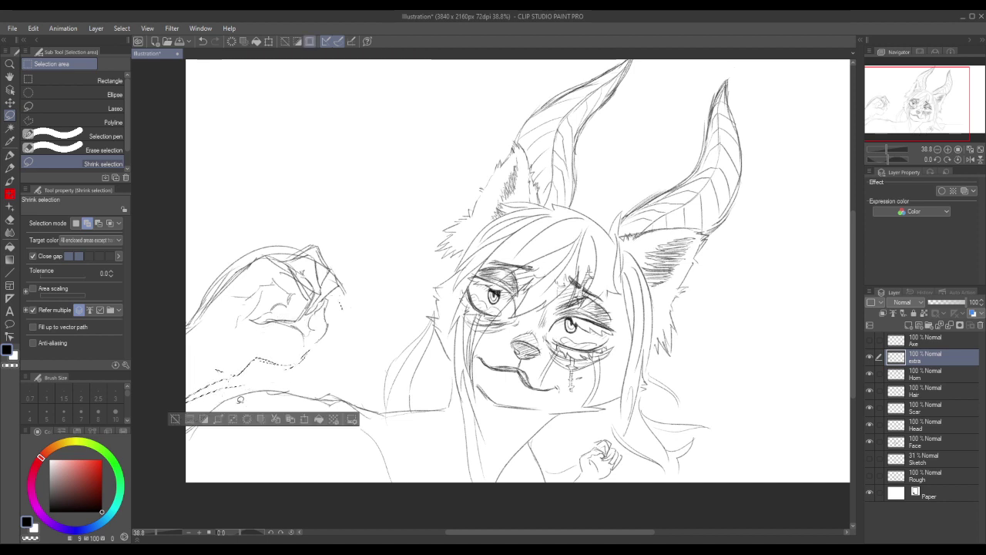
{"action": "left_click", "coordinate": [306, 419]}
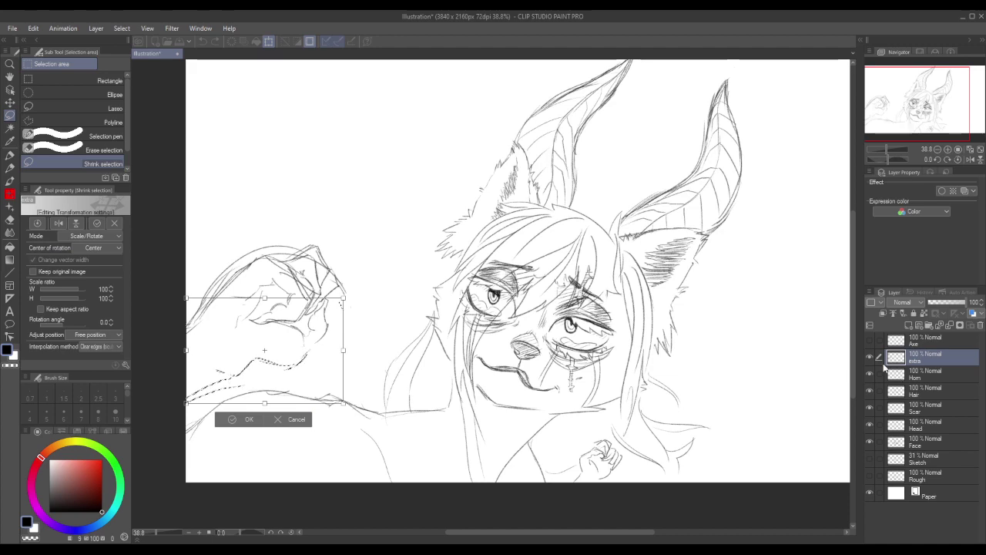
{"action": "left_click", "coordinate": [298, 421]}
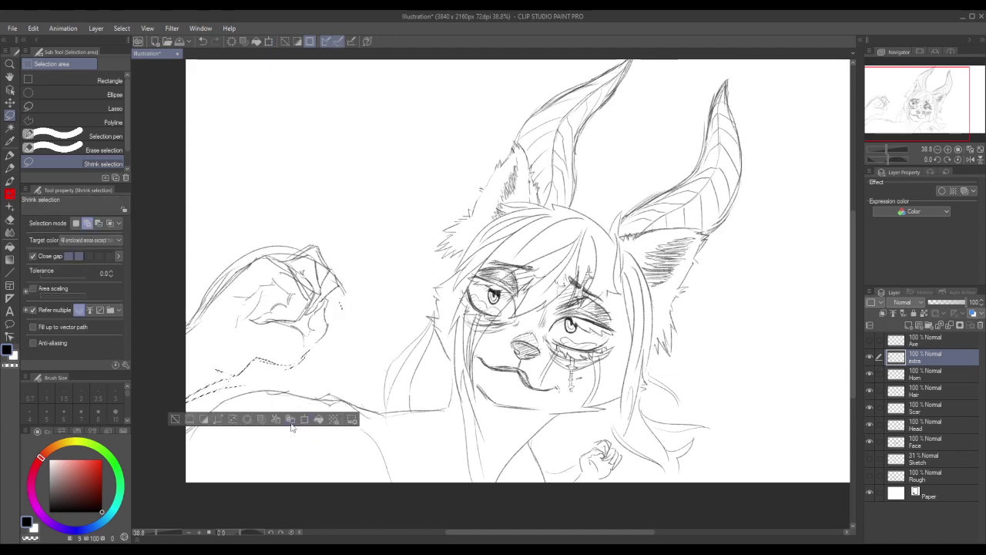
{"action": "left_click", "coordinate": [174, 419]}
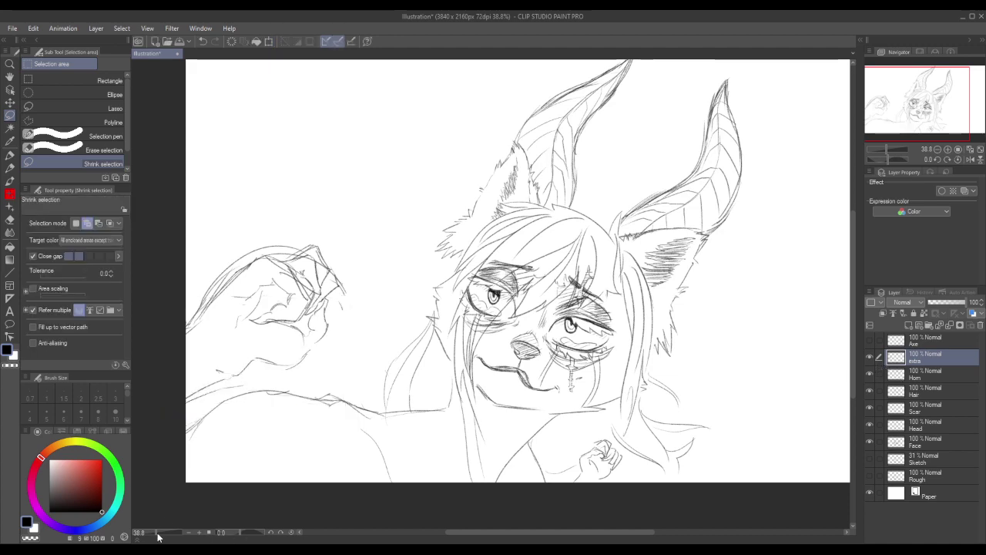
Try to isolate the lower palm, wrist and forearm lines of the raised hand with a closer Shrink selection outline.
{"action": "left_click_drag", "start_coordinate": [157, 534], "coordinate": [161, 532]}
{"action": "left_click_drag", "start_coordinate": [494, 533], "coordinate": [406, 534]}
{"action": "left_click_drag", "start_coordinate": [855, 304], "coordinate": [853, 315]}
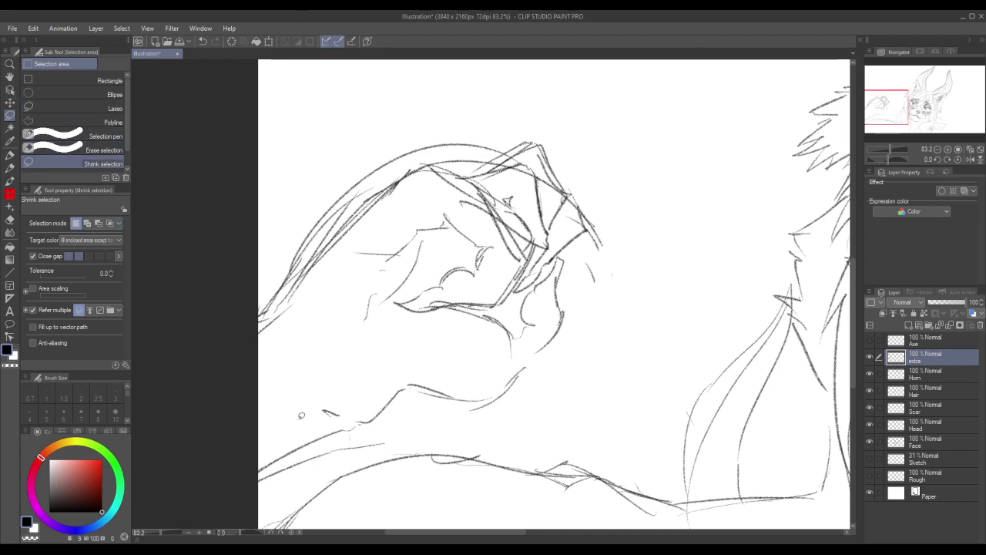
{"action": "mouse_move", "coordinate": [257, 511]}
{"action": "left_mouse_down"}
{"action": "mouse_move", "coordinate": [380, 447]}
{"action": "mouse_move", "coordinate": [565, 400]}
{"action": "mouse_move", "coordinate": [629, 283]}
{"action": "mouse_move", "coordinate": [619, 258]}
{"action": "mouse_move", "coordinate": [560, 254]}
{"action": "left_mouse_up"}
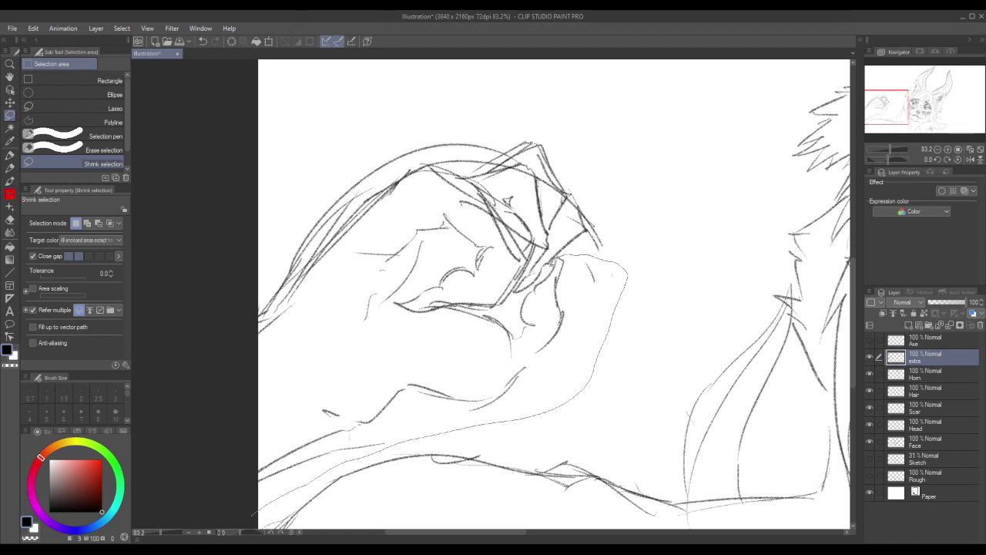
{"action": "mouse_move", "coordinate": [525, 292]}
{"action": "left_mouse_down"}
{"action": "mouse_move", "coordinate": [506, 306]}
{"action": "mouse_move", "coordinate": [467, 307]}
{"action": "mouse_move", "coordinate": [325, 357]}
{"action": "mouse_move", "coordinate": [251, 490]}
{"action": "left_mouse_up"}
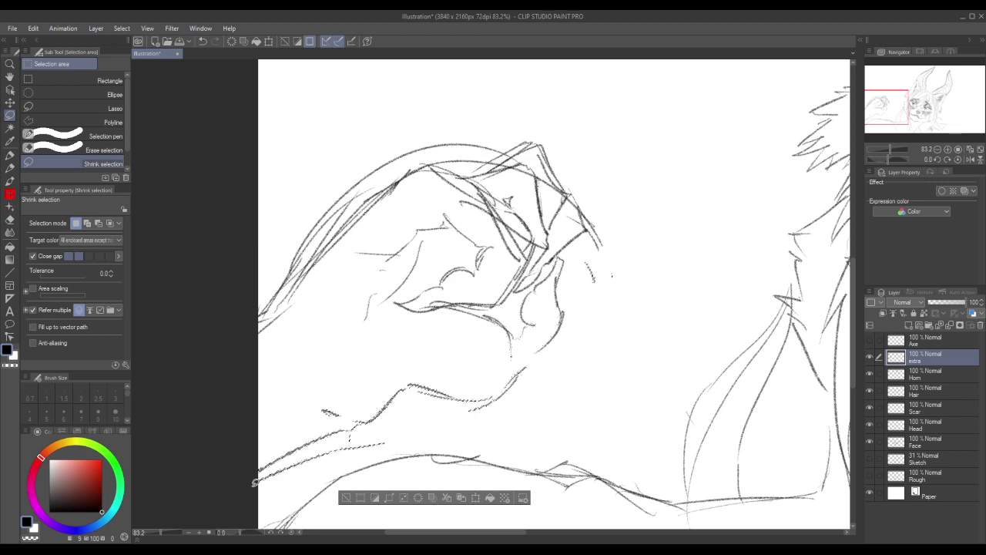
{"action": "left_click", "coordinate": [348, 502]}
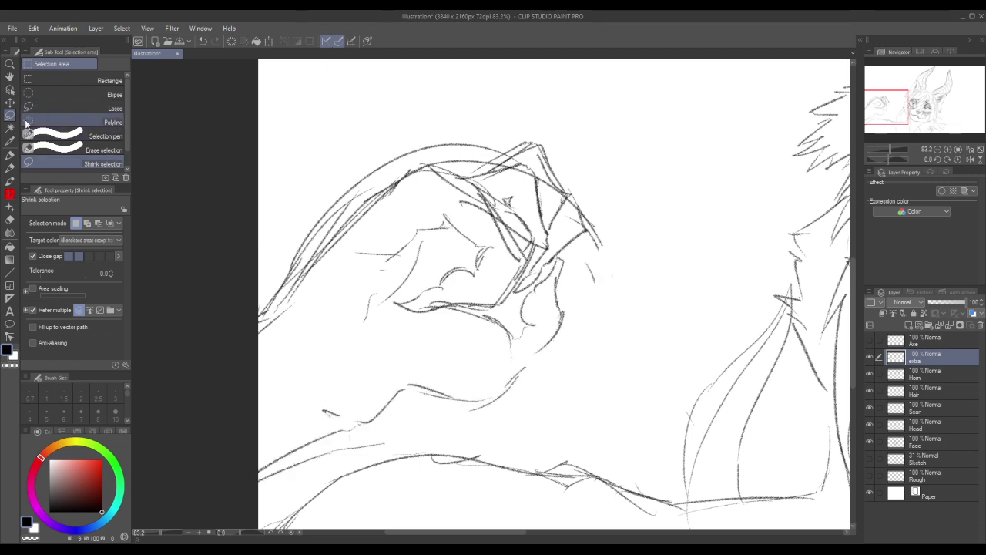
Redraw the contour beneath the raised hand's fingers and its lower palm edge with darker Pencil strokes.
{"action": "left_click", "coordinate": [10, 167]}
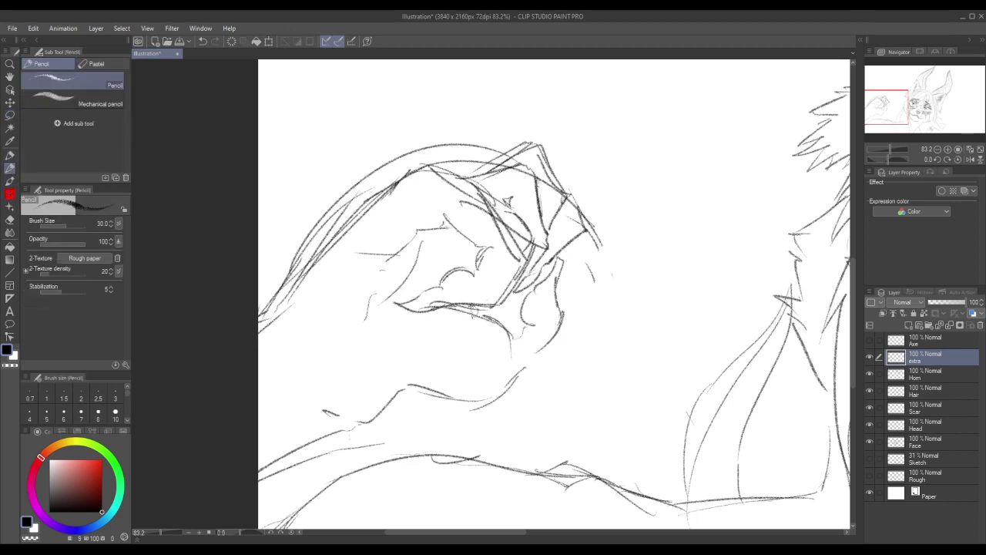
{"action": "left_click_drag", "start_coordinate": [460, 310], "coordinate": [506, 336]}
{"action": "key", "text": "ctrl+z"}
{"action": "mouse_move", "coordinate": [461, 309]}
{"action": "left_mouse_down"}
{"action": "mouse_move", "coordinate": [527, 329]}
{"action": "mouse_move", "coordinate": [510, 338]}
{"action": "mouse_move", "coordinate": [531, 319]}
{"action": "mouse_move", "coordinate": [538, 288]}
{"action": "mouse_move", "coordinate": [527, 301]}
{"action": "mouse_move", "coordinate": [563, 298]}
{"action": "mouse_move", "coordinate": [549, 330]}
{"action": "left_mouse_up"}
{"action": "mouse_move", "coordinate": [558, 296]}
{"action": "left_mouse_down"}
{"action": "mouse_move", "coordinate": [561, 263]}
{"action": "mouse_move", "coordinate": [532, 291]}
{"action": "mouse_move", "coordinate": [541, 347]}
{"action": "mouse_move", "coordinate": [486, 406]}
{"action": "left_mouse_up"}
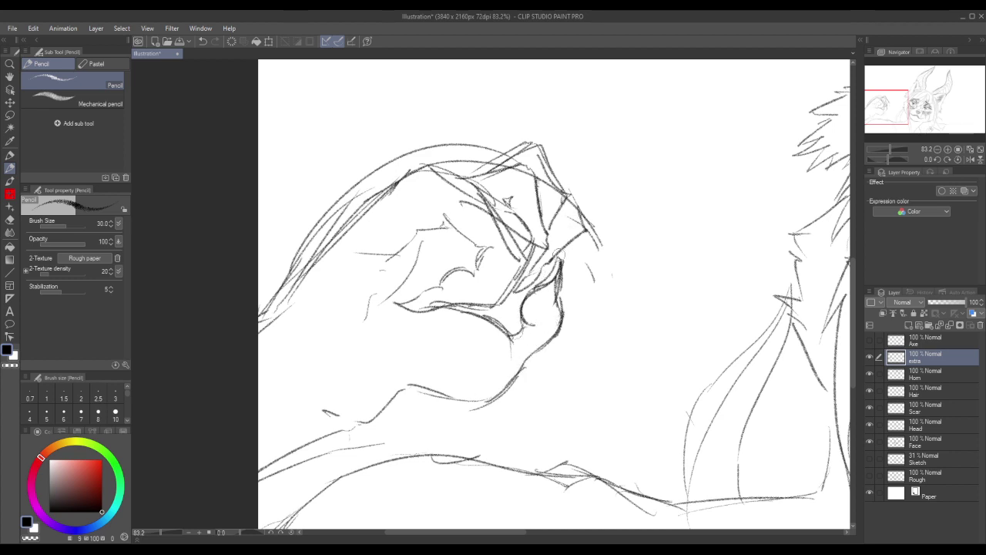
Clean up the stray strokes beside the raised hand's knuckles, leaving a gap above the redrawn lower contour.
{"action": "left_click_drag", "start_coordinate": [562, 259], "coordinate": [549, 274]}
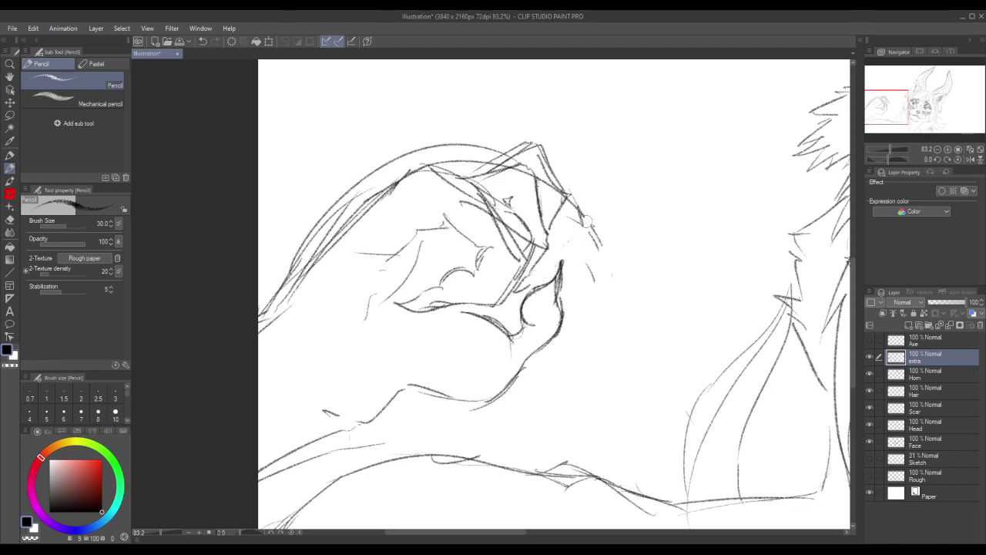
{"action": "mouse_move", "coordinate": [588, 221]}
{"action": "left_mouse_down"}
{"action": "mouse_move", "coordinate": [563, 243]}
{"action": "mouse_move", "coordinate": [556, 232]}
{"action": "mouse_move", "coordinate": [581, 206]}
{"action": "mouse_move", "coordinate": [587, 294]}
{"action": "left_mouse_up"}
{"action": "key", "text": "ctrl+z"}
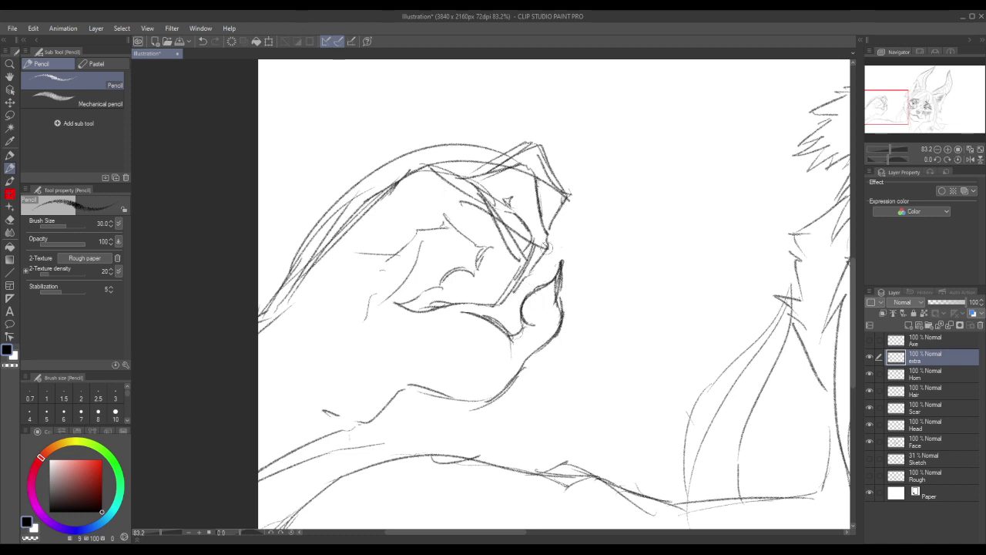
Select the raised hand's thumb, lower palm and forearm lines with Shrink selection, and show the Axe layer.
{"action": "left_click", "coordinate": [9, 115]}
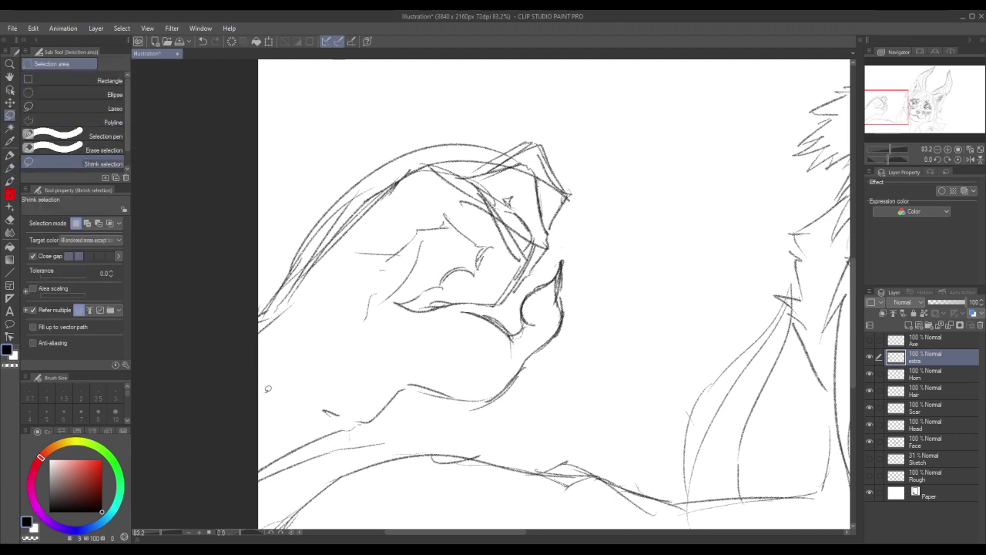
{"action": "mouse_move", "coordinate": [247, 498]}
{"action": "left_mouse_down"}
{"action": "mouse_move", "coordinate": [358, 456]}
{"action": "mouse_move", "coordinate": [570, 411]}
{"action": "mouse_move", "coordinate": [642, 314]}
{"action": "mouse_move", "coordinate": [612, 238]}
{"action": "mouse_move", "coordinate": [562, 243]}
{"action": "mouse_move", "coordinate": [506, 306]}
{"action": "mouse_move", "coordinate": [455, 307]}
{"action": "mouse_move", "coordinate": [374, 358]}
{"action": "mouse_move", "coordinate": [207, 423]}
{"action": "mouse_move", "coordinate": [231, 440]}
{"action": "left_mouse_up"}
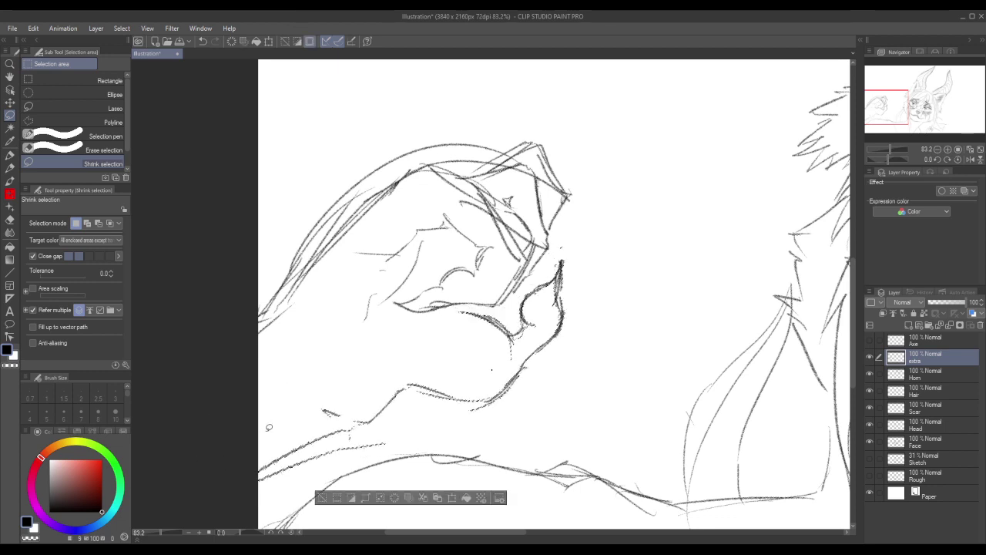
{"action": "left_click", "coordinate": [869, 357]}
Rotate the selected thumb, palm and forearm lines to -7.9 degrees, shift them lower beneath the fingers, and clear the selection.
{"action": "key", "text": "ctrl+t"}
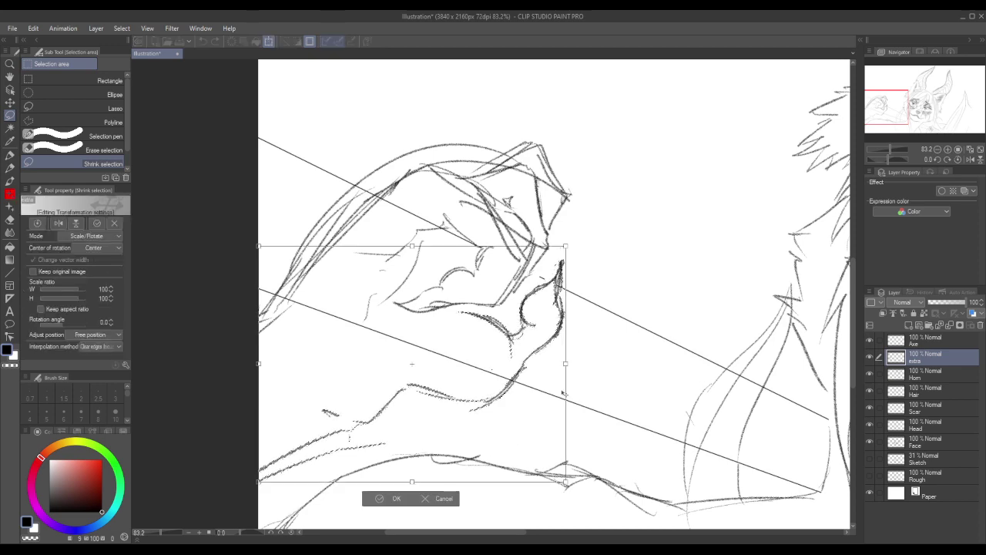
{"action": "left_click_drag", "start_coordinate": [165, 533], "coordinate": [157, 534]}
{"action": "left_click_drag", "start_coordinate": [527, 395], "coordinate": [528, 424]}
{"action": "mouse_move", "coordinate": [495, 378]}
{"action": "left_mouse_down"}
{"action": "mouse_move", "coordinate": [477, 395]}
{"action": "mouse_move", "coordinate": [465, 390]}
{"action": "left_mouse_up"}
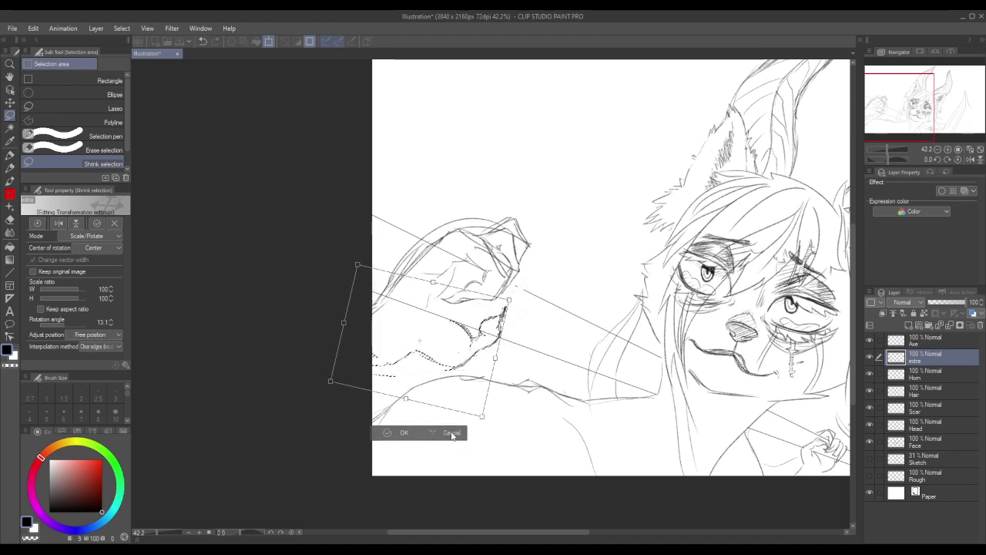
{"action": "mouse_move", "coordinate": [489, 423]}
{"action": "left_mouse_down"}
{"action": "mouse_move", "coordinate": [506, 405]}
{"action": "mouse_move", "coordinate": [502, 386]}
{"action": "mouse_move", "coordinate": [497, 396]}
{"action": "mouse_move", "coordinate": [530, 403]}
{"action": "left_mouse_up"}
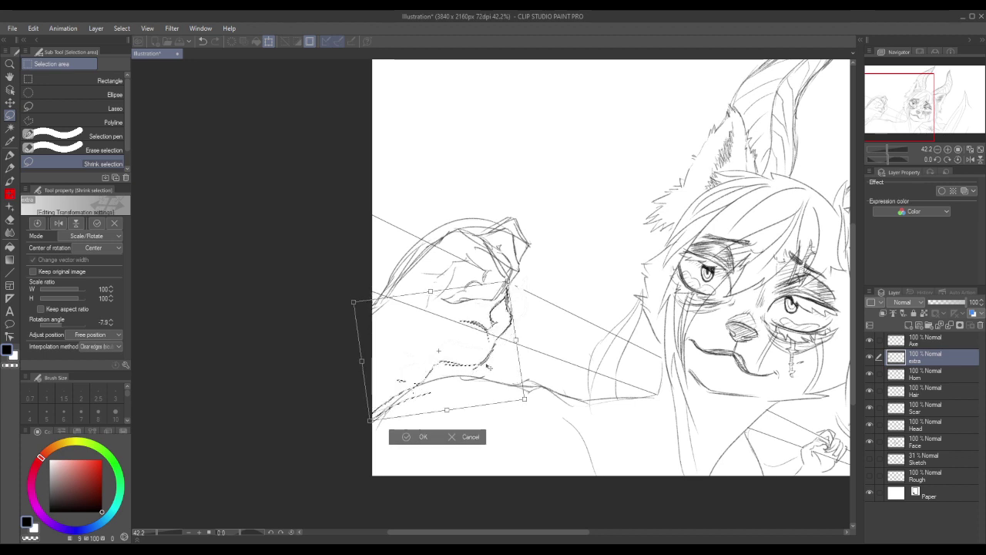
{"action": "left_click_drag", "start_coordinate": [488, 367], "coordinate": [489, 373]}
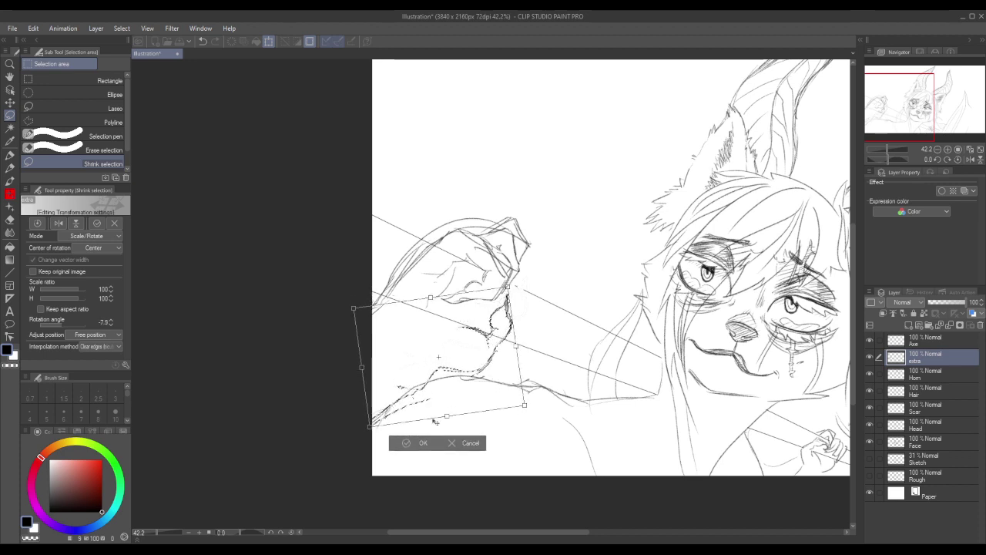
{"action": "left_click", "coordinate": [423, 443]}
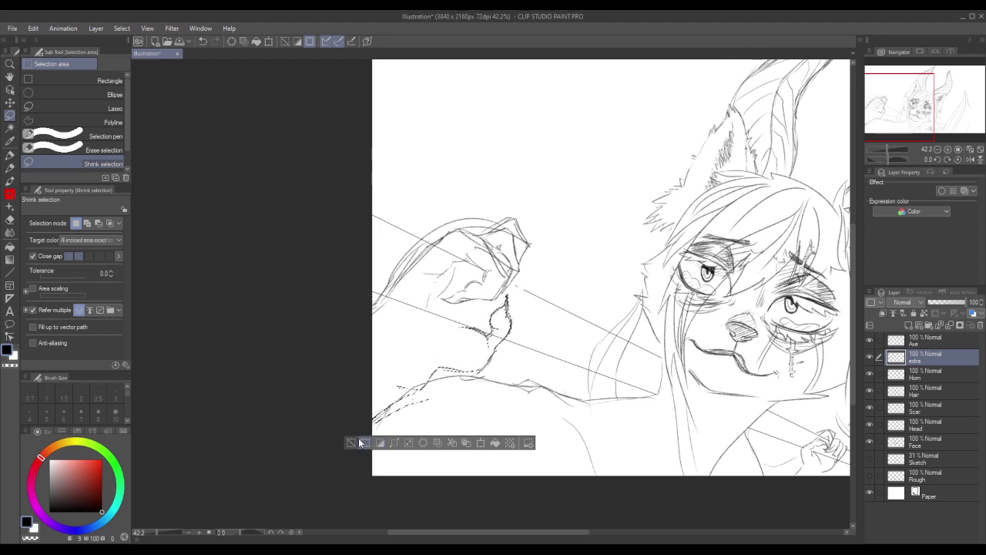
{"action": "key", "text": "ctrl+d"}
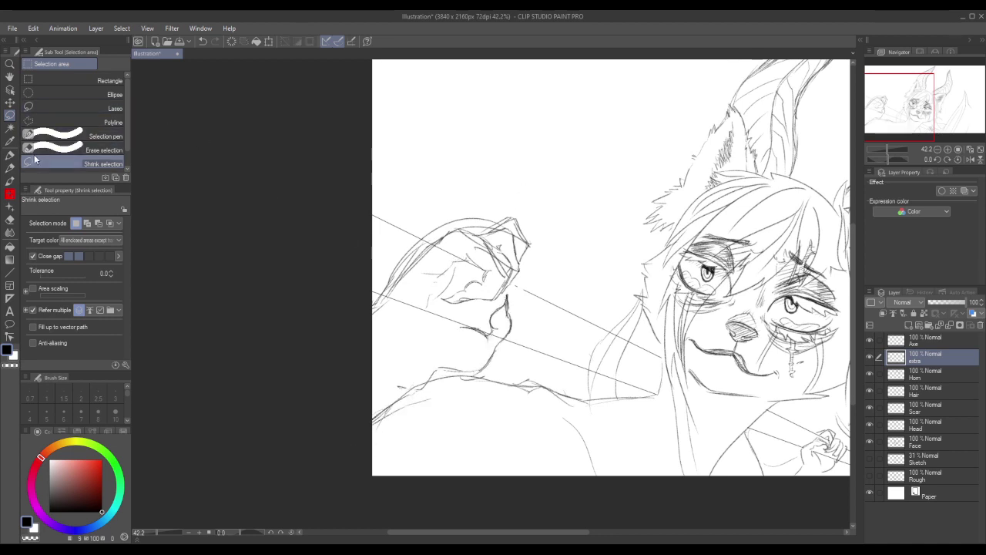
Reinforce the raised hand's outer contour and wrist with Pencil strokes, and add hatching beneath the character's chin.
{"action": "key", "text": "p"}
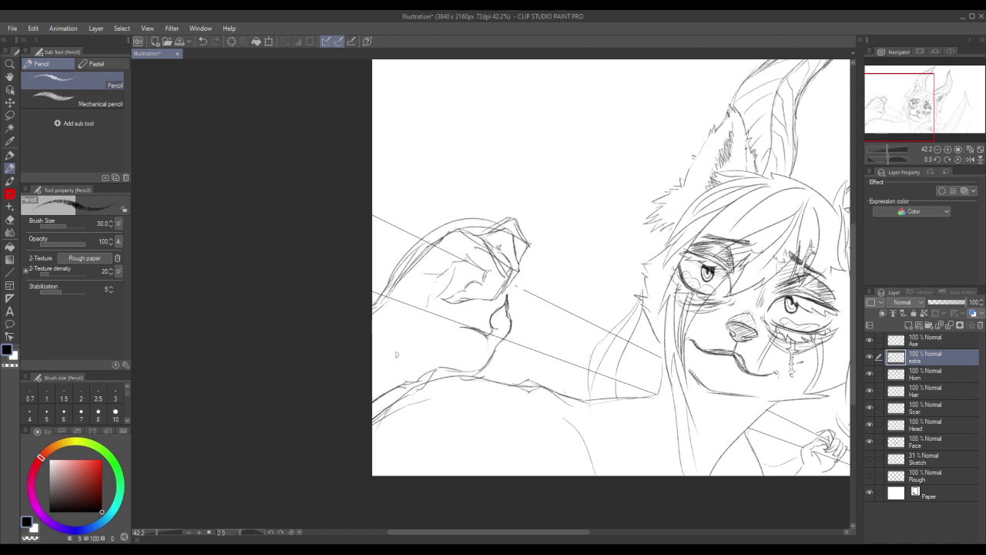
{"action": "left_click_drag", "start_coordinate": [394, 299], "coordinate": [459, 234]}
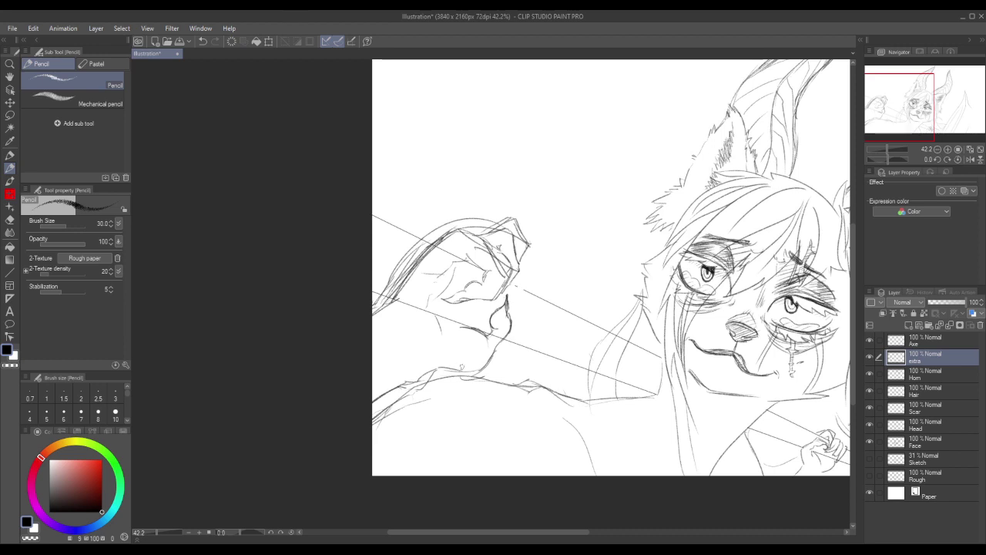
{"action": "mouse_move", "coordinate": [419, 534]}
{"action": "left_mouse_down"}
{"action": "mouse_move", "coordinate": [509, 537]}
{"action": "mouse_move", "coordinate": [481, 539]}
{"action": "left_mouse_up"}
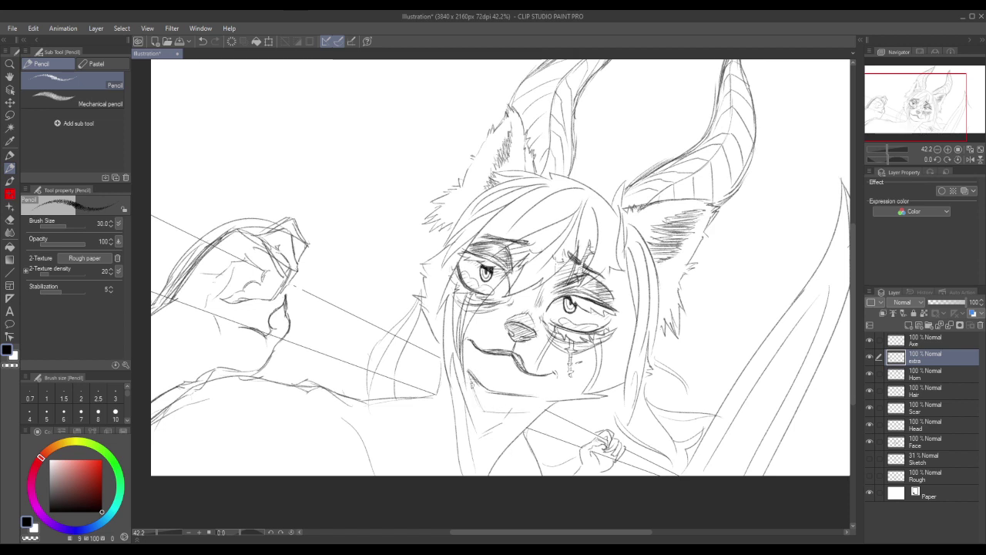
{"action": "mouse_move", "coordinate": [476, 391]}
{"action": "left_mouse_down"}
{"action": "mouse_move", "coordinate": [552, 399]}
{"action": "mouse_move", "coordinate": [489, 403]}
{"action": "mouse_move", "coordinate": [515, 404]}
{"action": "mouse_move", "coordinate": [485, 412]}
{"action": "mouse_move", "coordinate": [543, 405]}
{"action": "mouse_move", "coordinate": [522, 412]}
{"action": "mouse_move", "coordinate": [525, 399]}
{"action": "mouse_move", "coordinate": [487, 403]}
{"action": "mouse_move", "coordinate": [529, 396]}
{"action": "mouse_move", "coordinate": [478, 403]}
{"action": "left_mouse_up"}
{"action": "mouse_move", "coordinate": [539, 399]}
{"action": "left_mouse_down"}
{"action": "mouse_move", "coordinate": [488, 408]}
{"action": "mouse_move", "coordinate": [552, 403]}
{"action": "left_mouse_up"}
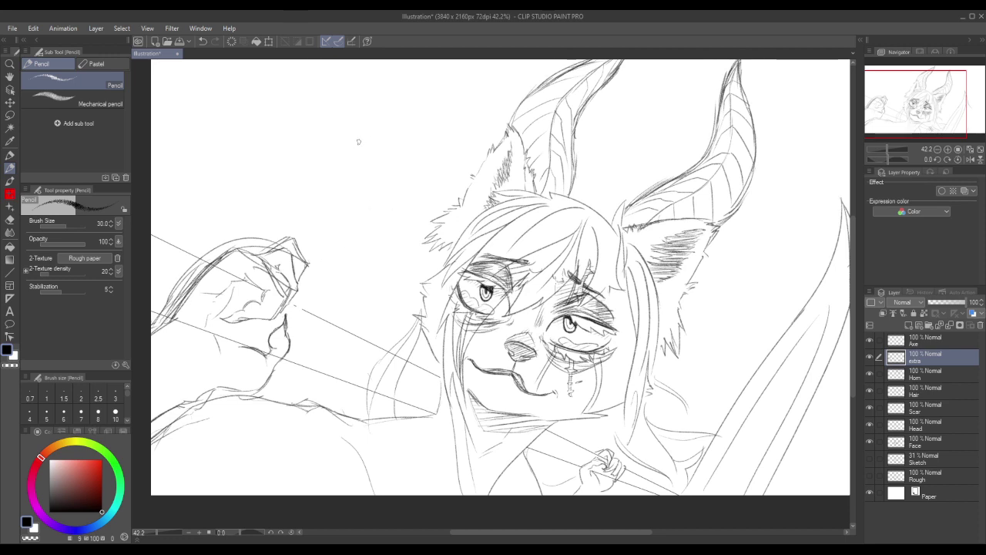
Draw a large fan-shaped falling leaf with a ragged edge and curved stem in the empty area above the raised hand.
{"action": "left_click_drag", "start_coordinate": [352, 148], "coordinate": [386, 121]}
{"action": "left_click_drag", "start_coordinate": [393, 145], "coordinate": [378, 151]}
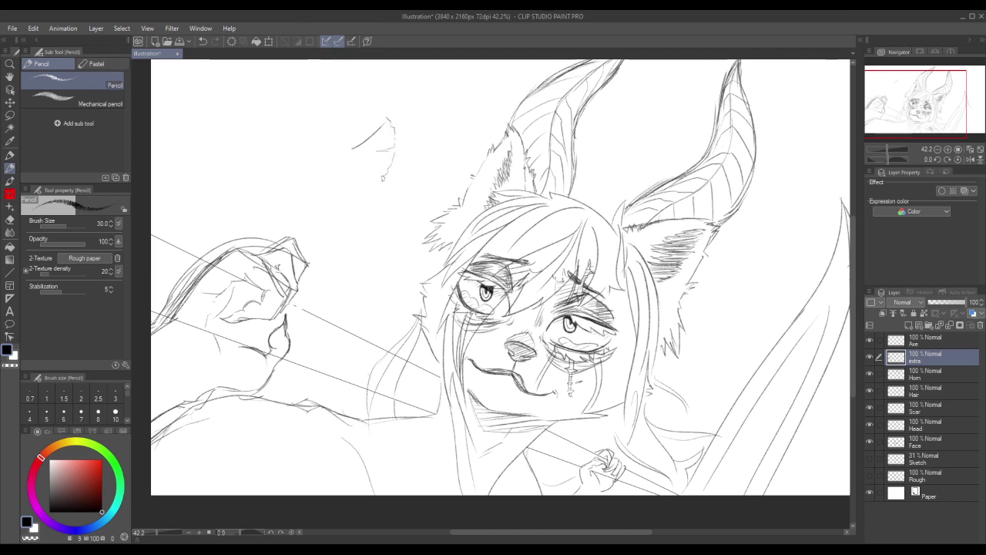
{"action": "left_click_drag", "start_coordinate": [357, 152], "coordinate": [373, 187]}
{"action": "mouse_move", "coordinate": [348, 146]}
{"action": "left_mouse_down"}
{"action": "mouse_move", "coordinate": [324, 129]}
{"action": "mouse_move", "coordinate": [357, 150]}
{"action": "left_mouse_up"}
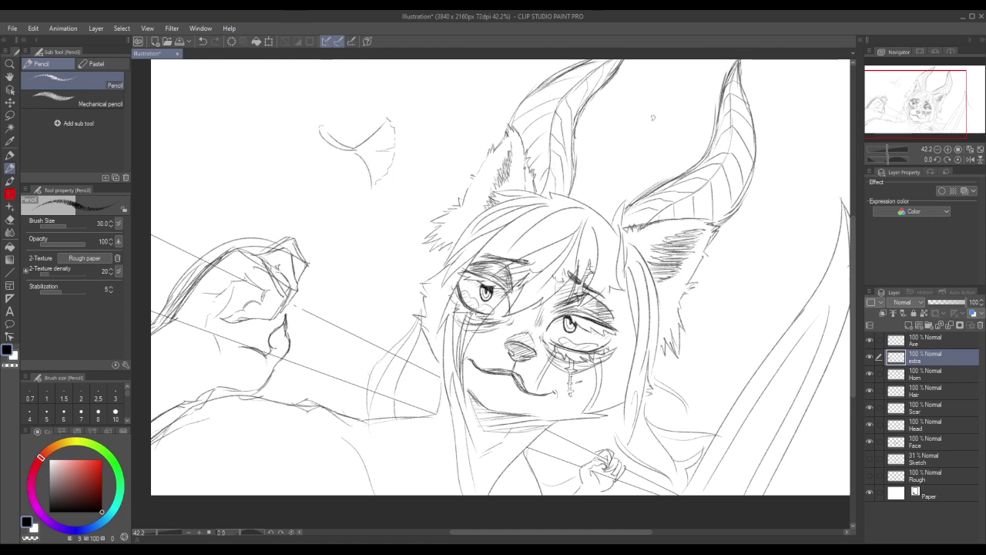
Draw two small falling leaves, one between the horns and one between the ear fur and the axe blade.
{"action": "left_click_drag", "start_coordinate": [663, 131], "coordinate": [652, 135]}
{"action": "left_click_drag", "start_coordinate": [671, 121], "coordinate": [666, 137]}
{"action": "left_click_drag", "start_coordinate": [751, 296], "coordinate": [735, 300]}
{"action": "mouse_move", "coordinate": [752, 285]}
{"action": "left_mouse_down"}
{"action": "mouse_move", "coordinate": [756, 290]}
{"action": "mouse_move", "coordinate": [735, 301]}
{"action": "left_mouse_up"}
{"action": "key", "text": "ctrl+z"}
{"action": "mouse_move", "coordinate": [748, 285]}
{"action": "left_mouse_down"}
{"action": "mouse_move", "coordinate": [756, 298]}
{"action": "mouse_move", "coordinate": [738, 298]}
{"action": "left_mouse_up"}
{"action": "key", "text": "ctrl+z"}
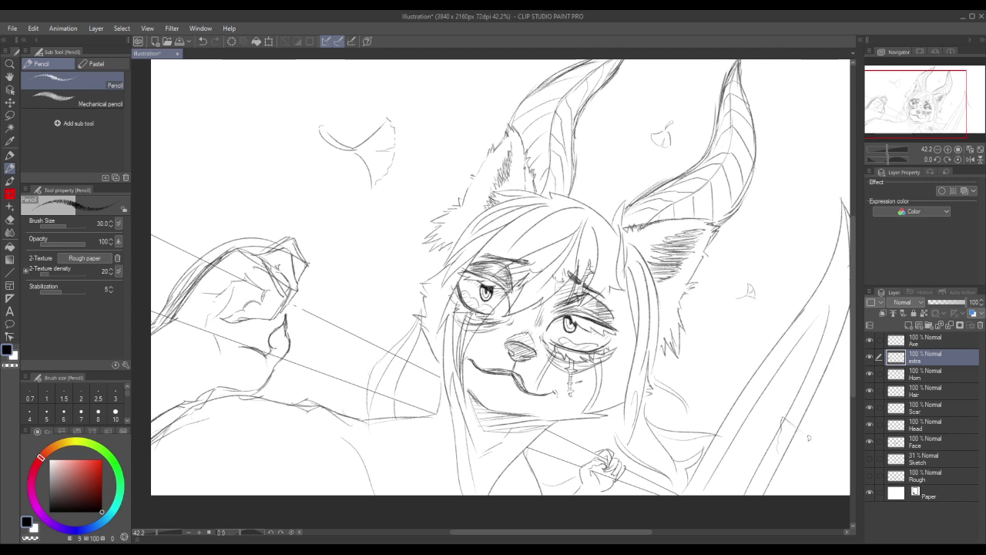
Draw a large fan-shaped leaf with a stem overlapping the axe blade, and a small leaf above the raised hand.
{"action": "mouse_move", "coordinate": [808, 438]}
{"action": "left_mouse_down"}
{"action": "mouse_move", "coordinate": [786, 414]}
{"action": "mouse_move", "coordinate": [836, 391]}
{"action": "mouse_move", "coordinate": [828, 416]}
{"action": "left_mouse_up"}
{"action": "mouse_move", "coordinate": [778, 453]}
{"action": "left_mouse_down"}
{"action": "mouse_move", "coordinate": [818, 440]}
{"action": "mouse_move", "coordinate": [835, 471]}
{"action": "left_mouse_up"}
{"action": "key", "text": "ctrl+z"}
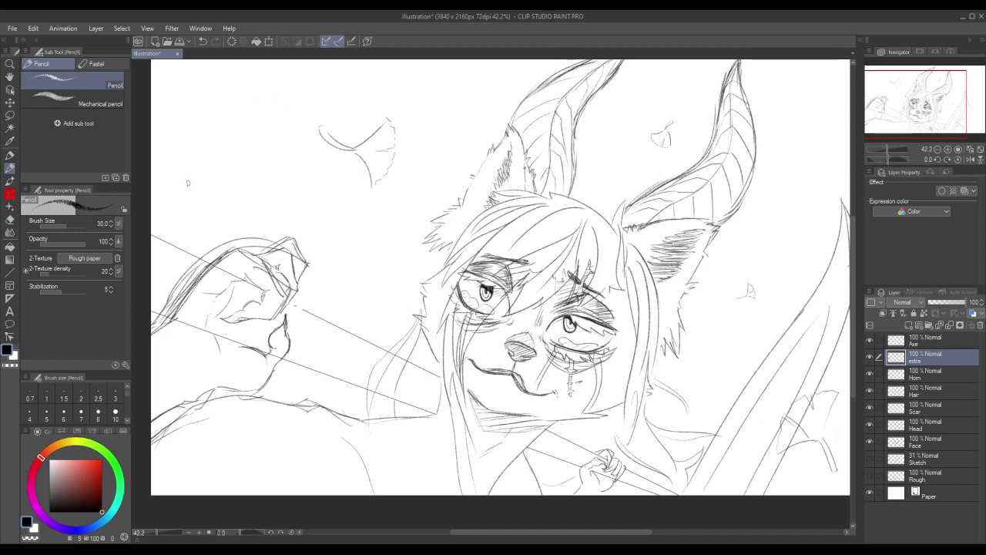
{"action": "left_click_drag", "start_coordinate": [189, 184], "coordinate": [202, 181]}
{"action": "mouse_move", "coordinate": [200, 175]}
{"action": "left_mouse_down"}
{"action": "mouse_move", "coordinate": [203, 188]}
{"action": "mouse_move", "coordinate": [180, 189]}
{"action": "left_mouse_up"}
{"action": "mouse_move", "coordinate": [339, 297]}
{"action": "left_mouse_down"}
{"action": "mouse_move", "coordinate": [332, 266]}
{"action": "mouse_move", "coordinate": [367, 261]}
{"action": "mouse_move", "coordinate": [347, 297]}
{"action": "left_mouse_up"}
{"action": "mouse_move", "coordinate": [361, 226]}
{"action": "left_mouse_down"}
{"action": "mouse_move", "coordinate": [366, 252]}
{"action": "mouse_move", "coordinate": [351, 261]}
{"action": "left_mouse_up"}
{"action": "key", "text": "ctrl+z"}
{"action": "key", "text": "ctrl+z"}
{"action": "key", "text": "ctrl+z"}
{"action": "key", "text": "ctrl+z"}
{"action": "key", "text": "ctrl+z"}
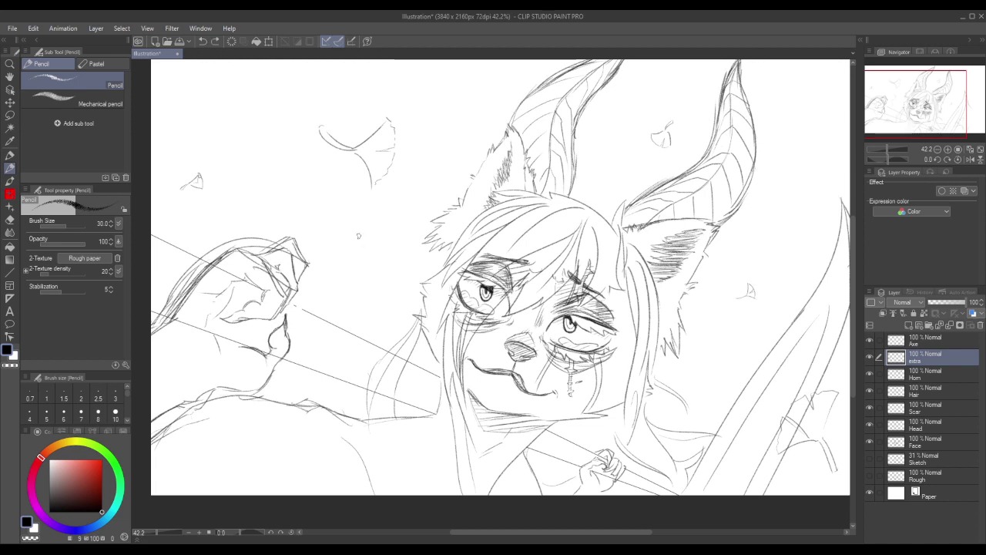
Draw a curled leaf between the raised hand and the face, and a small leaf beyond the axe's tip.
{"action": "left_click_drag", "start_coordinate": [356, 226], "coordinate": [343, 263]}
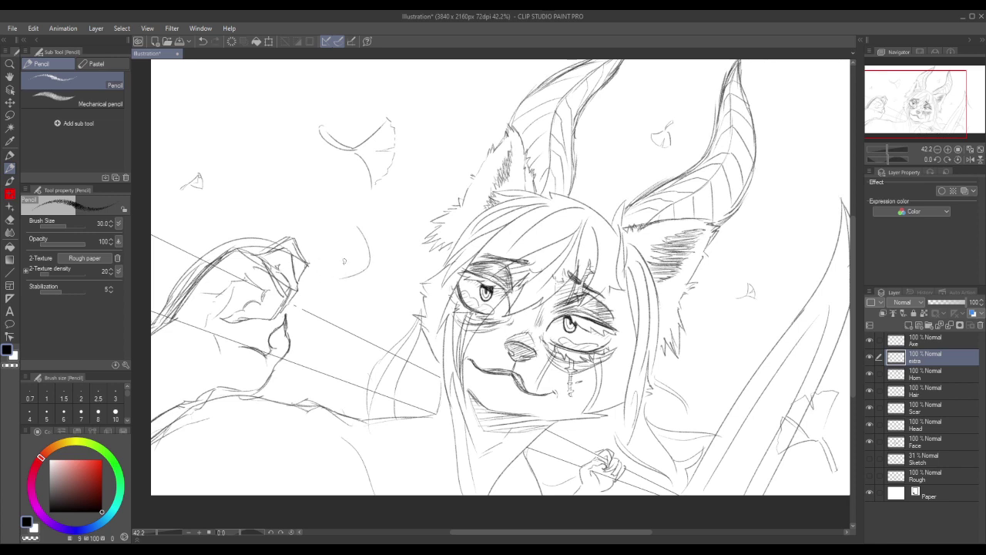
{"action": "key", "text": "ctrl+z"}
{"action": "mouse_move", "coordinate": [358, 221]}
{"action": "left_mouse_down"}
{"action": "mouse_move", "coordinate": [343, 202]}
{"action": "mouse_move", "coordinate": [355, 250]}
{"action": "mouse_move", "coordinate": [341, 242]}
{"action": "mouse_move", "coordinate": [350, 248]}
{"action": "mouse_move", "coordinate": [337, 290]}
{"action": "mouse_move", "coordinate": [320, 294]}
{"action": "mouse_move", "coordinate": [348, 278]}
{"action": "left_mouse_up"}
{"action": "key", "text": "ctrl+z"}
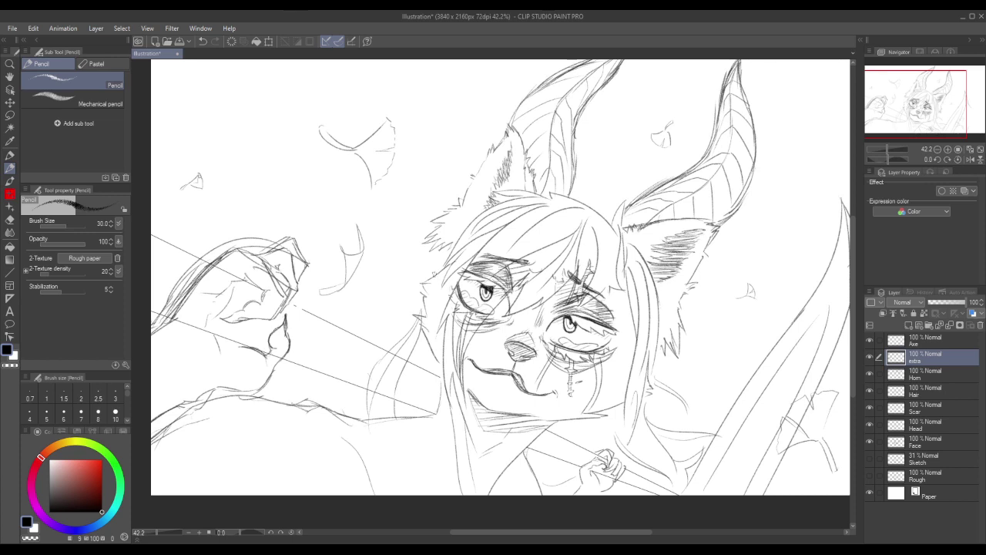
{"action": "key", "text": "ctrl+z"}
{"action": "left_click_drag", "start_coordinate": [343, 286], "coordinate": [322, 298]}
{"action": "left_click_drag", "start_coordinate": [504, 531], "coordinate": [545, 522]}
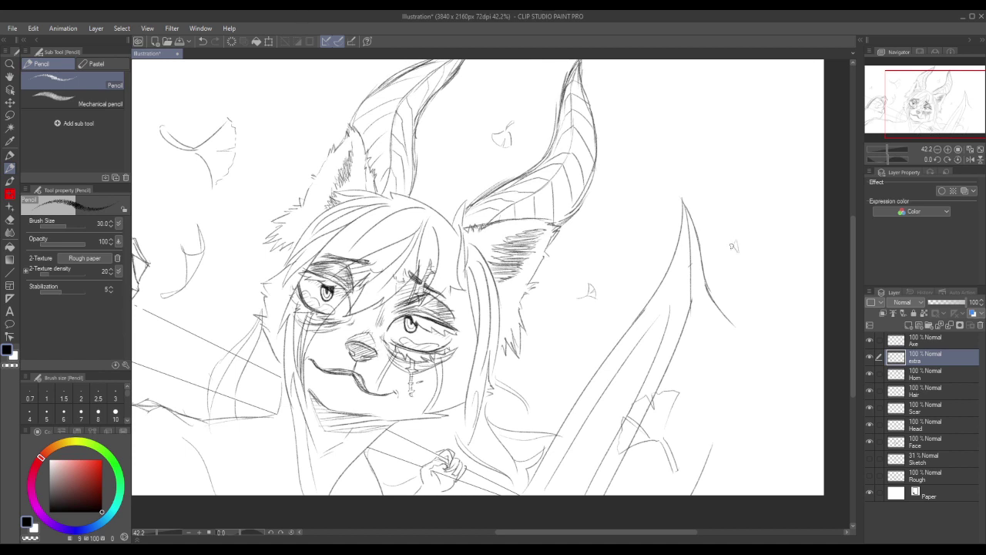
{"action": "left_click_drag", "start_coordinate": [726, 251], "coordinate": [734, 247]}
{"action": "mouse_move", "coordinate": [573, 534]}
{"action": "left_mouse_down"}
{"action": "mouse_move", "coordinate": [529, 538]}
{"action": "mouse_move", "coordinate": [576, 535]}
{"action": "left_mouse_up"}
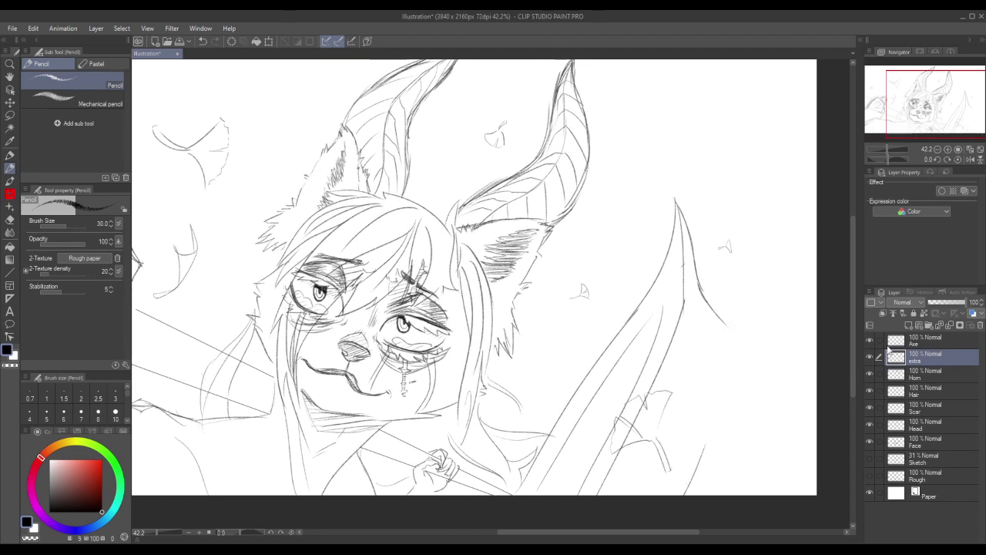
On the Axe layer, extend the blade's concave back edge to the canvas border and draw the far edge curving downward.
{"action": "left_click", "coordinate": [924, 343]}
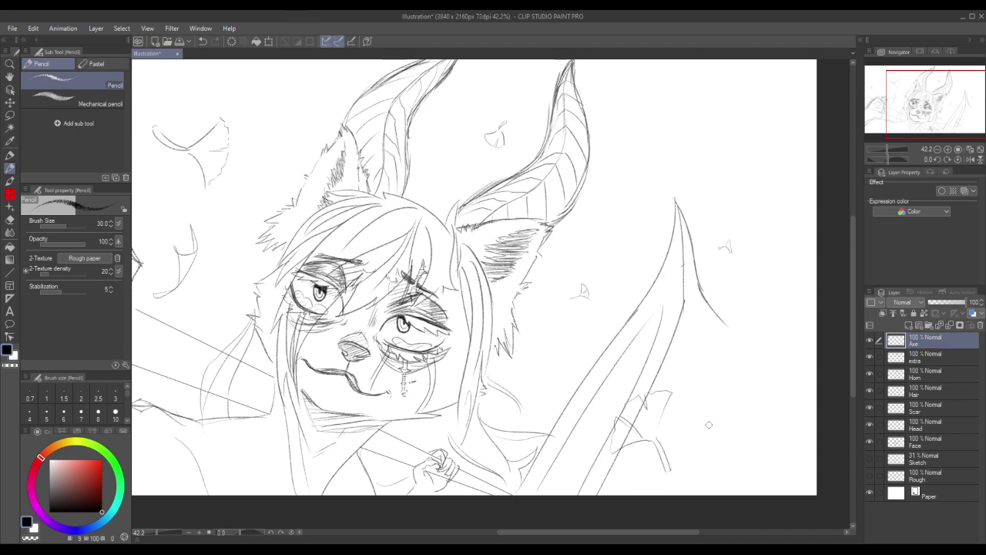
{"action": "mouse_move", "coordinate": [731, 330]}
{"action": "left_mouse_down"}
{"action": "mouse_move", "coordinate": [779, 363]}
{"action": "mouse_move", "coordinate": [771, 358]}
{"action": "mouse_move", "coordinate": [837, 343]}
{"action": "mouse_move", "coordinate": [740, 475]}
{"action": "mouse_move", "coordinate": [783, 398]}
{"action": "mouse_move", "coordinate": [816, 362]}
{"action": "left_mouse_up"}
{"action": "key", "text": "ctrl+z"}
{"action": "key", "text": "ctrl+z"}
{"action": "mouse_move", "coordinate": [779, 360]}
{"action": "left_mouse_down"}
{"action": "mouse_move", "coordinate": [817, 351]}
{"action": "mouse_move", "coordinate": [792, 376]}
{"action": "mouse_move", "coordinate": [771, 429]}
{"action": "left_mouse_up"}
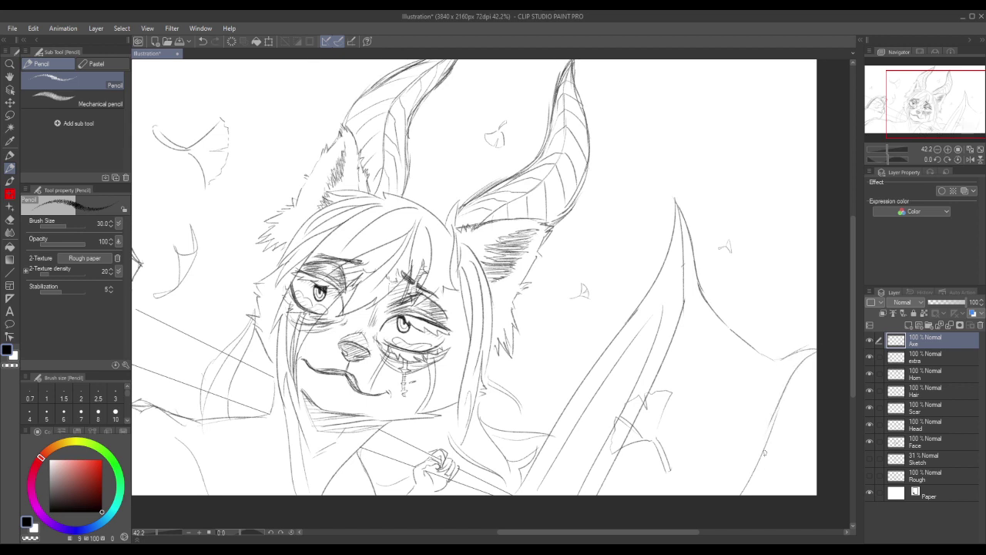
{"action": "left_click_drag", "start_coordinate": [783, 387], "coordinate": [755, 464]}
Fill a band along the axe's concave back edge with evenly spaced hatching bounded by a diagonal line.
{"action": "left_click_drag", "start_coordinate": [679, 339], "coordinate": [806, 406]}
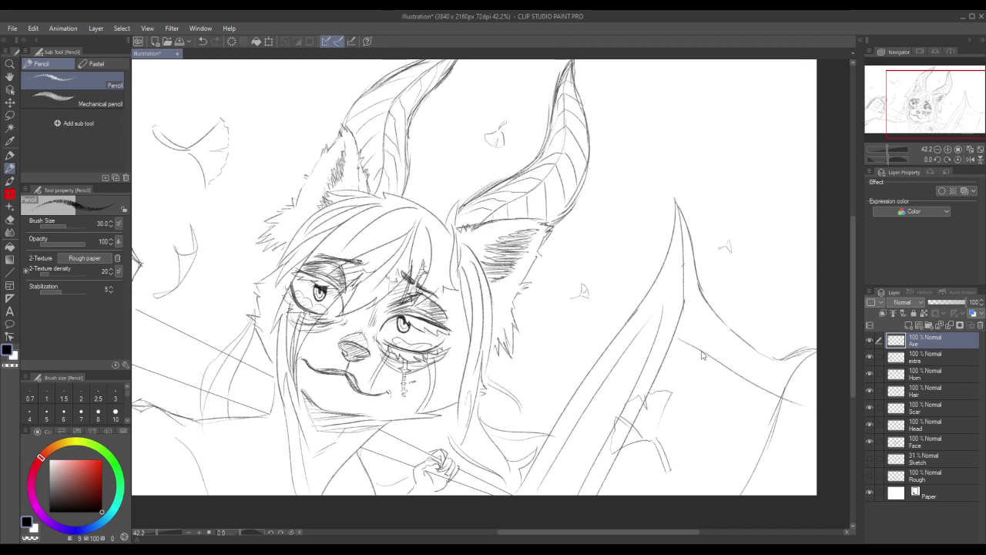
{"action": "key", "text": "ctrl+z"}
{"action": "left_click_drag", "start_coordinate": [676, 363], "coordinate": [758, 415]}
{"action": "left_click_drag", "start_coordinate": [689, 295], "coordinate": [677, 381]}
{"action": "key", "text": "ctrl+z"}
{"action": "left_click_drag", "start_coordinate": [689, 263], "coordinate": [667, 368]}
{"action": "mouse_move", "coordinate": [693, 290]}
{"action": "left_mouse_down"}
{"action": "mouse_move", "coordinate": [676, 358]}
{"action": "mouse_move", "coordinate": [686, 370]}
{"action": "left_mouse_up"}
{"action": "mouse_move", "coordinate": [703, 316]}
{"action": "left_mouse_down"}
{"action": "mouse_move", "coordinate": [693, 352]}
{"action": "mouse_move", "coordinate": [711, 310]}
{"action": "mouse_move", "coordinate": [708, 377]}
{"action": "left_mouse_up"}
{"action": "mouse_move", "coordinate": [720, 330]}
{"action": "left_mouse_down"}
{"action": "mouse_move", "coordinate": [727, 357]}
{"action": "mouse_move", "coordinate": [731, 337]}
{"action": "mouse_move", "coordinate": [729, 387]}
{"action": "mouse_move", "coordinate": [738, 335]}
{"action": "mouse_move", "coordinate": [738, 403]}
{"action": "left_mouse_up"}
{"action": "mouse_move", "coordinate": [739, 344]}
{"action": "left_mouse_down"}
{"action": "mouse_move", "coordinate": [748, 398]}
{"action": "mouse_move", "coordinate": [760, 351]}
{"action": "mouse_move", "coordinate": [762, 409]}
{"action": "left_mouse_up"}
{"action": "mouse_move", "coordinate": [763, 364]}
{"action": "left_mouse_down"}
{"action": "mouse_move", "coordinate": [768, 406]}
{"action": "mouse_move", "coordinate": [782, 415]}
{"action": "left_mouse_up"}
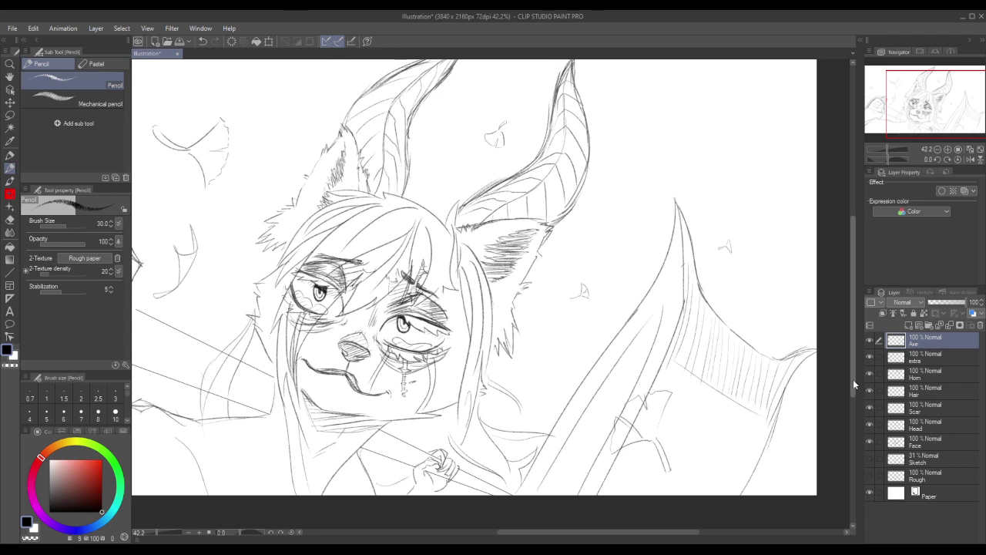
Add short hatching strokes inside the axe's far curved edge with the canvas rotated to -121.2 degrees, and reset the rotation.
{"action": "scroll", "coordinate": [853, 374], "scroll_direction": "down", "scroll_amount": 3}
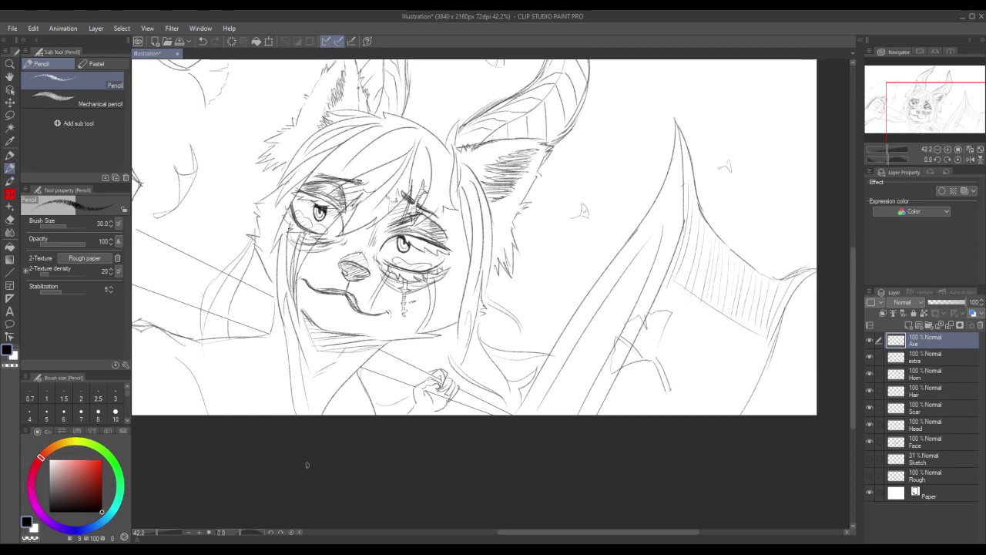
{"action": "left_click", "coordinate": [271, 533]}
{"action": "left_click_drag", "start_coordinate": [271, 533], "coordinate": [270, 538]}
{"action": "left_click_drag", "start_coordinate": [851, 303], "coordinate": [857, 266]}
{"action": "left_click_drag", "start_coordinate": [230, 532], "coordinate": [223, 531]}
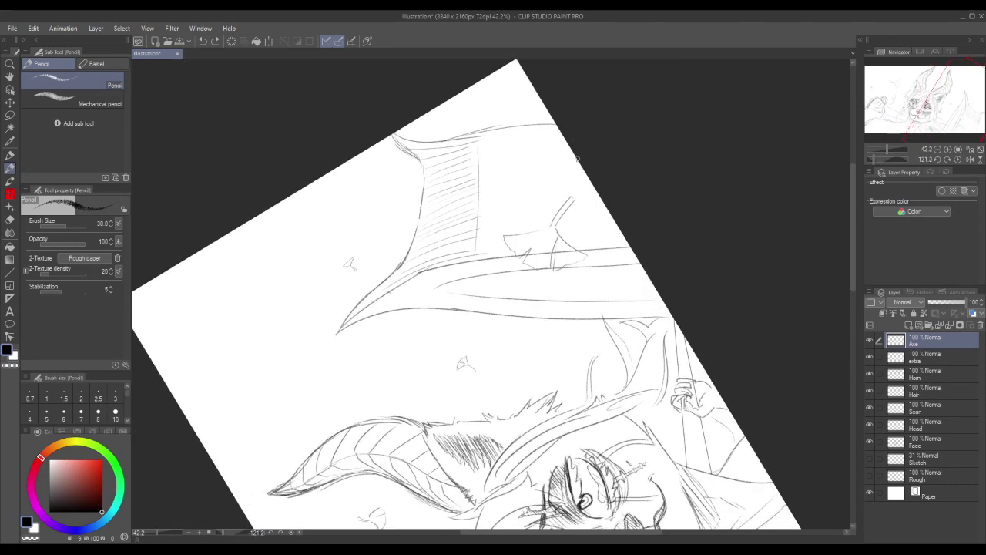
{"action": "mouse_move", "coordinate": [577, 155]}
{"action": "left_mouse_down"}
{"action": "mouse_move", "coordinate": [551, 153]}
{"action": "mouse_move", "coordinate": [561, 152]}
{"action": "mouse_move", "coordinate": [540, 139]}
{"action": "mouse_move", "coordinate": [545, 153]}
{"action": "mouse_move", "coordinate": [536, 137]}
{"action": "mouse_move", "coordinate": [553, 184]}
{"action": "mouse_move", "coordinate": [549, 164]}
{"action": "mouse_move", "coordinate": [586, 207]}
{"action": "mouse_move", "coordinate": [563, 217]}
{"action": "left_mouse_up"}
{"action": "key", "text": "ctrl+z"}
{"action": "key", "text": "ctrl+z"}
{"action": "key", "text": "ctrl+z"}
{"action": "key", "text": "ctrl+z"}
{"action": "mouse_move", "coordinate": [501, 127]}
{"action": "left_mouse_down"}
{"action": "mouse_move", "coordinate": [502, 179]}
{"action": "mouse_move", "coordinate": [504, 150]}
{"action": "left_mouse_up"}
{"action": "left_click", "coordinate": [292, 533]}
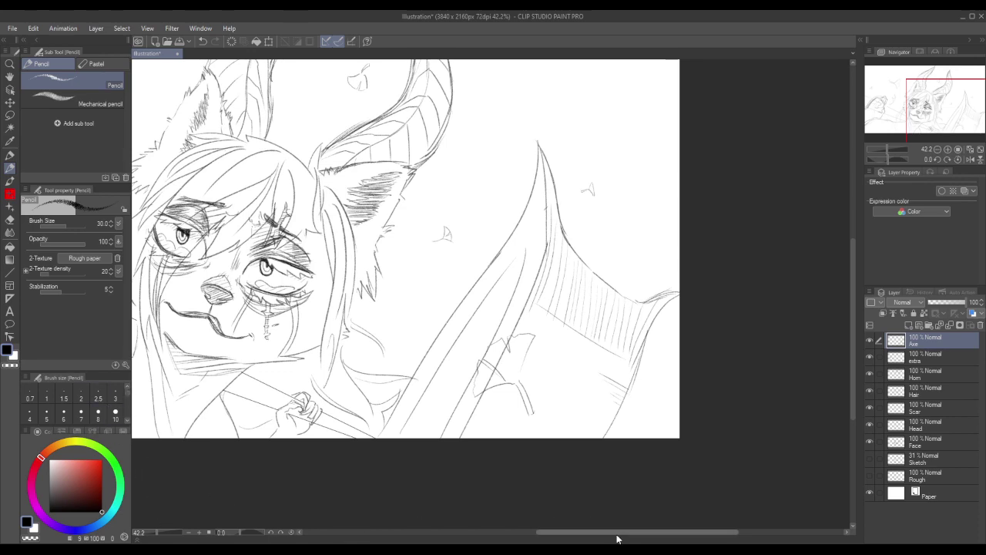
{"action": "mouse_move", "coordinate": [617, 538]}
{"action": "left_mouse_down"}
{"action": "mouse_move", "coordinate": [547, 531]}
{"action": "mouse_move", "coordinate": [551, 545]}
{"action": "left_mouse_up"}
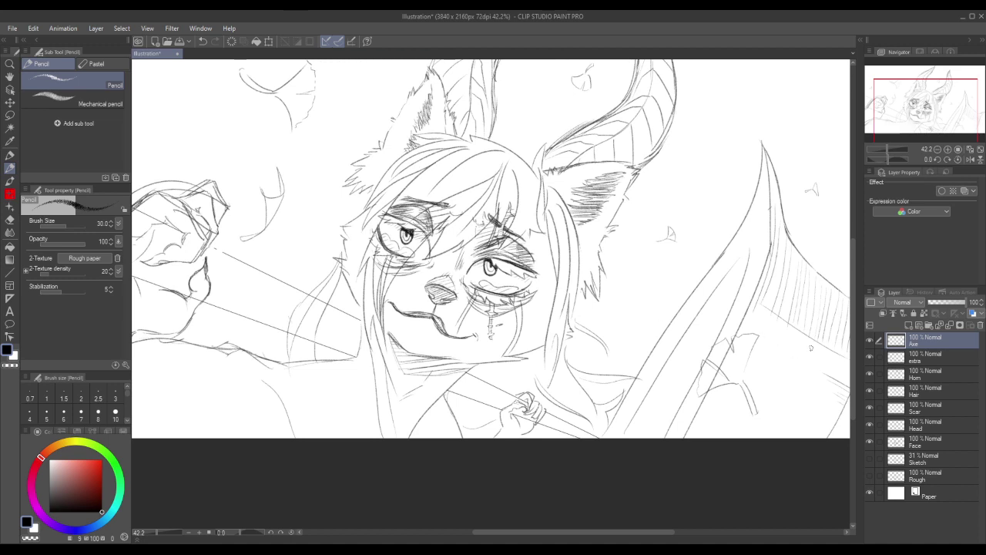
{"action": "left_click_drag", "start_coordinate": [855, 325], "coordinate": [855, 290]}
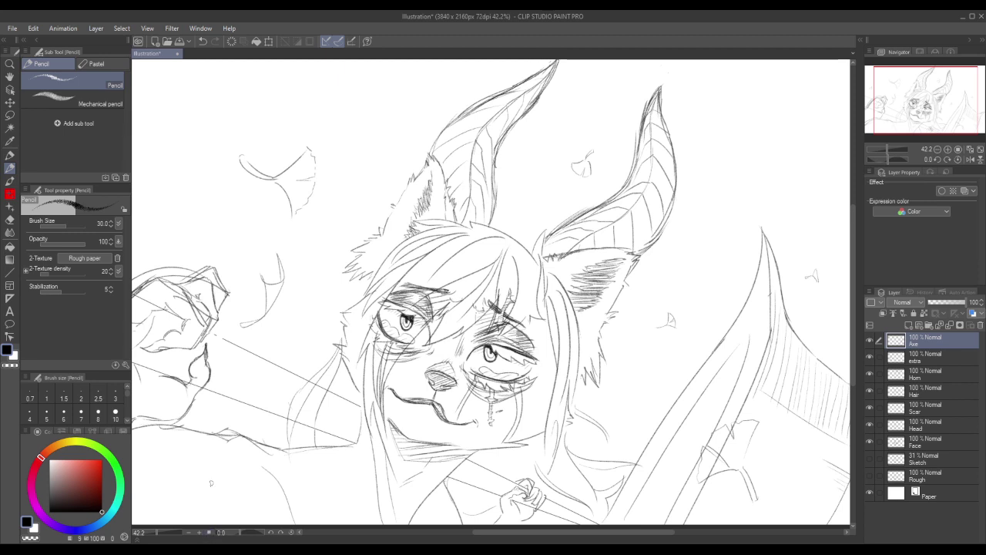
{"action": "mouse_move", "coordinate": [182, 103]}
{"action": "left_mouse_down"}
{"action": "mouse_move", "coordinate": [191, 126]}
{"action": "mouse_move", "coordinate": [188, 117]}
{"action": "mouse_move", "coordinate": [227, 116]}
{"action": "mouse_move", "coordinate": [225, 137]}
{"action": "mouse_move", "coordinate": [221, 125]}
{"action": "left_mouse_up"}
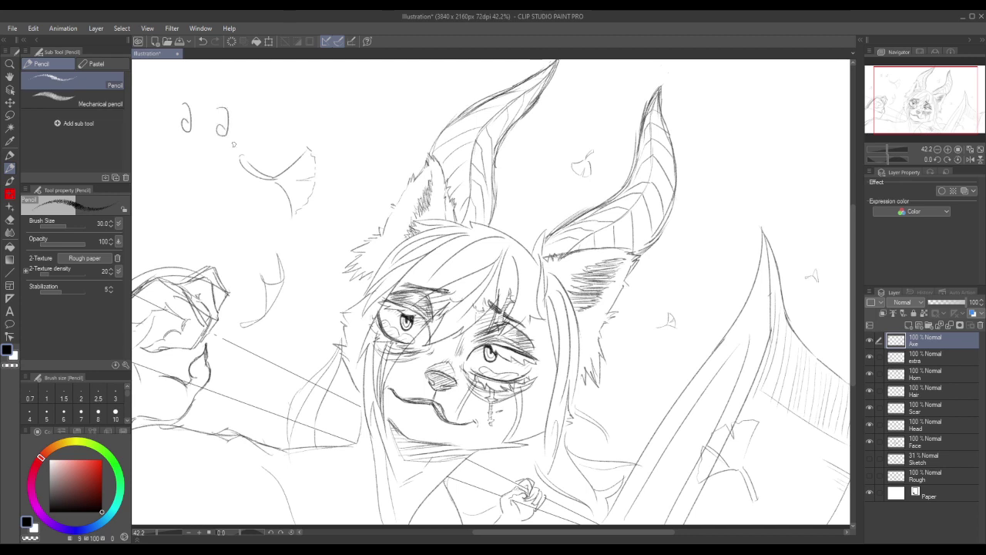
{"action": "key", "text": "ctrl+z"}
{"action": "mouse_move", "coordinate": [214, 107]}
{"action": "left_mouse_down"}
{"action": "mouse_move", "coordinate": [225, 134]}
{"action": "mouse_move", "coordinate": [221, 122]}
{"action": "mouse_move", "coordinate": [225, 132]}
{"action": "mouse_move", "coordinate": [219, 122]}
{"action": "mouse_move", "coordinate": [215, 131]}
{"action": "left_mouse_up"}
{"action": "key", "text": "ctrl+z"}
{"action": "key", "text": "ctrl+z"}
{"action": "key", "text": "ctrl+z"}
{"action": "key", "text": "ctrl+z"}
{"action": "key", "text": "ctrl+z"}
{"action": "mouse_move", "coordinate": [238, 94]}
{"action": "left_mouse_down"}
{"action": "mouse_move", "coordinate": [169, 90]}
{"action": "mouse_move", "coordinate": [195, 98]}
{"action": "mouse_move", "coordinate": [163, 111]}
{"action": "mouse_move", "coordinate": [181, 116]}
{"action": "mouse_move", "coordinate": [193, 139]}
{"action": "left_mouse_up"}
{"action": "mouse_move", "coordinate": [206, 130]}
{"action": "left_mouse_down"}
{"action": "mouse_move", "coordinate": [210, 146]}
{"action": "mouse_move", "coordinate": [233, 140]}
{"action": "mouse_move", "coordinate": [204, 189]}
{"action": "mouse_move", "coordinate": [203, 179]}
{"action": "mouse_move", "coordinate": [169, 185]}
{"action": "mouse_move", "coordinate": [179, 197]}
{"action": "left_mouse_up"}
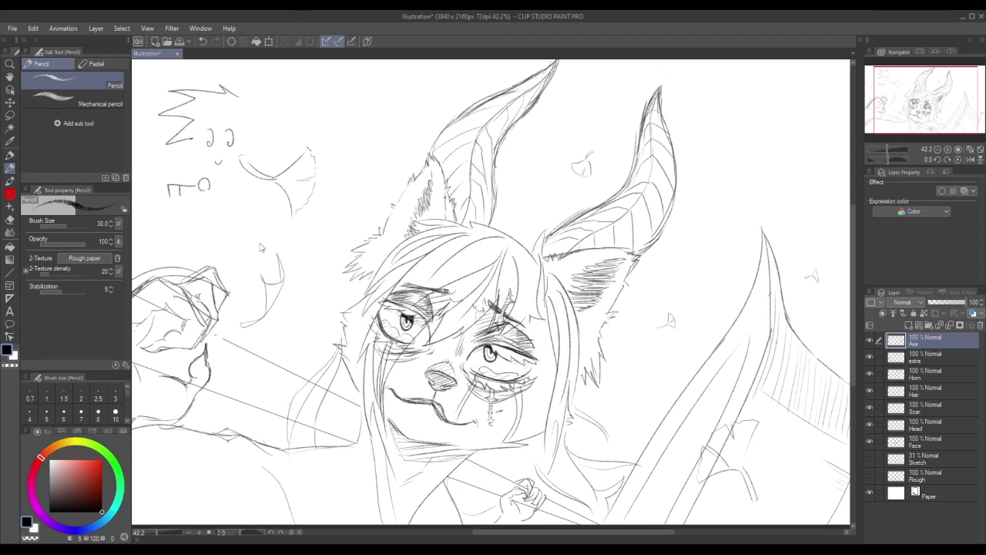
{"action": "key", "text": "ctrl+z"}
{"action": "key", "text": "ctrl+z"}
{"action": "key", "text": "ctrl+z"}
{"action": "key", "text": "ctrl+z"}
{"action": "key", "text": "ctrl+z"}
{"action": "key", "text": "ctrl+z"}
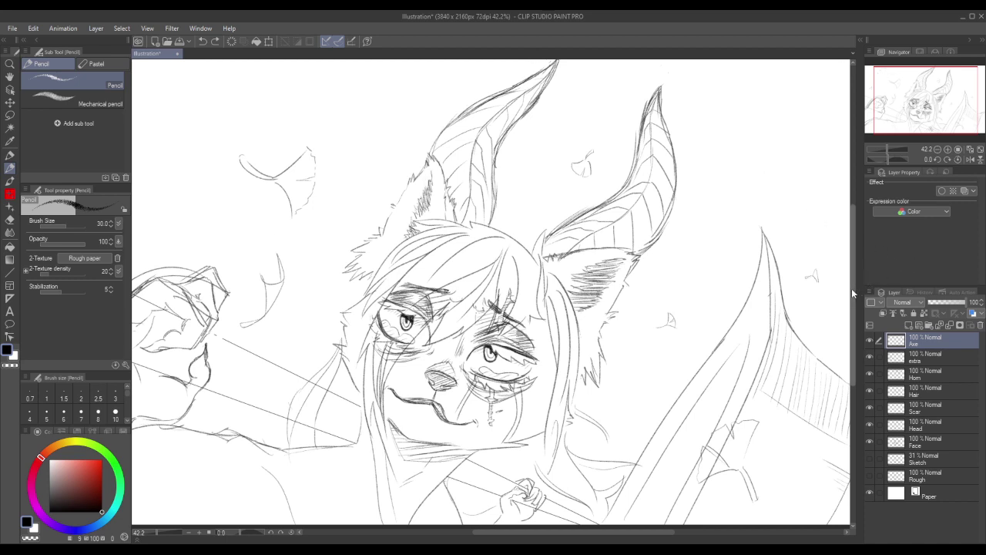
{"action": "mouse_move", "coordinate": [854, 289]}
{"action": "left_mouse_down"}
{"action": "mouse_move", "coordinate": [855, 311]}
{"action": "mouse_move", "coordinate": [855, 293]}
{"action": "left_mouse_up"}
{"action": "scroll", "coordinate": [856, 293], "scroll_direction": "up", "scroll_amount": 2}
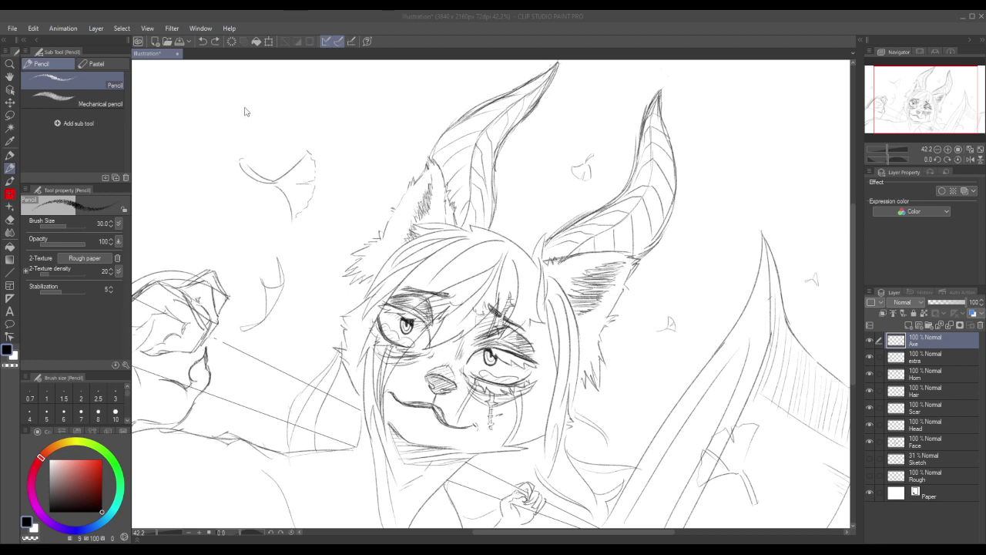
{"action": "left_click", "coordinate": [503, 209]}
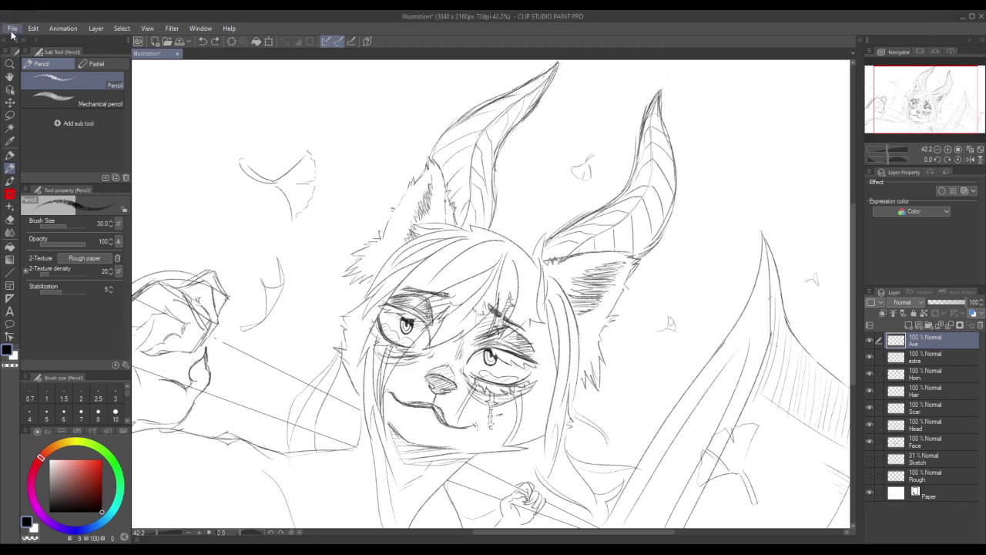
Paste the copied game screenshot with the "I'm coming!" subtitle as a new layer, examine it, and undo the paste.
{"action": "scroll", "coordinate": [316, 191], "scroll_direction": "down", "scroll_amount": 1}
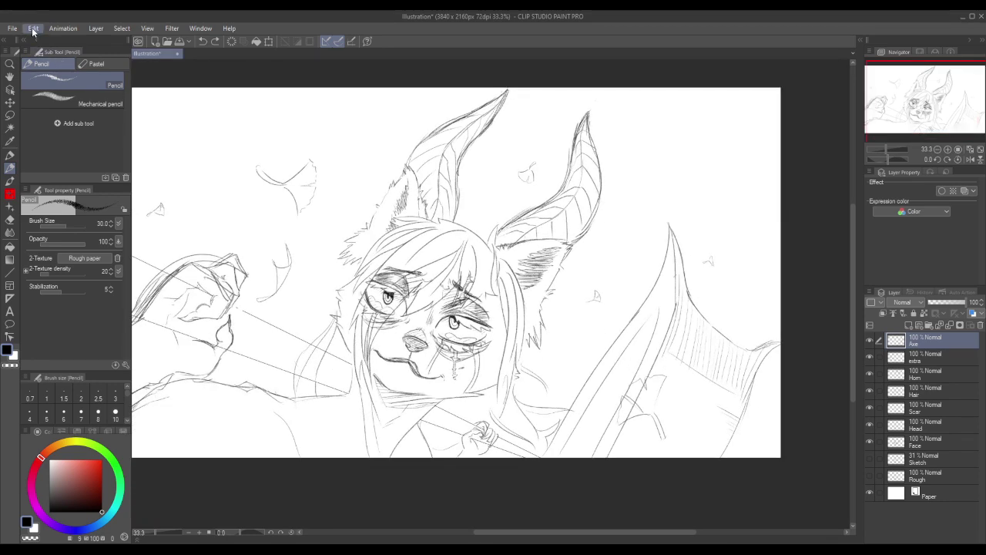
{"action": "left_click", "coordinate": [59, 107]}
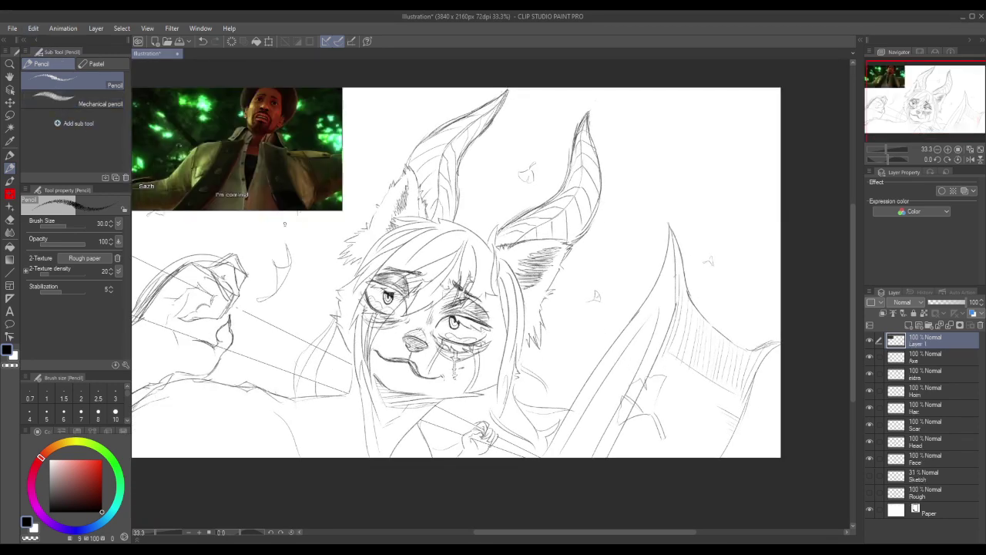
{"action": "scroll", "coordinate": [181, 121], "scroll_direction": "up", "scroll_amount": 3}
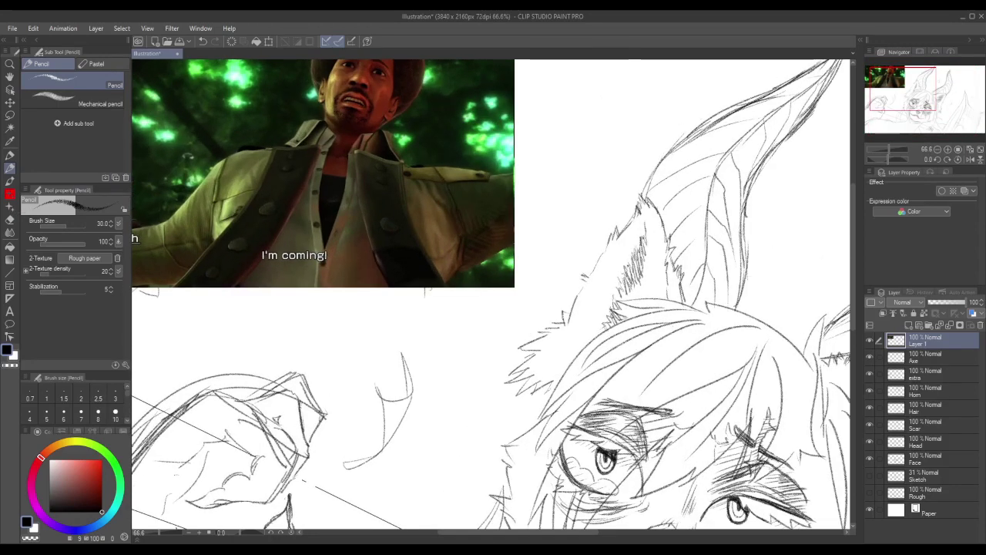
{"action": "left_click_drag", "start_coordinate": [485, 536], "coordinate": [462, 536]}
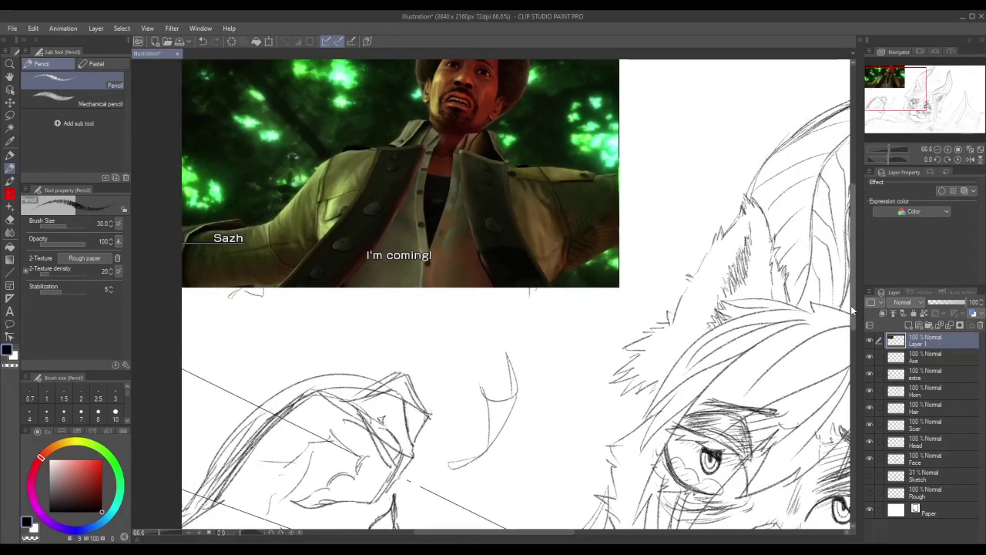
{"action": "scroll", "coordinate": [858, 291], "scroll_direction": "up", "scroll_amount": 3}
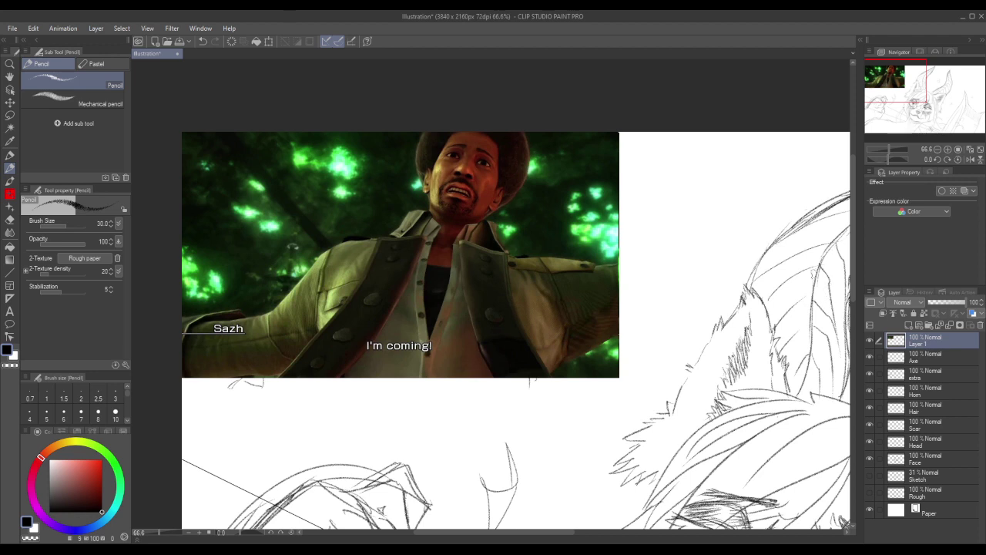
{"action": "key", "text": "ctrl+z"}
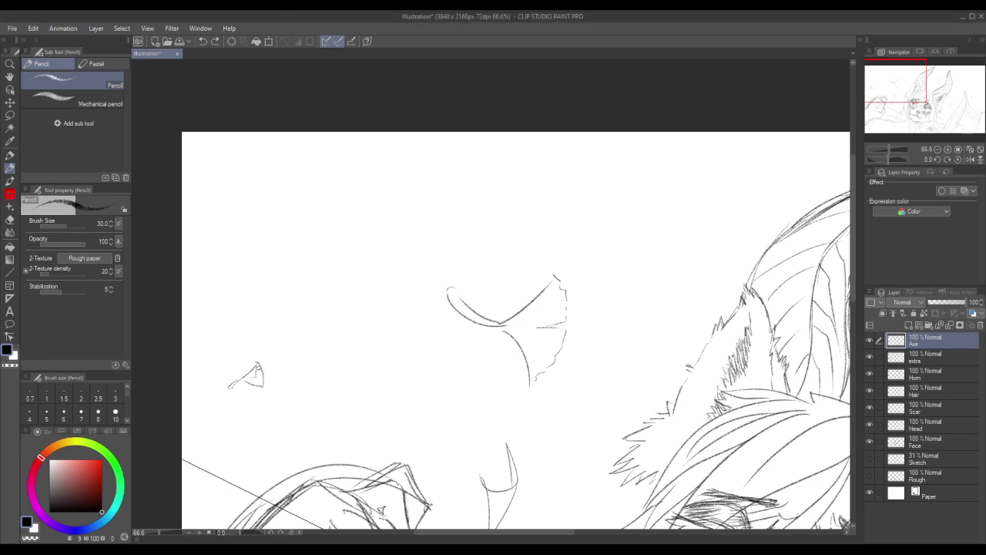
Paste the copied "Final Fantasy XIII Part 1" title image as a new layer, examine it, and undo the paste.
{"action": "left_click", "coordinate": [35, 31]}
{"action": "left_click", "coordinate": [68, 106]}
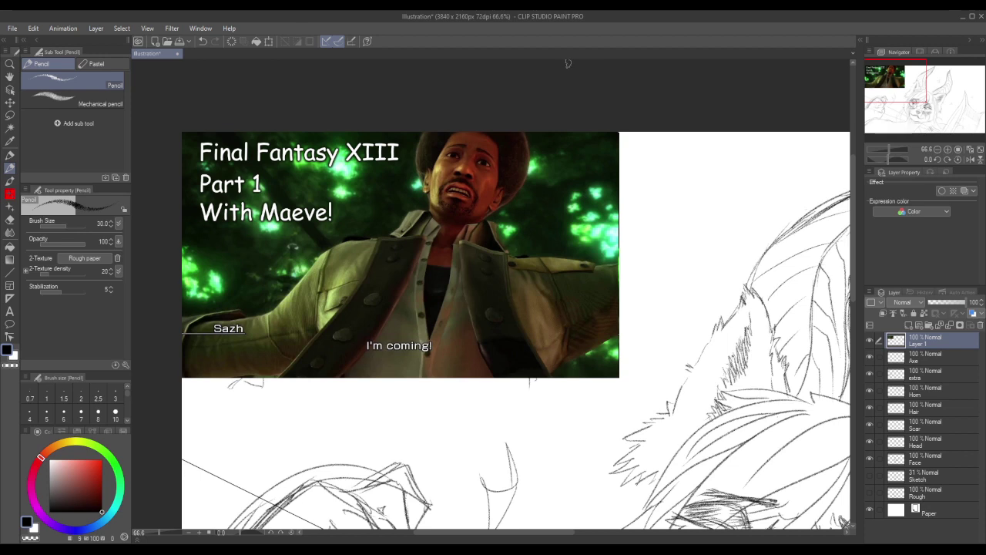
{"action": "scroll", "coordinate": [567, 63], "scroll_direction": "up", "scroll_amount": 1}
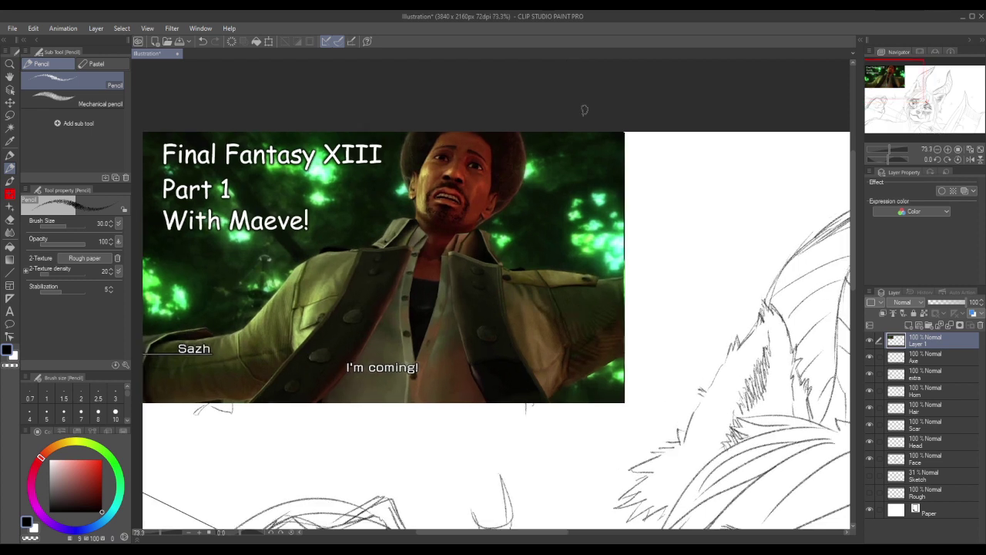
{"action": "left_click_drag", "start_coordinate": [552, 535], "coordinate": [537, 534]}
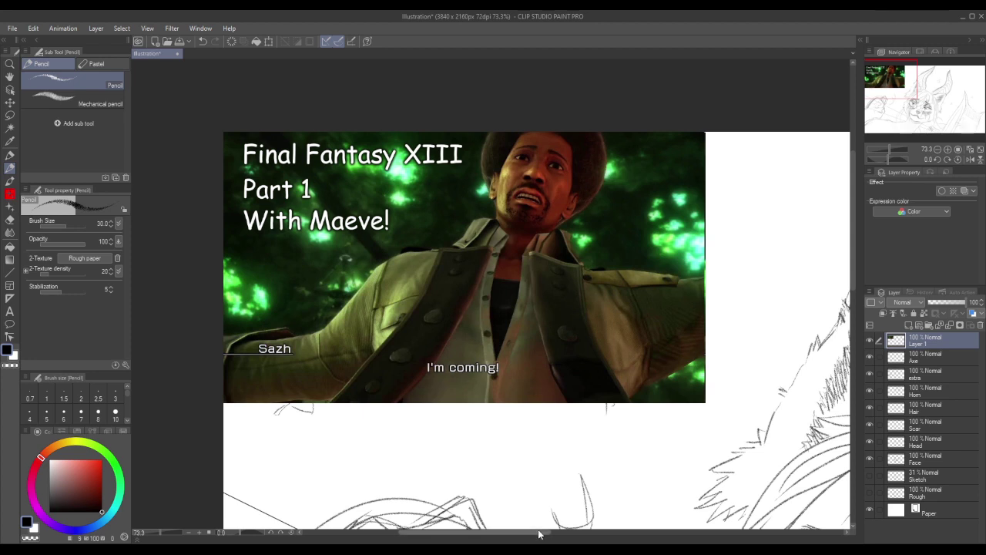
{"action": "scroll", "coordinate": [724, 414], "scroll_direction": "down", "scroll_amount": 1}
{"action": "scroll", "coordinate": [724, 414], "scroll_direction": "down", "scroll_amount": 3}
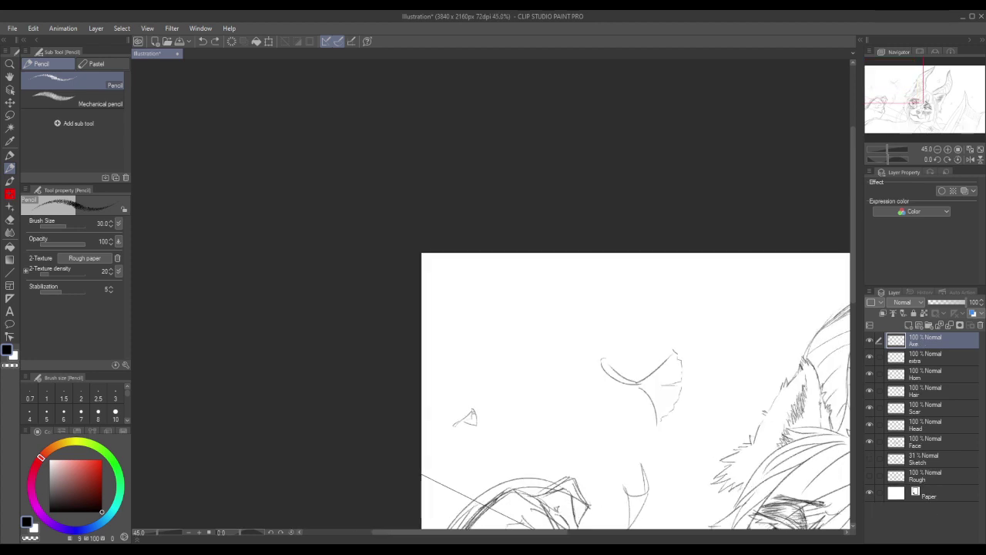
Examine the linework of the whole illustration at 33.3% zoom, from the raised hand to the axe blade.
{"action": "left_click_drag", "start_coordinate": [500, 535], "coordinate": [599, 532]}
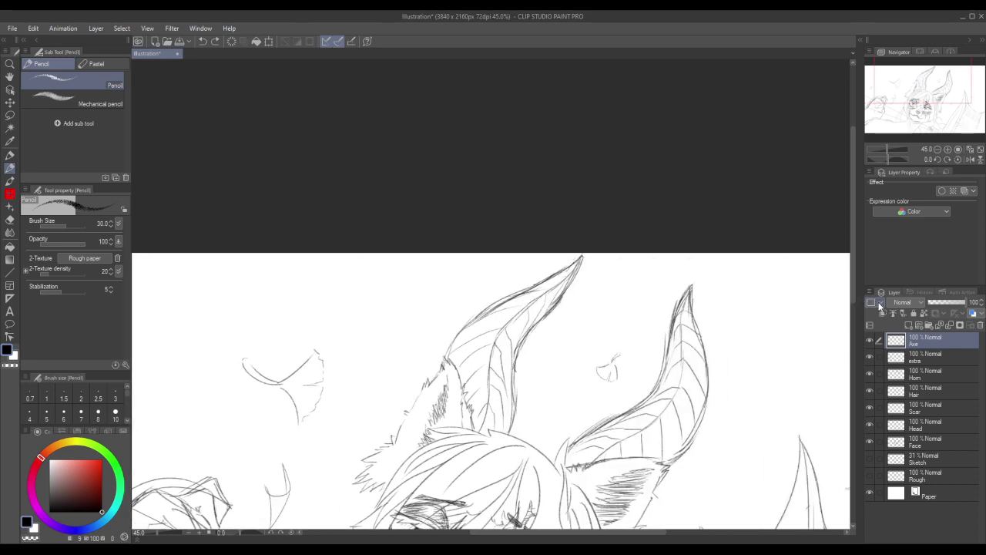
{"action": "left_click_drag", "start_coordinate": [854, 297], "coordinate": [851, 394]}
{"action": "scroll", "coordinate": [686, 332], "scroll_direction": "down", "scroll_amount": 1}
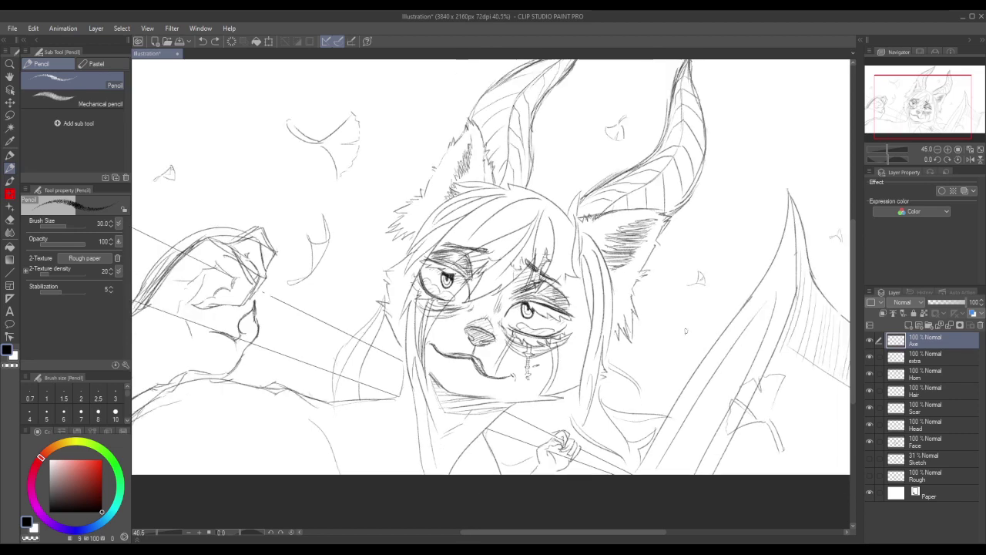
{"action": "scroll", "coordinate": [685, 332], "scroll_direction": "down", "scroll_amount": 2}
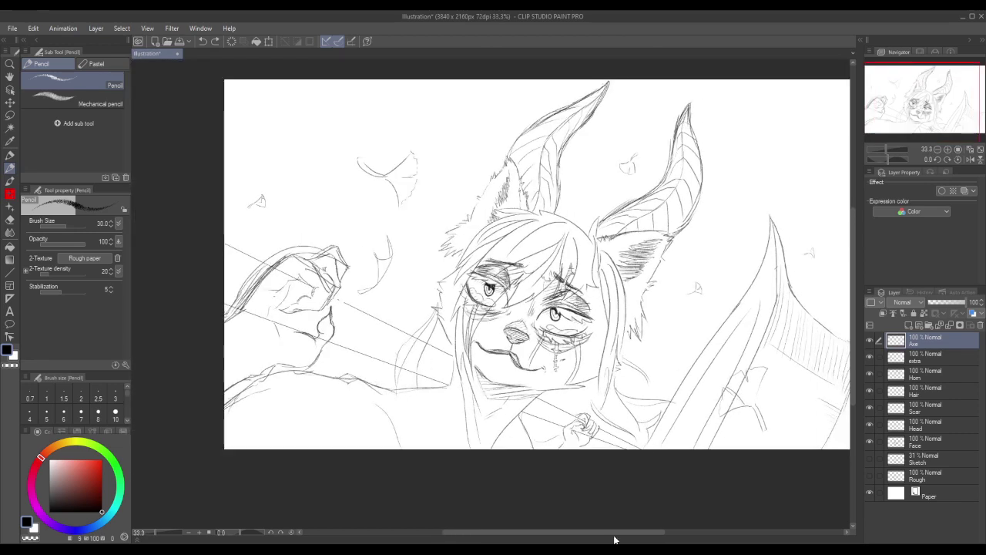
{"action": "left_click_drag", "start_coordinate": [614, 540], "coordinate": [642, 532]}
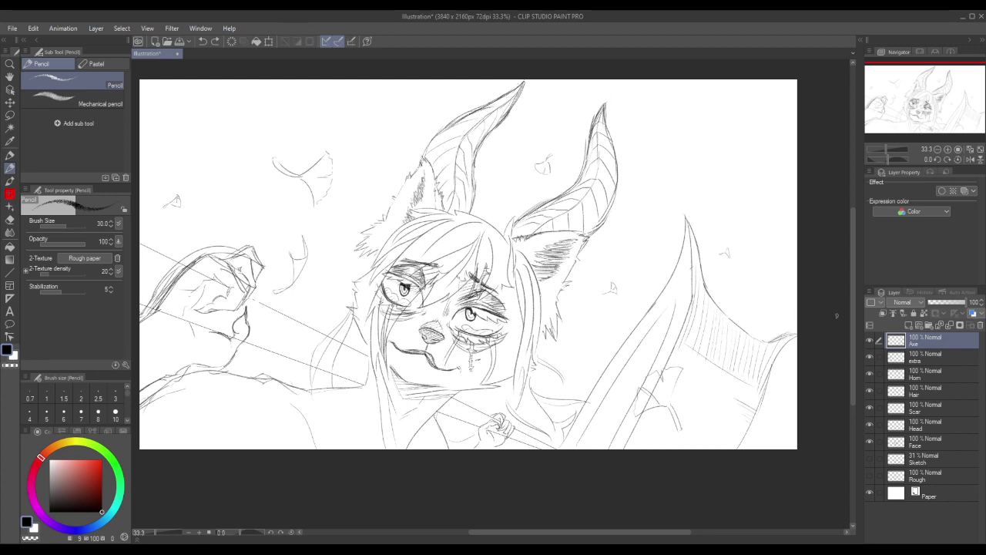
{"action": "left_click_drag", "start_coordinate": [853, 331], "coordinate": [854, 314]}
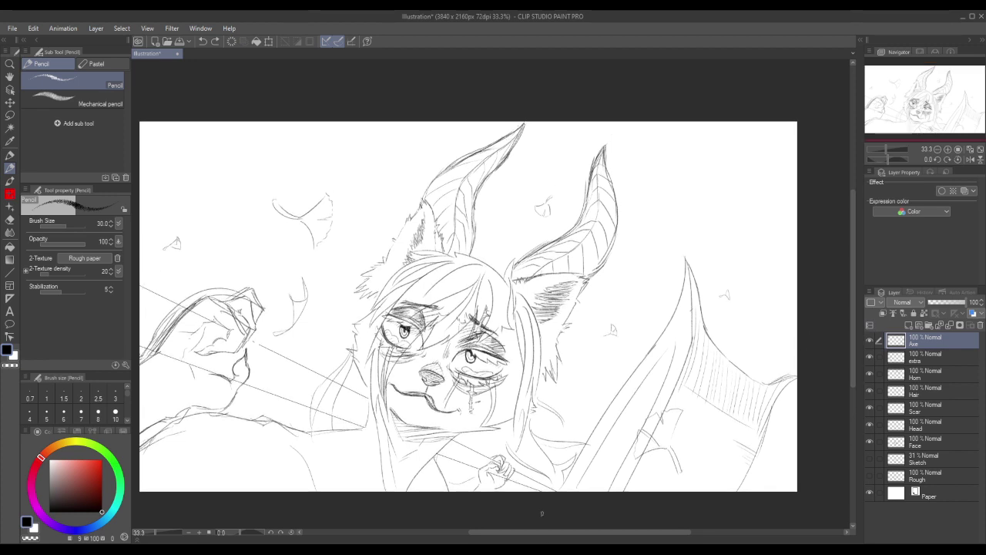
{"action": "left_click_drag", "start_coordinate": [546, 532], "coordinate": [540, 535]}
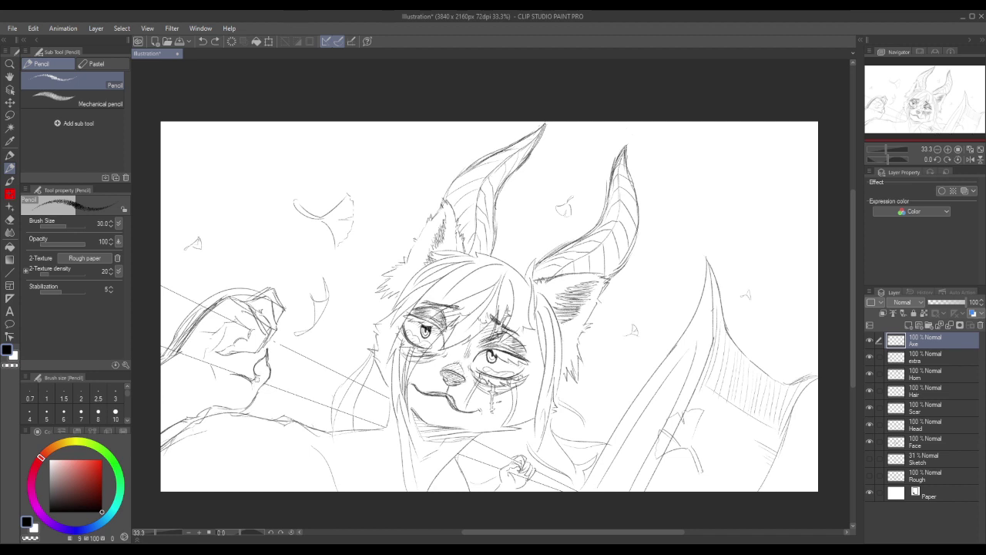
{"action": "left_click_drag", "start_coordinate": [255, 380], "coordinate": [258, 383]}
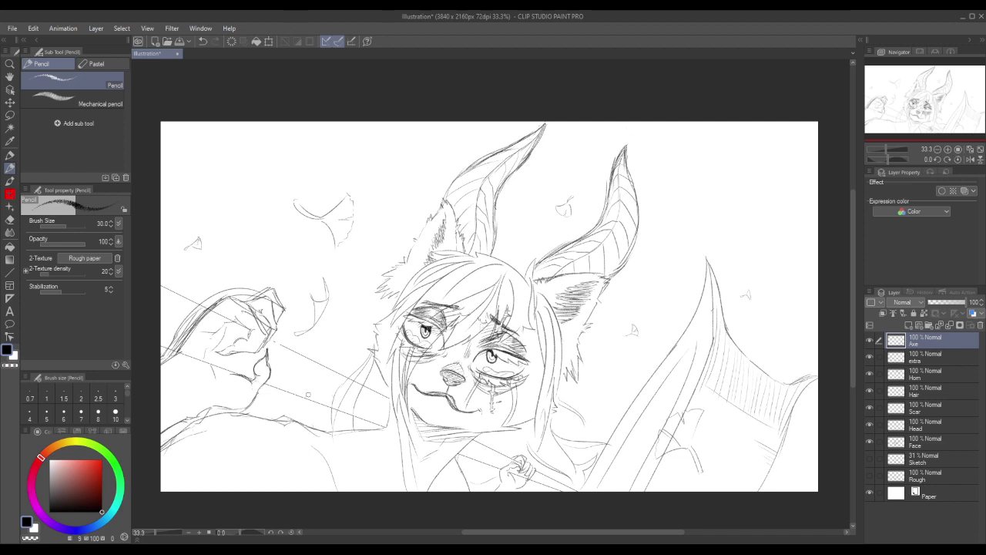